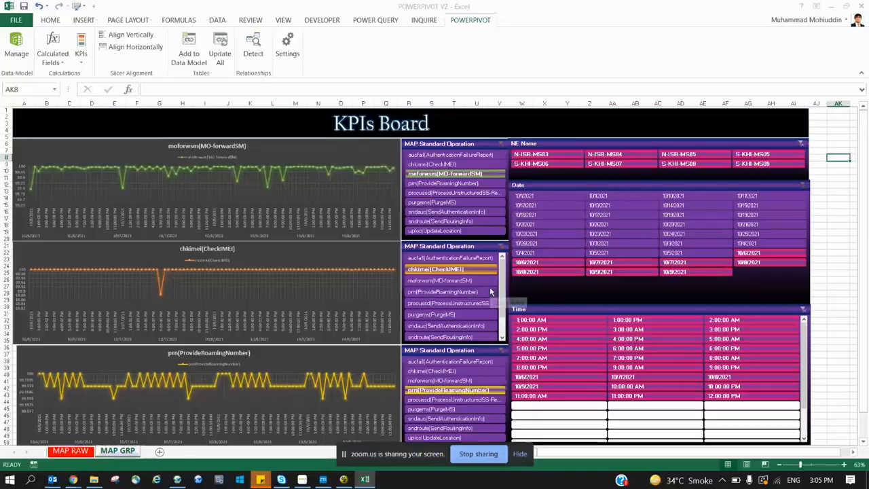
- View the MAP table in the Power Pivot data model and return to the KPIs Board sheet
key(alt+Tab)
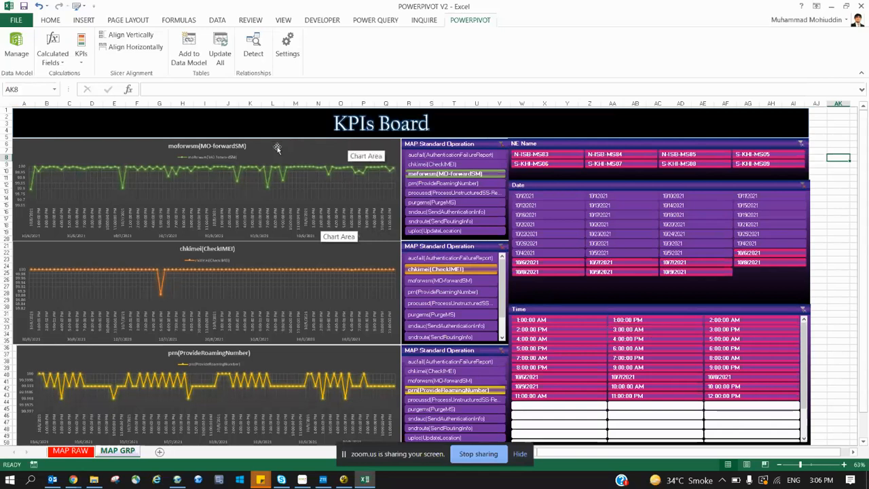
click(17, 52)
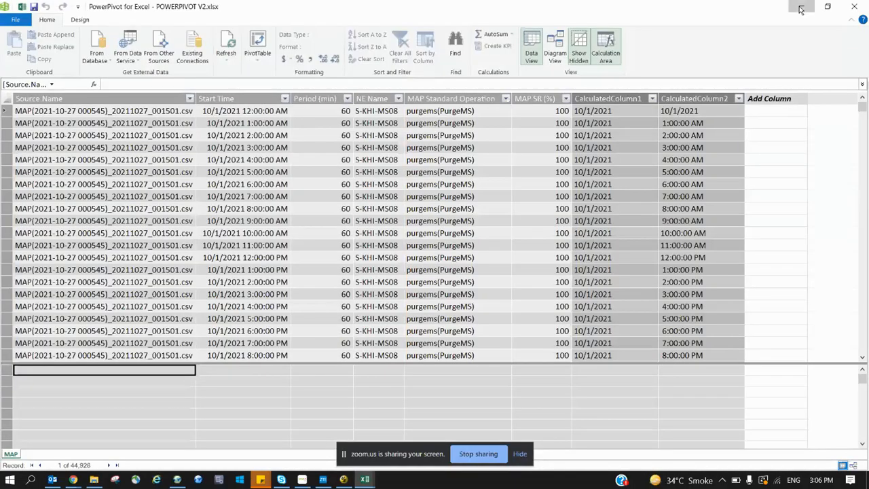
click(801, 6)
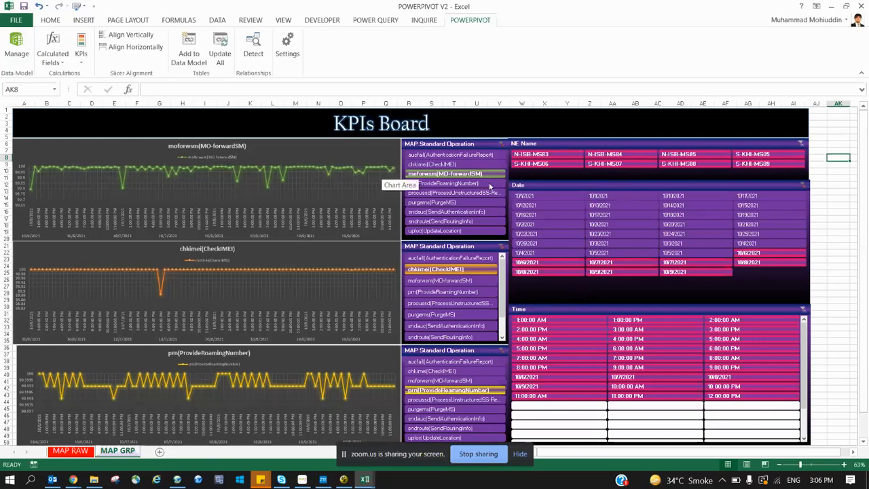
- Insert a timeline based on the MAP table's Start Time field for the moforwsm(MO-forwardSM) chart
click(527, 189)
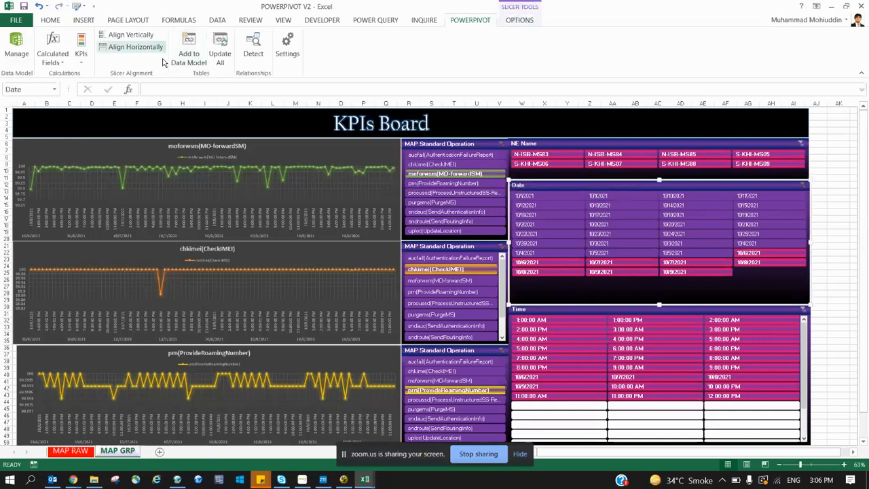
click(310, 146)
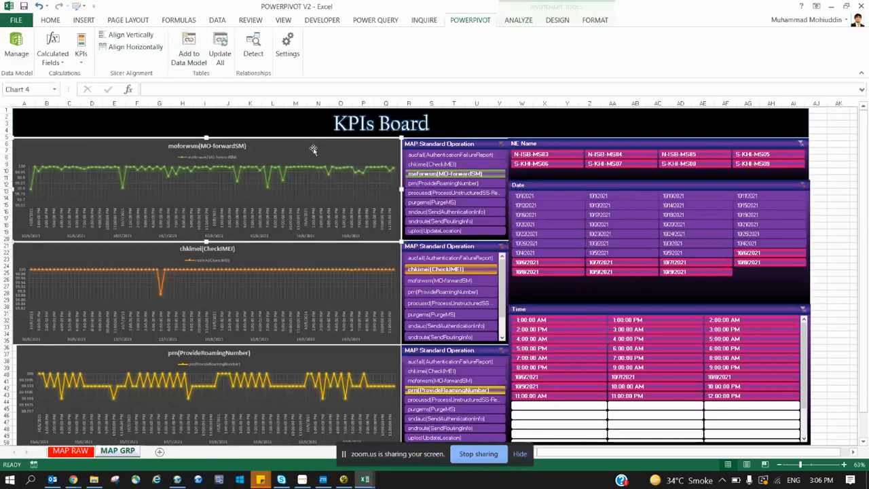
click(84, 20)
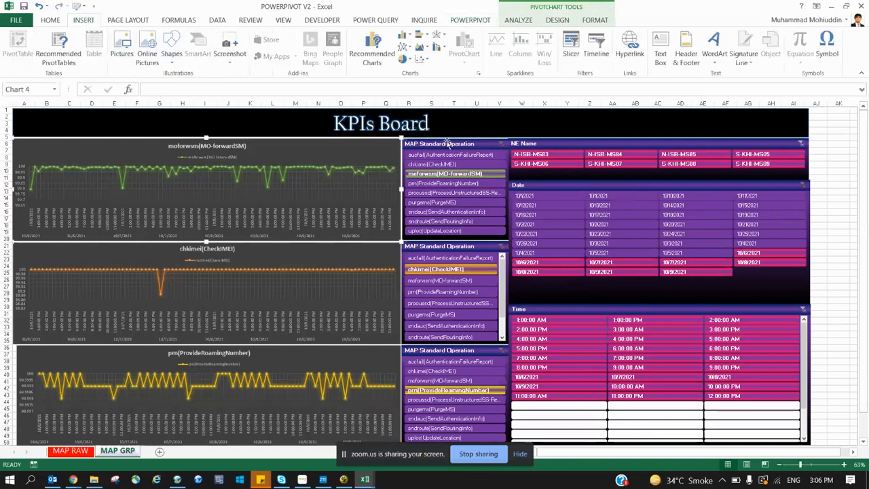
click(519, 20)
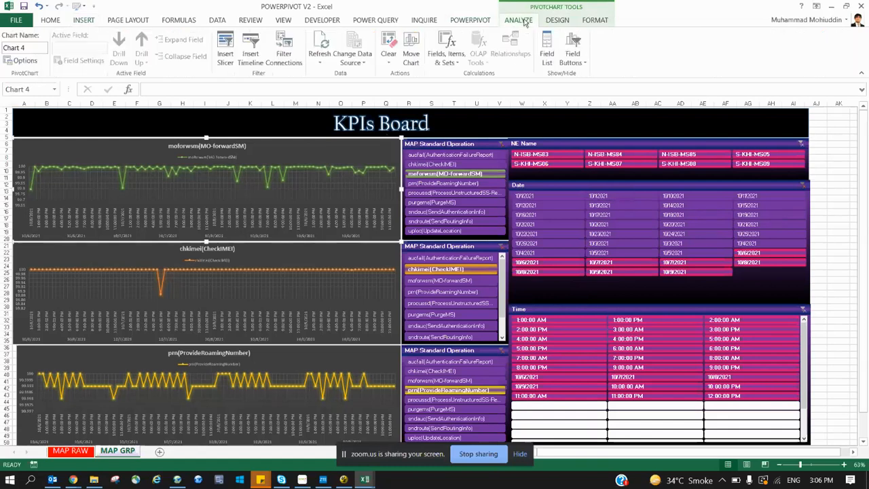
click(251, 57)
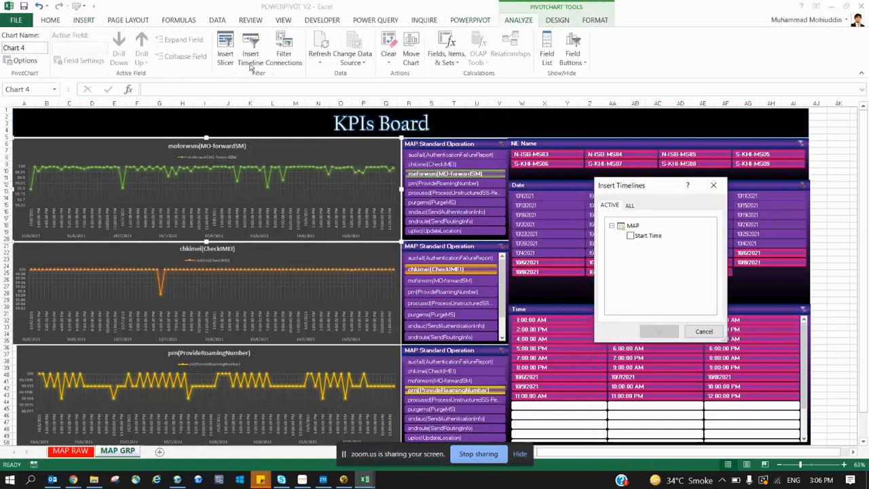
click(630, 237)
click(630, 206)
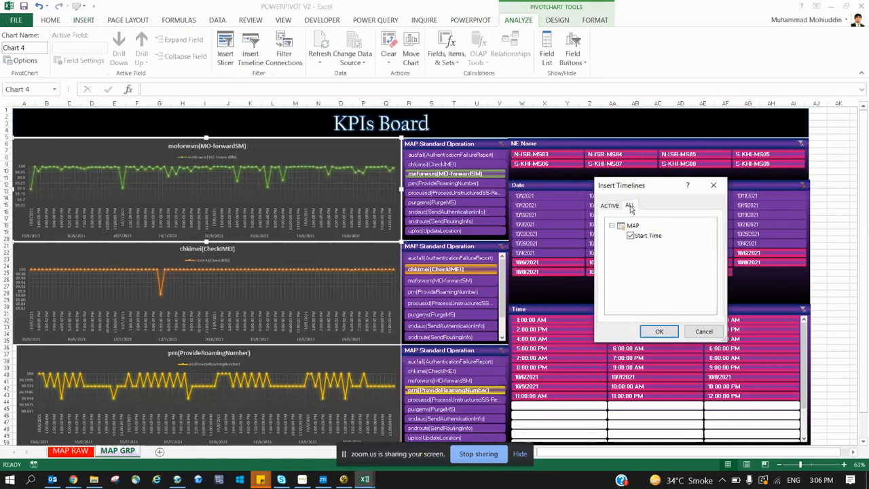
click(609, 205)
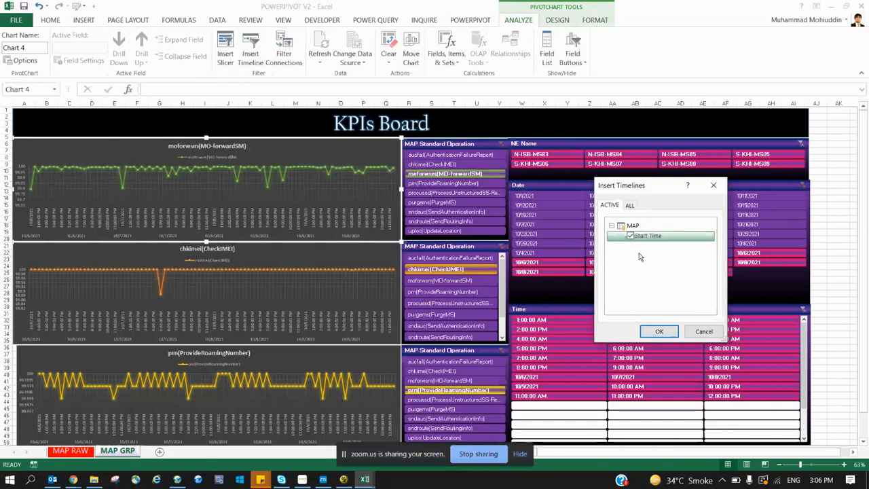
click(658, 331)
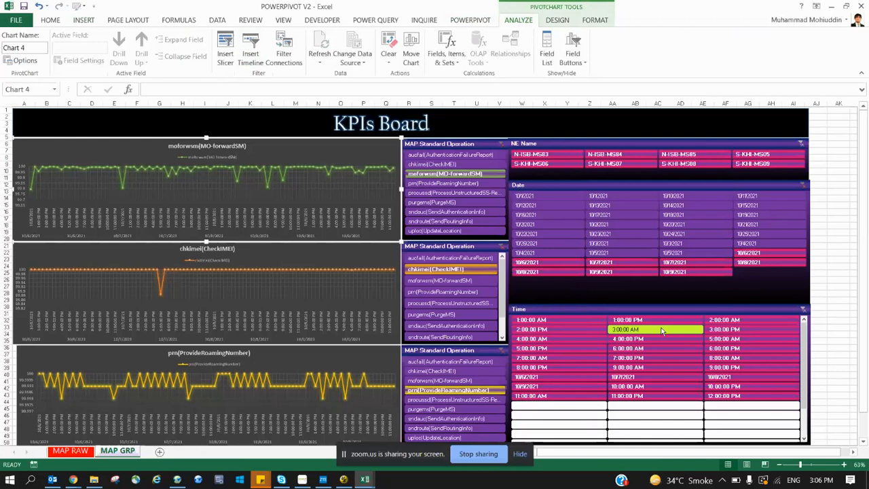
- Move the Start Time timeline up over the moforwsm chart and widen it across the neighbouring slicers
drag(456, 256, 358, 149)
drag(403, 173, 761, 147)
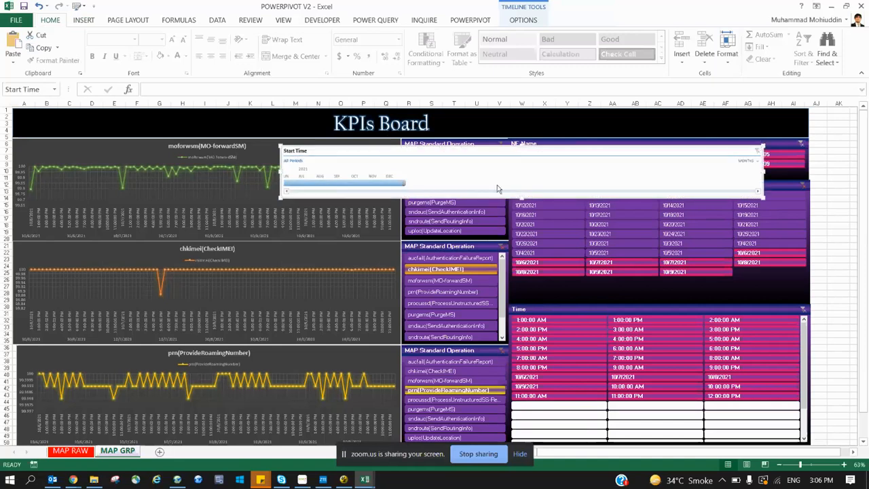
- Select the whole year 2021 on the Start Time timeline and set its time level to days
mouse_move(403, 182)
mouse_down()
mouse_move(348, 183)
mouse_move(410, 183)
mouse_up()
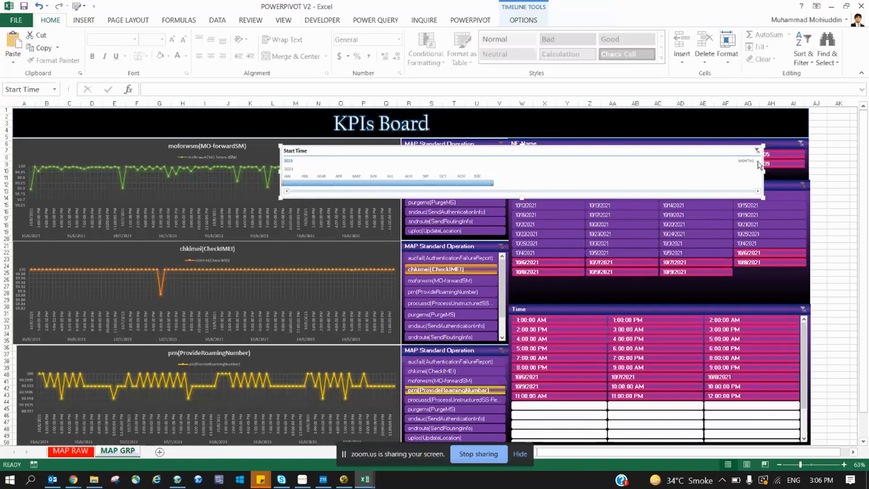
click(758, 163)
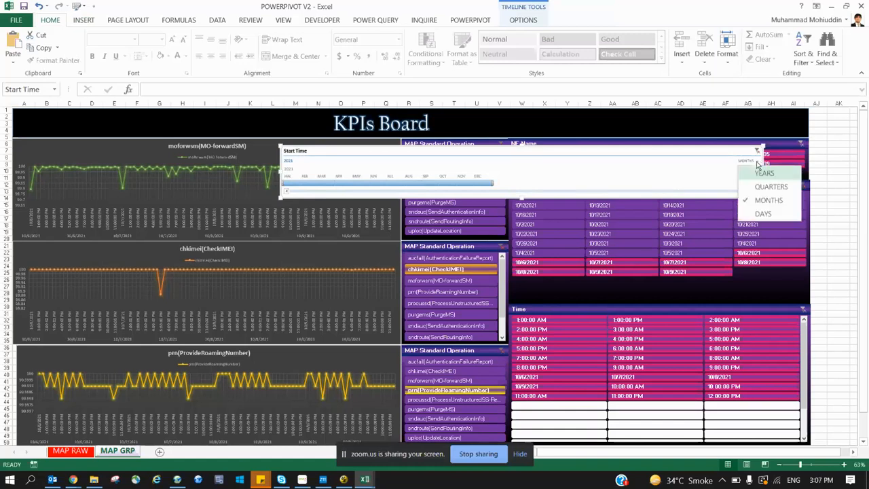
click(763, 214)
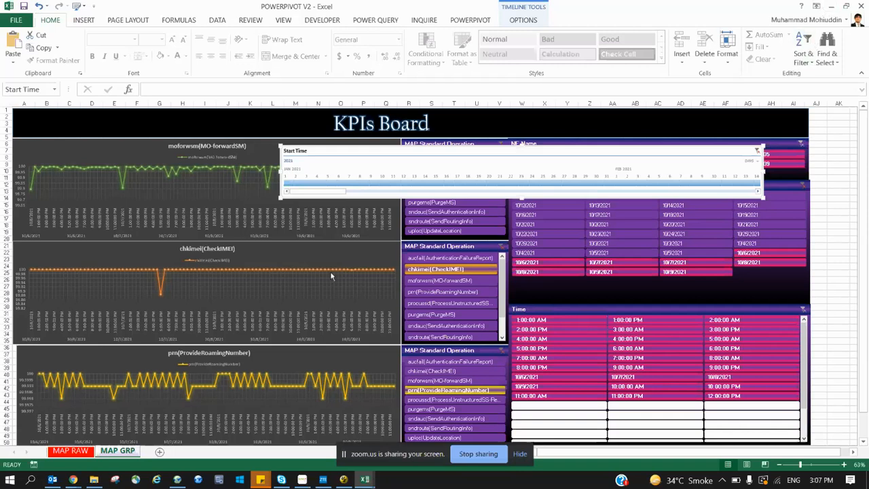
- Open the data model's MAP table and examine the CalculatedColumn2 formula and the Start Time column's format
click(479, 23)
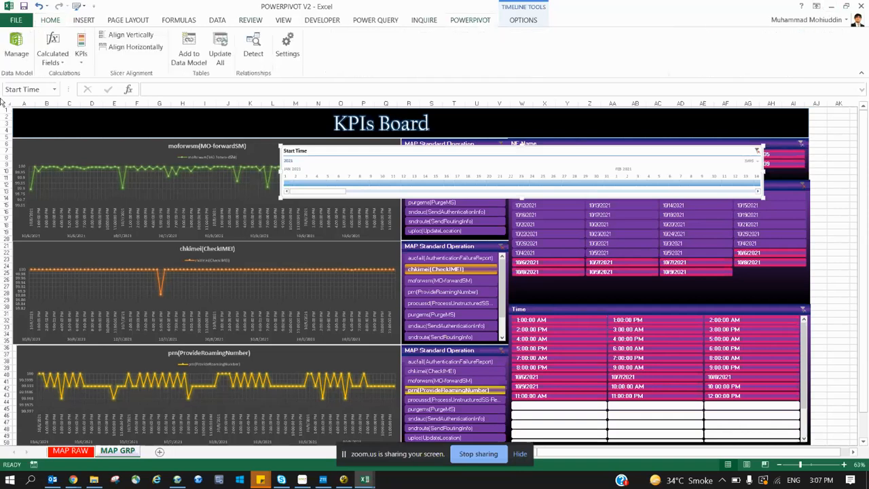
click(16, 51)
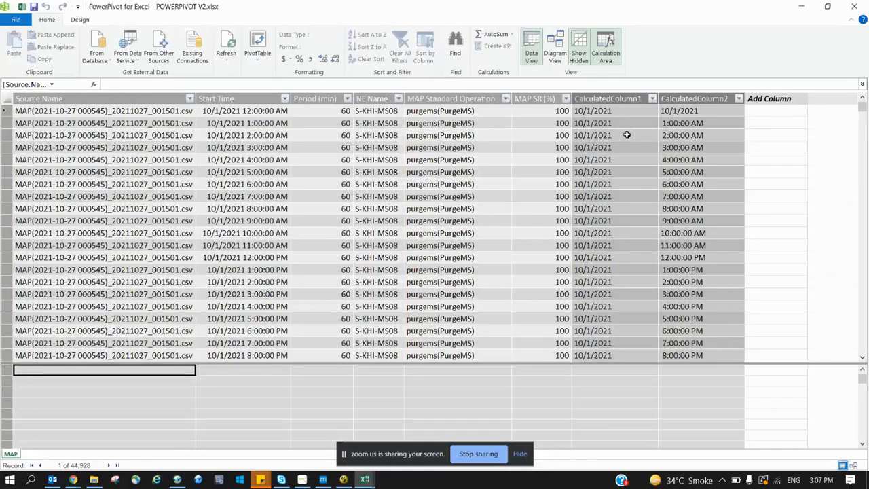
click(678, 110)
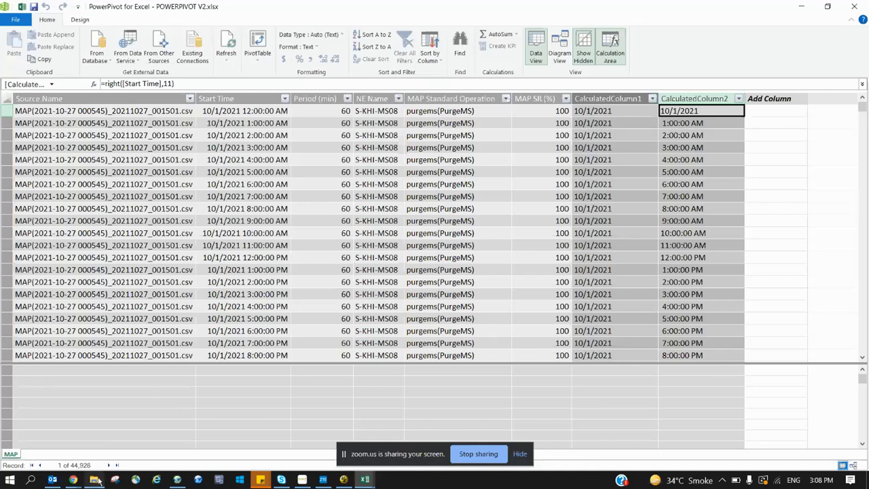
mouse_move(95, 479)
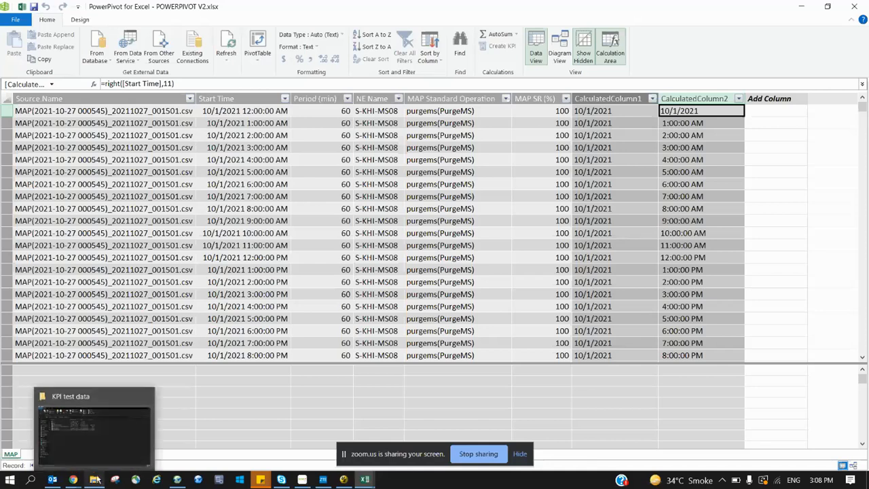
click(265, 112)
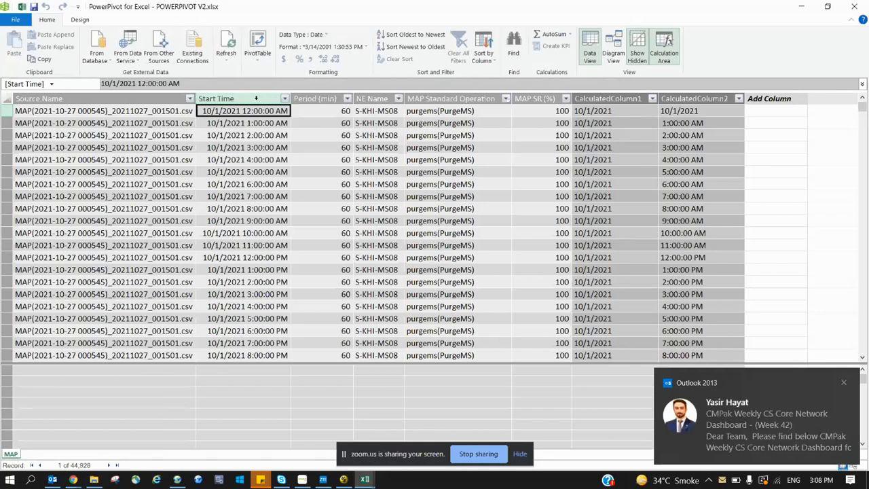
- Replace the CalculatedColumn1 formula with =value(left([Start Time]))
click(611, 115)
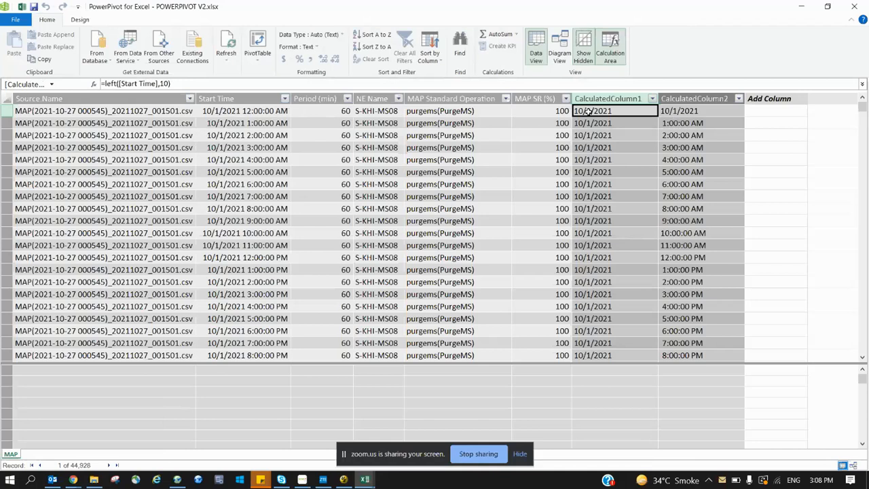
text(=vaue)
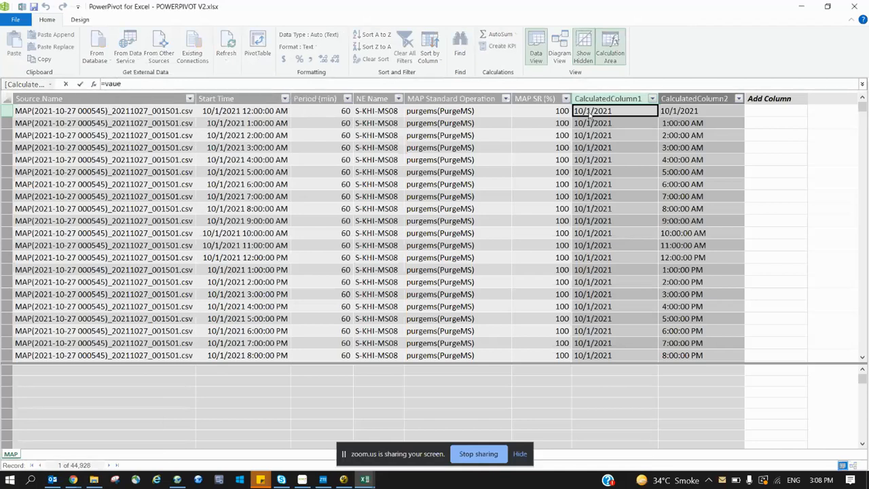
key(BackSpace)
key(BackSpace)
text(lue)
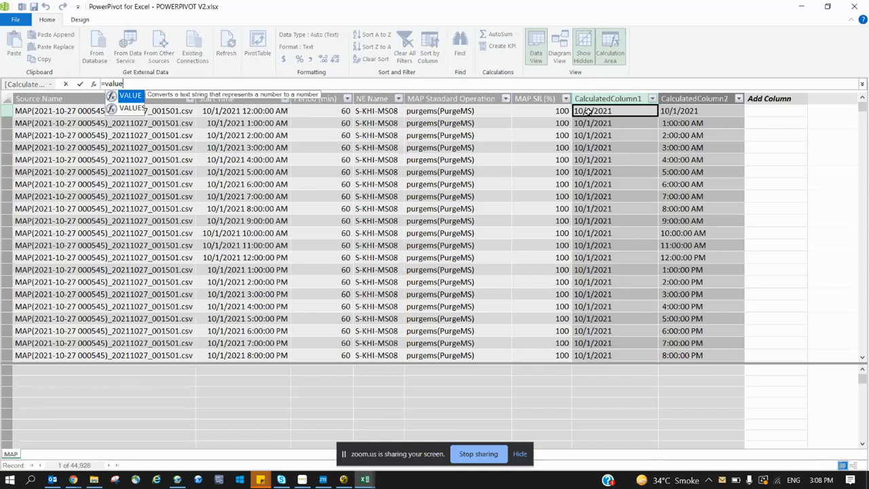
text(()
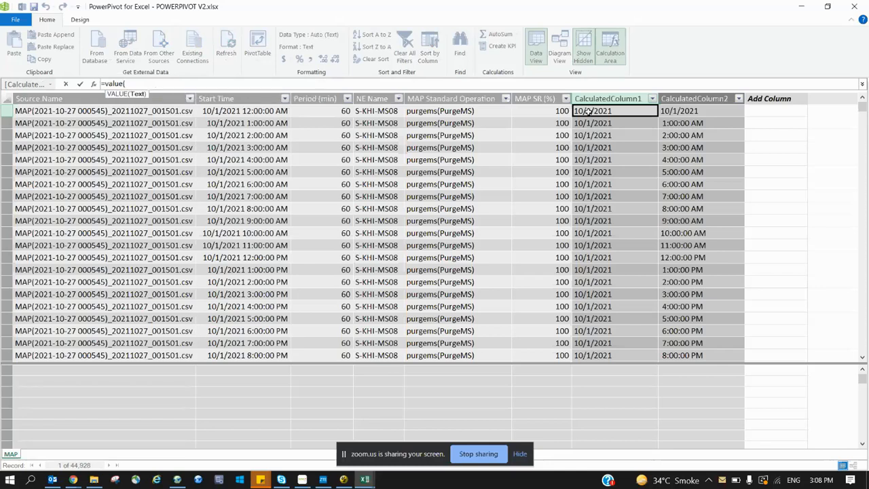
text(e)
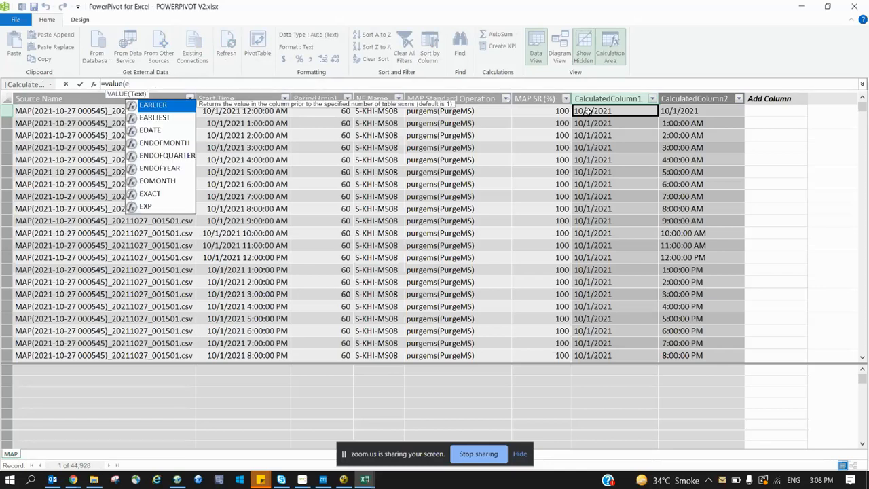
key(BackSpace)
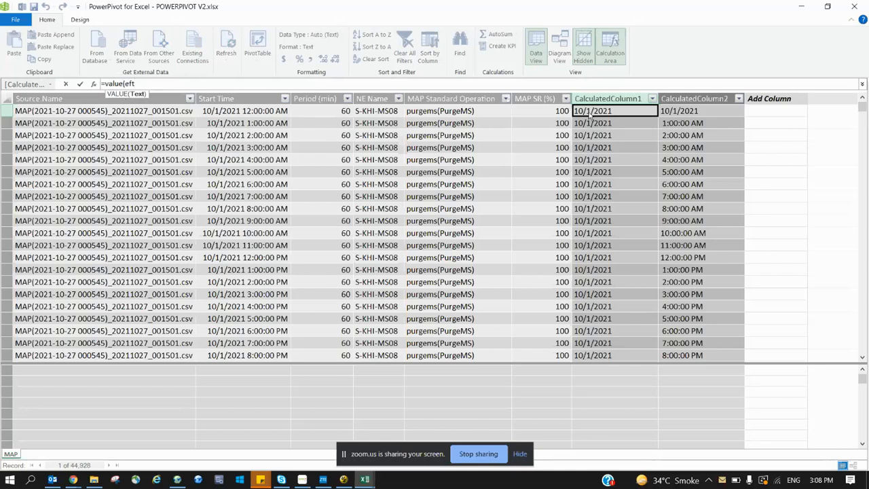
text(left()
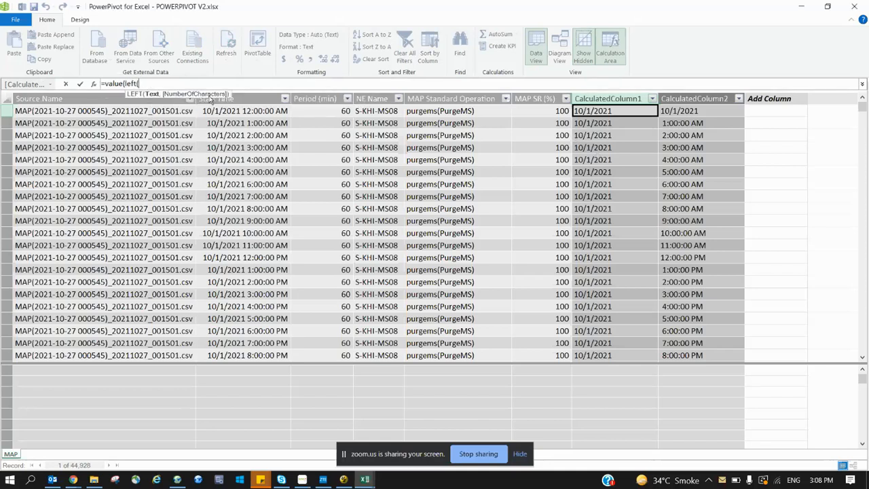
click(239, 112)
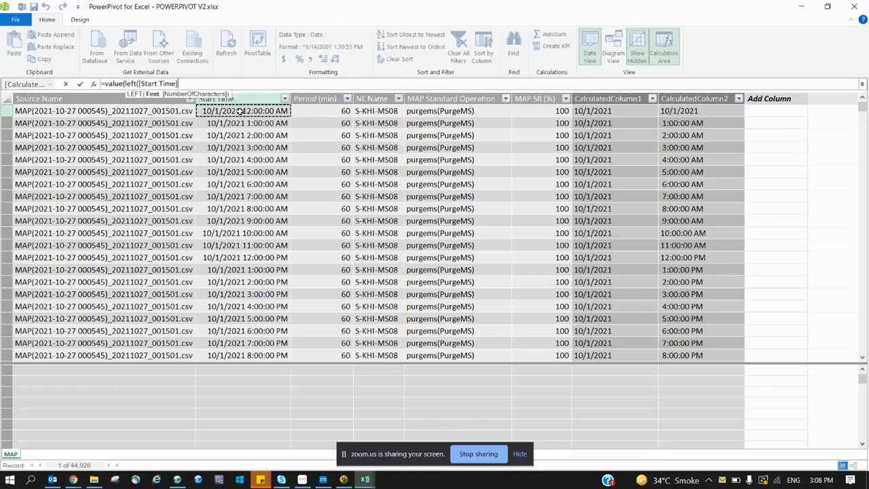
text())))
key(Return)
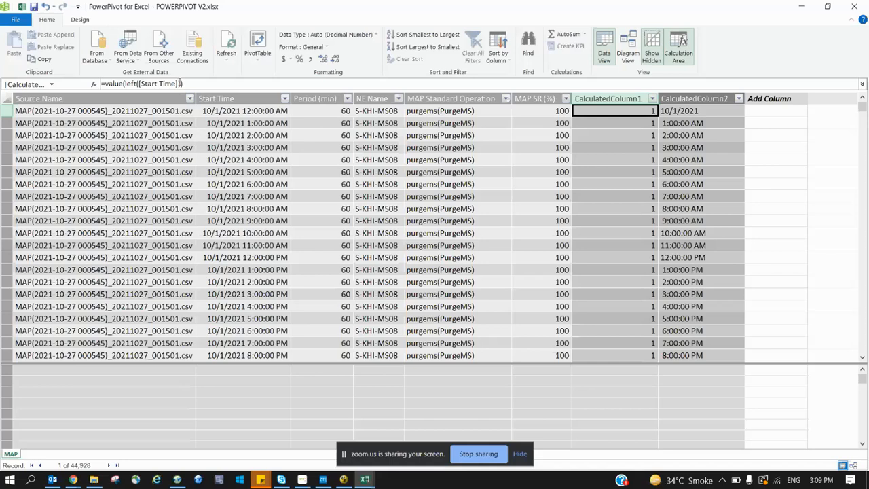
- Add 11 after the left function in the CalculatedColumn1 formula, making it =value(left([Start Time]),11)
click(180, 82)
text())
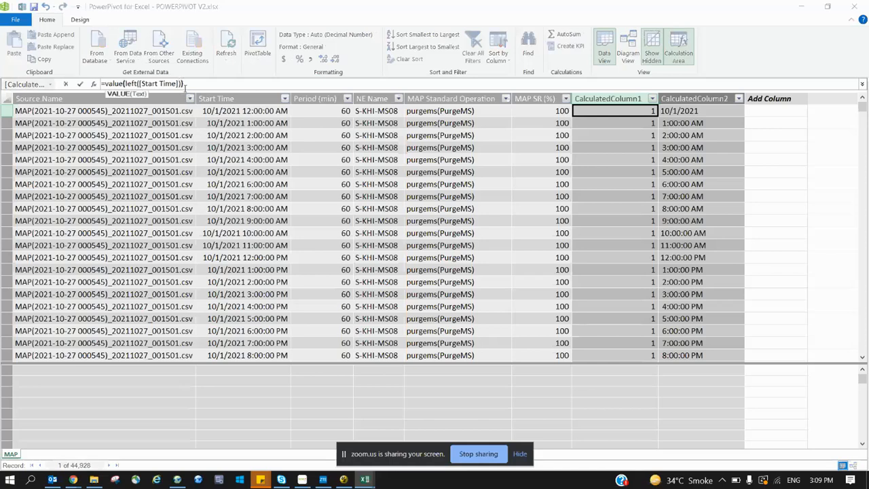
key(Left)
key(Left)
text(,11)
key(Return)
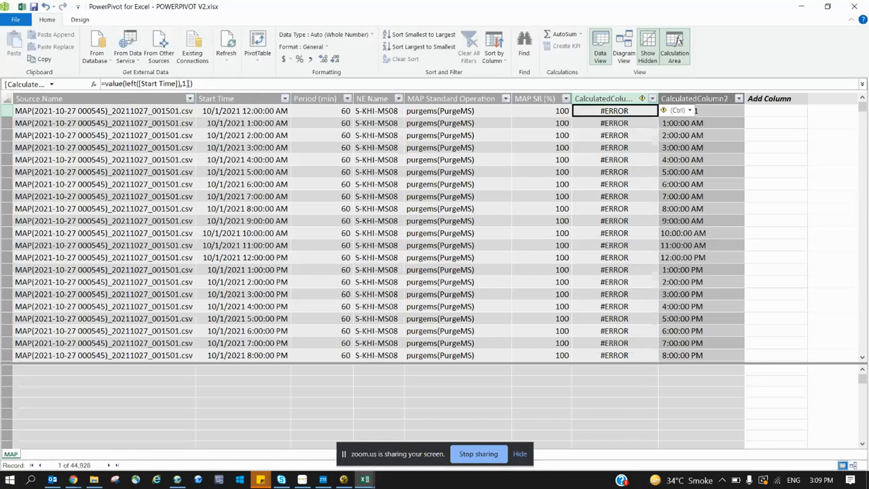
- Change the number 11 in the CalculatedColumn1 formula to 10
click(188, 83)
text(0)
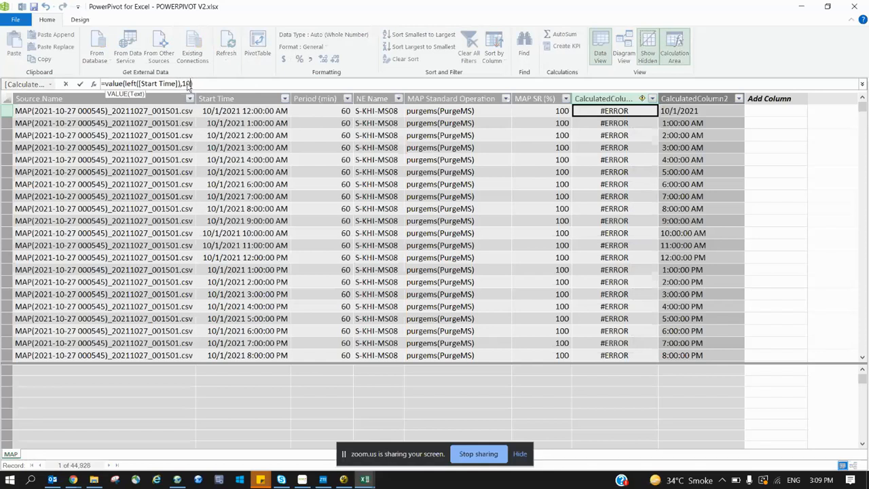
key(Return)
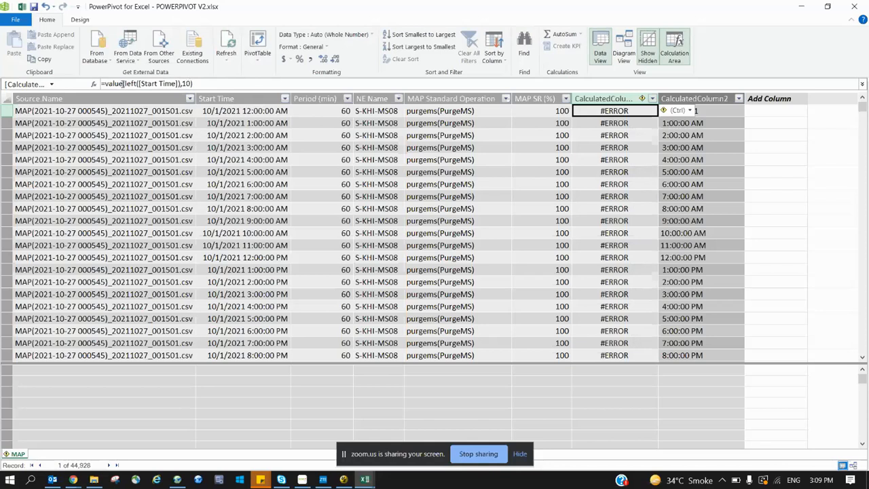
- Clear the value and left functions from the CalculatedColumn1 formula and start it over as =date(
click(189, 83)
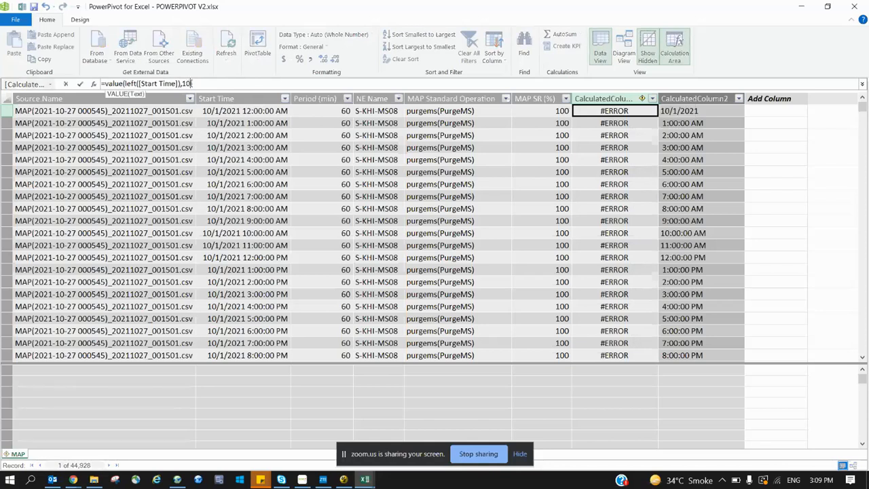
double_click(124, 82)
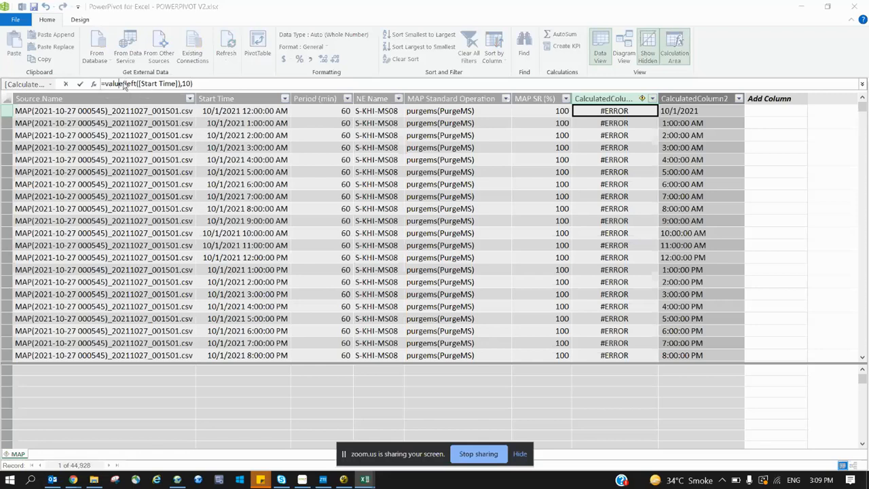
text(v)
key(BackSpace)
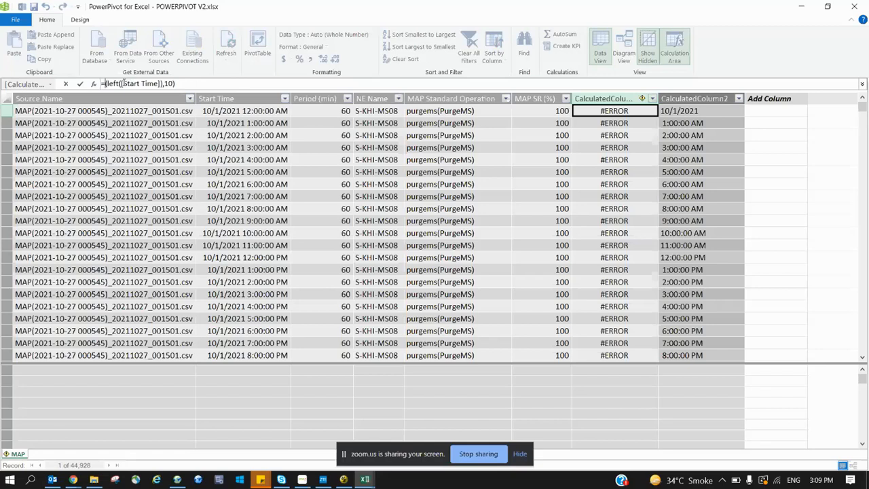
text(date)
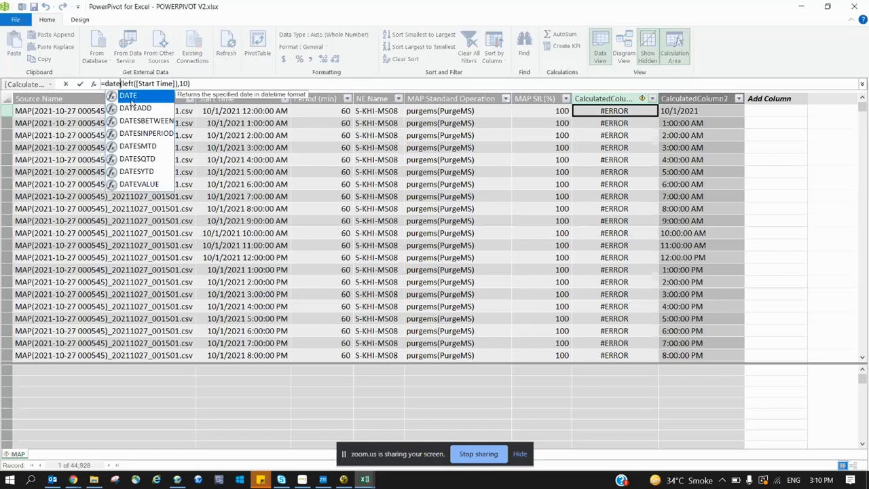
key(Delete)
key(Delete)
key(Delete)
key(Delete)
key(Delete)
key(Delete)
key(Delete)
key(Delete)
key(Delete)
key(Delete)
key(Delete)
key(Delete)
key(Delete)
key(Delete)
key(Delete)
key(Delete)
key(Delete)
key(Delete)
key(Delete)
key(Delete)
key(Delete)
key(Delete)
text(()
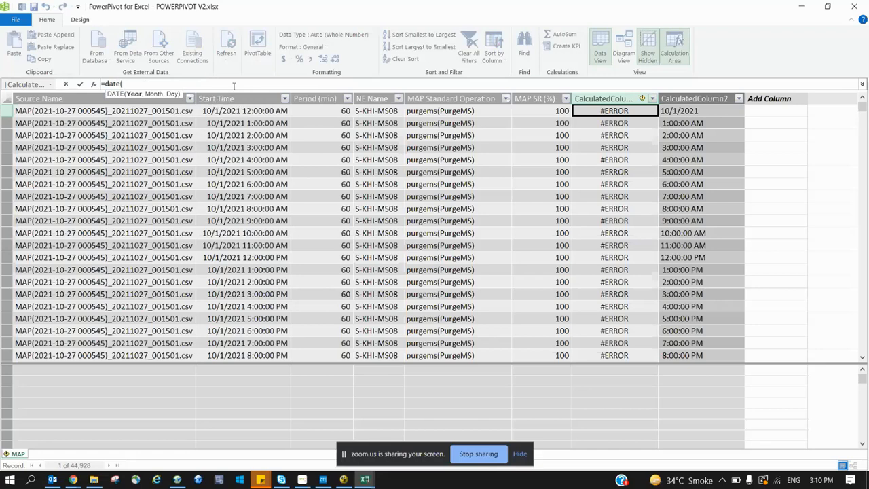
- Enter year([Start Time]) as the first argument of the date function in the CalculatedColumn1 formula
text(year)
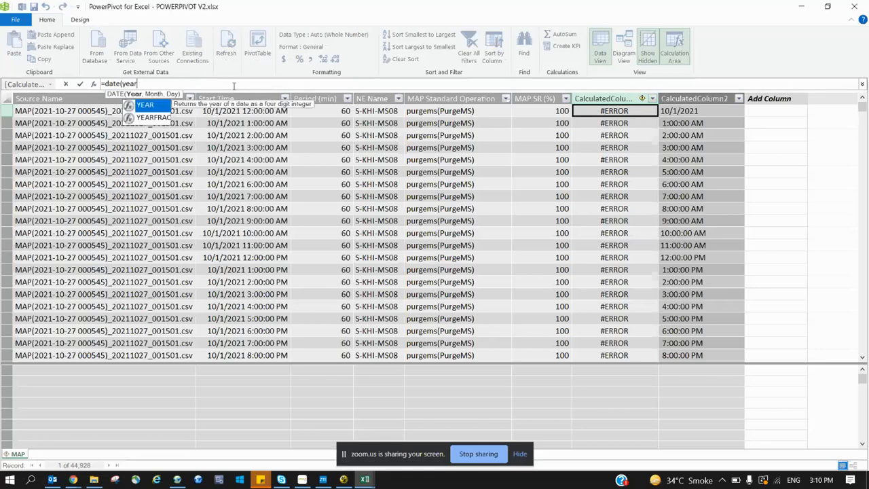
text(,)
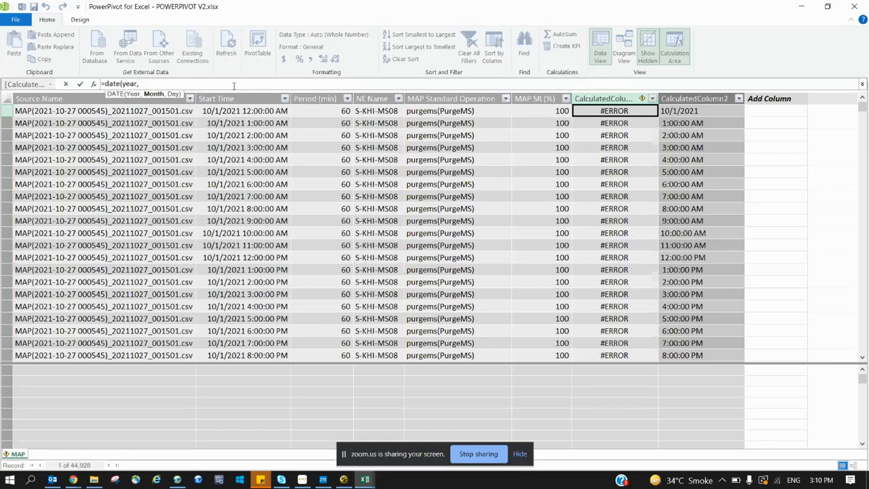
click(244, 111)
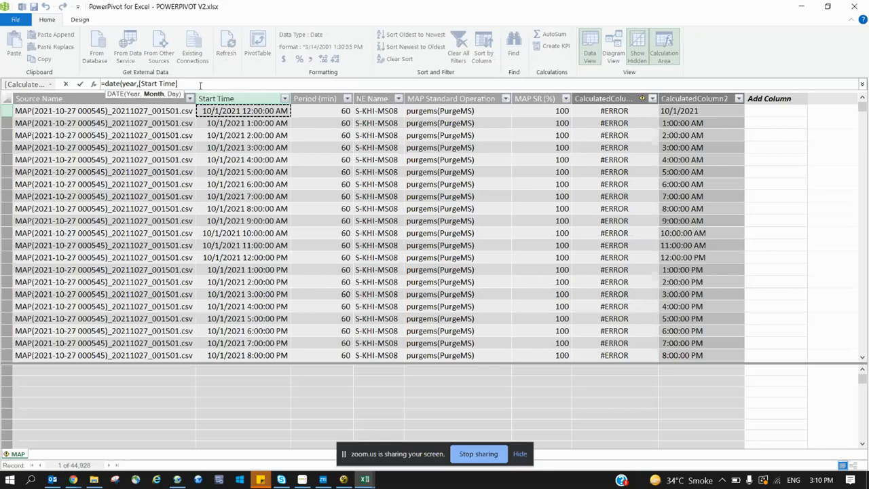
text(,)
click(139, 83)
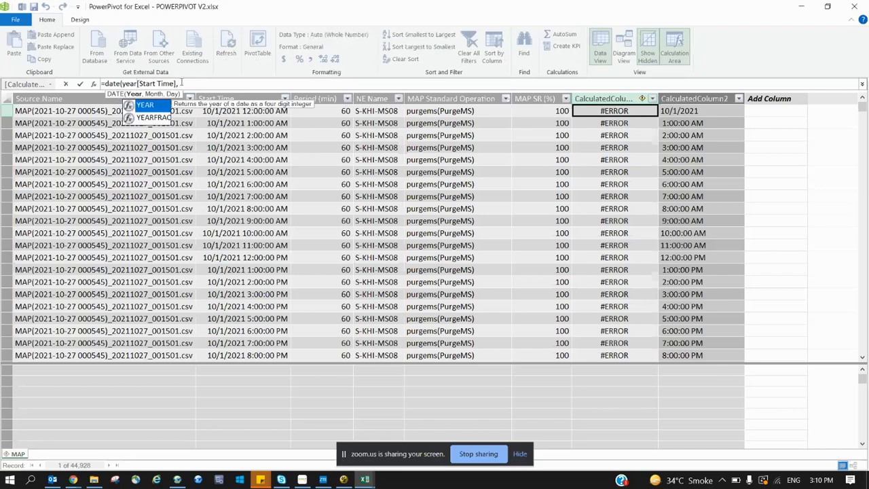
click(177, 83)
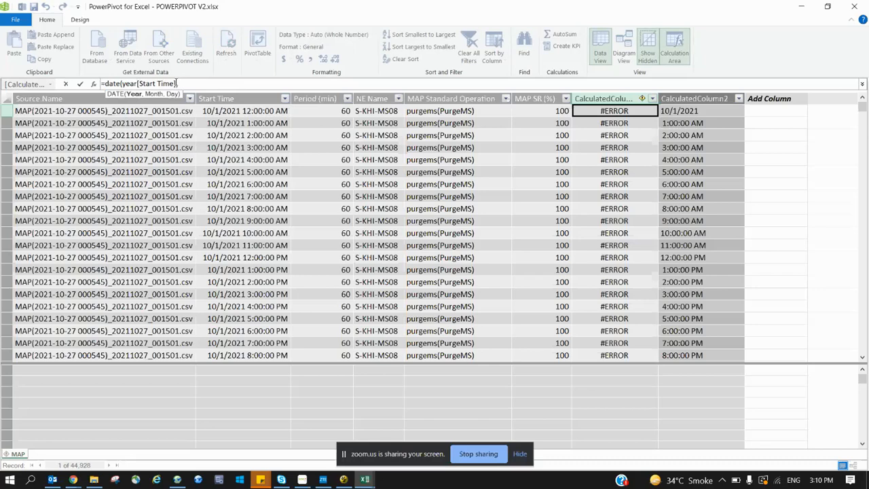
text(),)
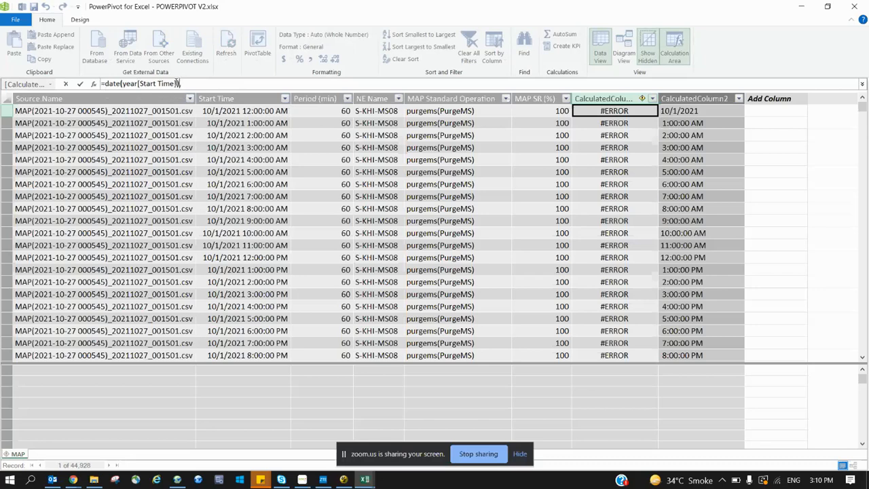
key(Left)
key(Left)
key(Left)
text(()
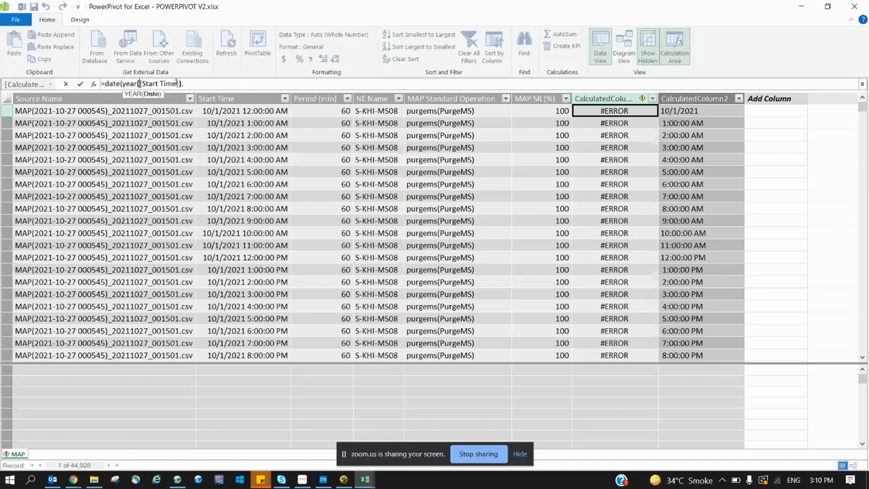
click(205, 84)
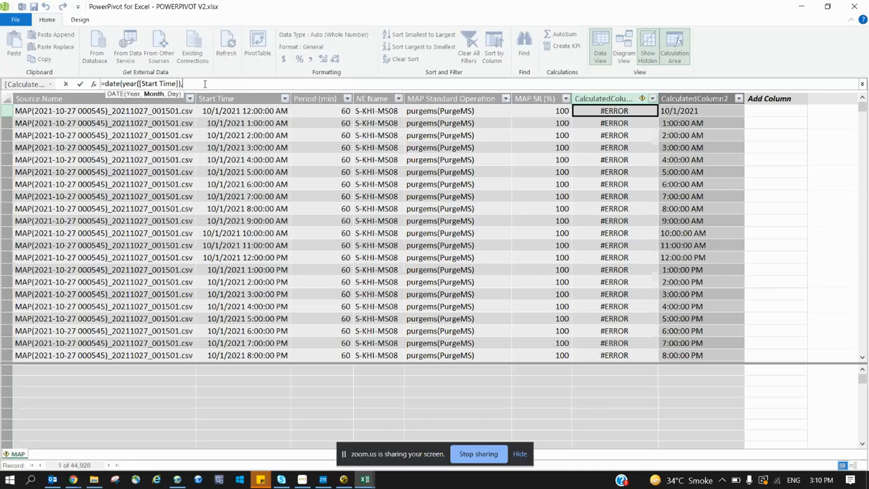
- Add month([Start Time]) as the second argument of the date function
text(month)
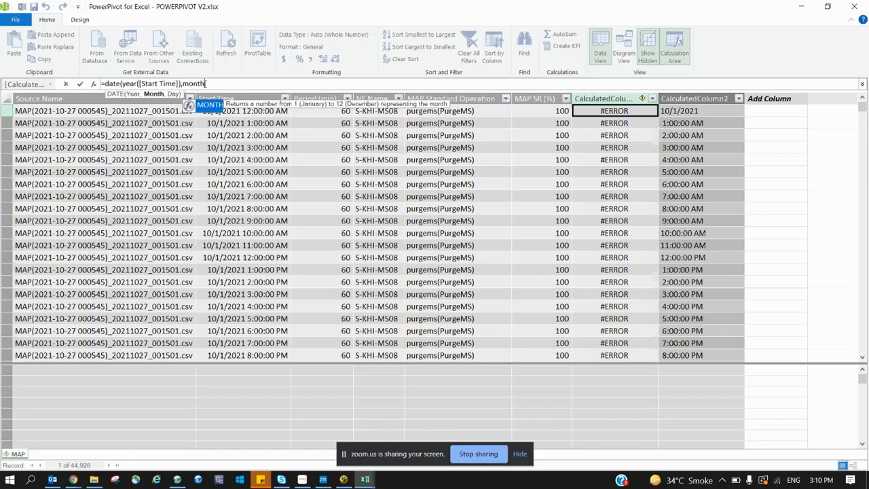
text(()
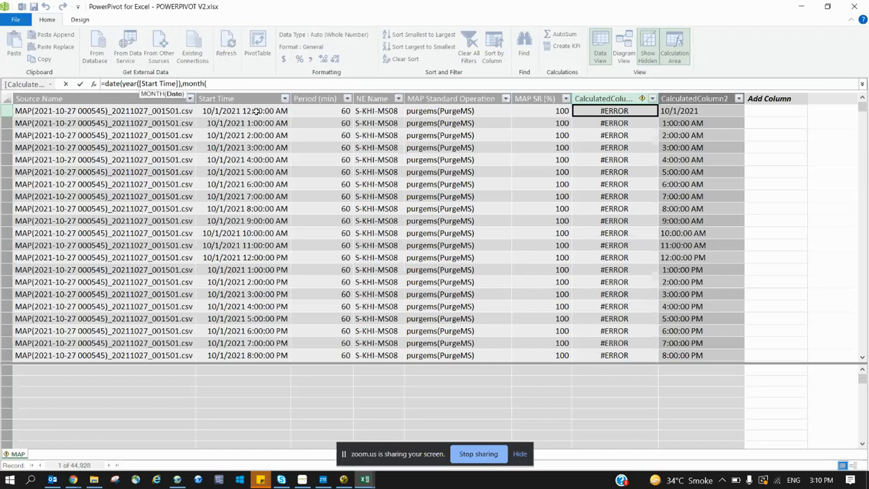
click(256, 111)
text())
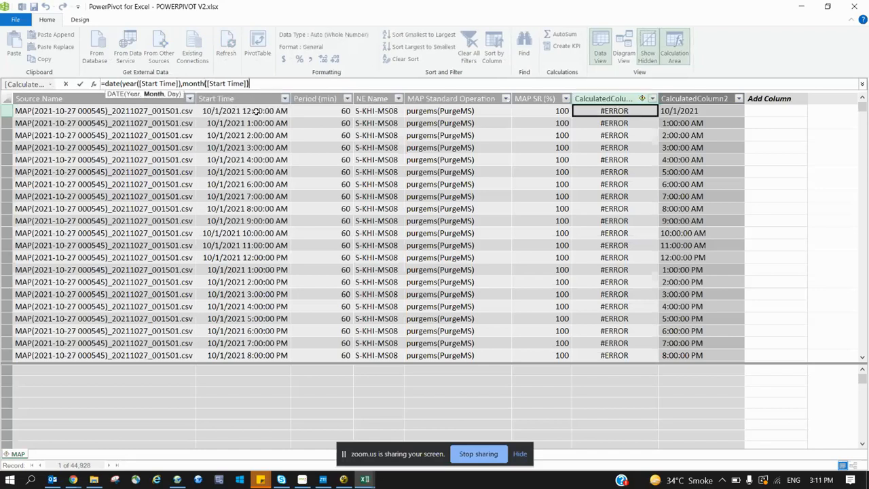
- Add day([Start Time]) as the third argument and commit the formula =date(year([Start Time]),month([Start Time]),day([Start Time]))
text(,day)
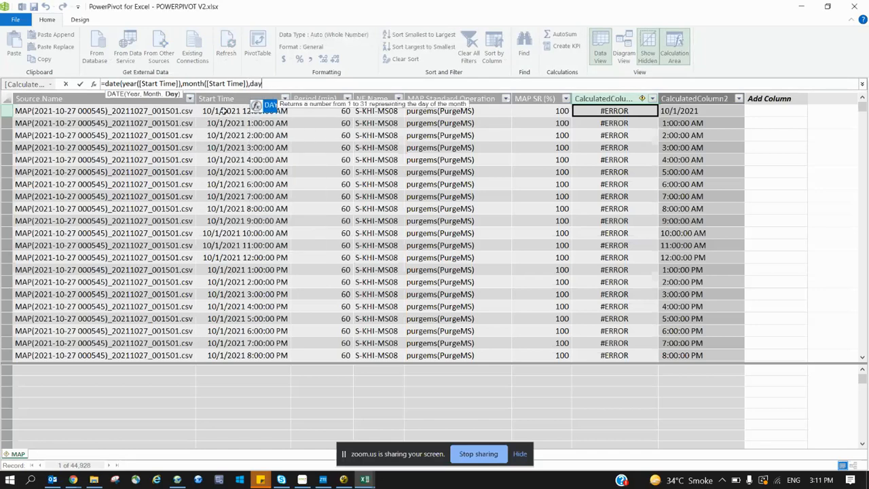
key(Return)
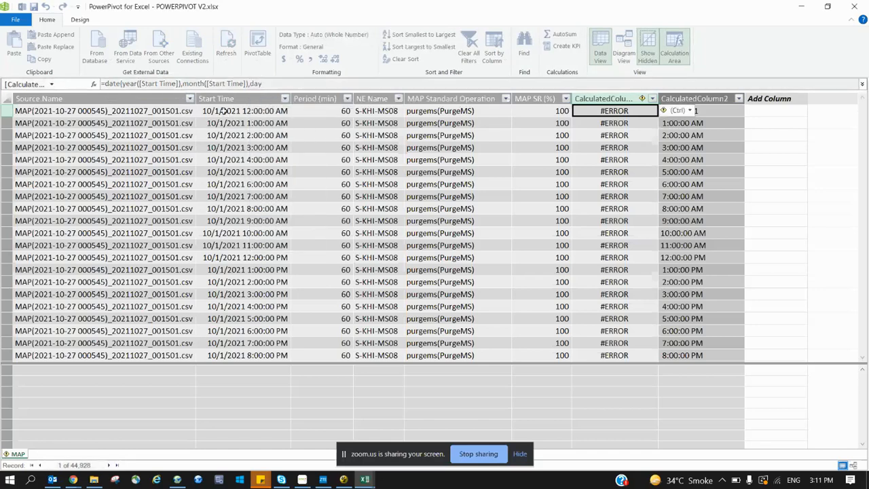
click(563, 257)
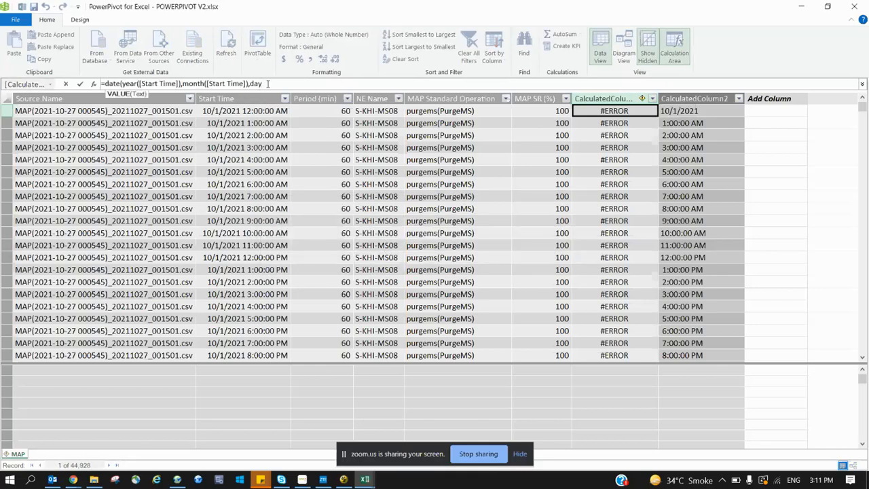
text(()
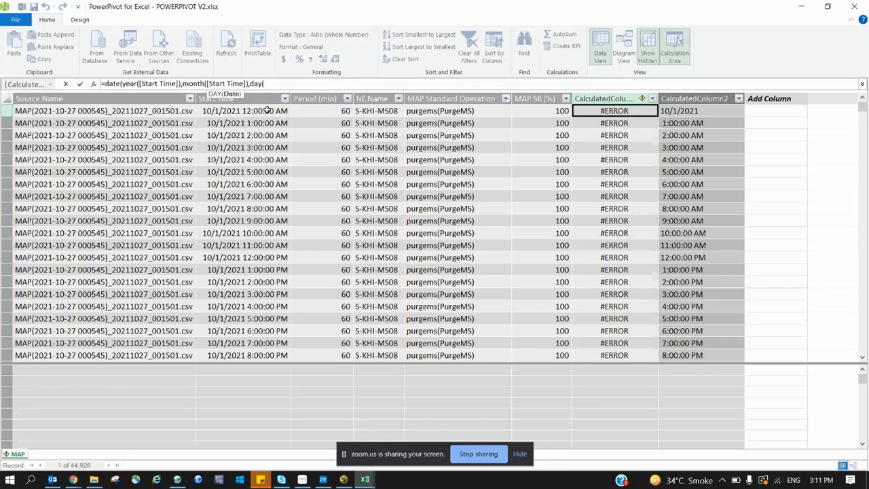
click(268, 111)
text())
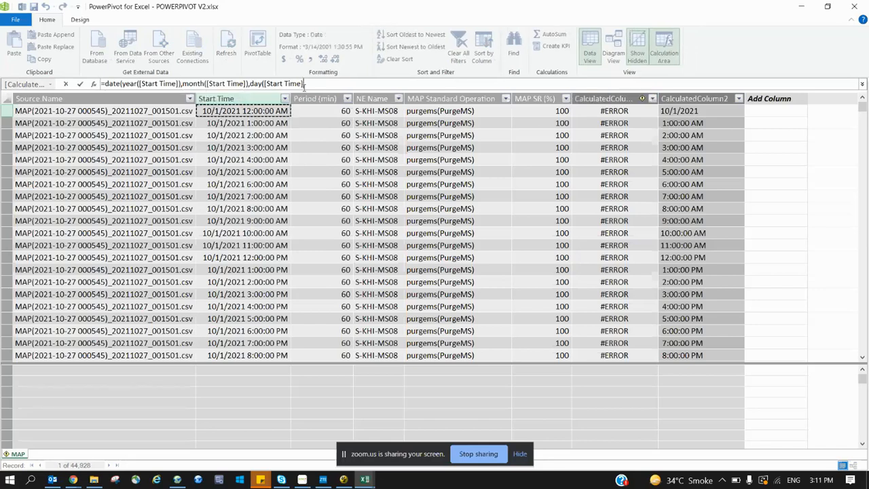
text())
key(Return)
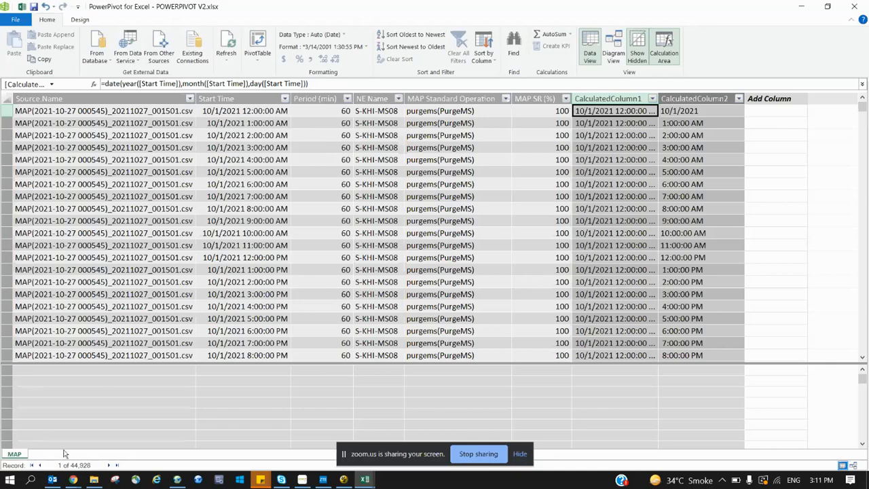
- Switch to File Explorer to view the MAP folder inside KPI test data, and return to the Power Pivot window
click(94, 481)
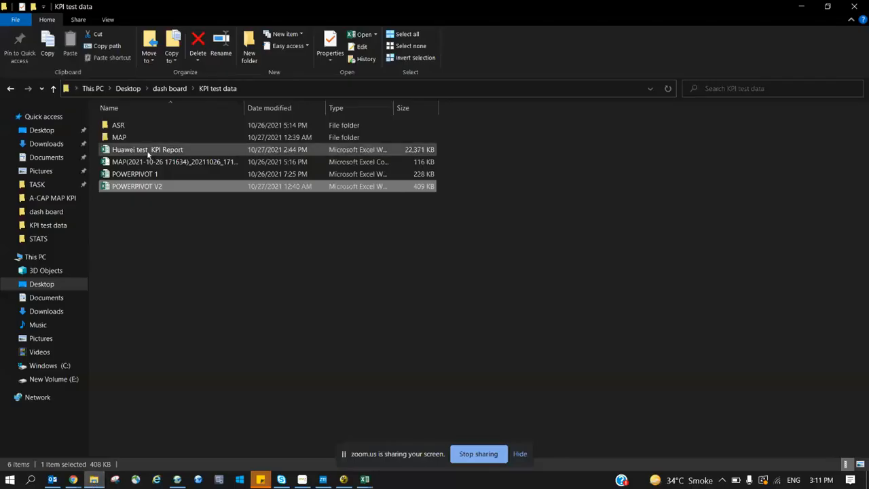
click(127, 138)
double_click(127, 137)
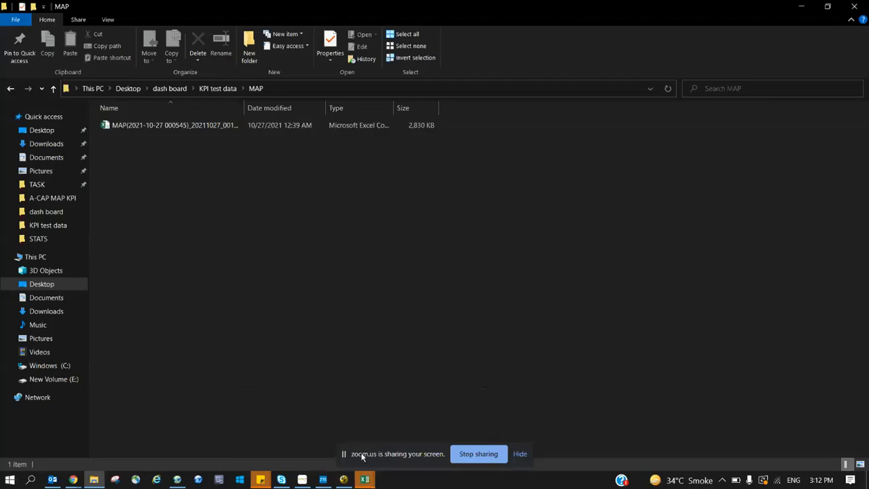
mouse_move(365, 480)
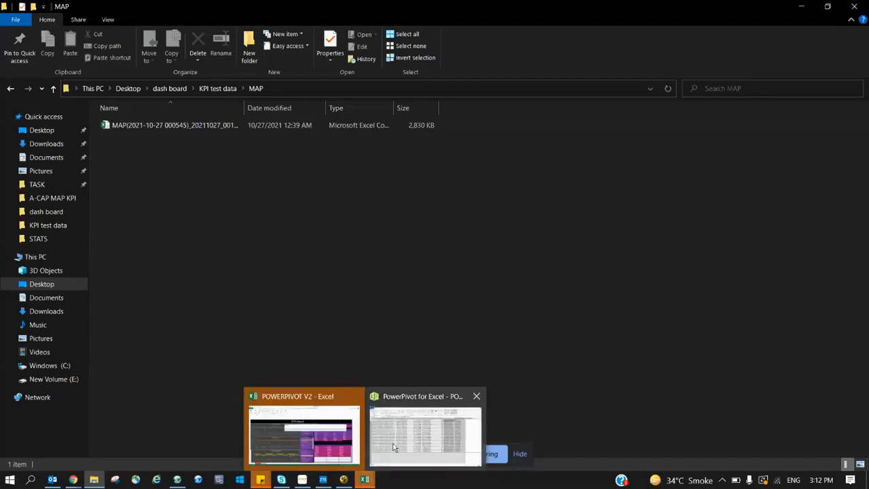
click(394, 448)
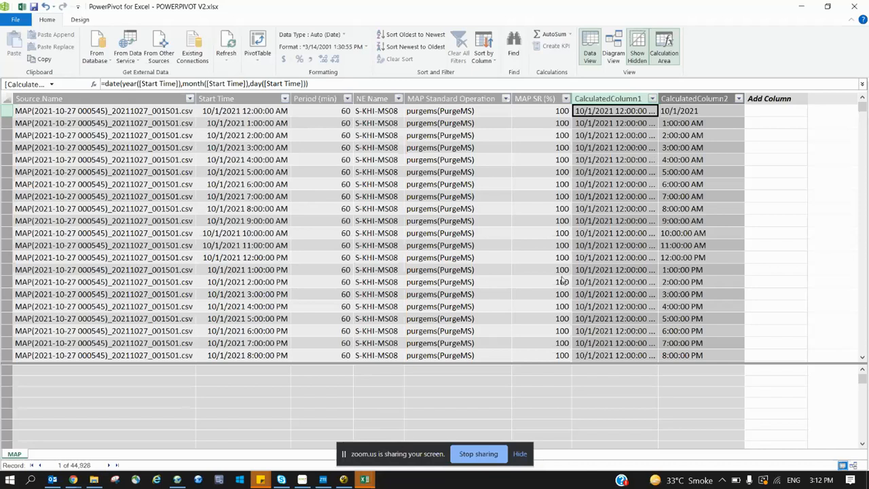
- Stop the Zoom screen sharing and open Dashboard Data C.xlsx from the Excel Training folder at the top of its ACH sheet
click(478, 454)
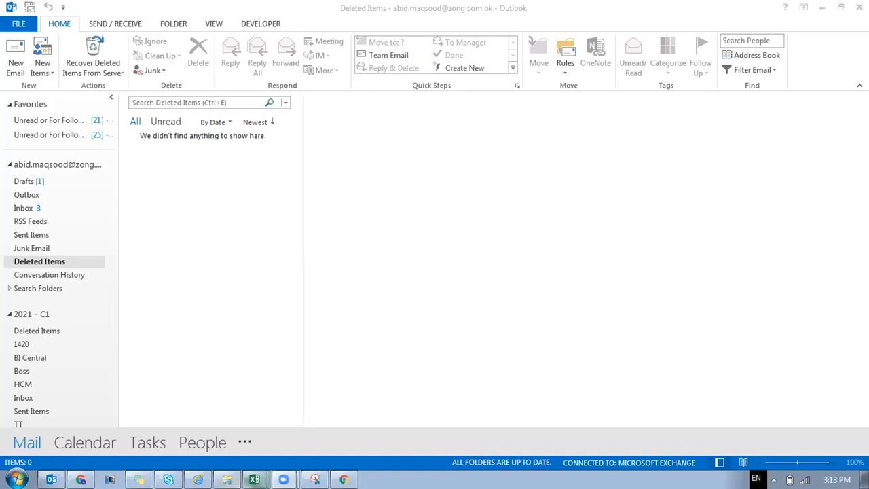
click(227, 479)
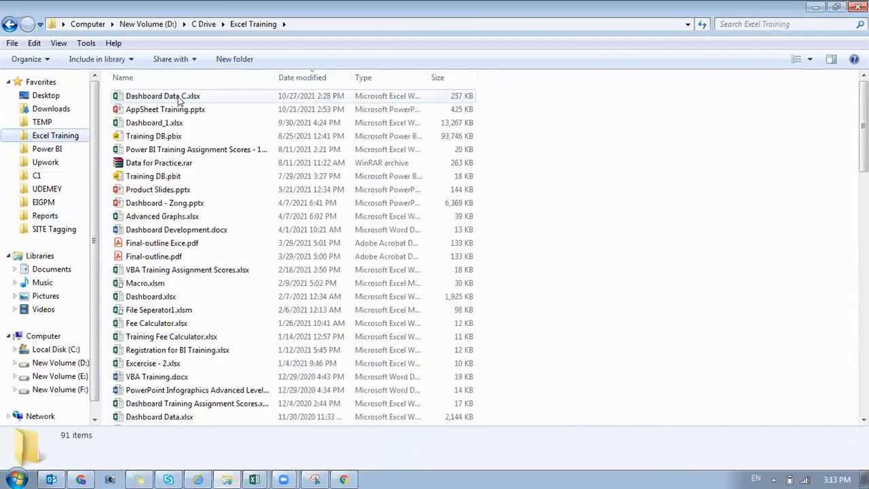
click(174, 95)
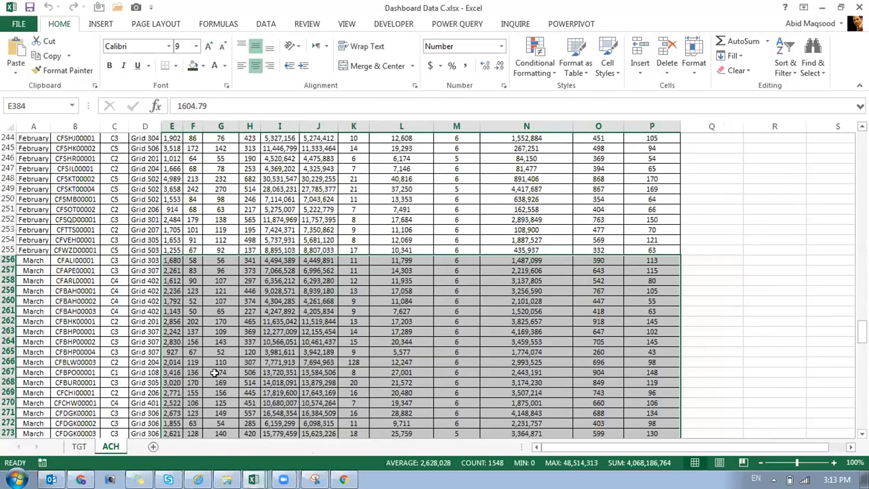
scroll(308, 326, up, 12)
key(ctrl+Home)
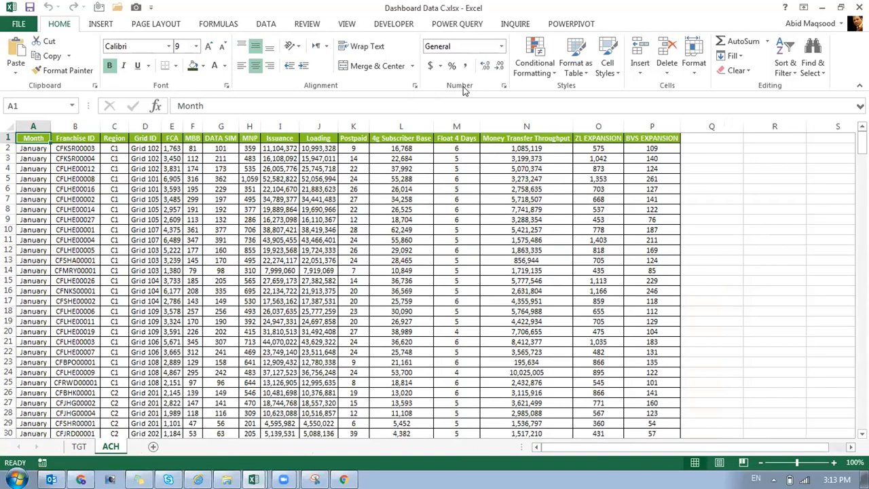
- Unhide the Dashboard sheet in the Dashboard Data C.xlsx workbook
key(ctrl+n)
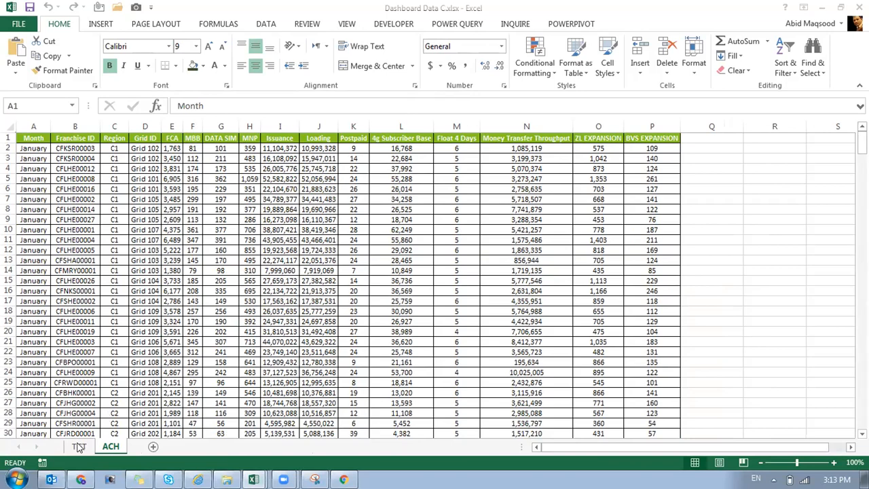
click(99, 448)
right_click(102, 448)
click(129, 417)
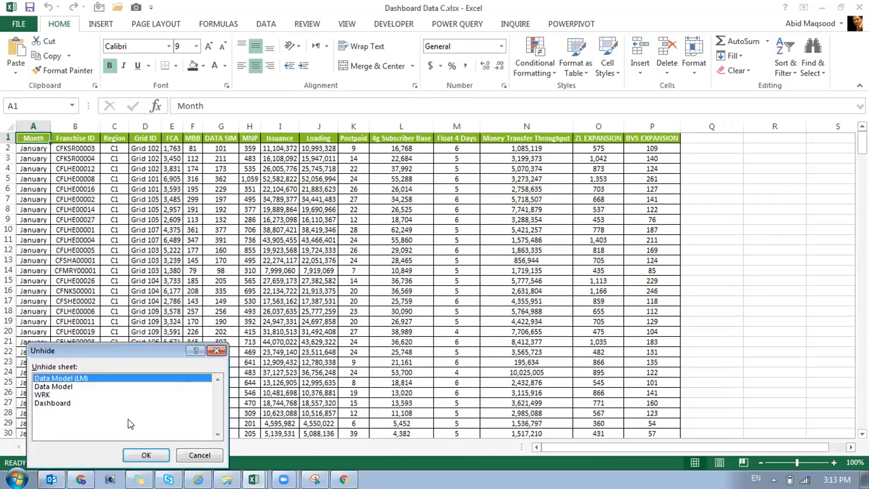
double_click(67, 403)
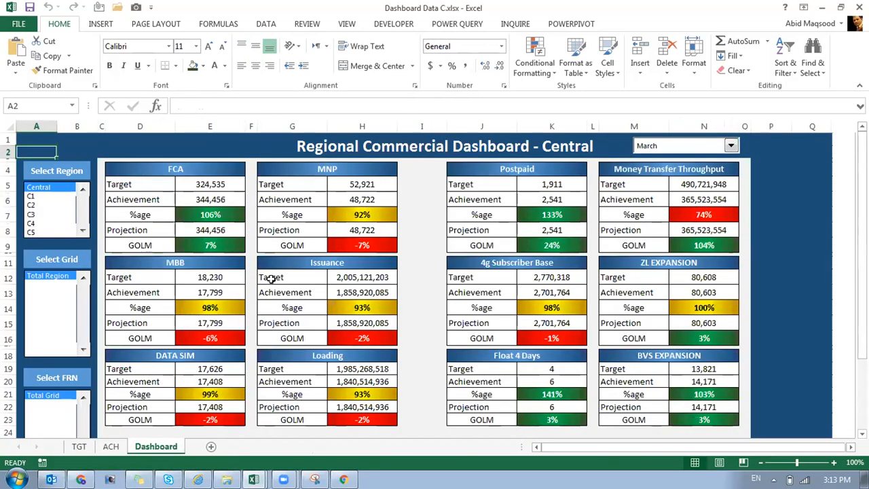
- Narrow column I on the Dashboard sheet so the gap between the MNP and Postpaid tables matches the other spacer columns
scroll(270, 278, down, 6)
scroll(270, 278, up, 6)
scroll(271, 279, down, 2)
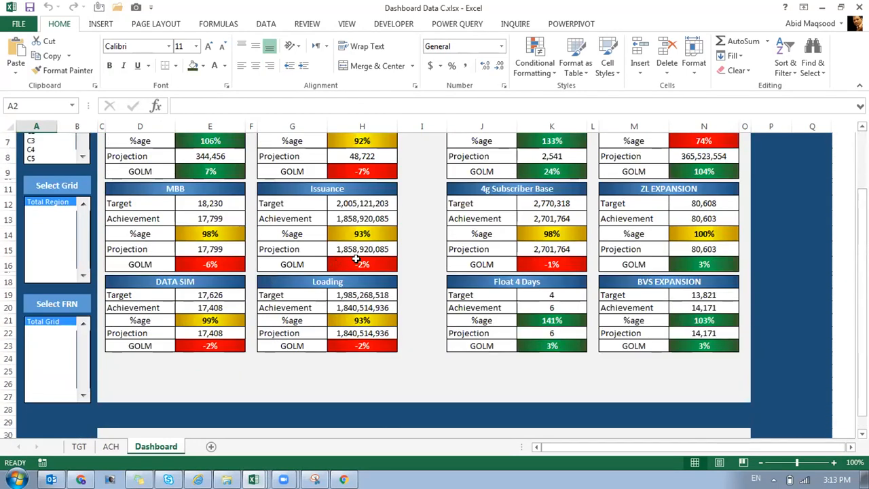
scroll(377, 251, up, 1)
scroll(378, 251, up, 1)
drag(446, 128, 407, 136)
scroll(353, 248, down, 4)
scroll(353, 248, up, 4)
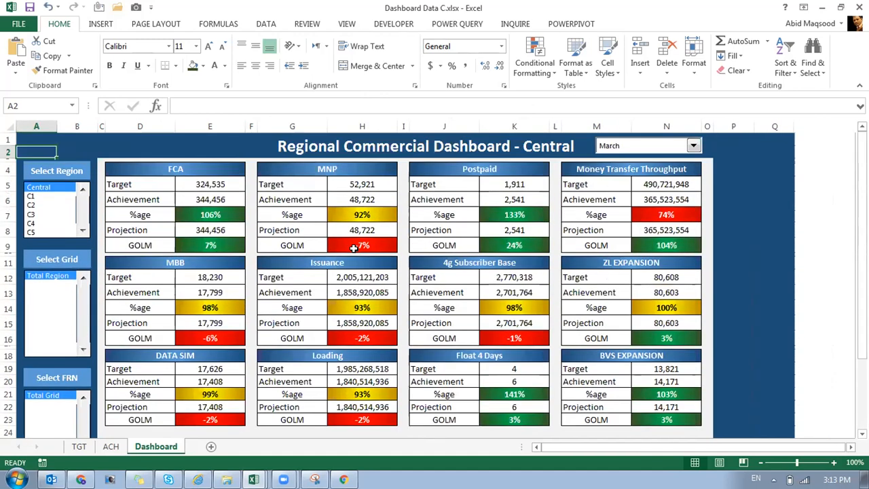
- Check the list of hidden sheets without unhiding any, and hide the Dashboard sheet
right_click(139, 447)
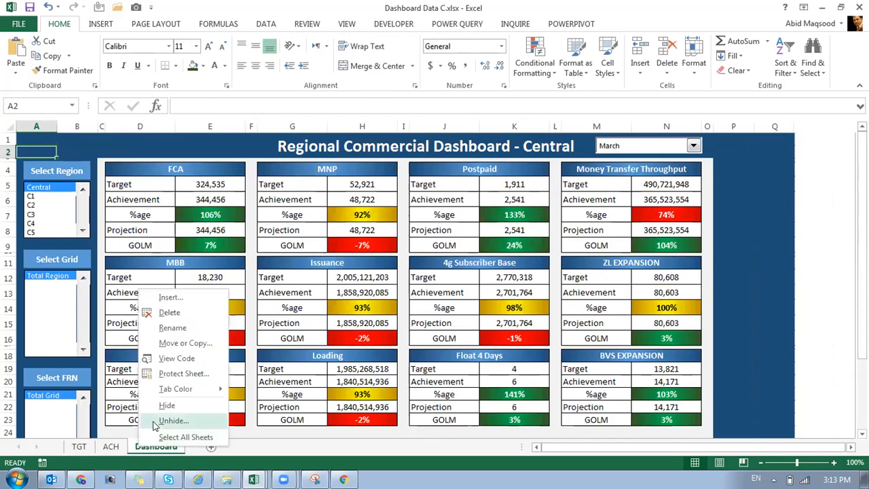
click(155, 421)
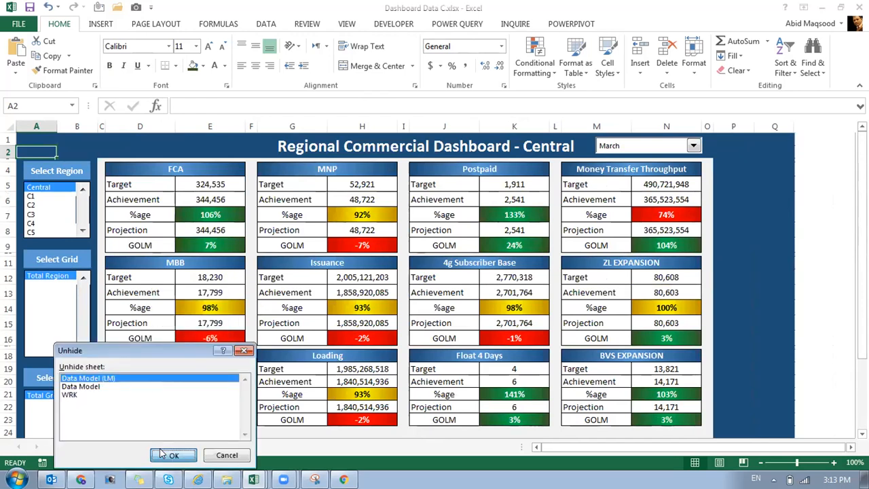
click(226, 454)
right_click(163, 448)
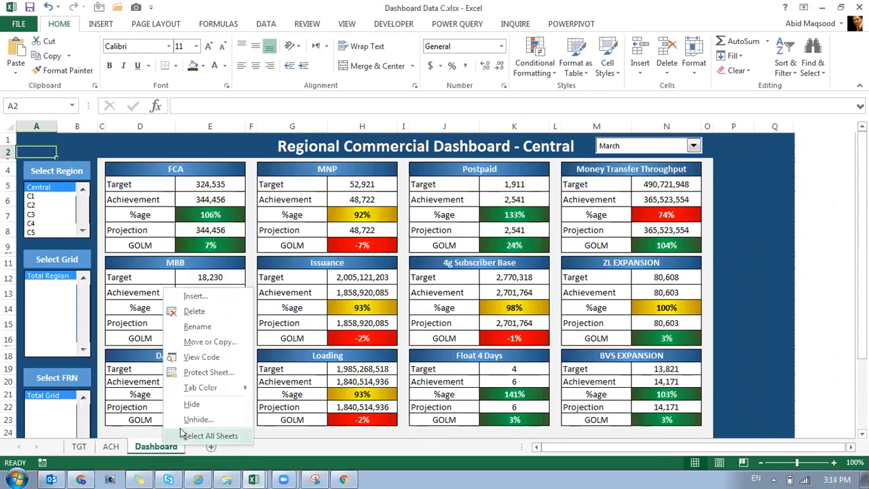
click(192, 403)
- Look over the TGT and ACH sheets, and remove the header filters from the TGT sheet
click(79, 446)
click(109, 447)
click(80, 447)
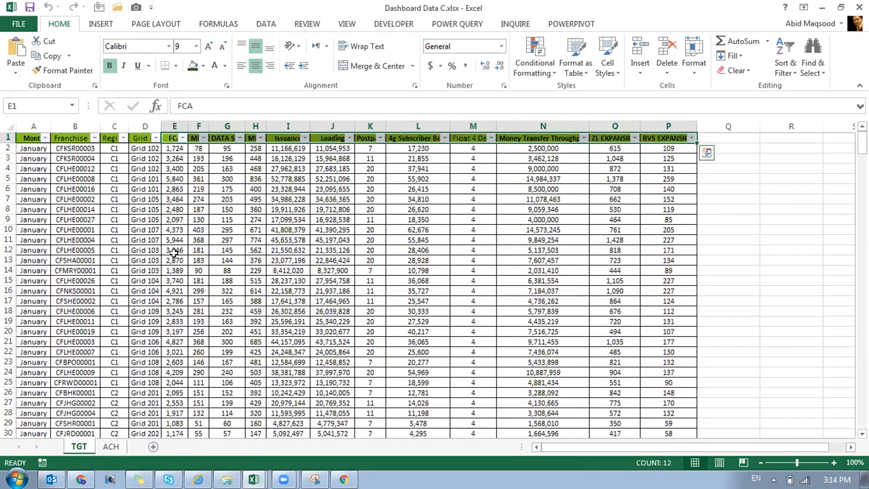
key(ctrl+shift+l)
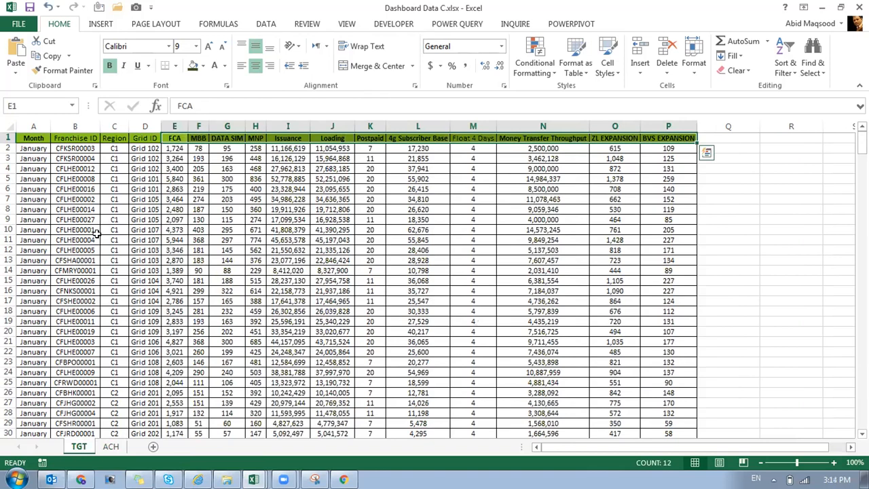
click(111, 447)
click(79, 447)
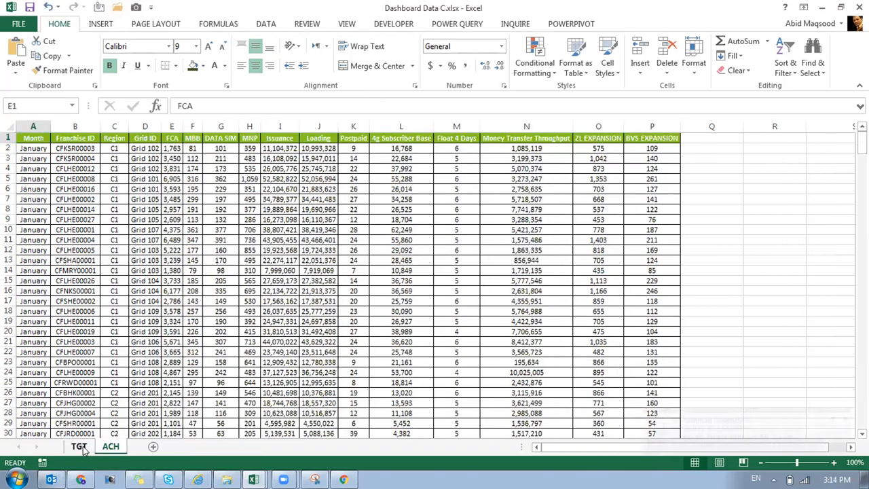
- Turn on header filters in the TGT sheet and examine the Month and Franchise ID filter lists
click(79, 143)
key(ctrl+shift+l)
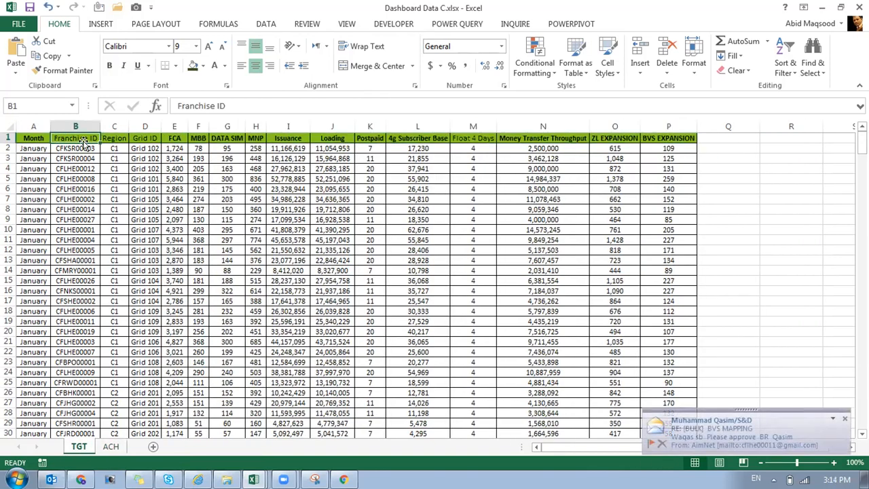
click(45, 138)
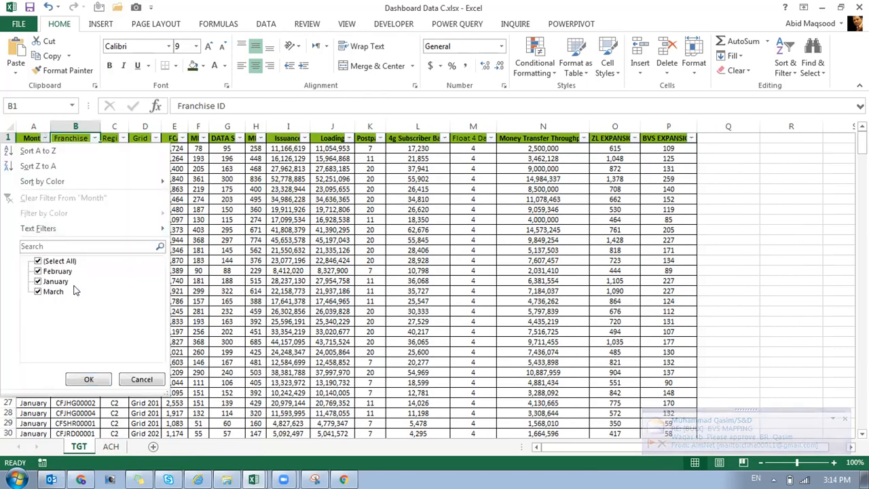
click(141, 379)
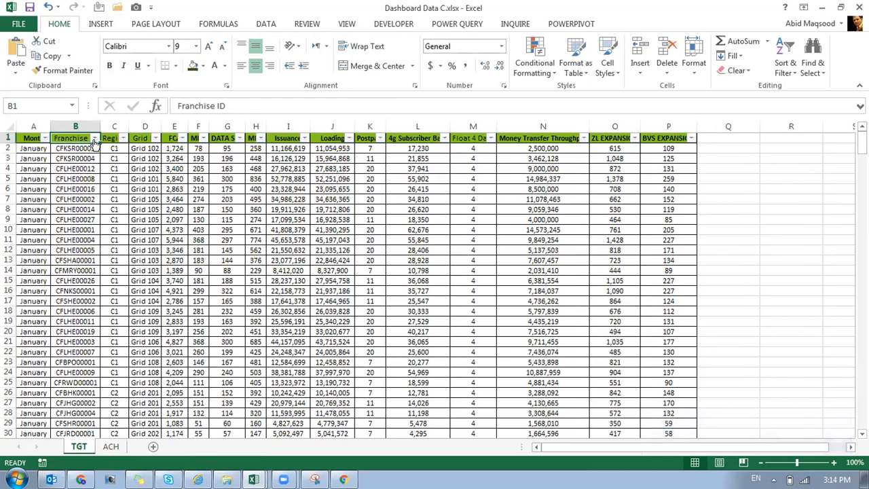
click(95, 137)
drag(160, 275, 160, 359)
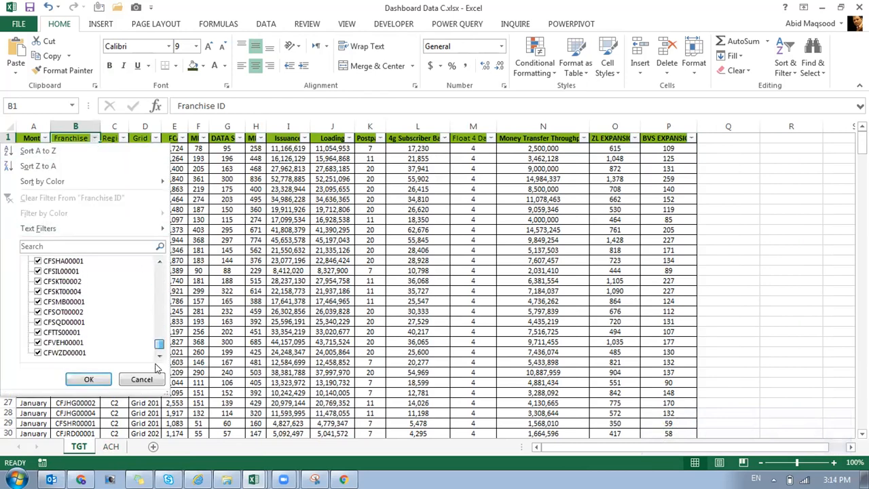
click(143, 379)
- Examine the values in the Region and Grid ID filter lists of the TGT sheet without filtering
click(124, 138)
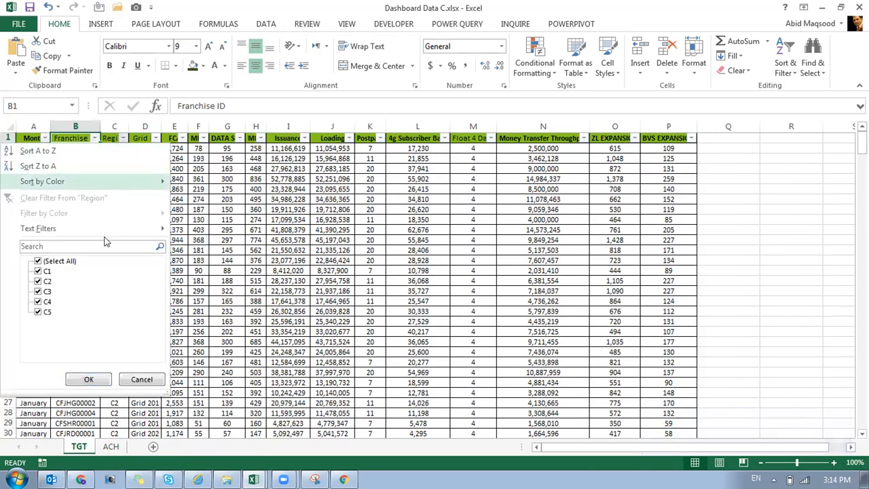
click(208, 279)
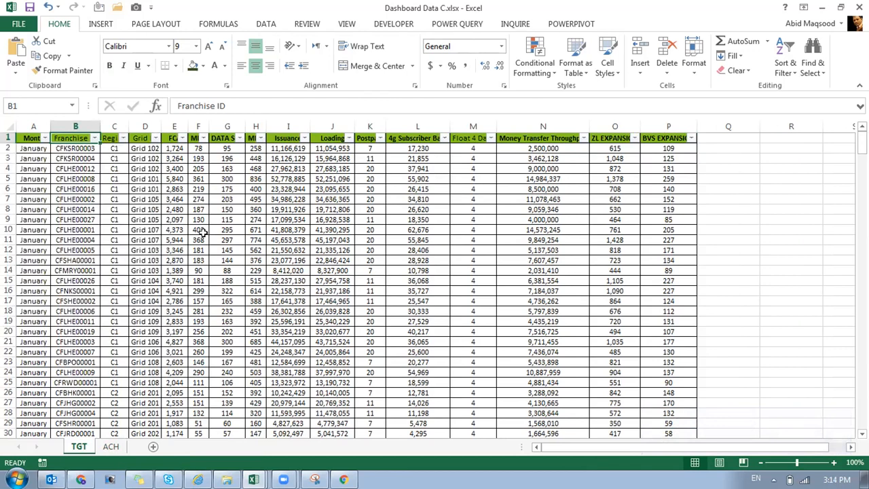
click(156, 137)
drag(163, 266, 159, 346)
click(142, 379)
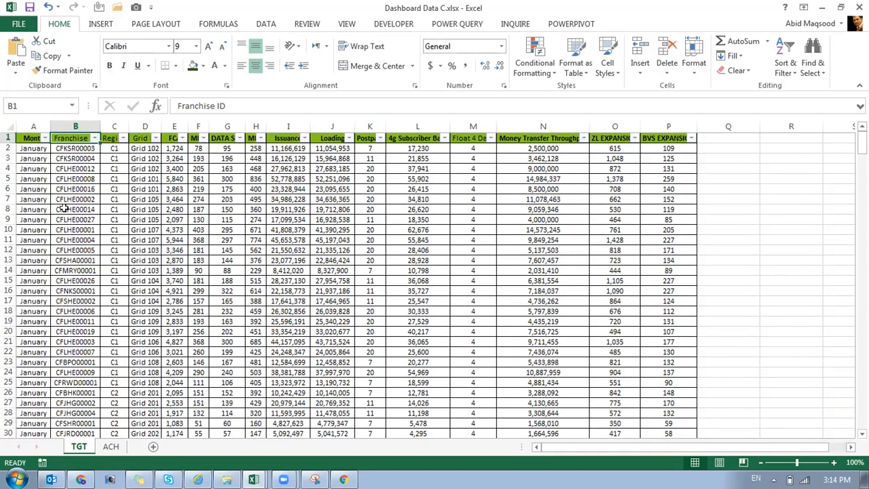
- Select the Month through Grid ID columns in the TGT sheet and turn off the header filters
click(49, 126)
drag(49, 126, 145, 127)
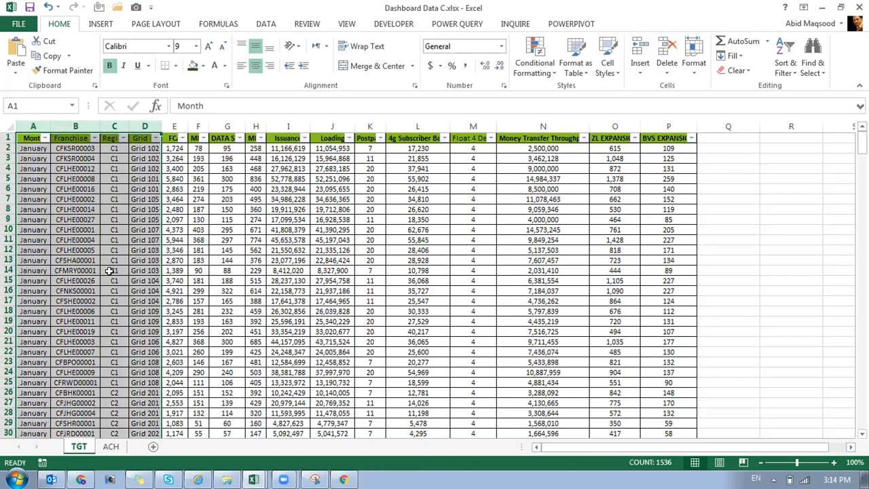
key(ctrl+shift+l)
- Go through the TGT sheet's KPI headers one by one from FCA to Loading
key(Right)
key(Right)
key(Right)
key(Right)
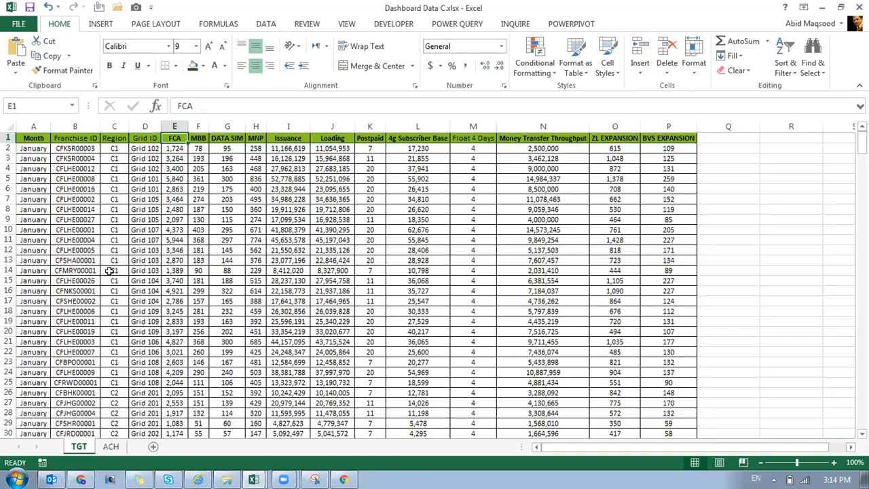
key(ctrl+b)
key(Right)
key(Left)
key(Right)
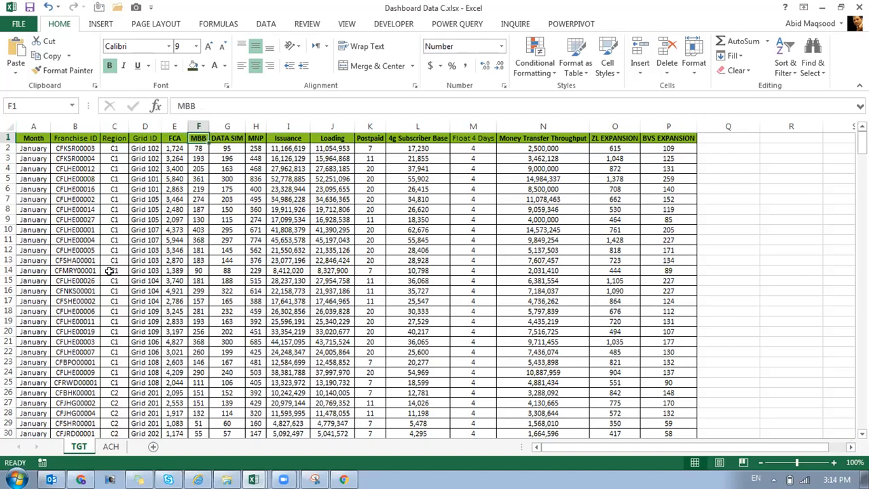
key(Right)
key(Right)
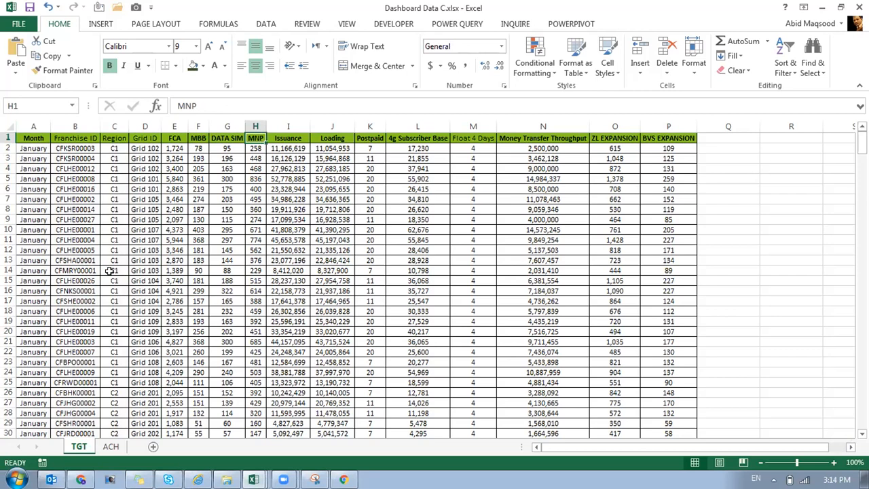
key(Right)
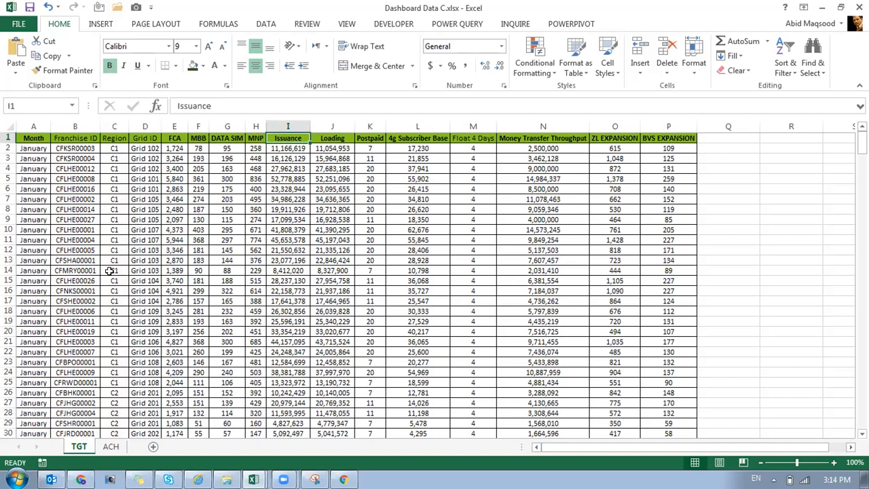
key(Right)
key(Left)
key(Right)
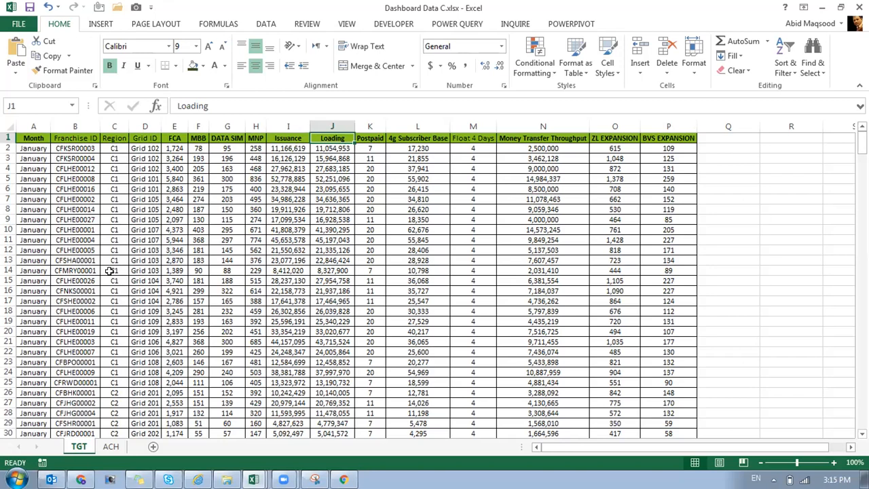
- Go through the remaining TGT headers one by one from Postpaid to BVS EXPANSION
key(Right)
key(Right)
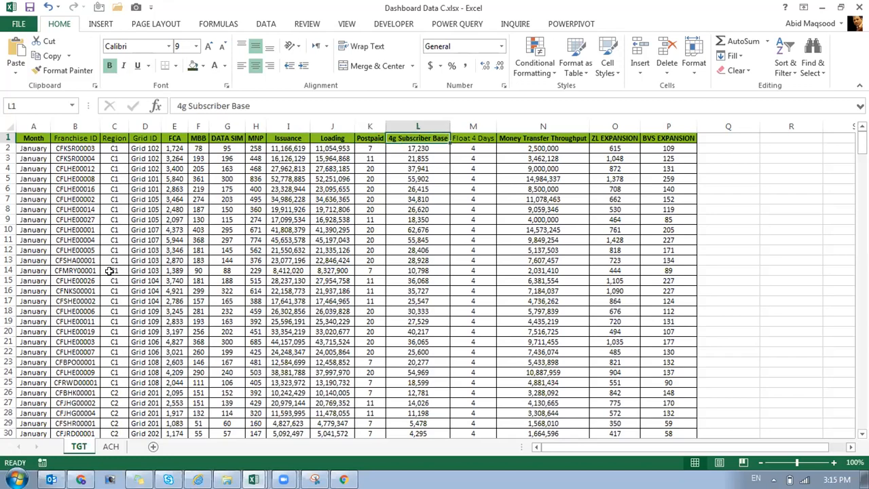
key(Right)
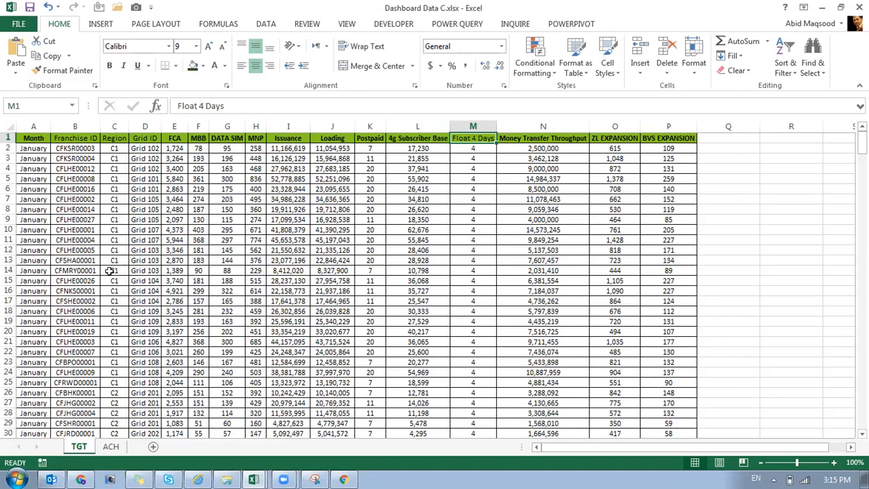
key(Right)
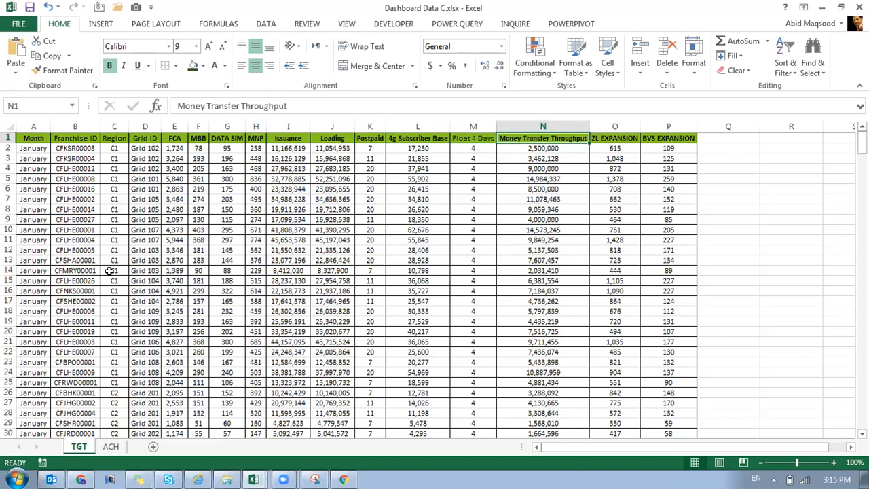
key(Down)
key(Up)
key(Right)
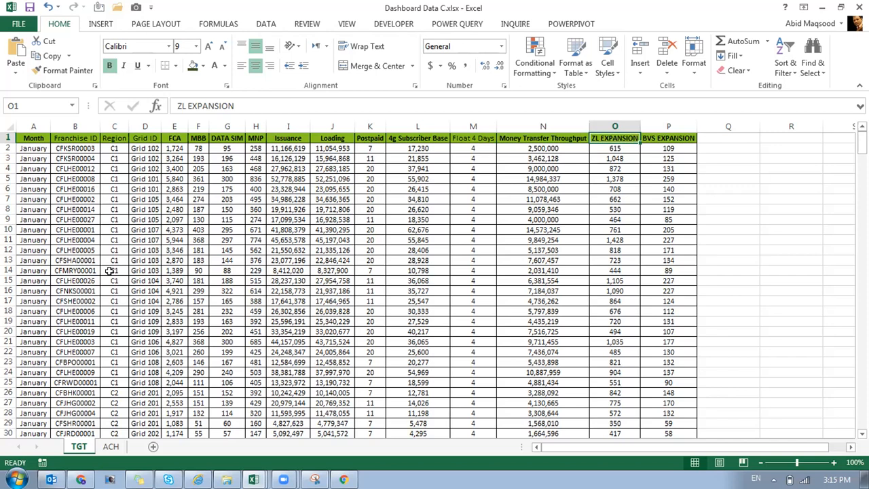
key(Right)
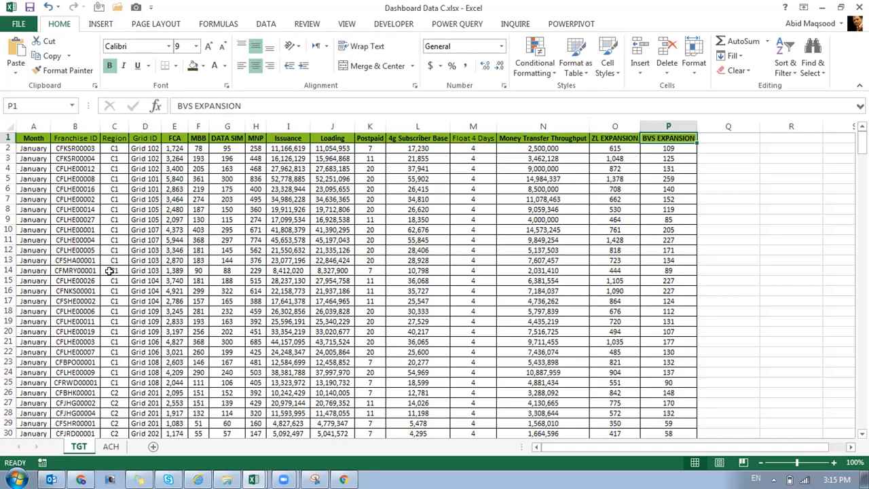
- Return to the Month header in the TGT sheet and select the whole data table down to its last row
key(Left)
key(Left)
key(Left)
key(Left)
key(Left)
key(Left)
key(Left)
key(Left)
key(Left)
key(Left)
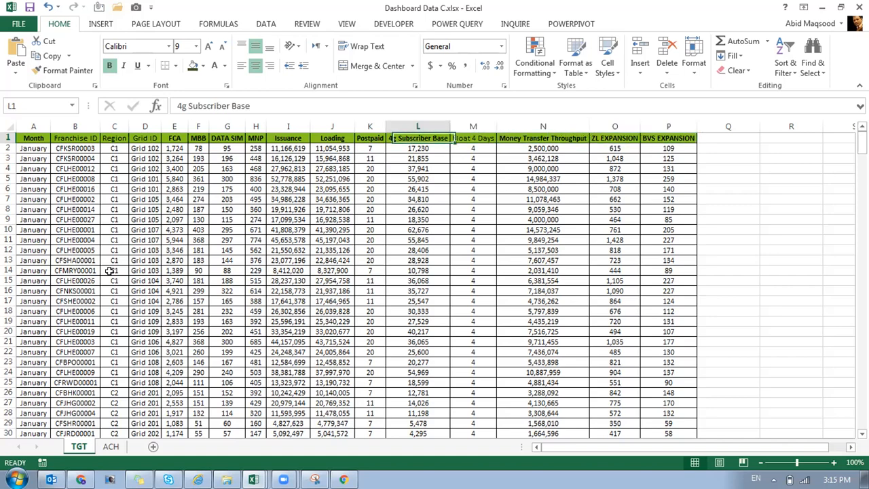
key(Left)
key(Left)
key(Left)
key(Left)
key(Left)
key(ctrl+shift+Right)
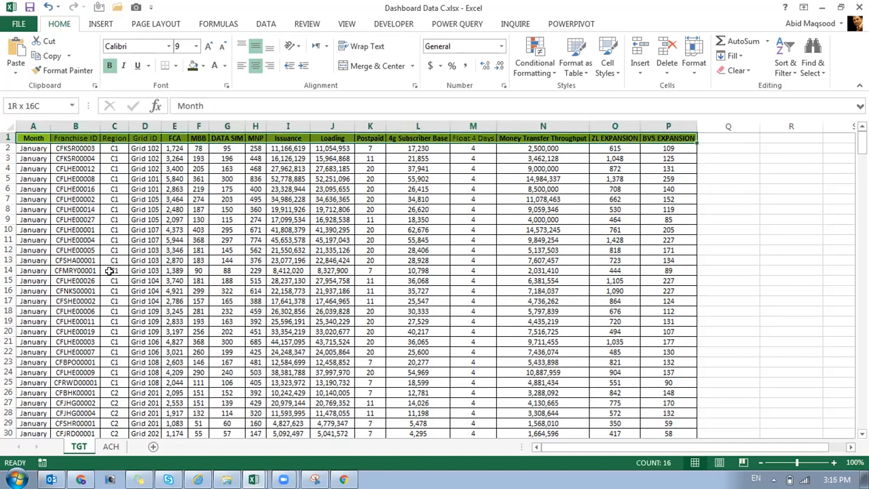
key(ctrl+shift+Down)
key(ctrl+Down)
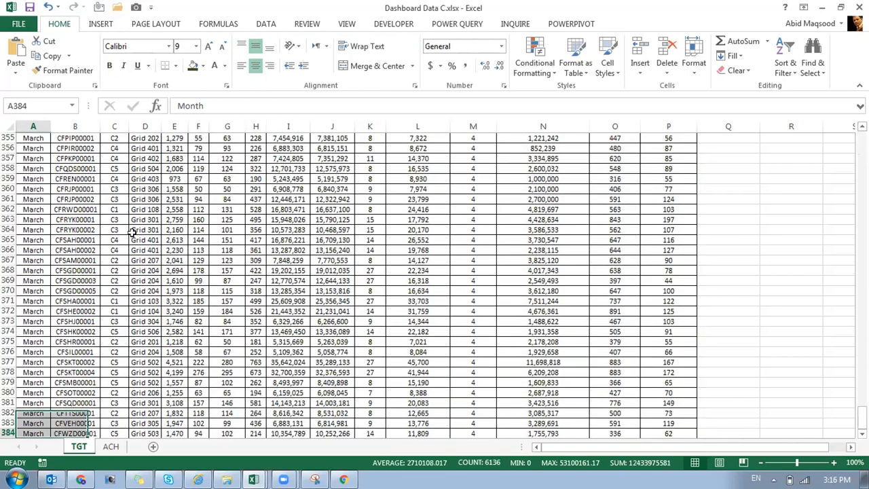
- Open the ACH sheet, go through its headers from Month to BVS EXPANSION, and return to cell A1
click(109, 448)
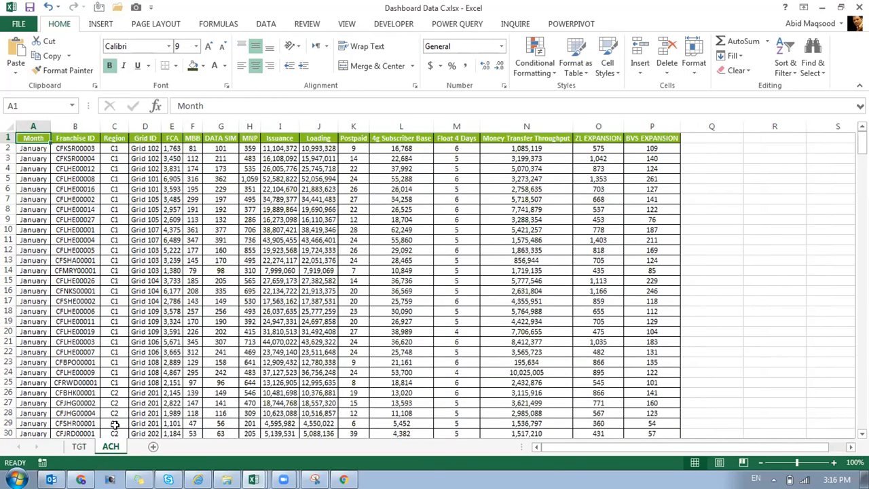
key(Down)
key(Up)
key(Right)
key(Right)
key(Right)
key(Right)
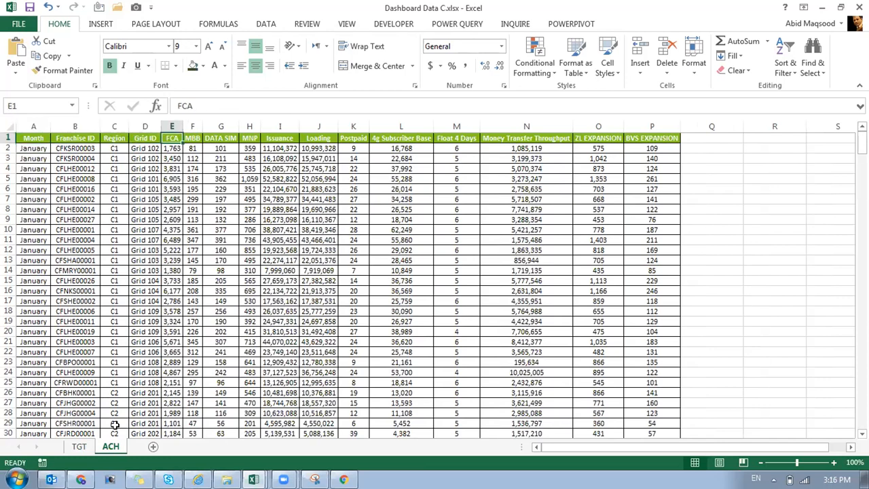
key(Right)
key(Right)
key(Right)
key(Right)
key(Right)
key(Right)
key(Right)
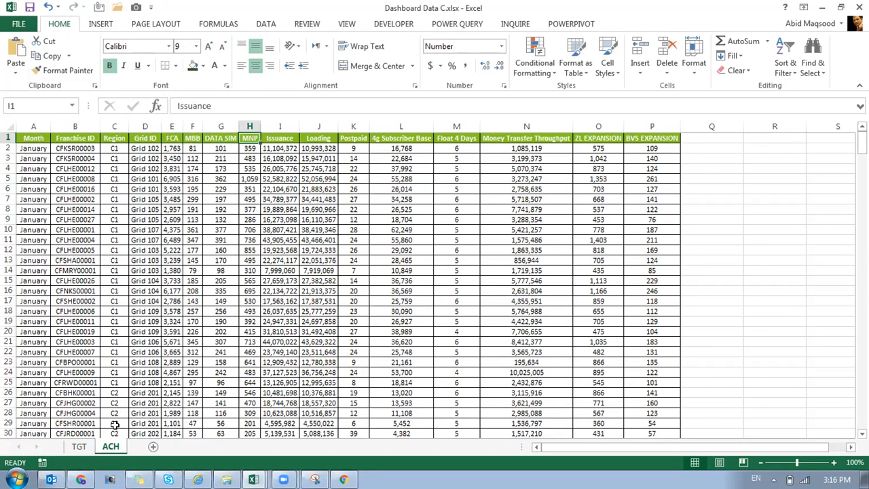
key(Right)
key(Right)
key(Right)
key(Left)
key(Right)
key(Right)
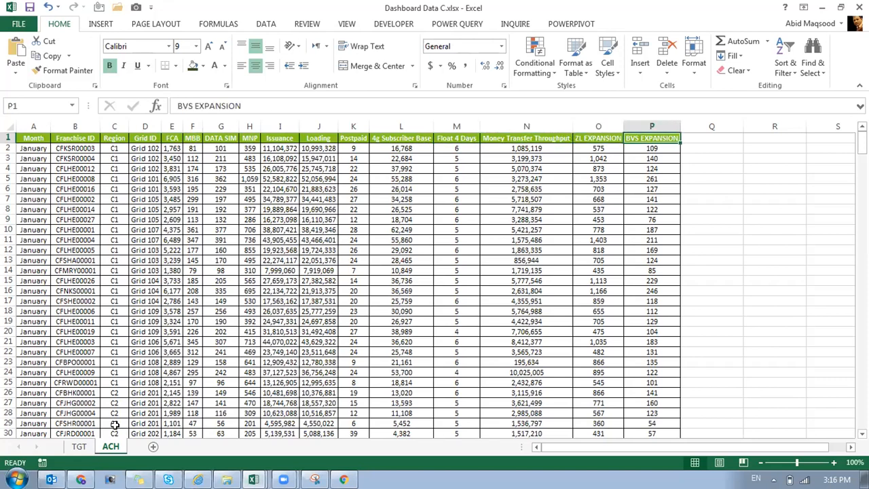
key(ctrl+Left)
key(ctrl+Right)
key(ctrl+Left)
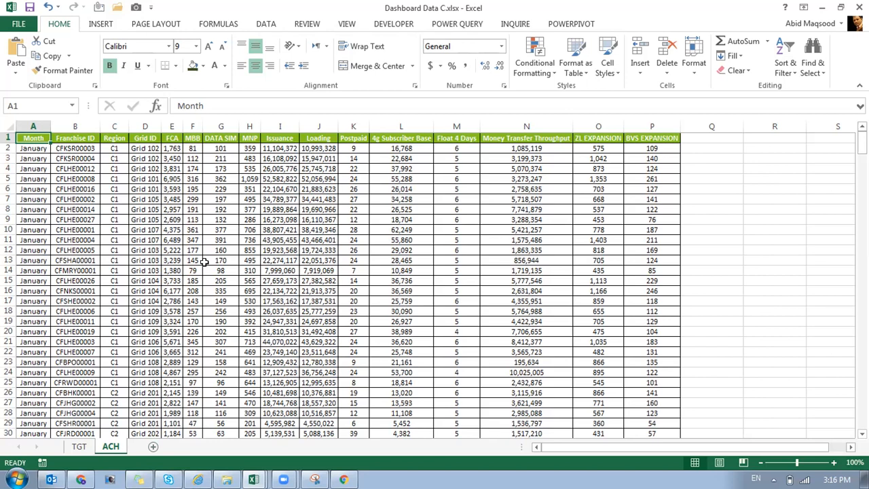
- Unhide the Data Model (LM) and Data Model sheets
right_click(114, 449)
click(133, 421)
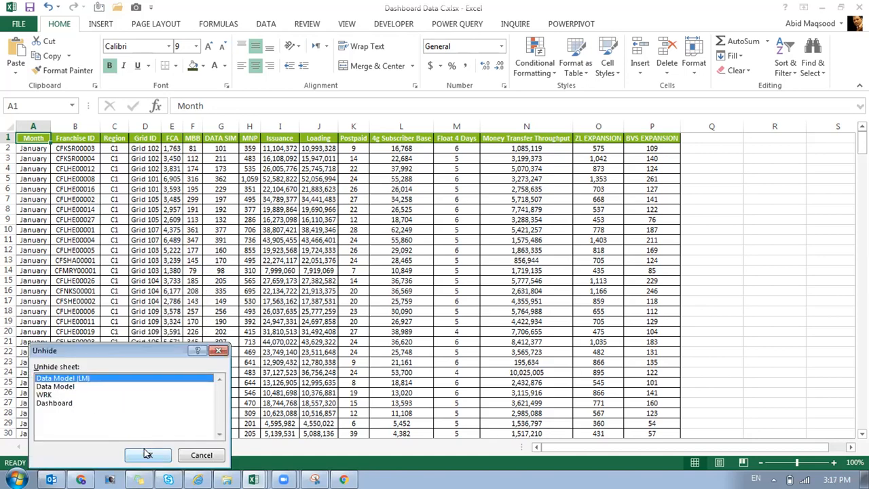
click(148, 454)
right_click(158, 449)
click(180, 421)
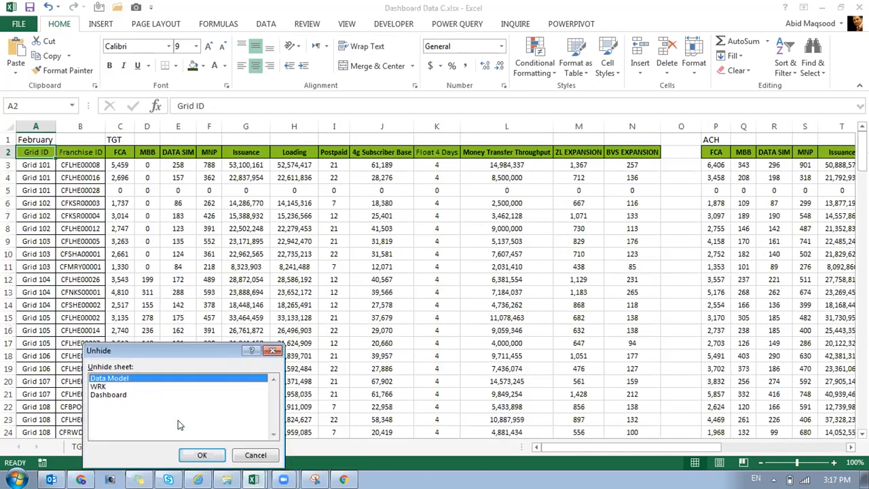
click(197, 455)
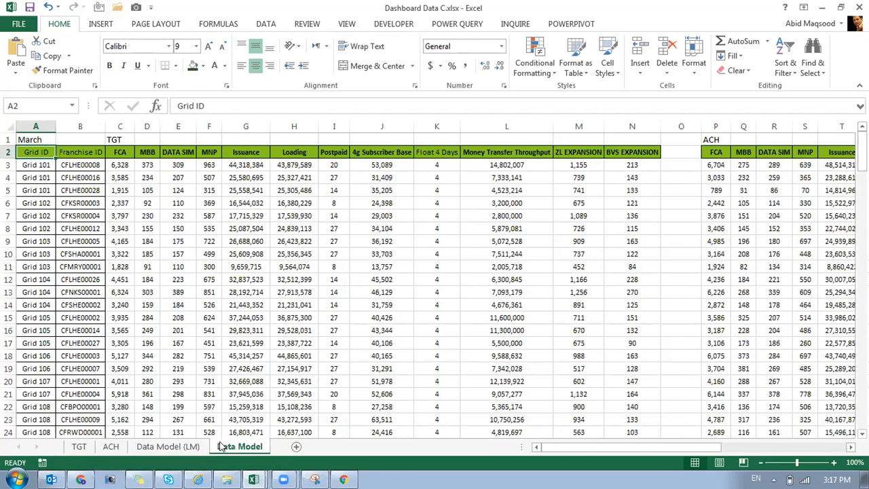
- Unhide the WRK and Dashboard sheets
right_click(222, 446)
click(238, 427)
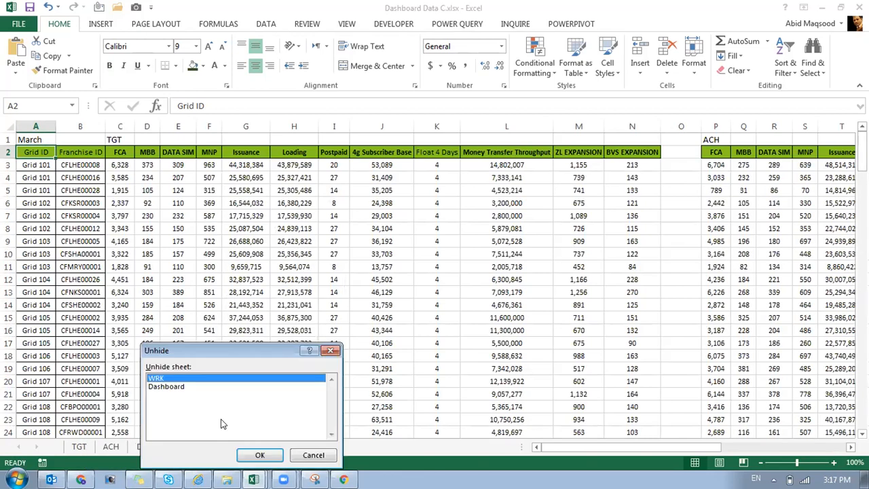
click(245, 453)
right_click(281, 447)
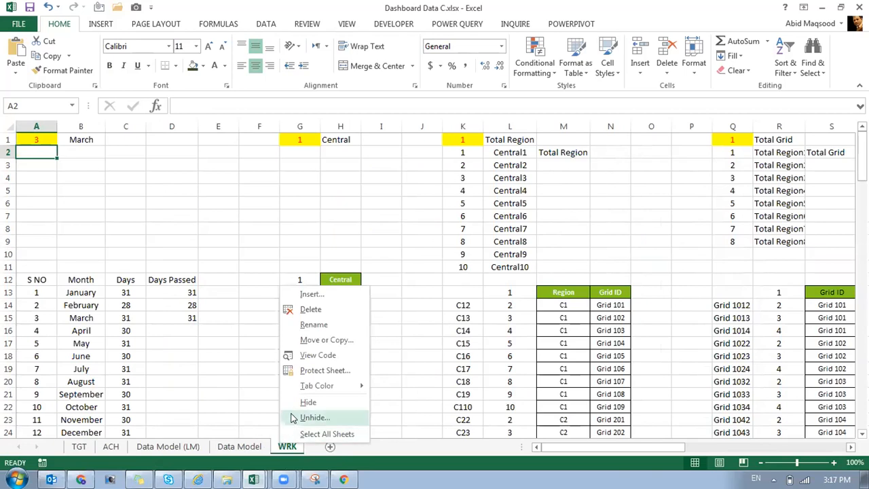
click(293, 417)
click(308, 453)
- Delete the Data Model (LM), Data Model, WRK and Dashboard sheets together, keeping only TGT and ACH
click(196, 446)
shift+click(324, 448)
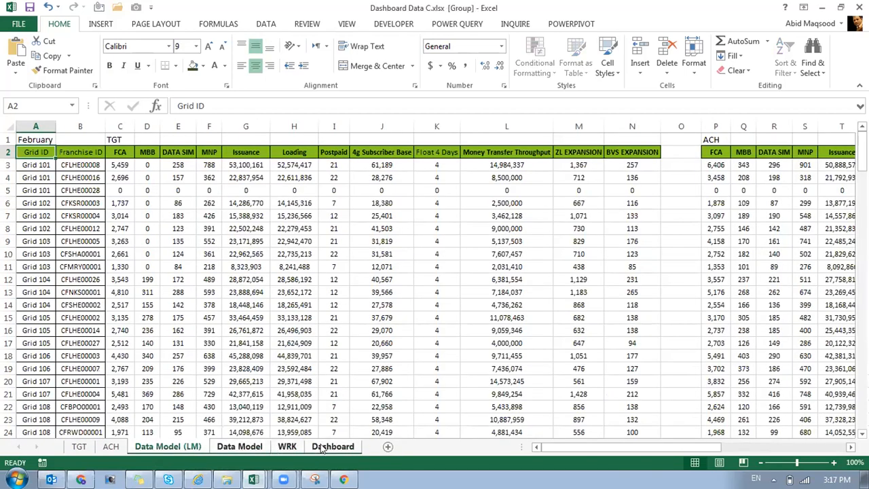
right_click(323, 448)
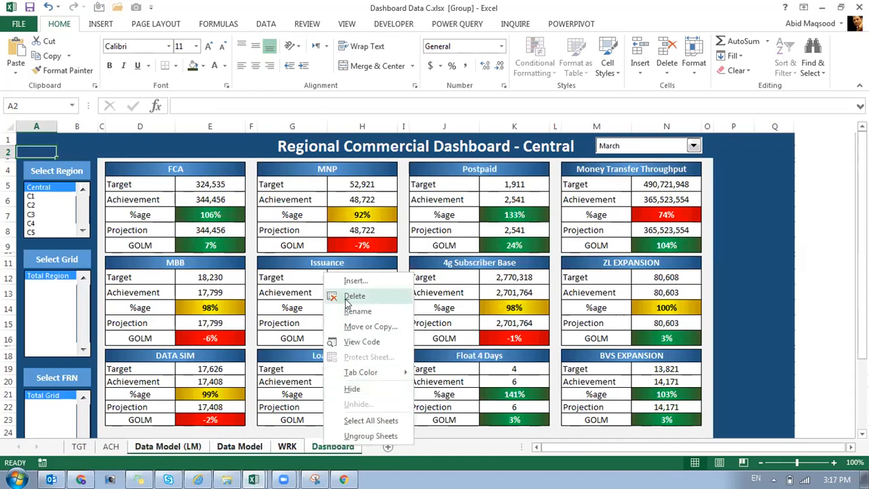
click(354, 296)
click(410, 277)
- Add a new worksheet after ACH and name it WRK
click(80, 448)
click(110, 446)
click(152, 446)
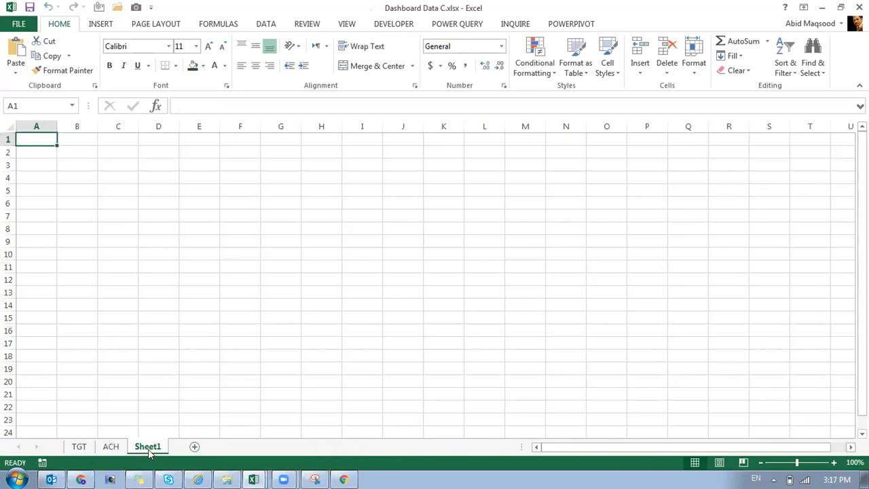
double_click(149, 448)
text(WRK)
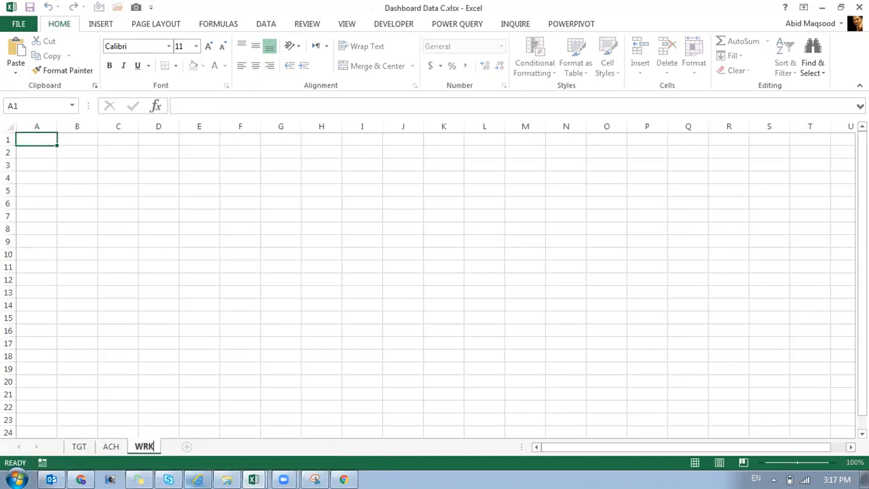
click(102, 215)
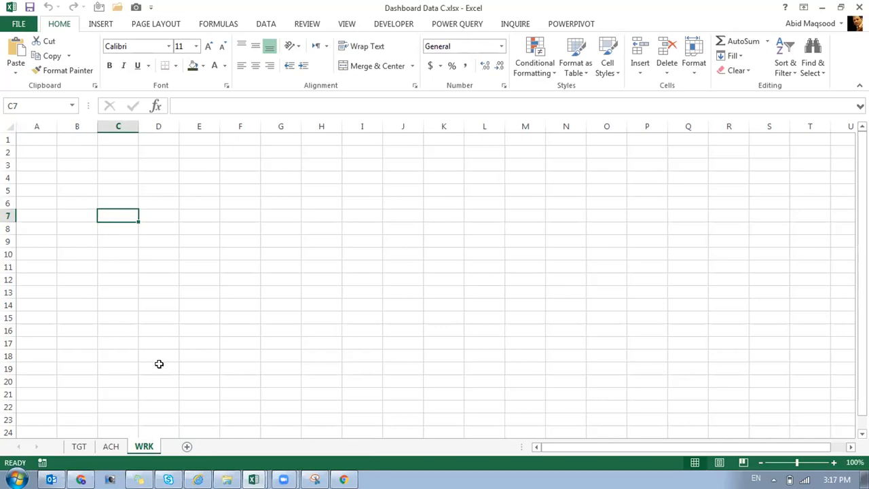
- Add another worksheet after WRK and name it Dashboard
click(187, 447)
double_click(174, 453)
text(Dashboard)
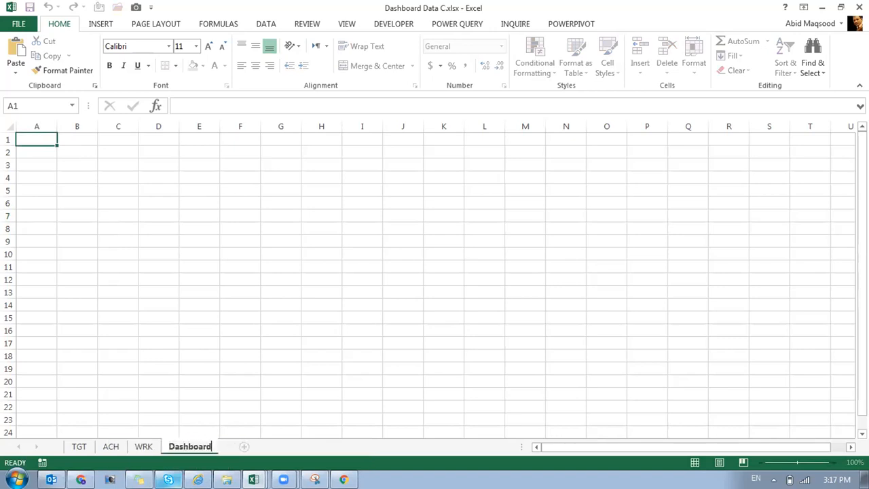
click(186, 334)
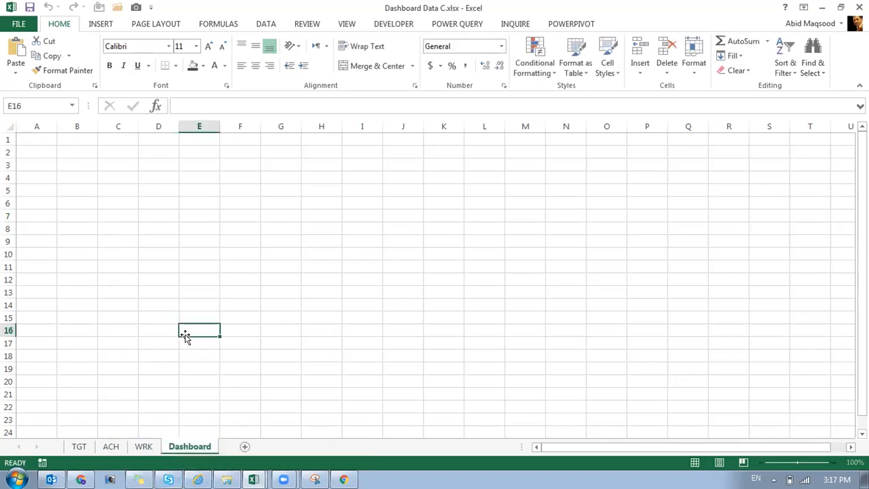
- In the WRK sheet, enter the header S No in A13 with the numbers 1 and 2 below it in A14 and A15
click(152, 446)
click(64, 304)
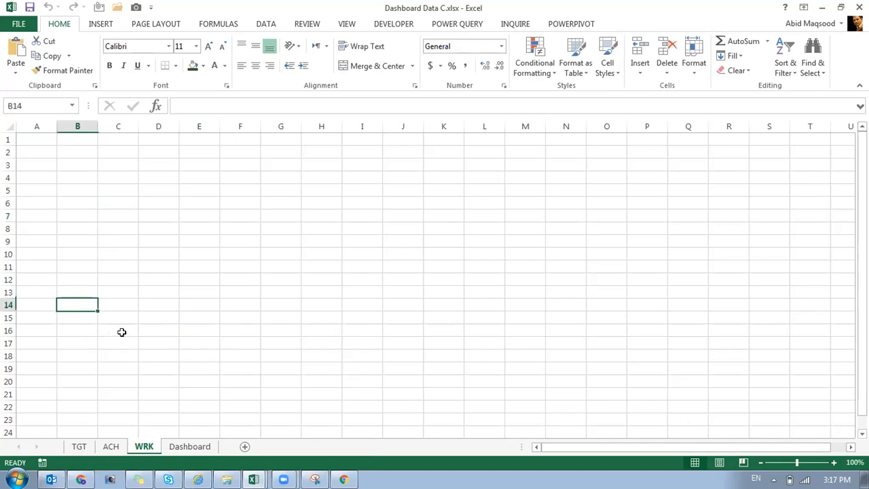
key(Left)
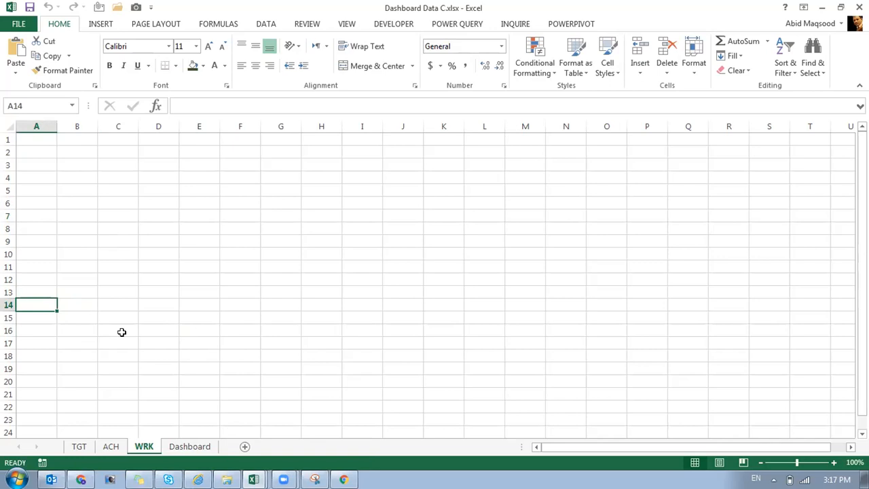
text(1)
key(Return)
text(2)
key(Return)
key(Up)
key(Up)
key(Up)
text(S No)
key(Return)
key(Up)
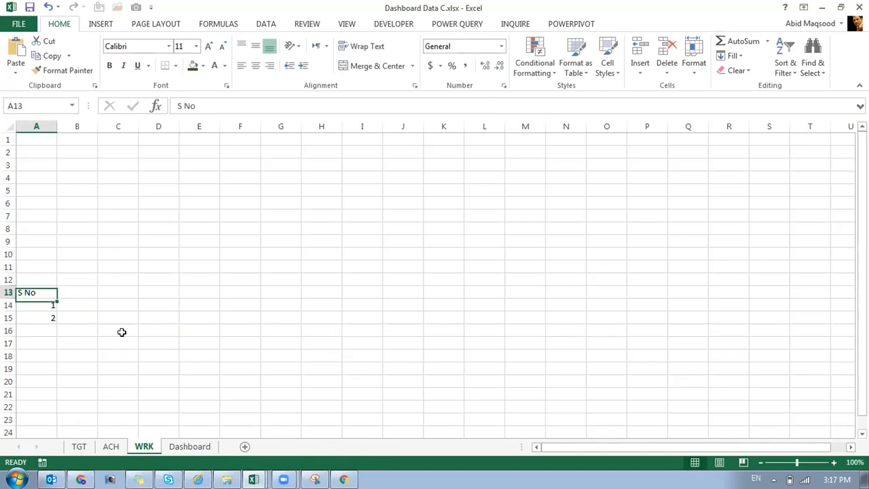
- Enter the header Month in B13 and January in B14
key(Right)
text(Mon)
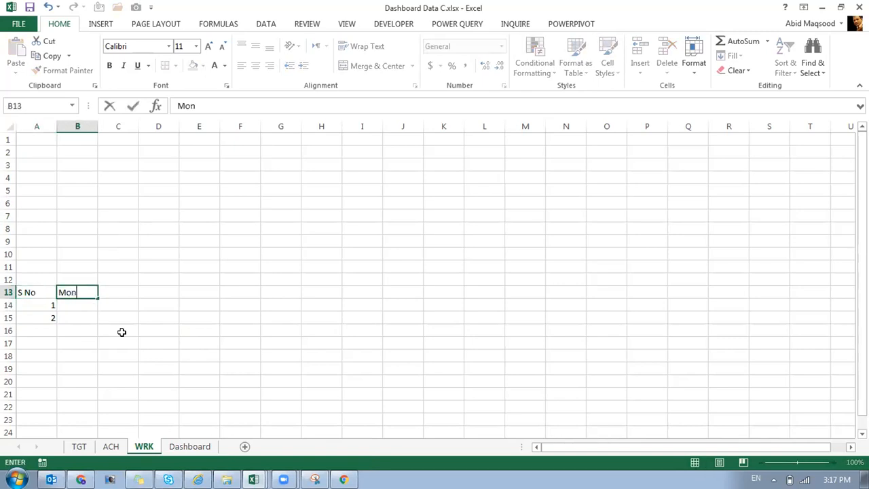
text(th)
key(Return)
text(Ja)
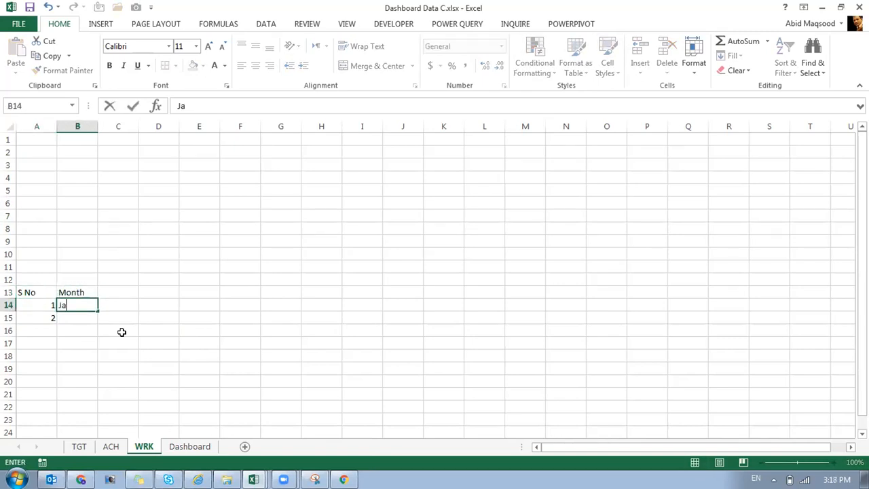
text(nuary)
key(Return)
key(Left)
key(Right)
key(Up)
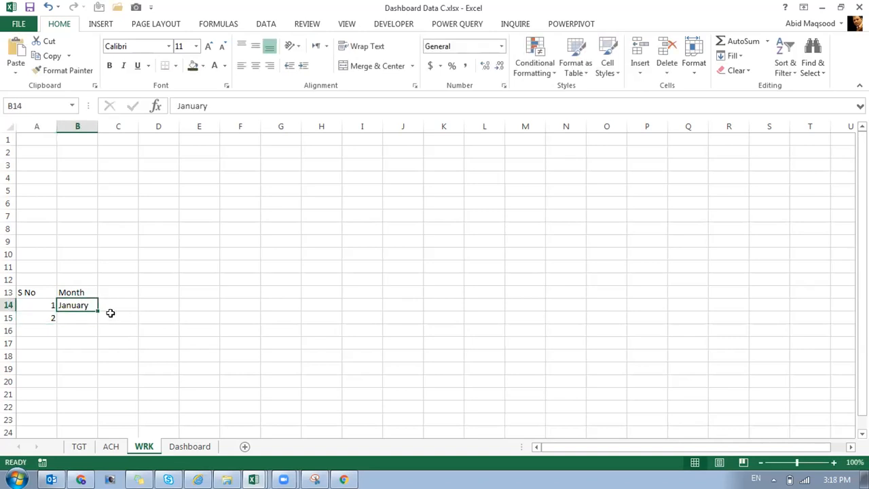
- Fill the months from January down to December in B14:B25 and extend the serial numbers to 12 in column A
drag(93, 353, 85, 400)
drag(32, 255, 46, 267)
double_click(57, 272)
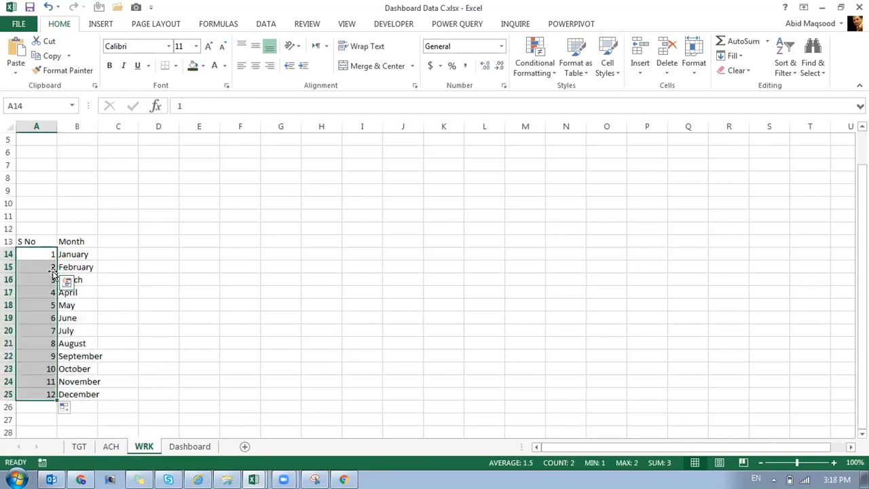
- Centre columns A and B vertically and horizontally, and make the S No and Month headers bold
drag(24, 123, 72, 123)
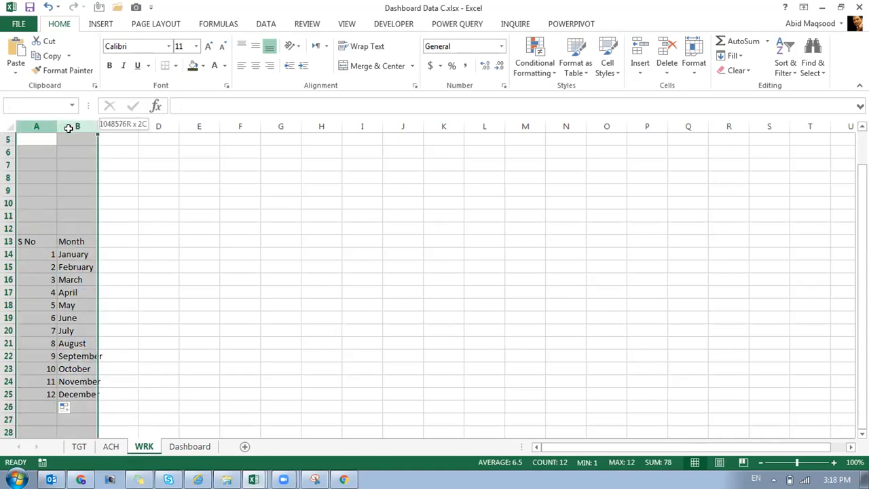
click(255, 46)
click(256, 65)
drag(30, 241, 88, 239)
key(ctrl+b)
- Enter the header Days in C13, with 31 for January and 28 for February
click(112, 243)
text(Days)
key(Return)
text(31)
key(Return)
text(28)
key(BackSpace)
text(8)
key(Return)
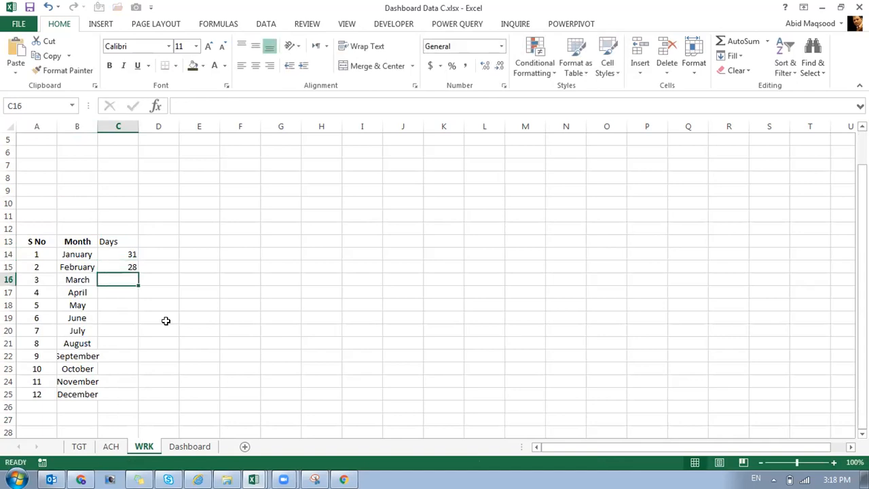
- Enter the days for March to June in C16:C19 as 31, 30, 31 and 30
text(31)
key(Return)
text(2)
key(BackSpace)
text(30)
key(Return)
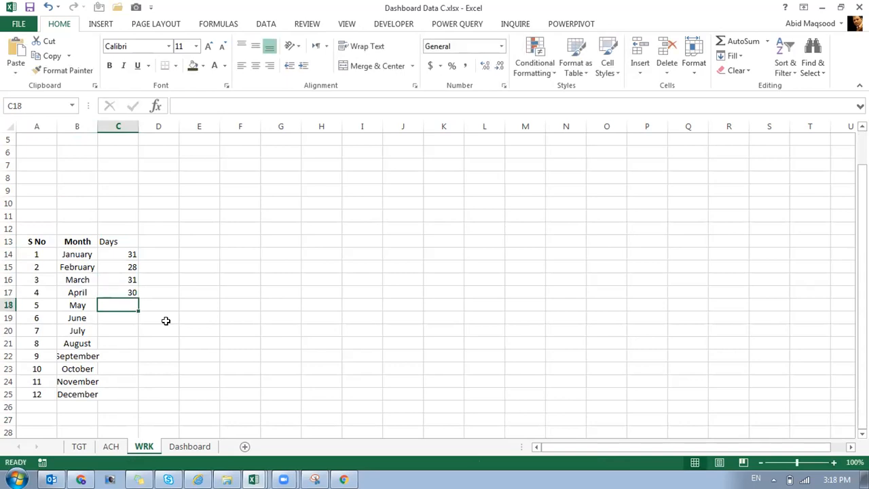
text(31)
key(Return)
text(30)
key(Return)
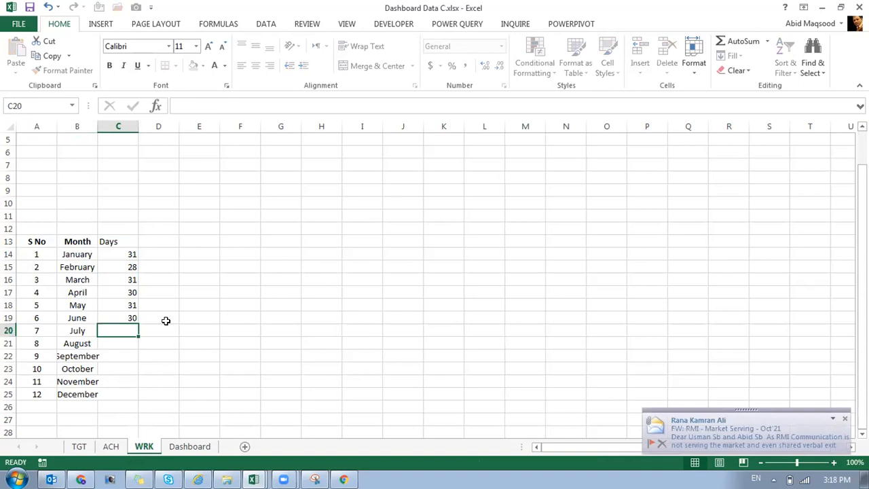
- Enter 31, 31, 30, 31, 30 and 31 days for July to December, and autofit the Month column's width
text(31)
key(Return)
text(31)
key(Return)
text(30)
key(Return)
text(31)
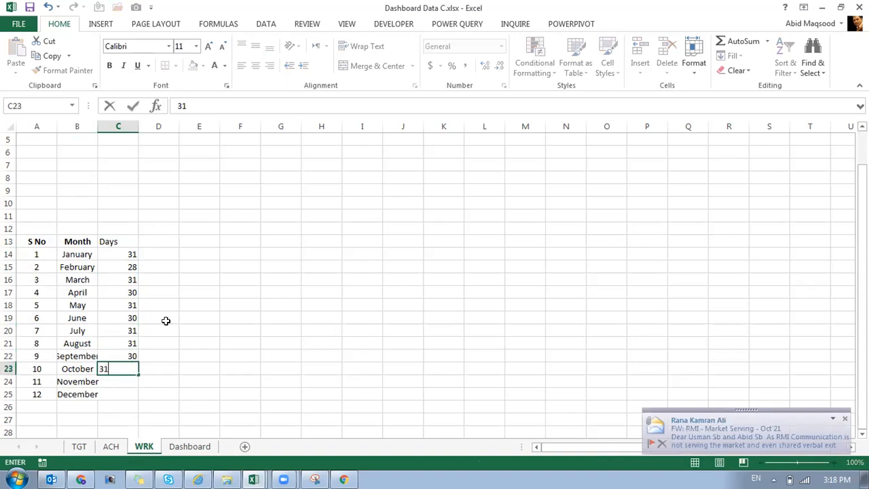
key(Return)
text(30)
key(Return)
text(31)
key(Return)
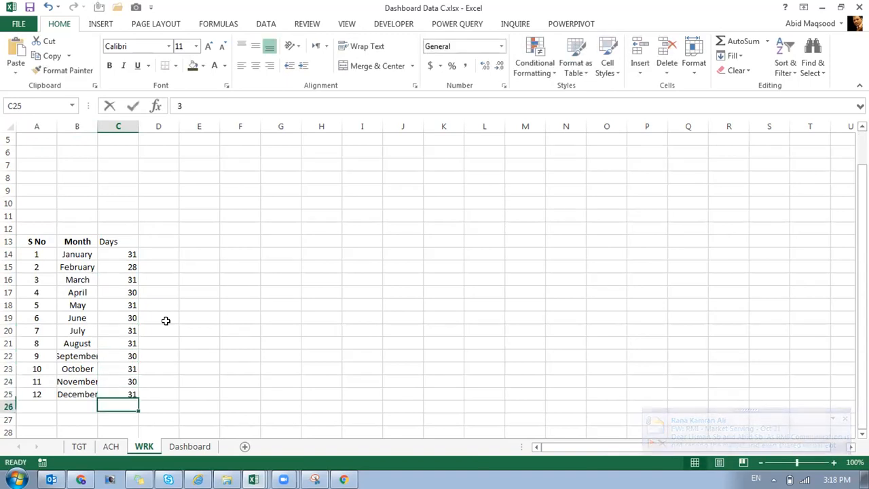
double_click(98, 126)
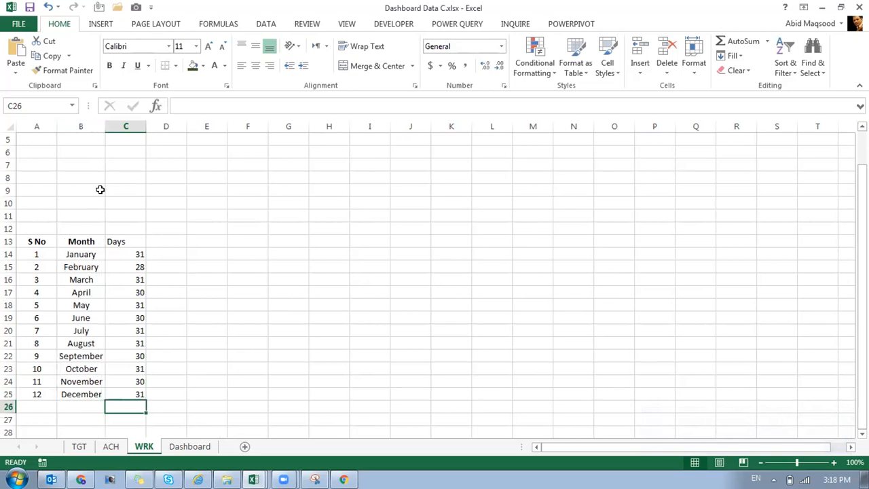
scroll(161, 317, up, 2)
- In the Dashboard sheet, fill rows 1 to 2 and columns A to B with dark blue
click(178, 446)
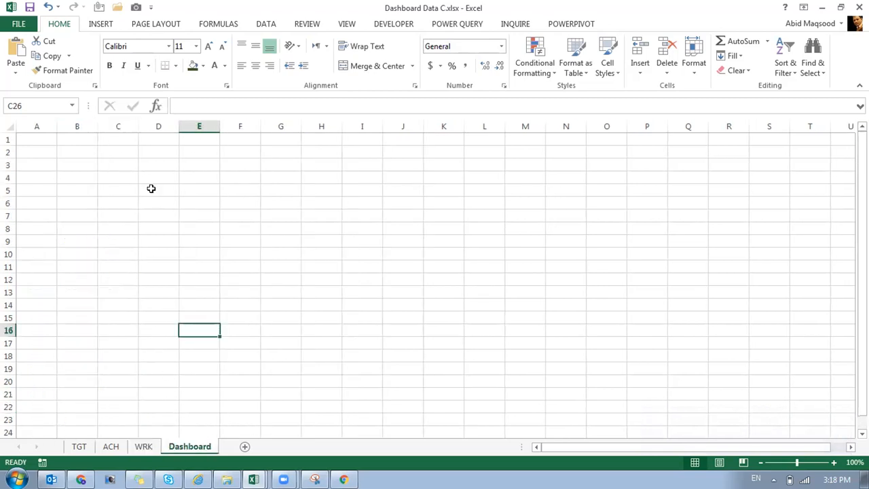
click(12, 140)
drag(12, 141, 12, 151)
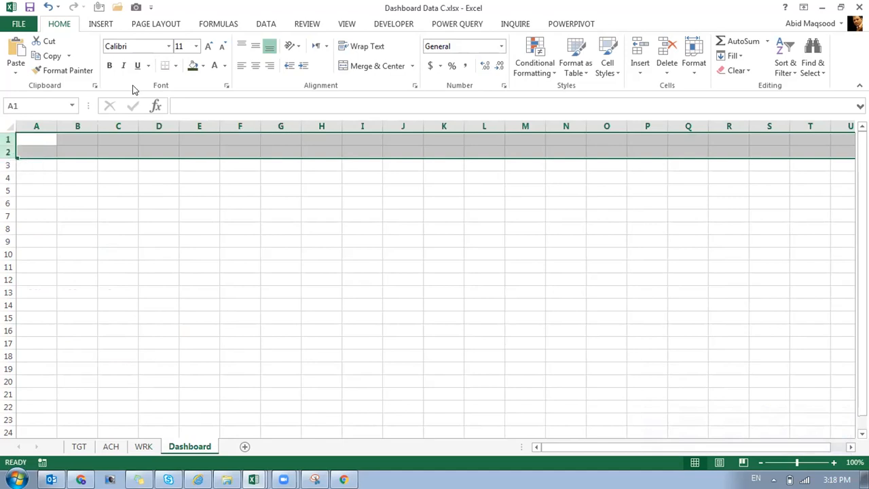
click(201, 63)
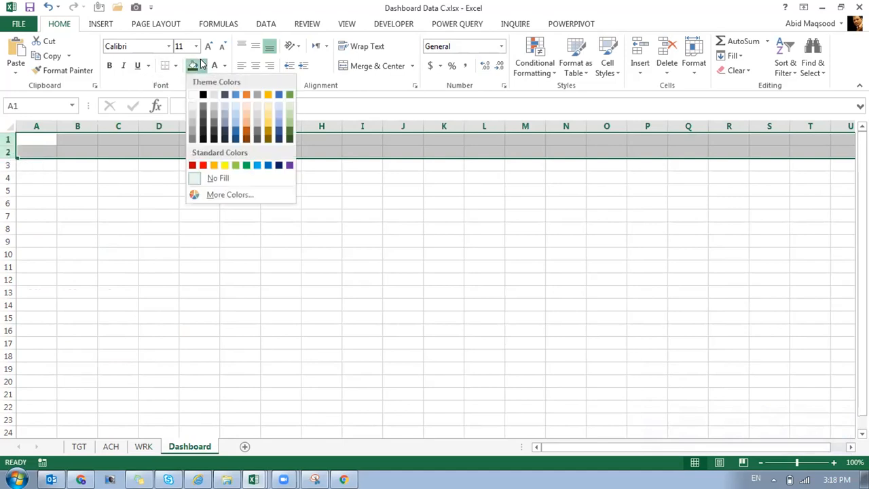
click(235, 140)
drag(37, 124, 78, 123)
click(195, 64)
click(119, 203)
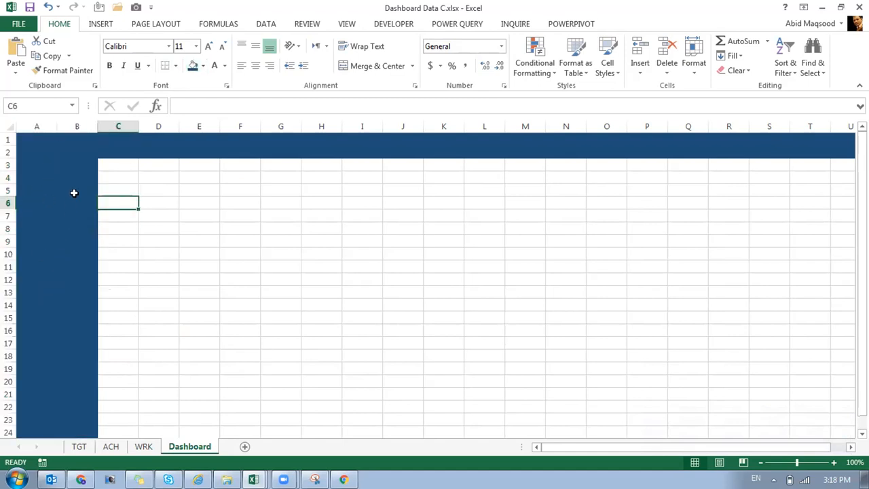
- Freeze the Dashboard sheet's panes at C3 so that rows 1 to 2 and columns A to B stay fixed
click(121, 167)
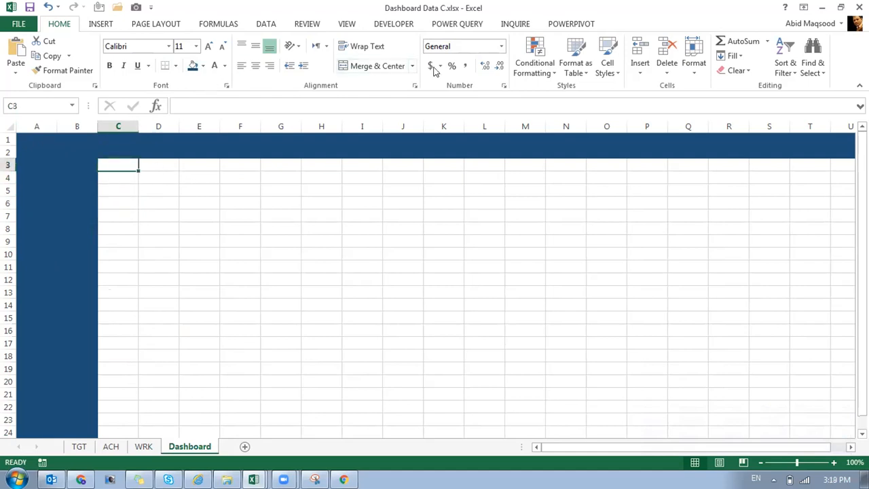
click(353, 25)
click(410, 68)
click(440, 84)
scroll(109, 197, up, 3)
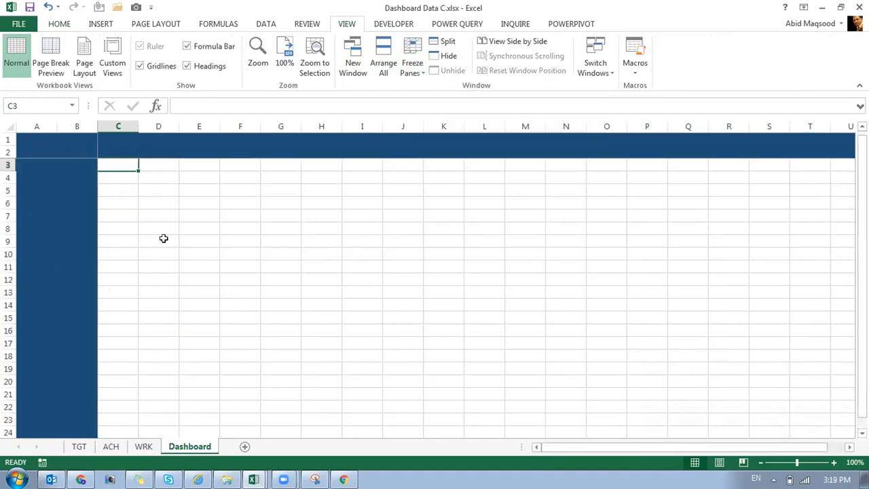
drag(625, 448, 614, 447)
- Insert a combo box form control on the Dashboard sheet and resize it to a wide, low box across columns G to L at rows 7 to 8
click(49, 149)
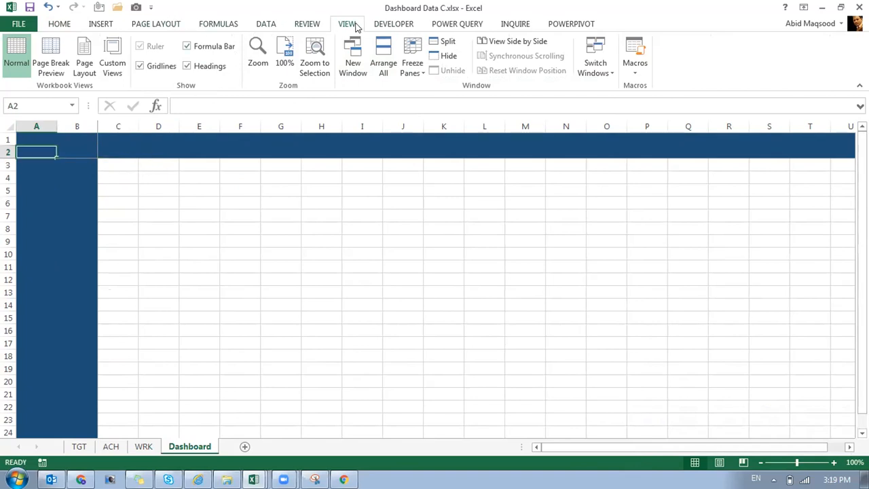
click(378, 24)
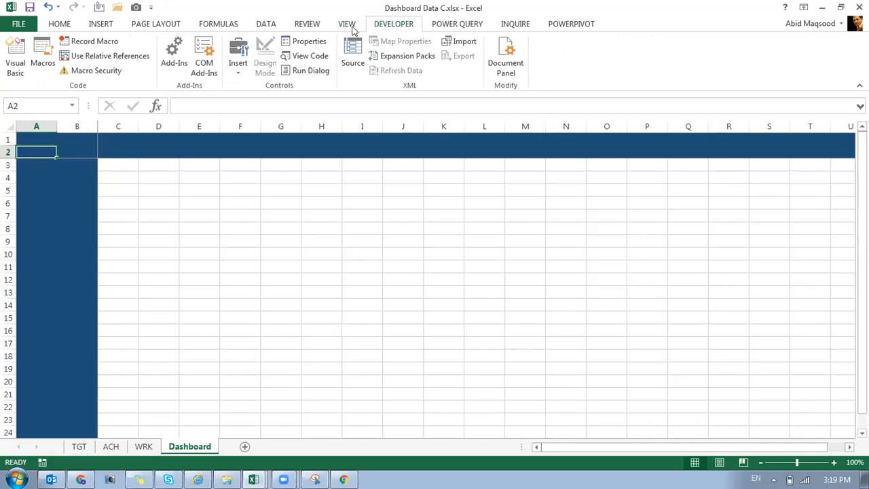
click(238, 61)
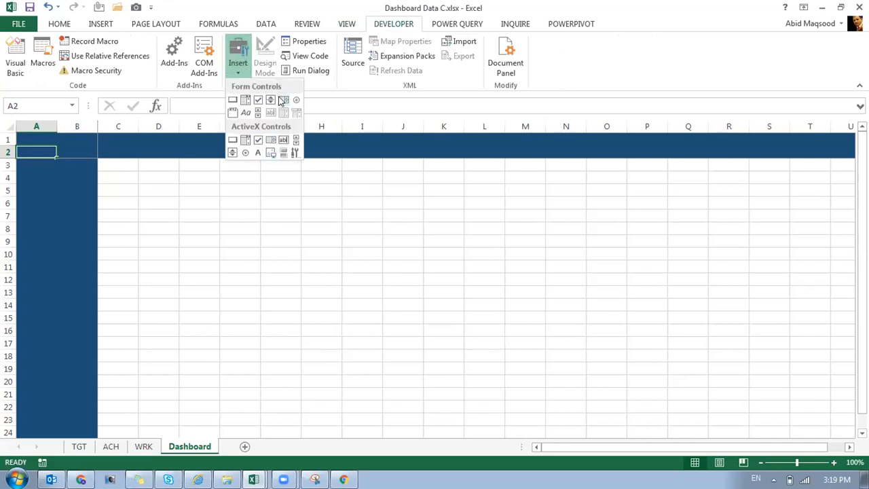
click(245, 100)
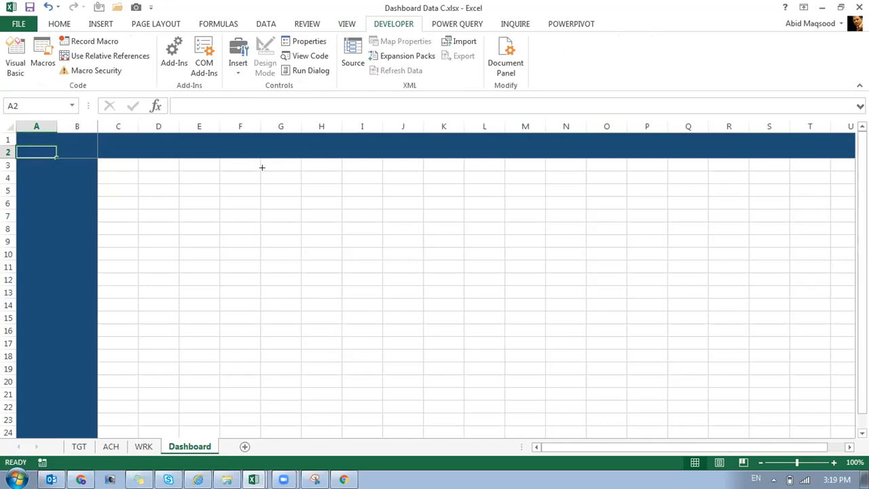
drag(264, 171, 326, 232)
drag(325, 200, 479, 201)
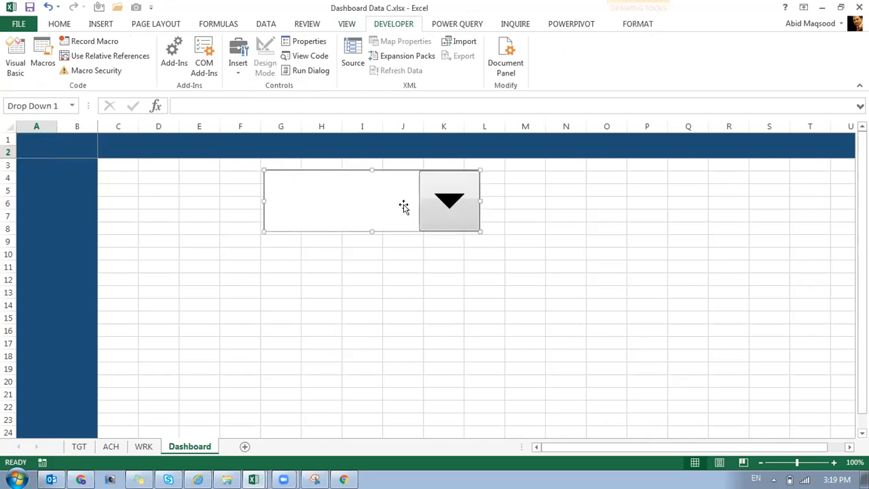
drag(374, 170, 375, 216)
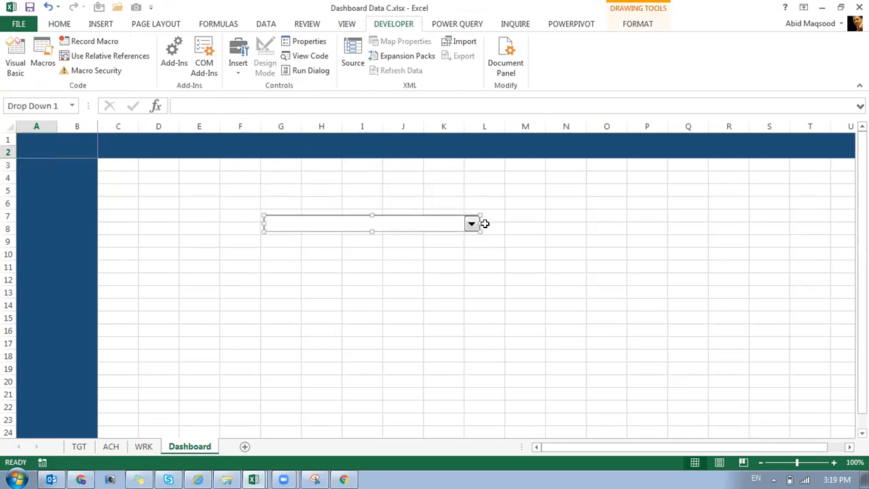
- Move the combo box into the blue header at columns Q to S and set its input range to WRK!$B$14:$B$25
drag(475, 223, 727, 152)
click(646, 189)
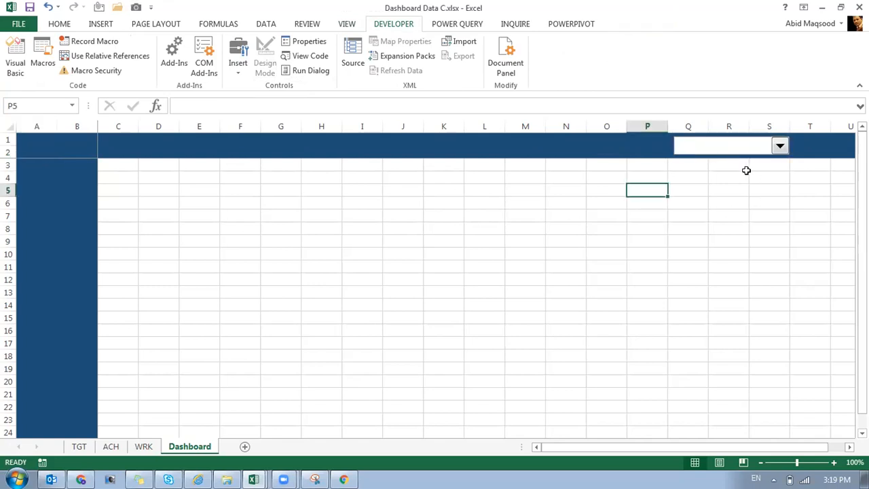
right_click(730, 143)
click(775, 246)
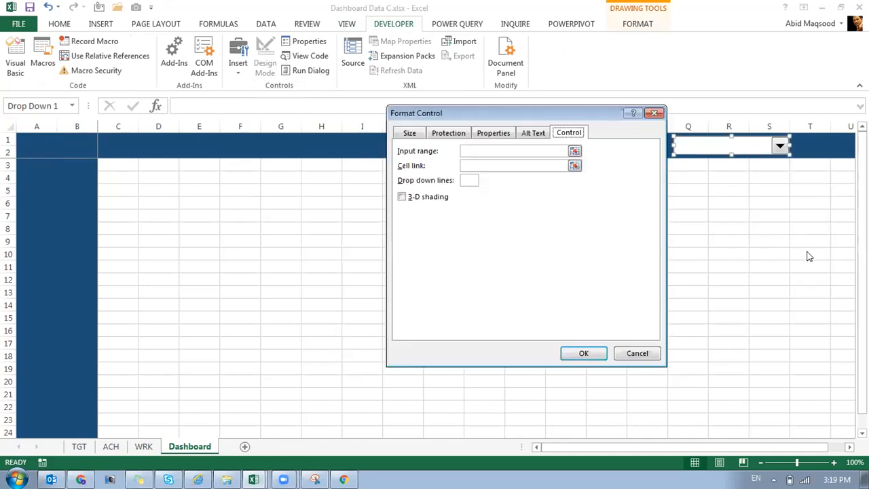
click(574, 151)
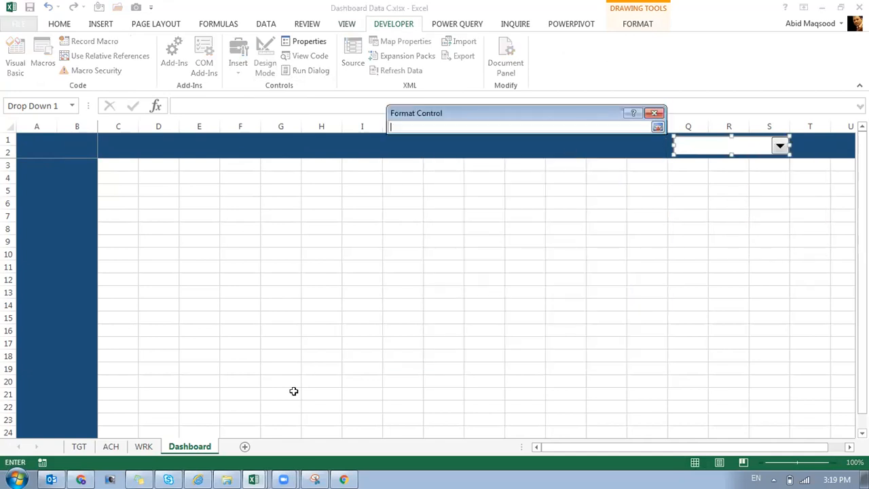
click(143, 446)
drag(82, 305, 81, 330)
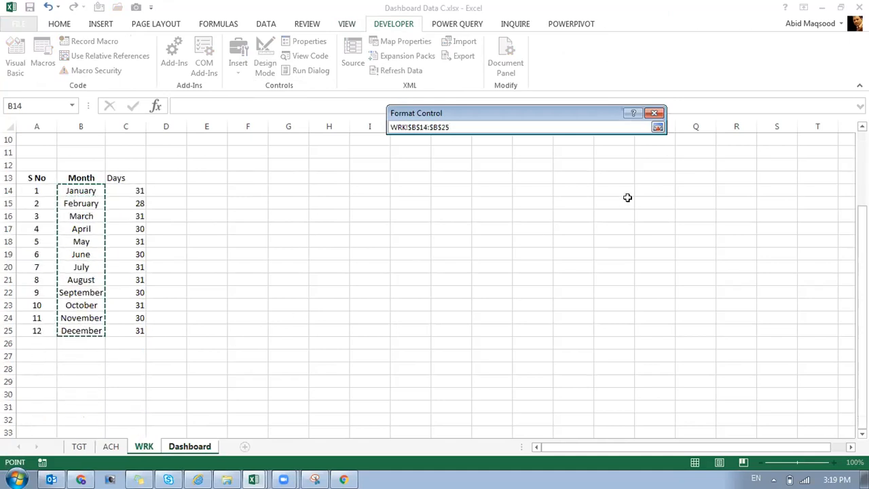
click(657, 126)
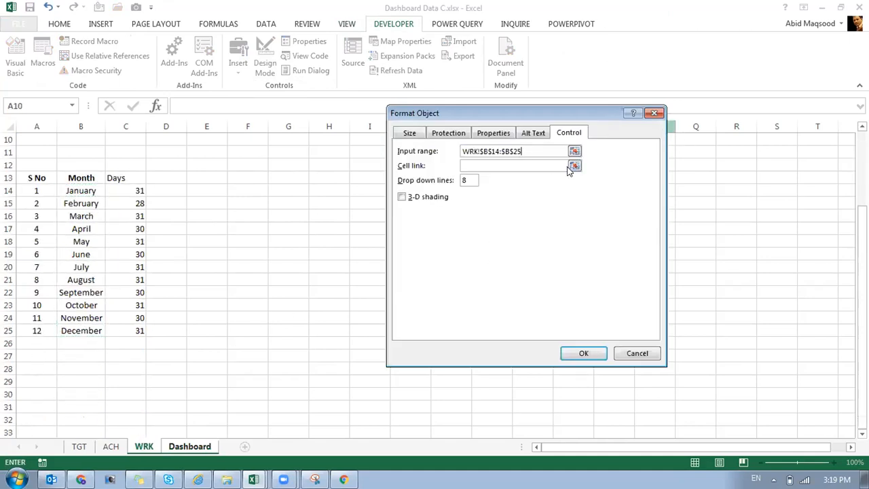
- Link the combo box to WRK!$A$1, with 3-D shading on and 12 drop-down lines
click(574, 165)
click(143, 446)
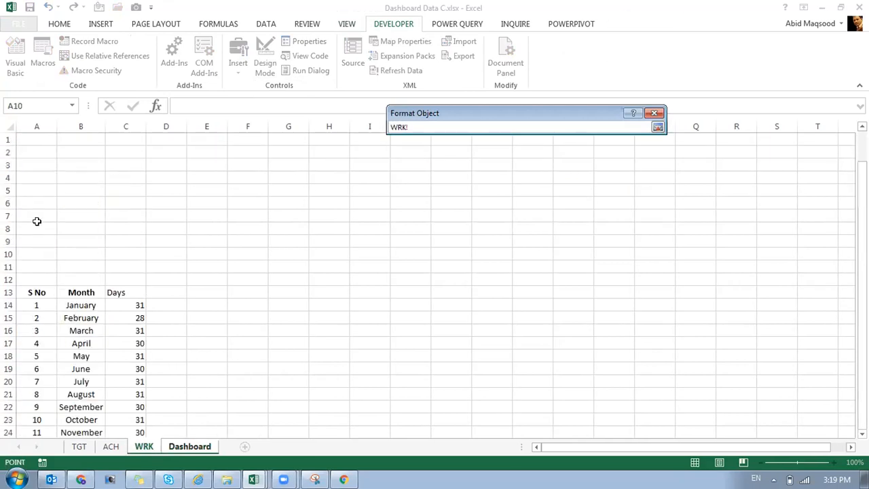
click(35, 139)
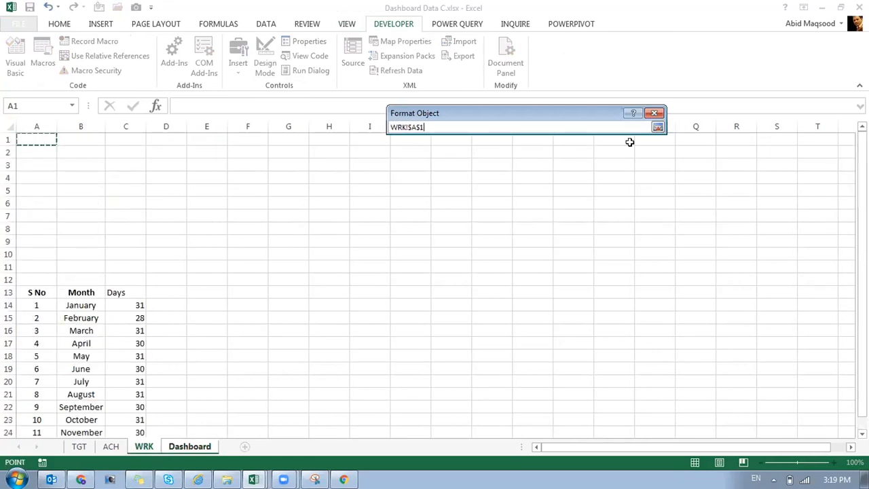
click(657, 127)
click(414, 197)
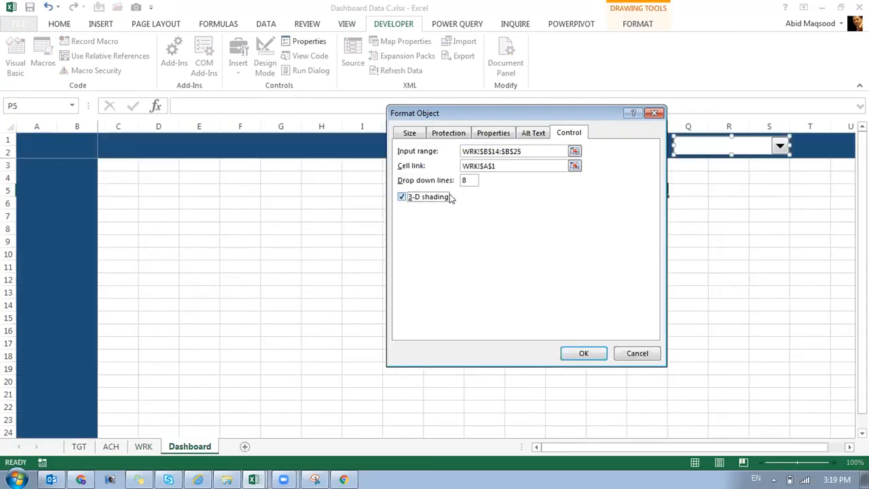
click(467, 182)
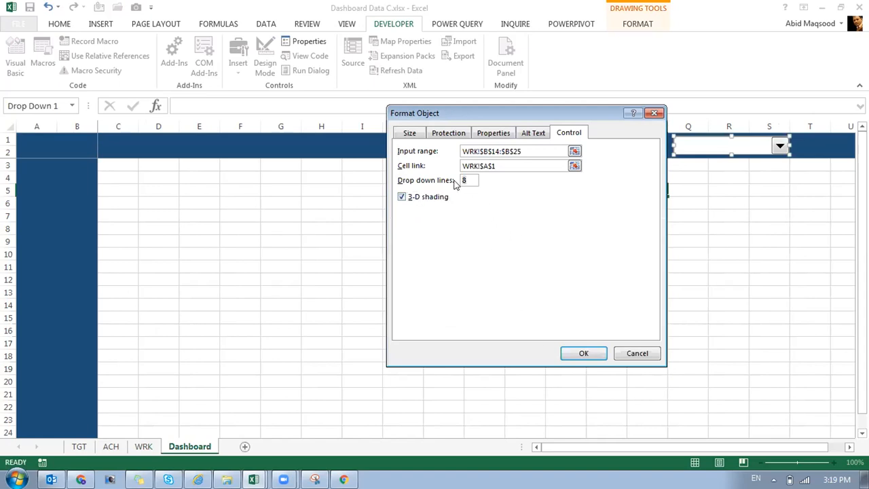
- Set the combo box's positioning to Don't move or size with cells and apply the control settings
click(492, 133)
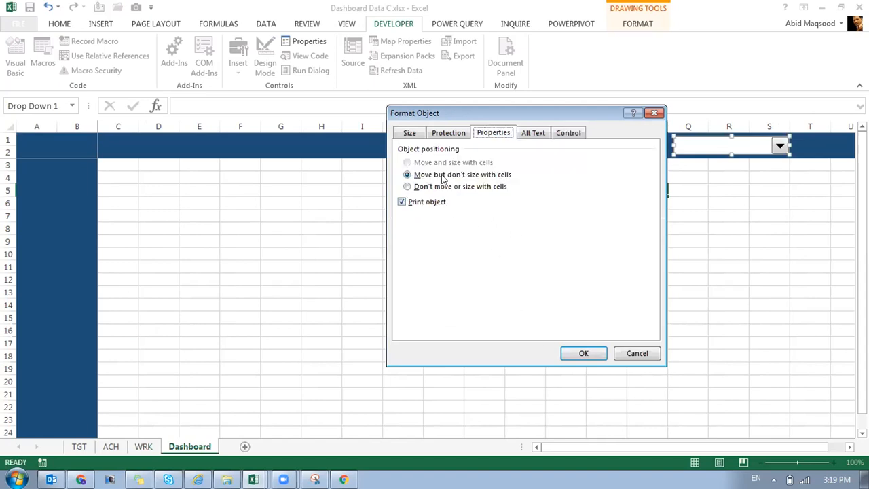
click(431, 188)
click(564, 354)
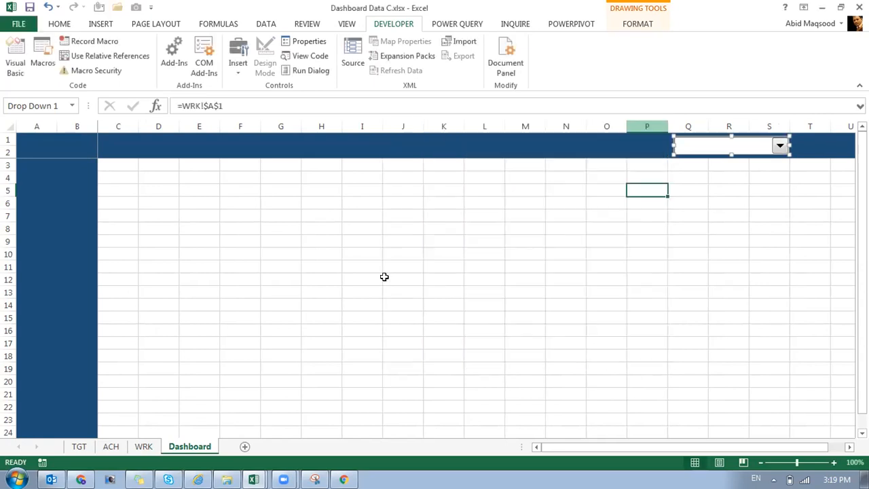
key(Escape)
- Try out the combo box's month list, ending with June selected
click(696, 149)
click(700, 176)
click(706, 149)
click(706, 201)
click(708, 150)
click(696, 152)
click(693, 150)
click(691, 151)
- Review the combo box's input range, cell link and drop-down lines without changing them
right_click(693, 152)
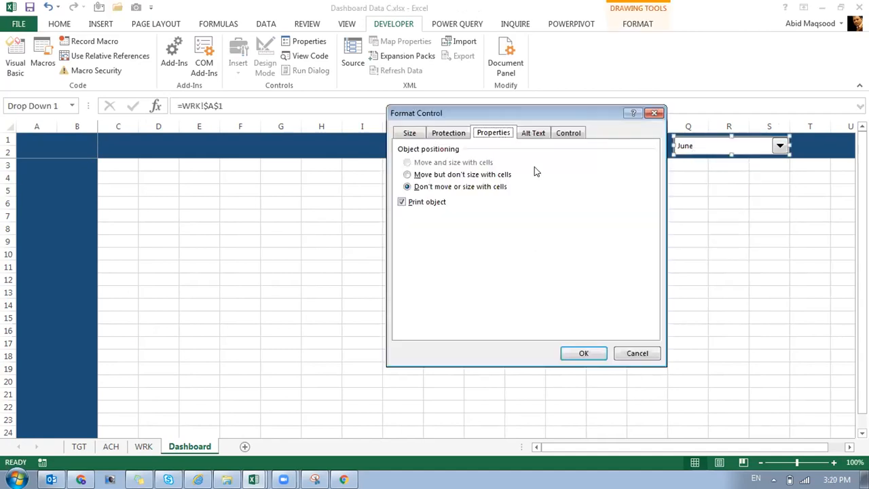
click(564, 133)
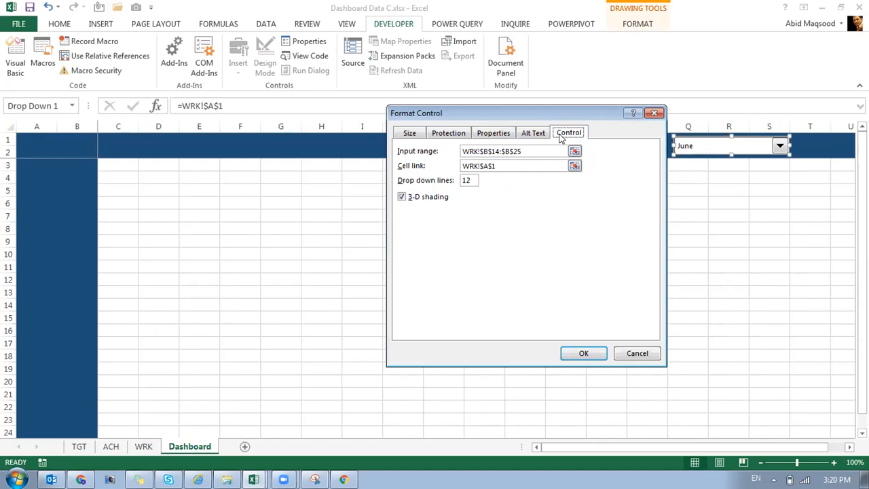
click(635, 354)
- Check the freeze panes options for cell C3 on the Dashboard sheet
click(102, 163)
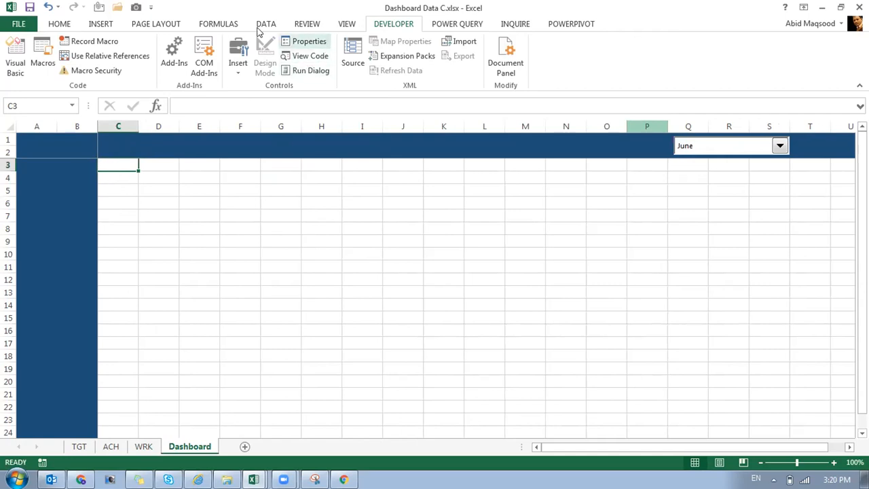
click(345, 24)
click(412, 66)
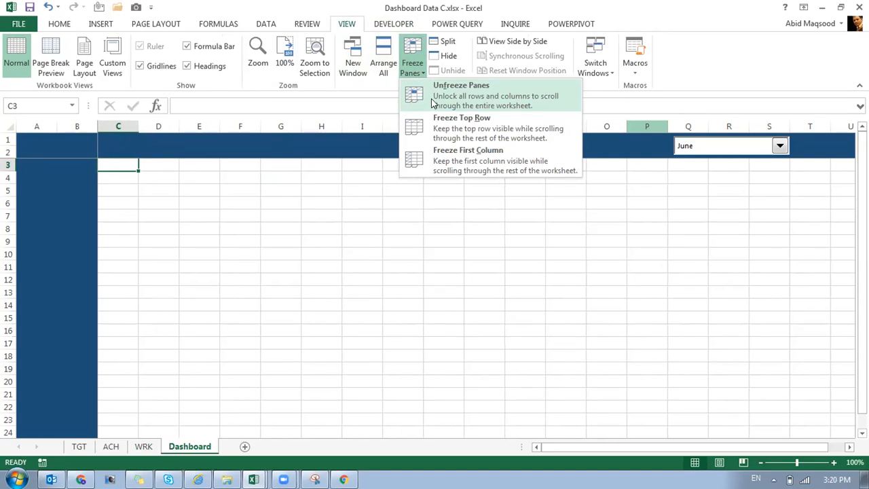
click(432, 102)
- In the WRK sheet, format the linked cell A1 with a yellow fill and bold red text
click(143, 446)
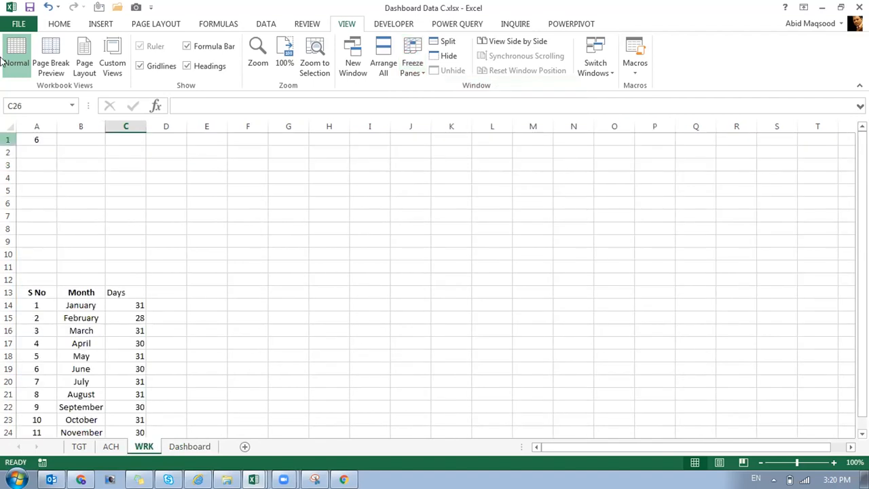
click(53, 139)
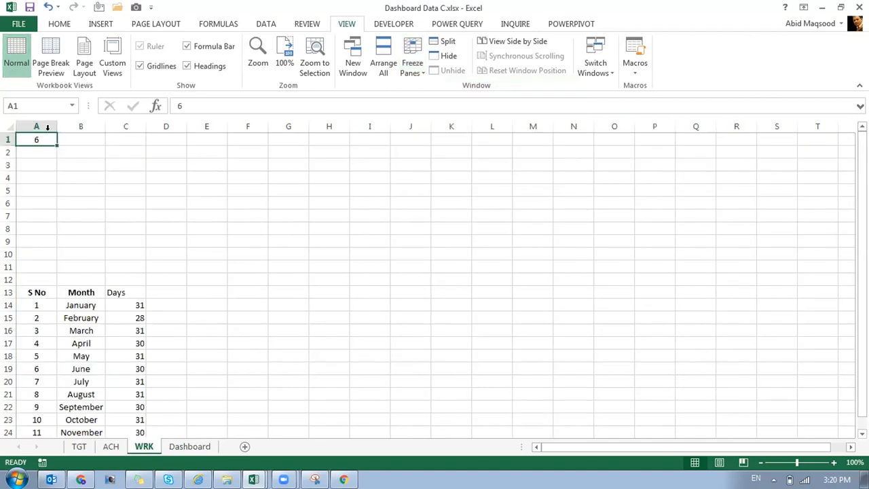
click(60, 24)
click(203, 66)
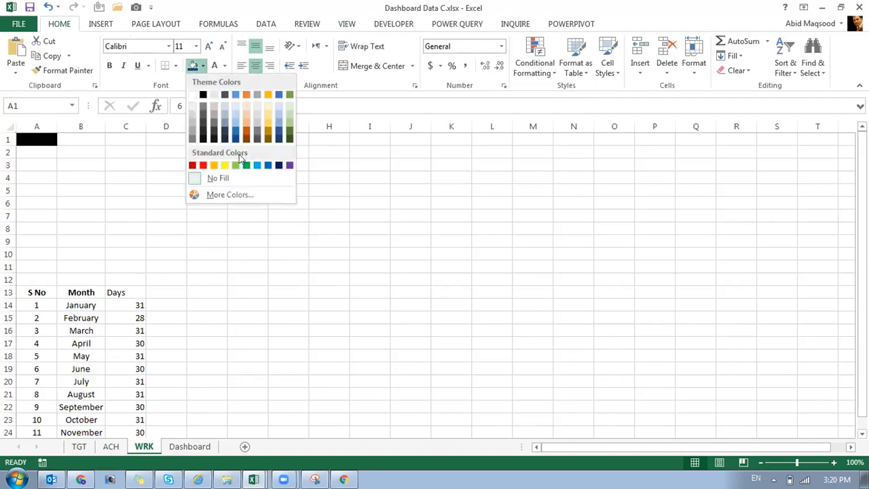
click(224, 165)
click(225, 66)
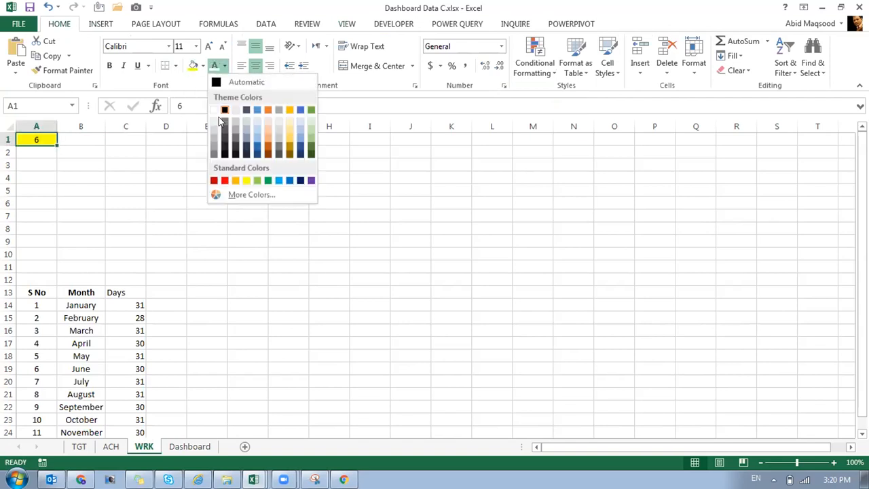
click(225, 180)
click(110, 68)
right_click(34, 138)
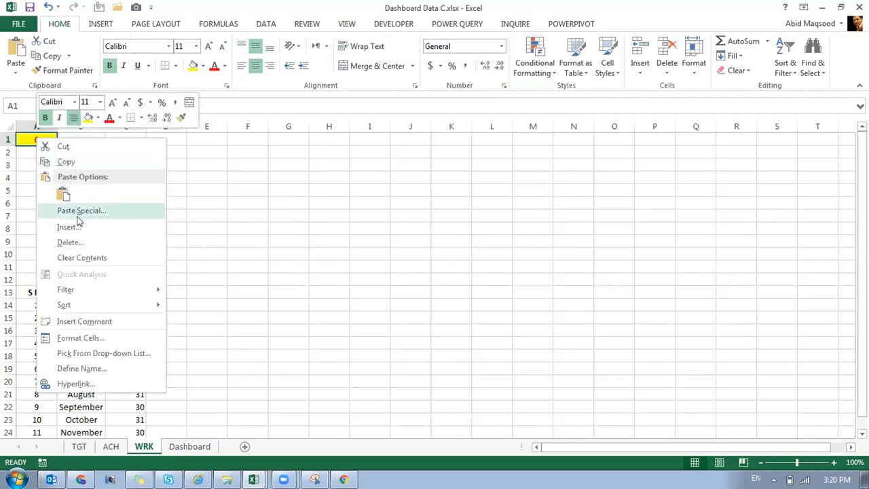
key(Escape)
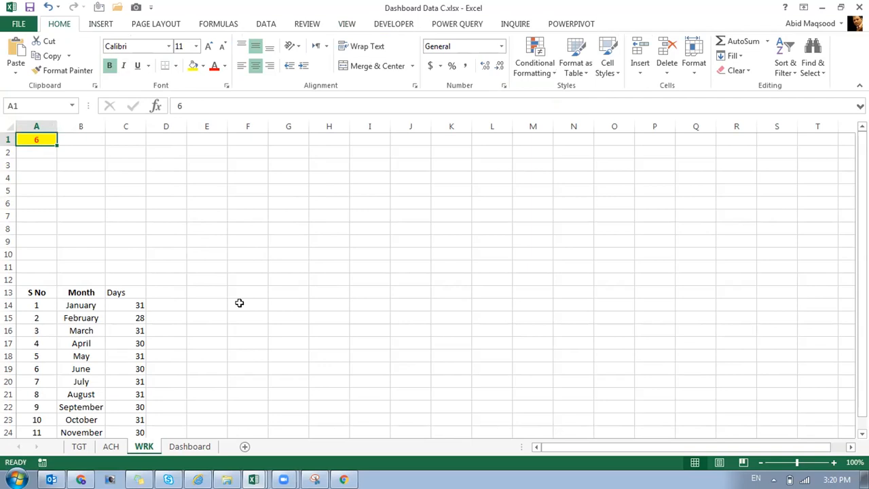
- Enter =VLOOKUP(A1,A13:B25,2,0) in cell B1 to return the selected month's name
click(90, 143)
text(=vlo)
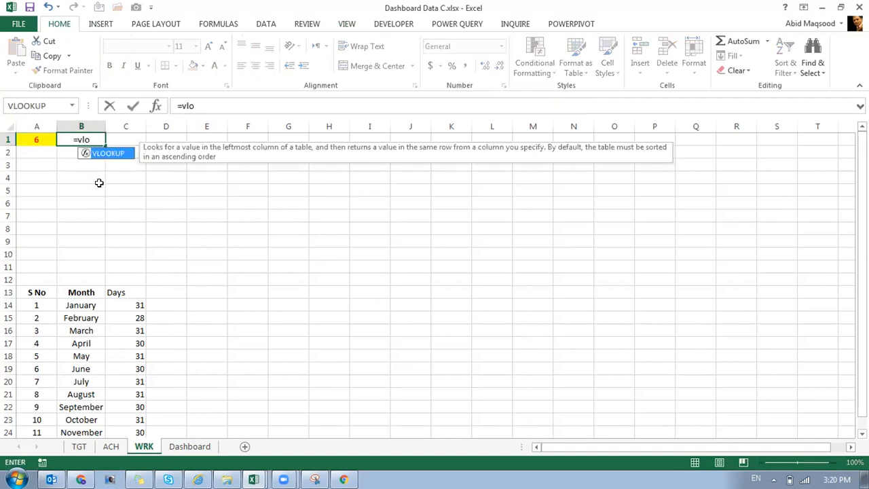
key(Tab)
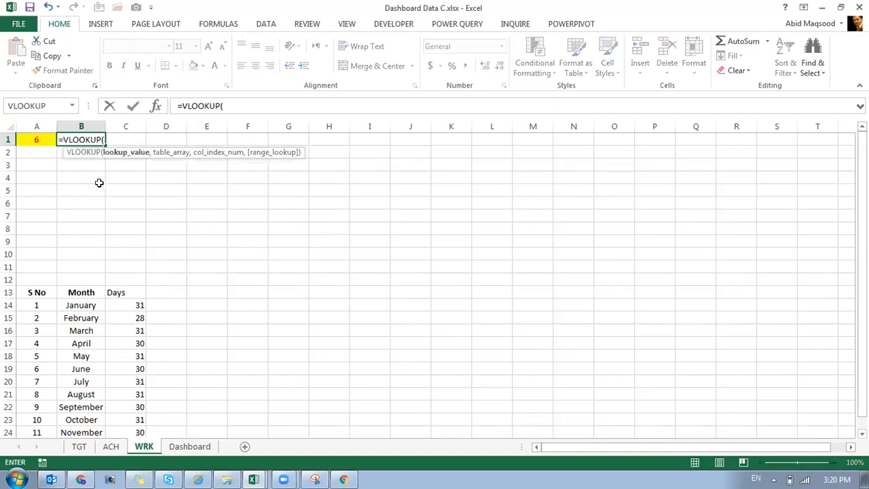
key(Left)
text(,)
drag(27, 292, 79, 416)
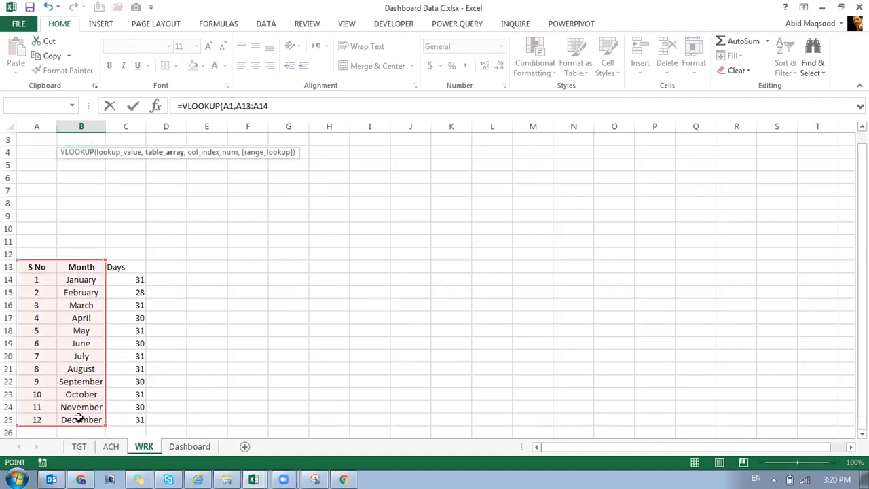
text(,2,0))
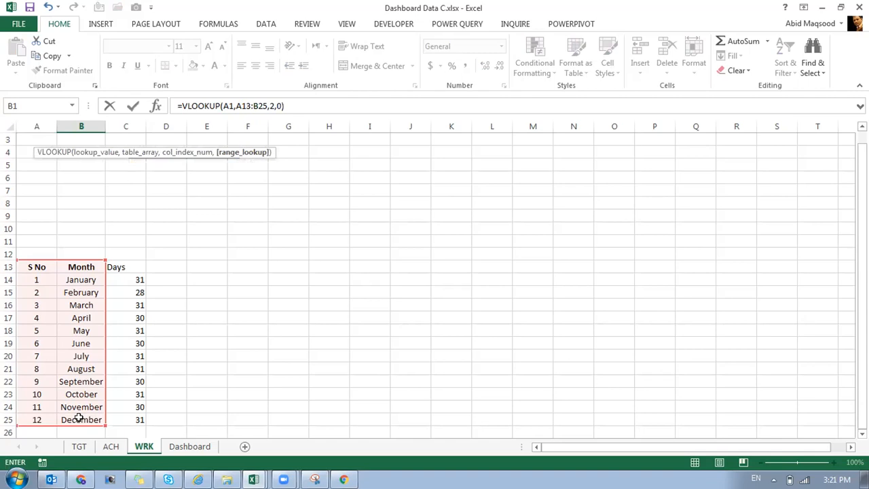
key(Return)
key(Up)
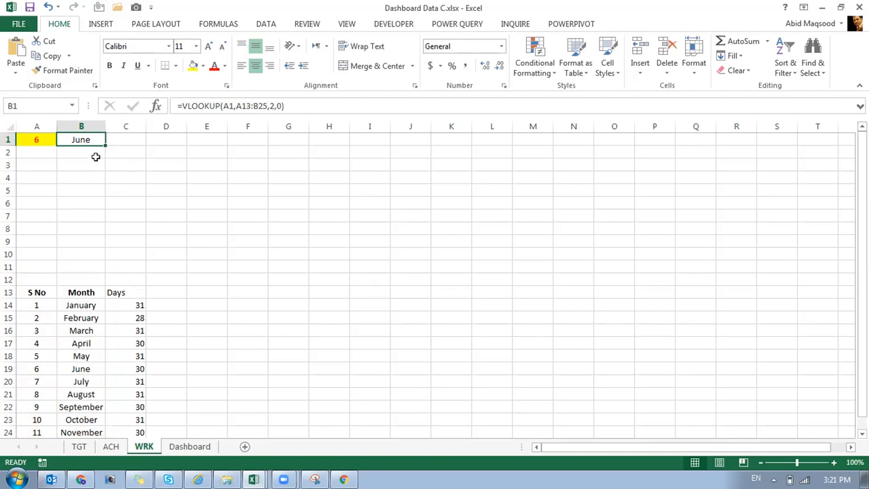
- Add a comment to cell A1 stating that it is linked with the combo box in the Dashboard
click(42, 140)
right_click(44, 142)
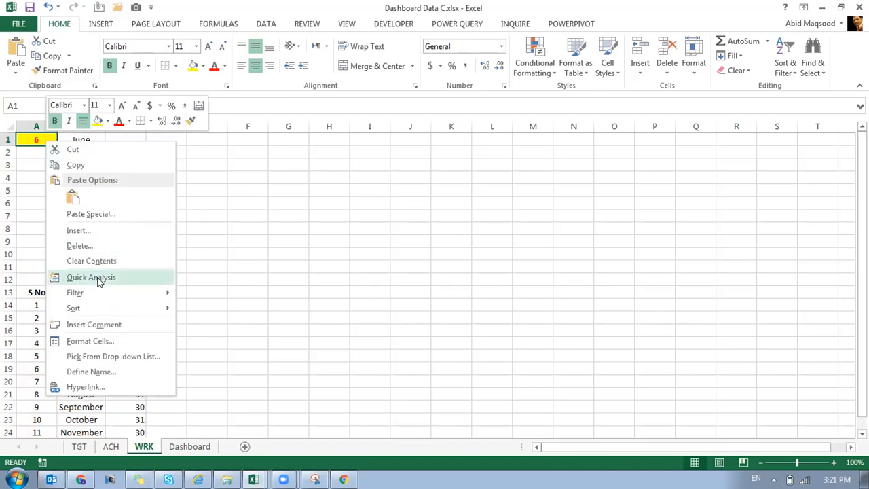
click(95, 324)
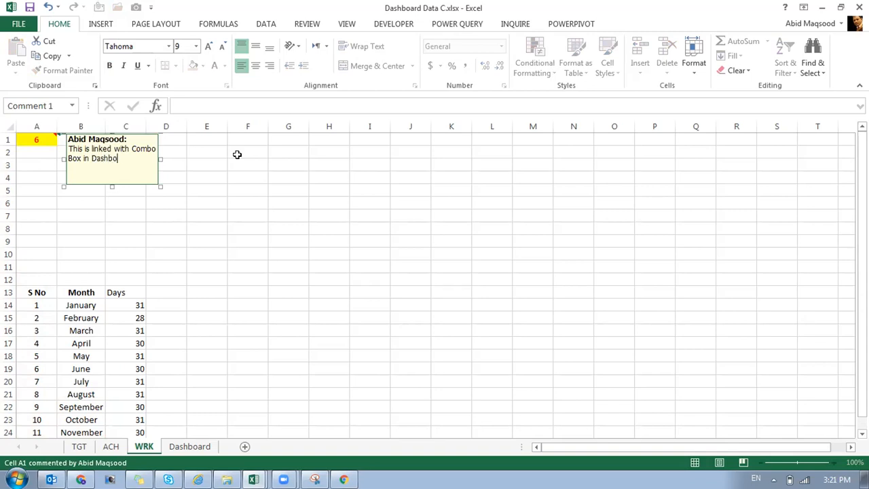
click(235, 163)
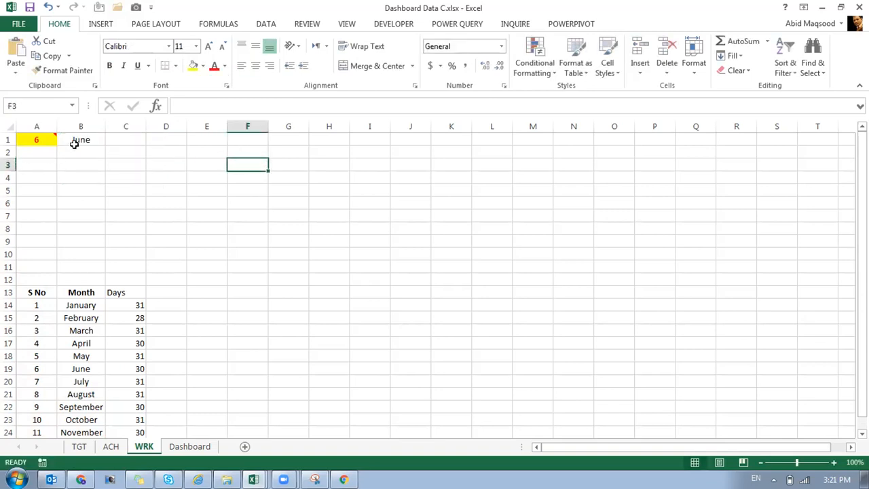
mouse_move(41, 139)
click(79, 252)
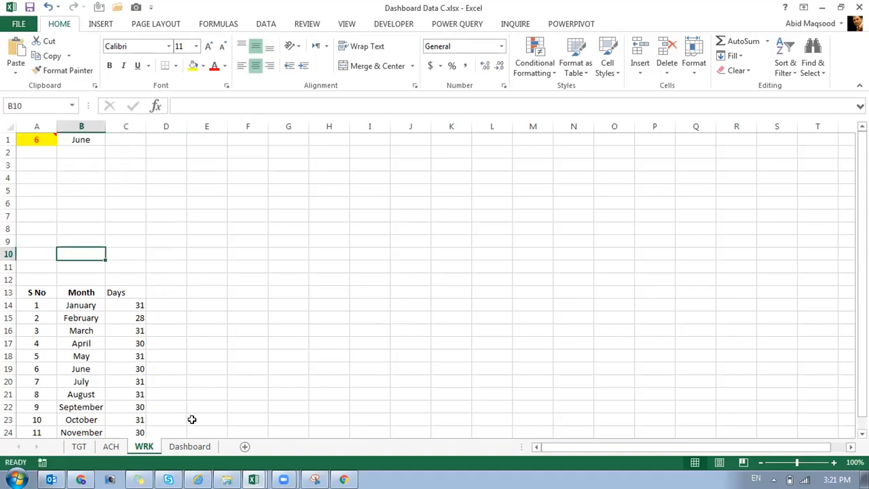
- On the Dashboard sheet, choose August in the combo box
click(189, 446)
click(682, 148)
click(684, 192)
click(717, 153)
click(718, 216)
- Shift the combo box along the blue header so that it spans columns R to T
right_click(753, 152)
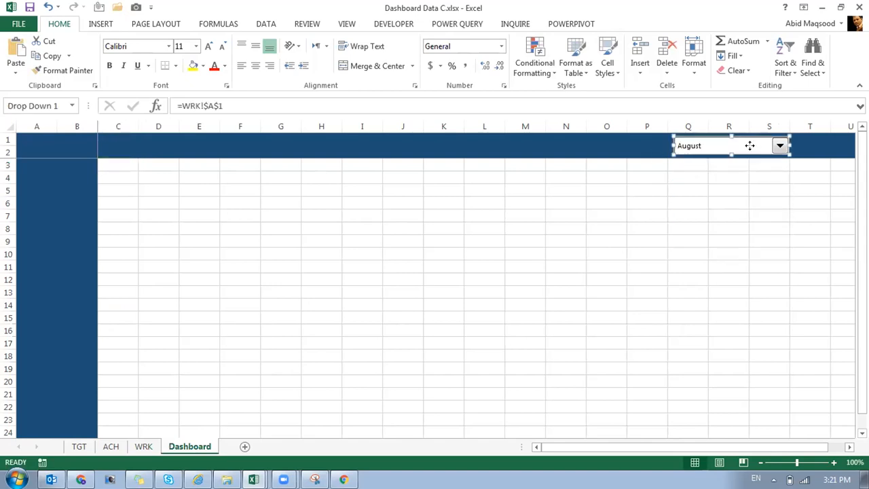
key(Escape)
drag(729, 146, 762, 143)
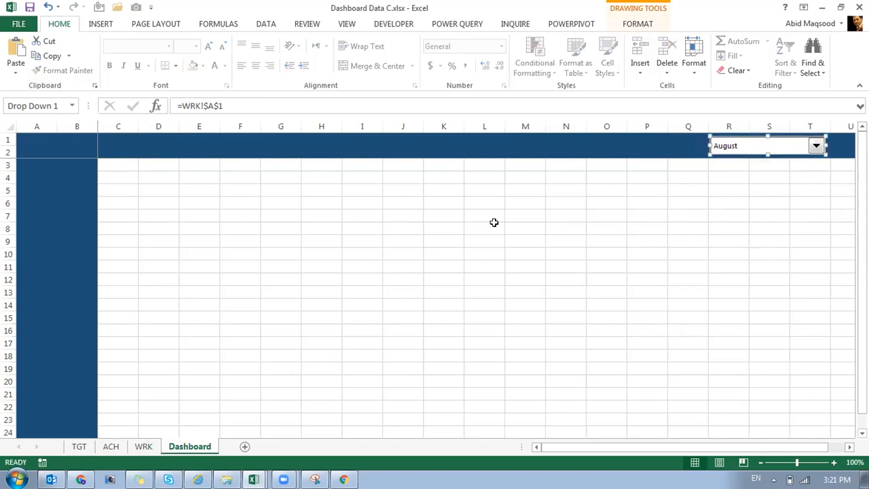
click(455, 229)
- Review the Region column on the TGT sheet, then return to the Dashboard sheet
click(80, 447)
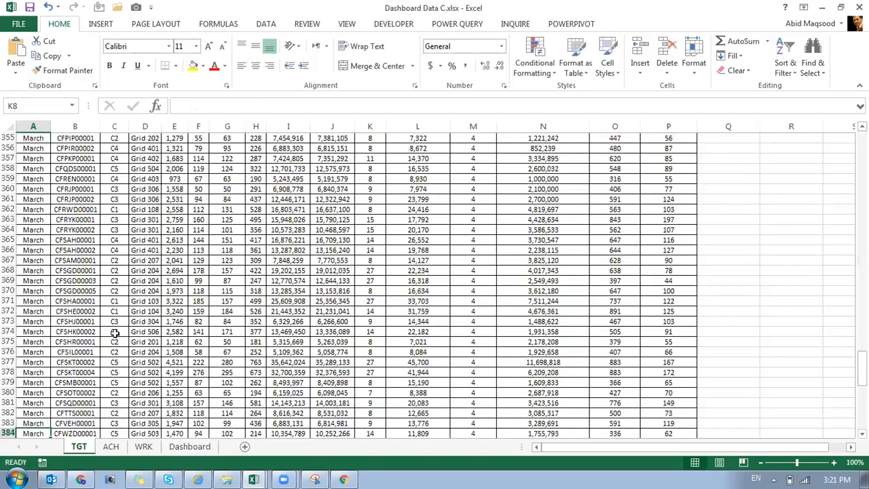
scroll(114, 121, up, 15)
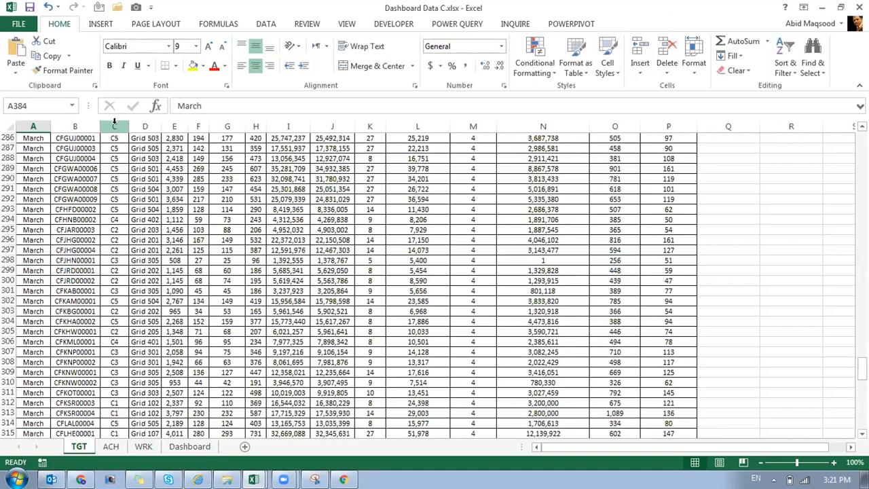
click(115, 123)
click(107, 166)
key(ctrl+Up)
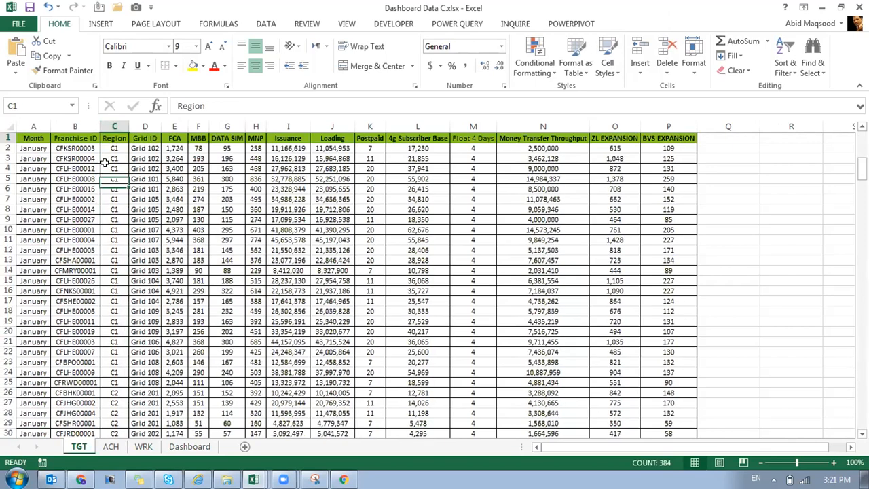
click(112, 122)
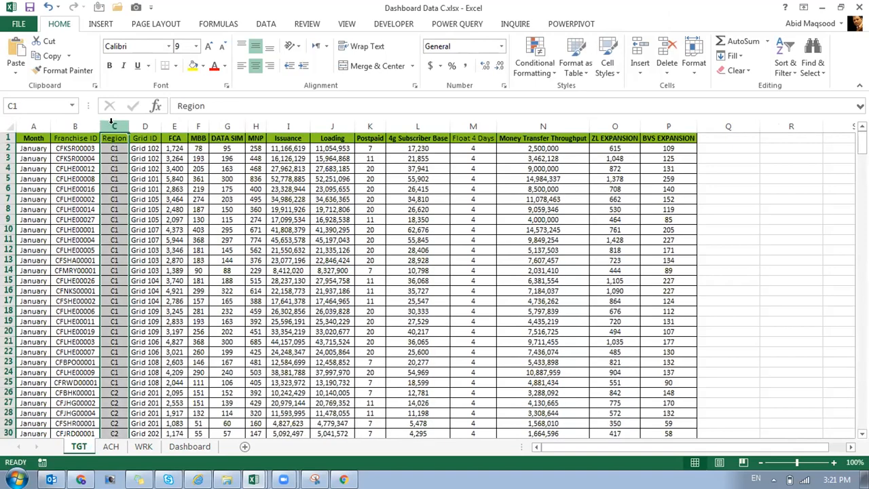
click(180, 447)
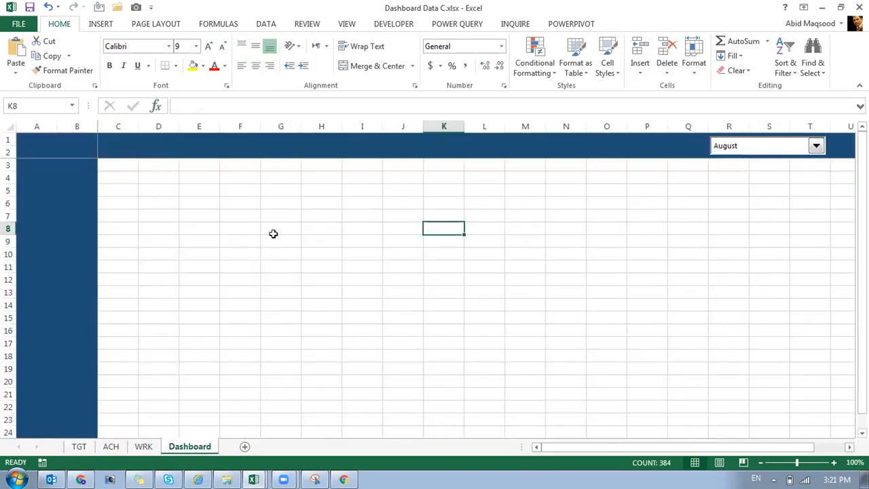
- Examine the month combo box's input range, cell link and drop-down line settings without changing them
right_click(779, 151)
click(740, 252)
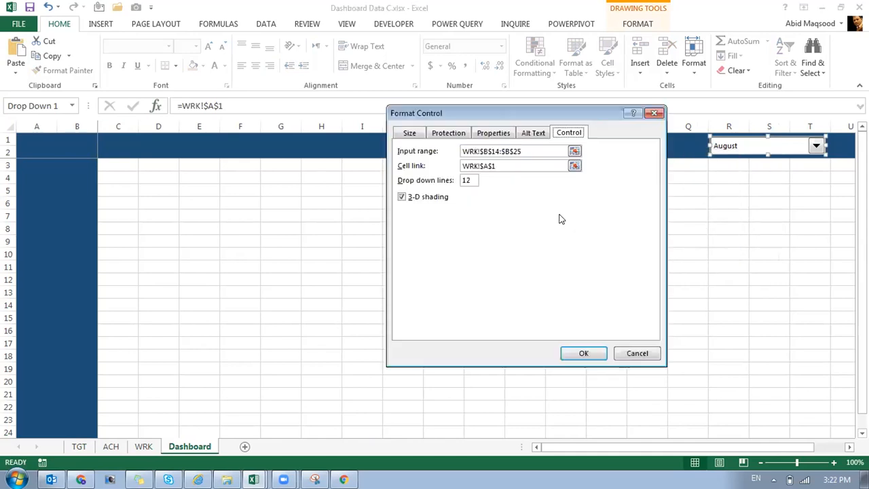
click(626, 354)
click(588, 226)
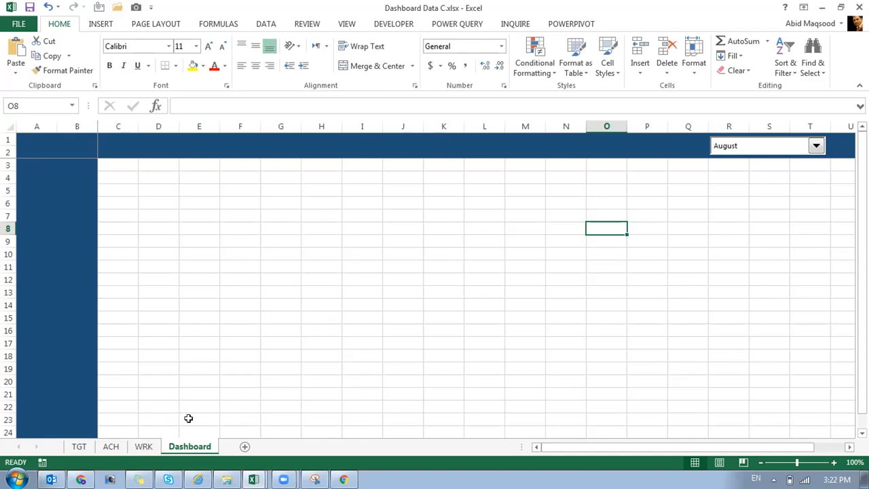
right_click(757, 150)
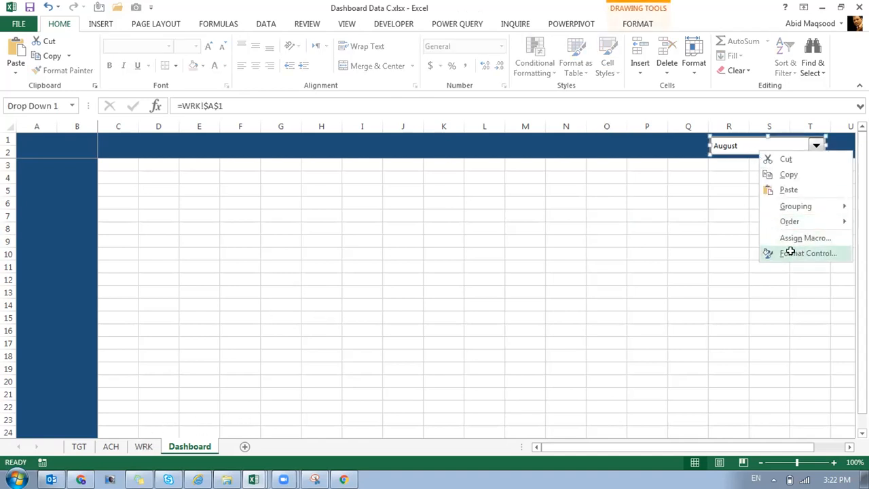
click(791, 252)
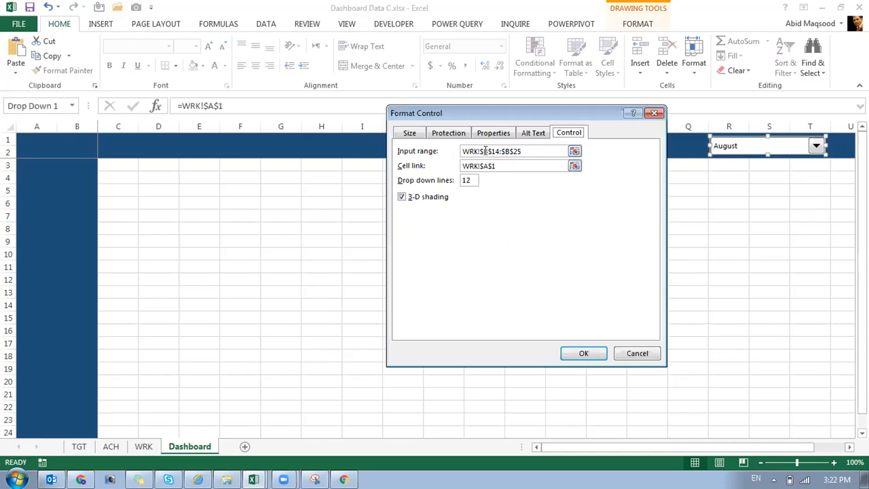
click(619, 354)
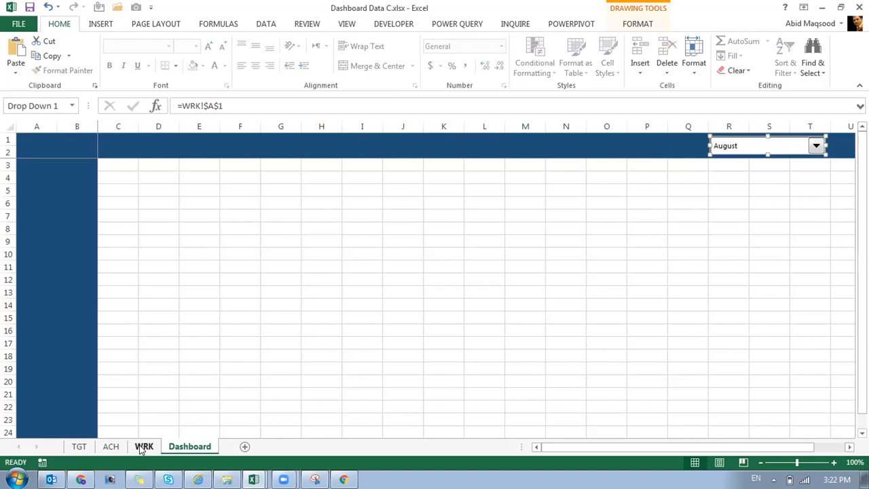
click(126, 252)
key(Escape)
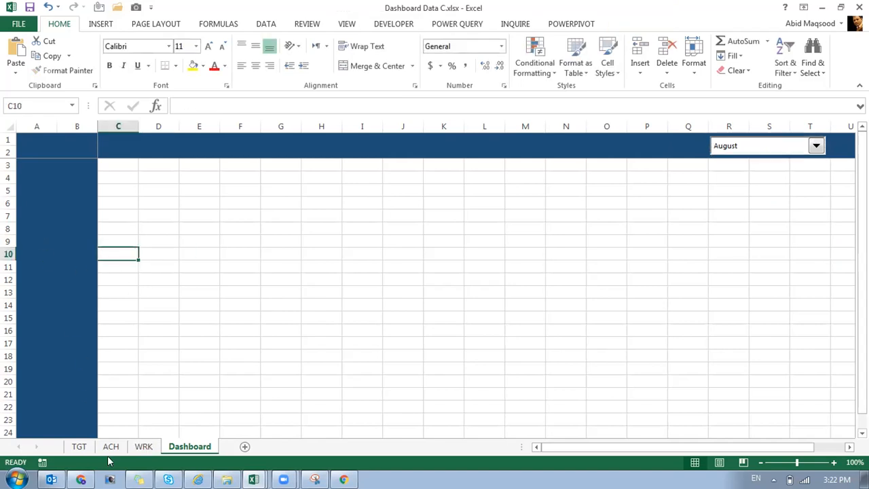
- Insert a list box form control about 1.13" high and 1.14" wide in the blue sidebar, spanning rows 6 to 11 of columns A and B
click(372, 25)
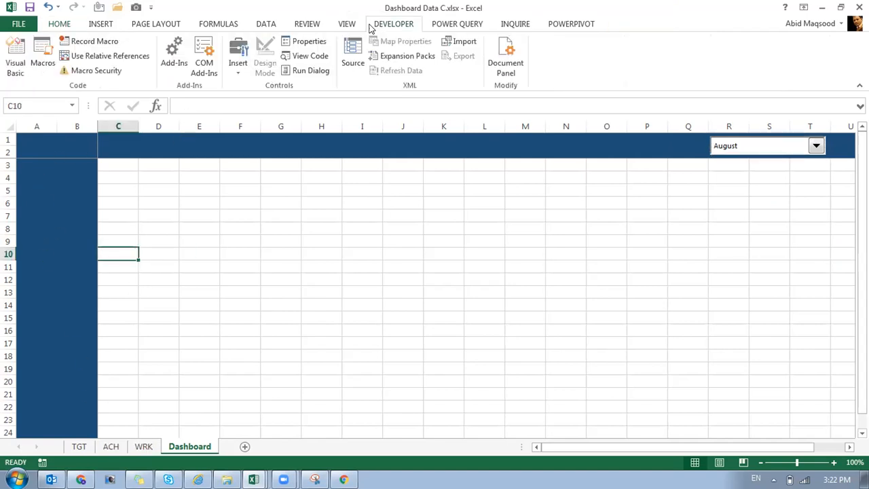
click(239, 64)
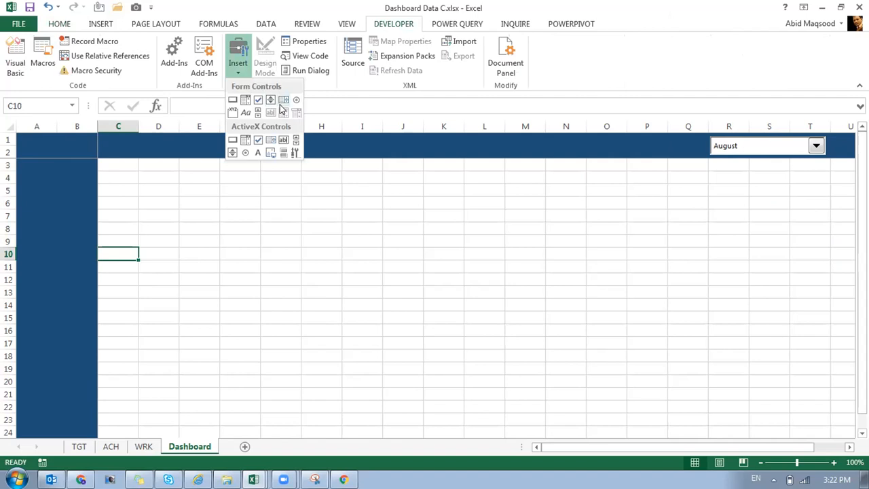
click(282, 100)
drag(21, 181, 87, 260)
drag(48, 199, 48, 217)
click(126, 193)
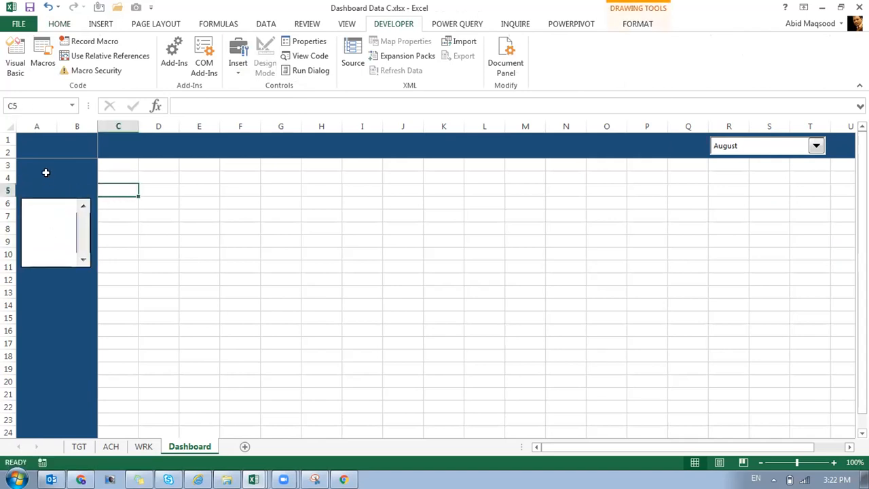
- Insert a rectangle shape on the Dashboard sheet and reduce it to about 0.28" high and 1" wide
click(101, 24)
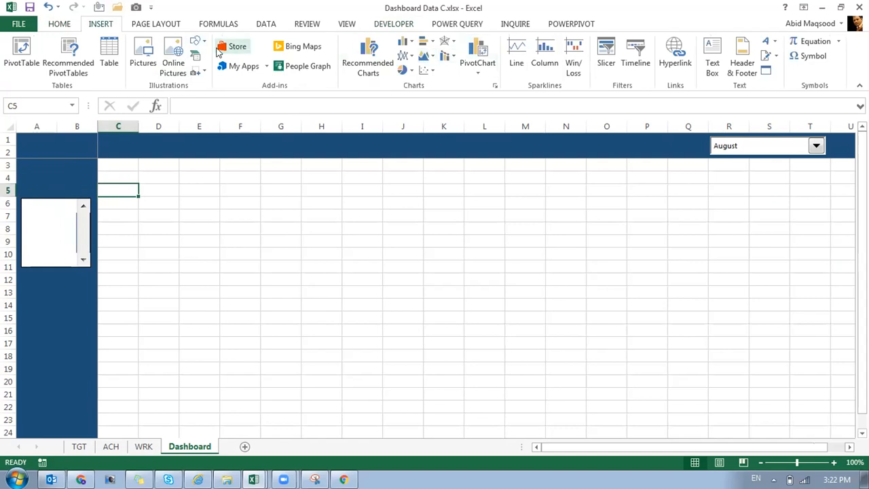
click(196, 42)
click(233, 70)
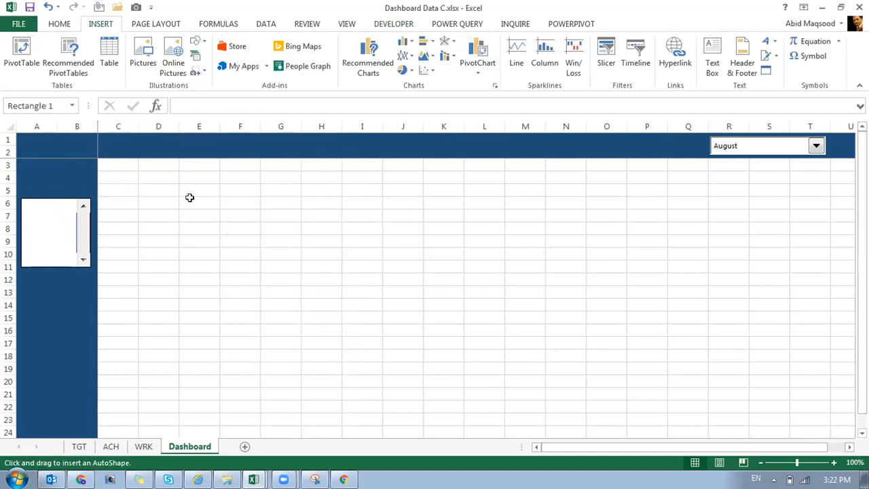
click(182, 188)
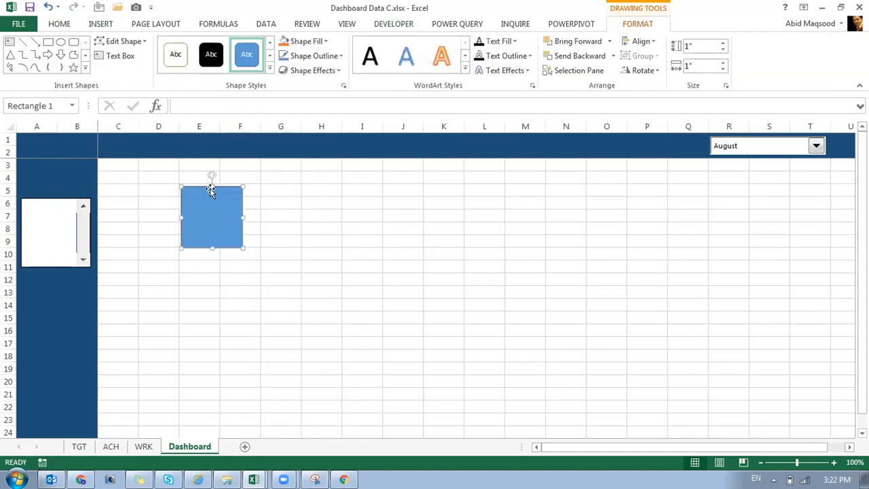
drag(210, 188, 206, 230)
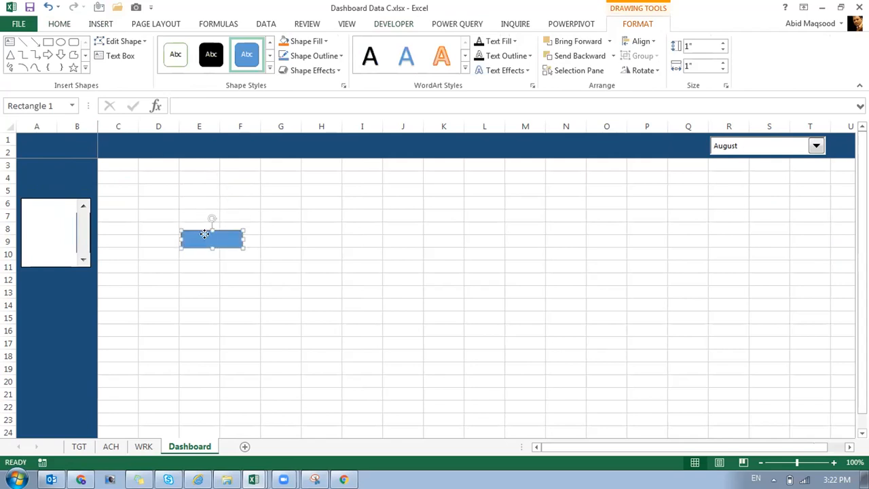
- Label the rectangle "Region" and place it in the blue sidebar directly above the list box
right_click(205, 231)
key(Escape)
text(Region)
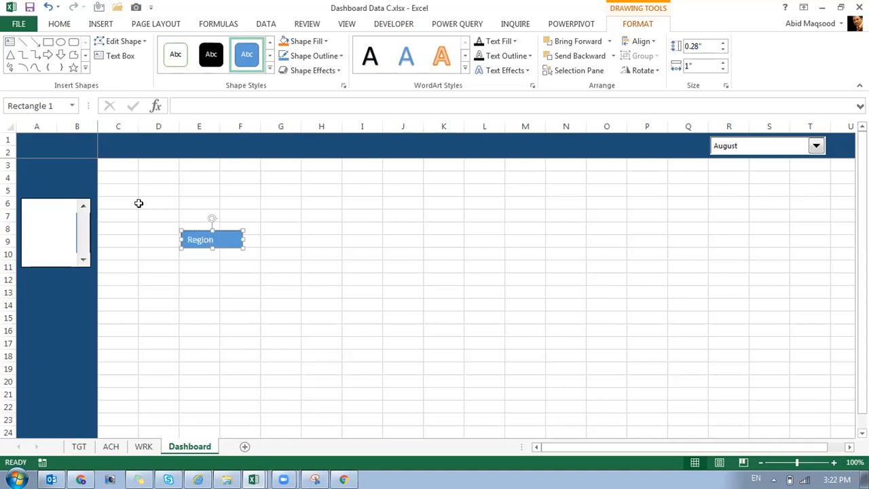
drag(192, 233, 31, 174)
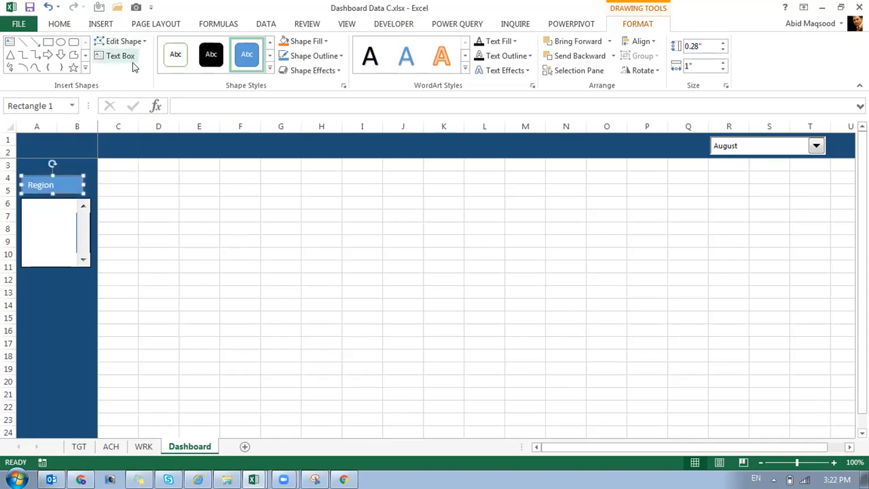
- Center the Region label's text vertically and horizontally, and widen the rectangle to about 1.12"
click(107, 26)
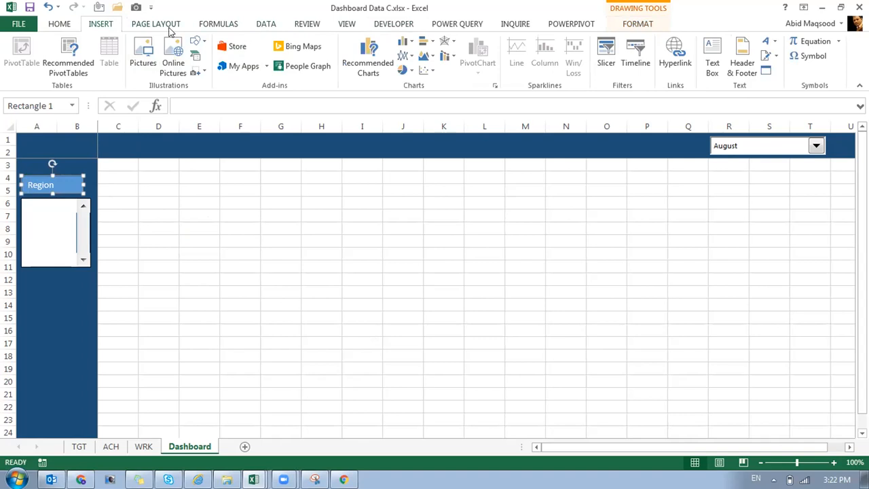
click(67, 25)
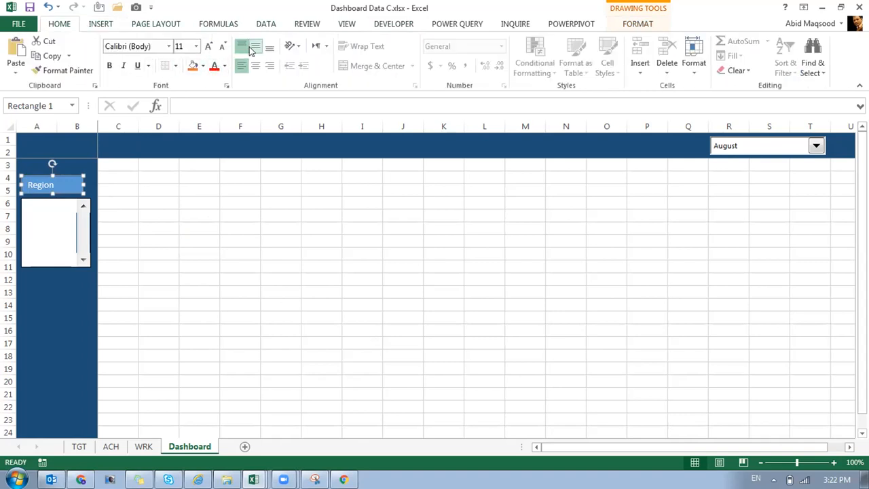
click(256, 66)
drag(81, 184, 91, 184)
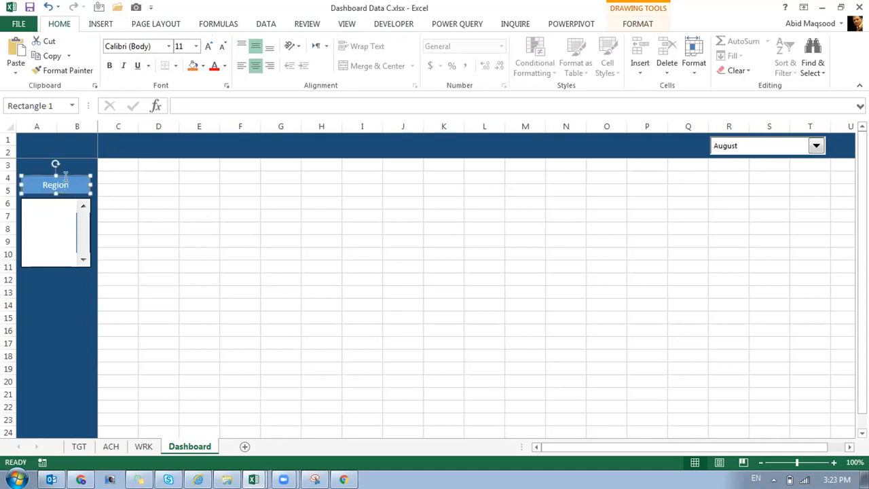
- Check the list box's width and set the Region rectangle's width to 1.14" to match it
click(638, 26)
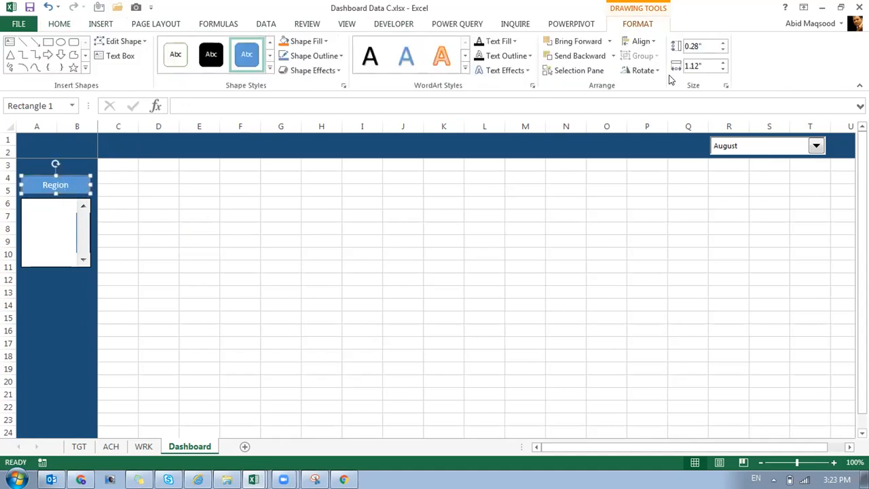
right_click(75, 217)
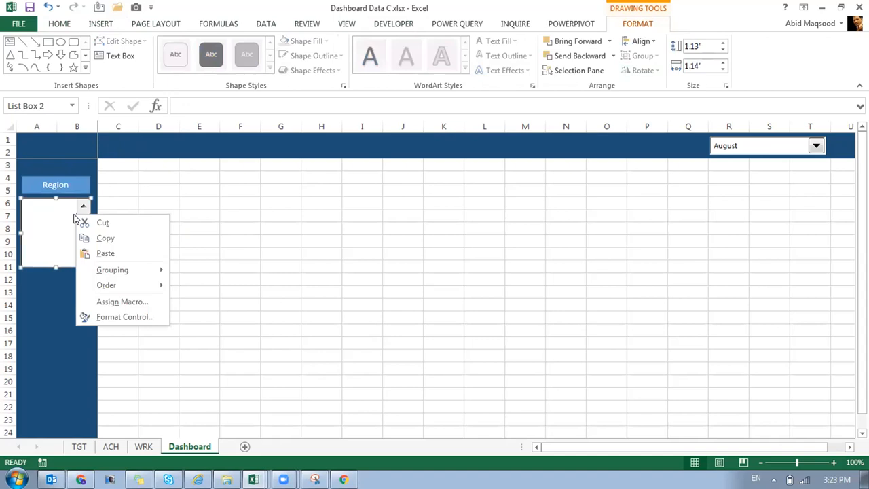
click(74, 181)
click(72, 178)
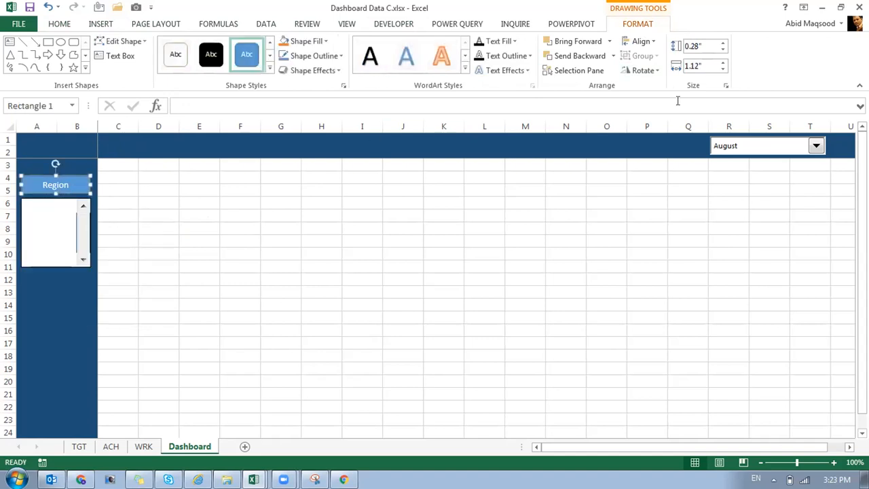
click(707, 69)
text(1.14)
key(Return)
- Align the left edges of the Region rectangle and the list box
ctrl+click(79, 203)
click(643, 42)
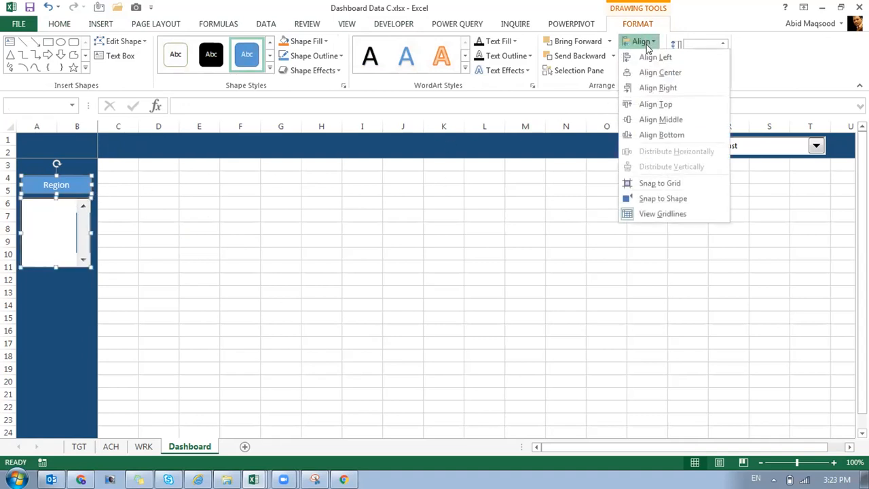
click(653, 62)
click(280, 190)
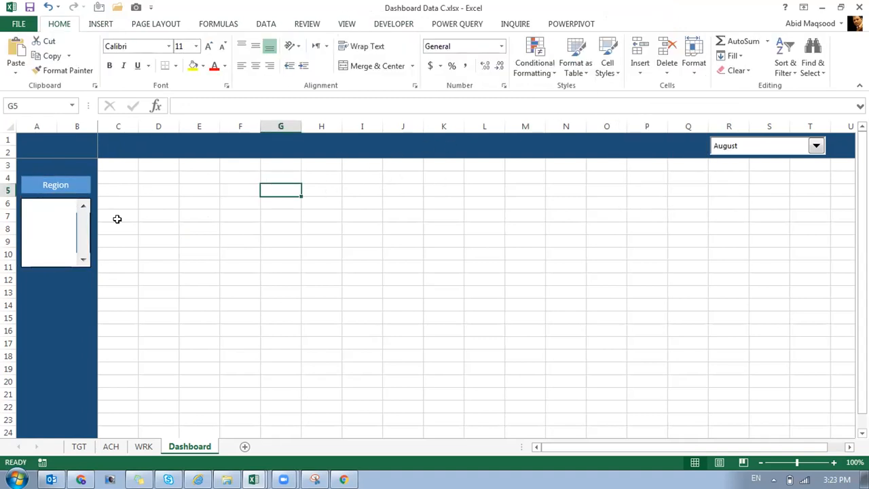
- Fill the Region rectangle with the lightest blue theme color
click(66, 183)
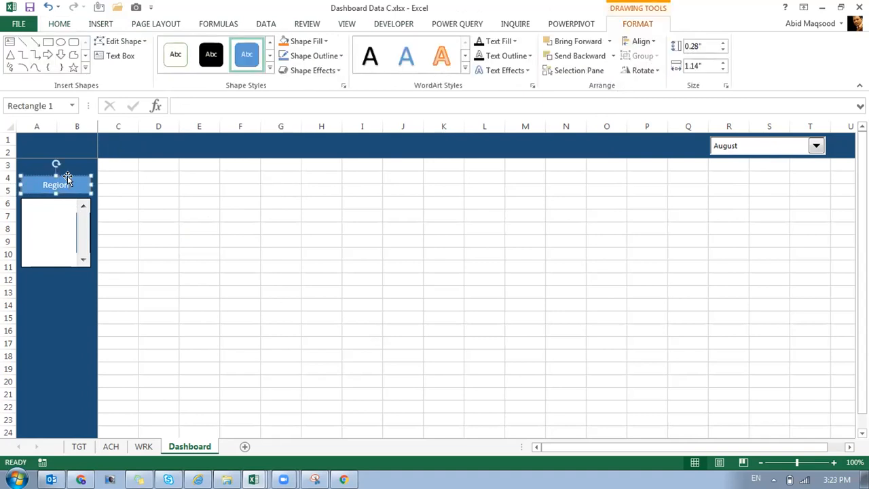
click(269, 68)
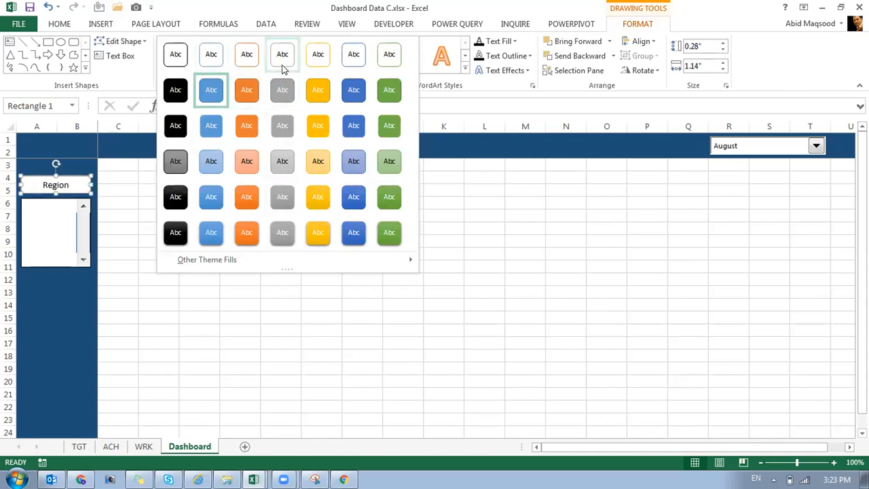
click(325, 26)
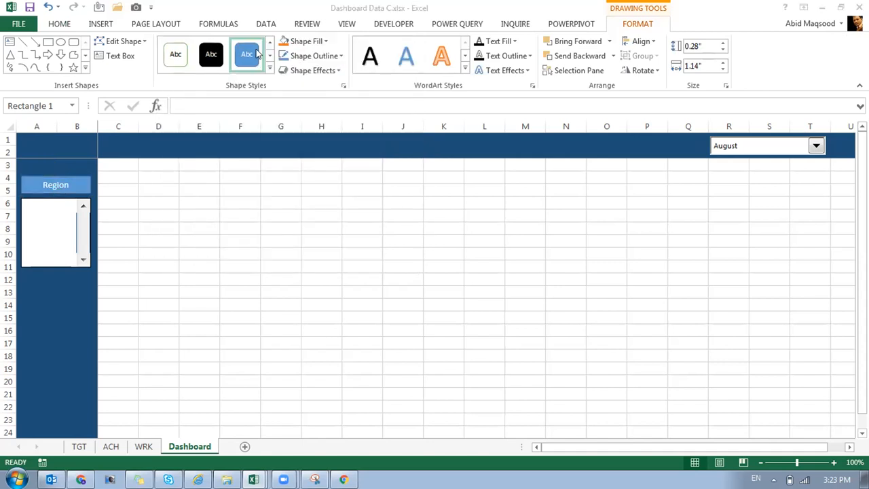
click(306, 41)
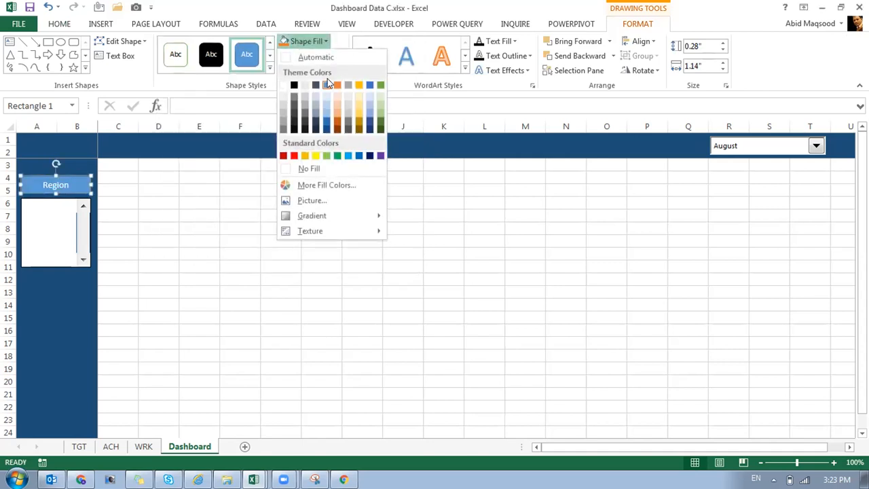
key(Escape)
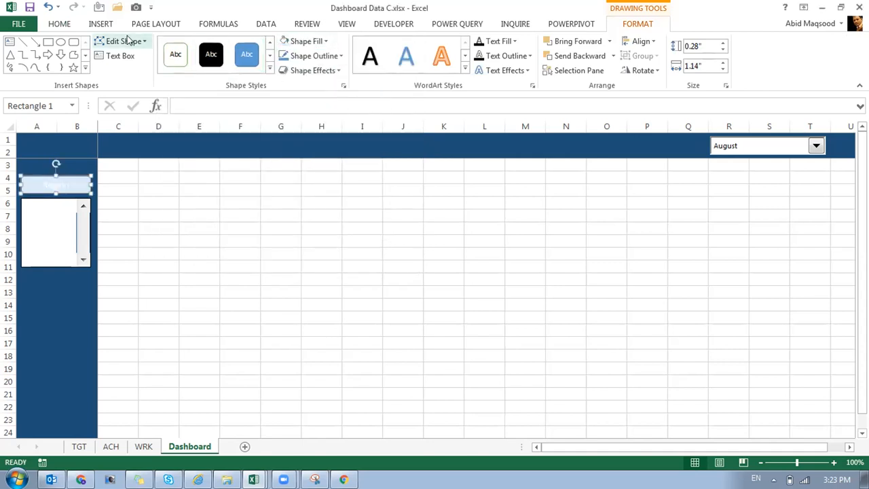
- Make the Region label's text black and bold
click(59, 24)
click(225, 66)
click(224, 82)
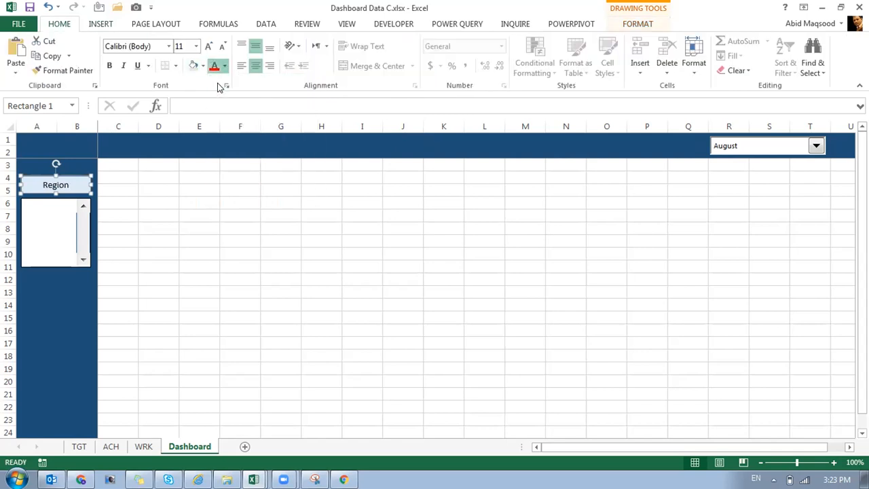
click(110, 65)
click(168, 229)
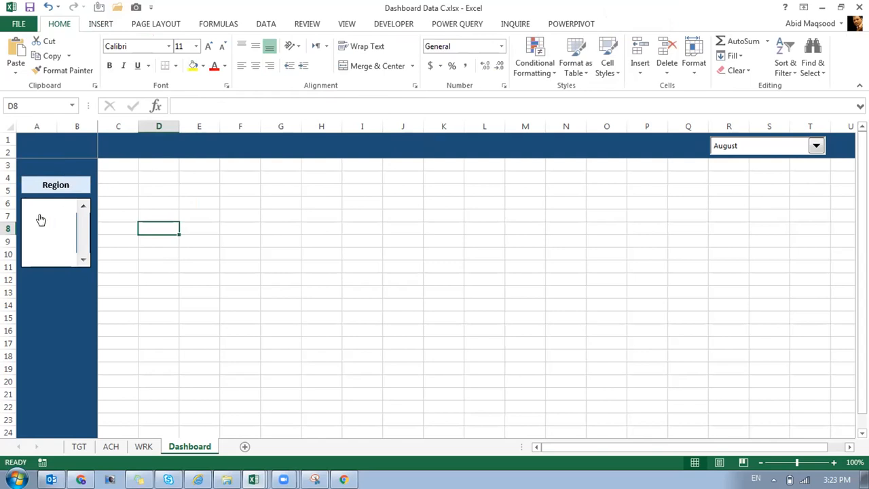
right_click(47, 205)
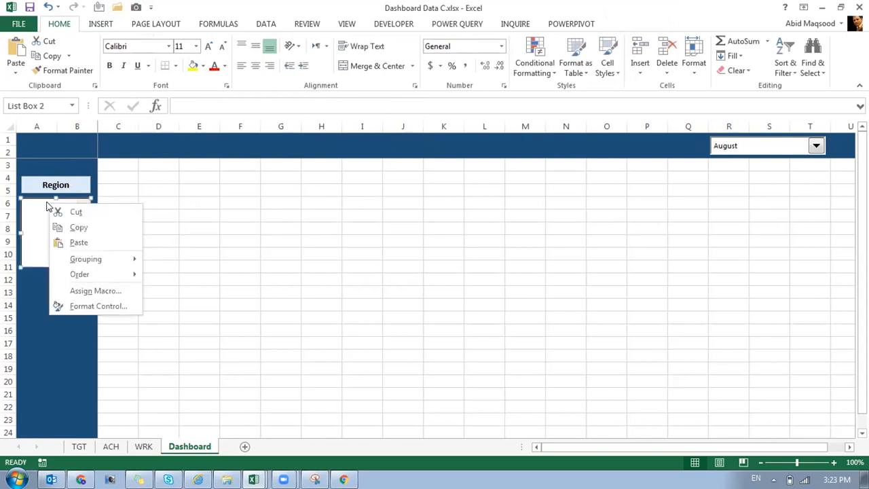
click(86, 307)
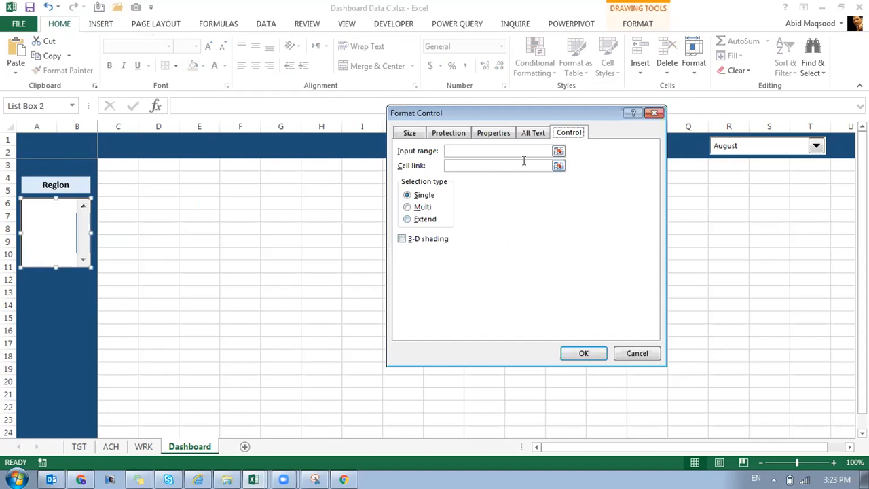
click(556, 151)
click(143, 446)
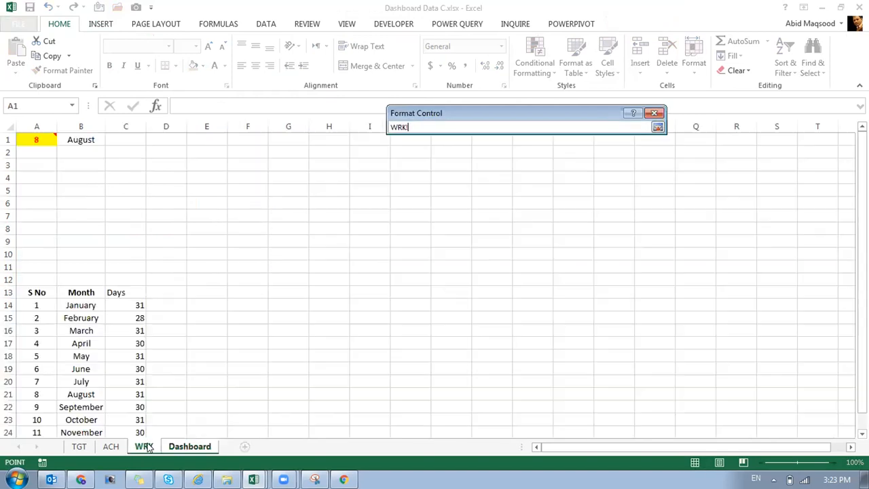
key(Escape)
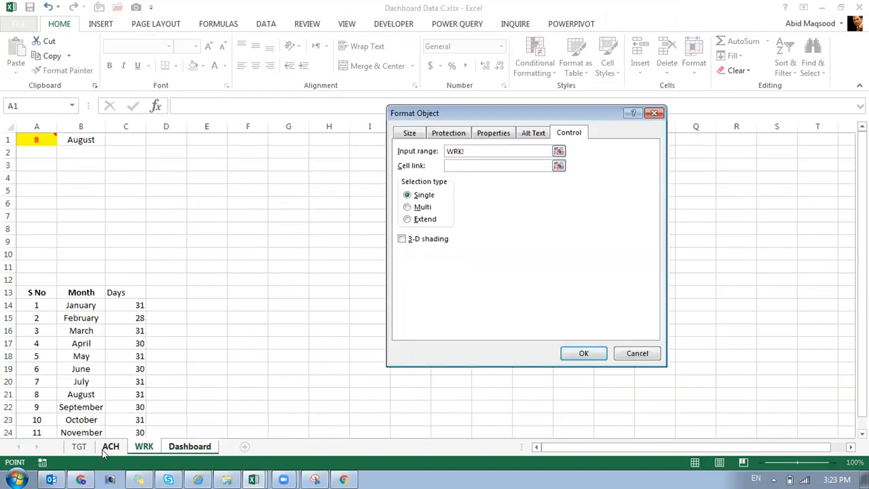
key(Escape)
- Copy the Region column from the TGT sheet into a new blank workbook
click(78, 446)
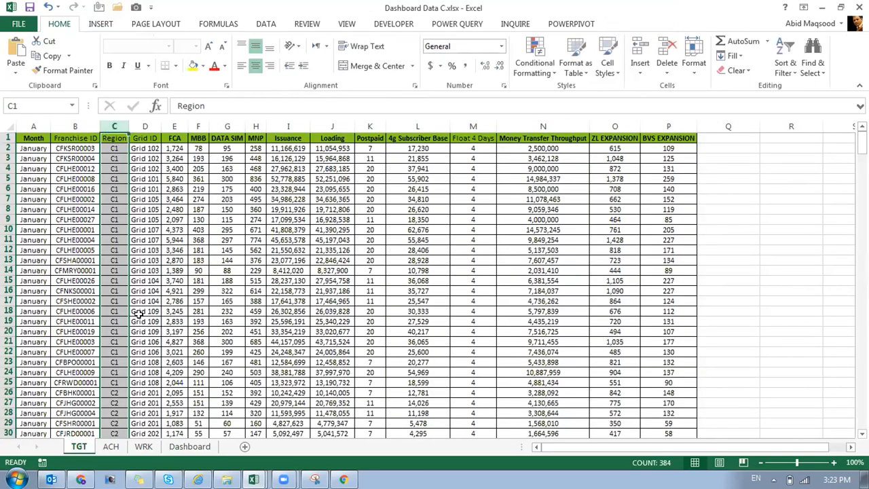
key(ctrl+c)
key(ctrl+n)
key(ctrl+v)
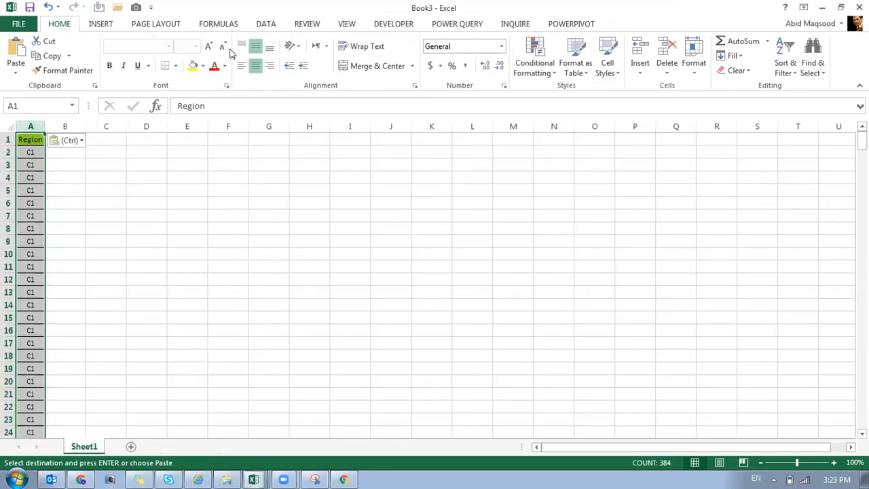
- Remove the duplicates from the pasted Region column, treating the first row as a header
click(264, 25)
click(467, 61)
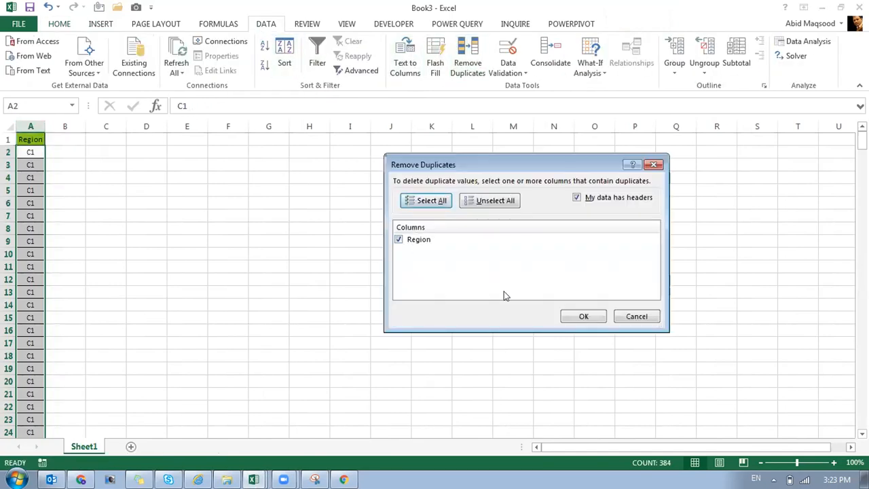
click(565, 318)
click(441, 264)
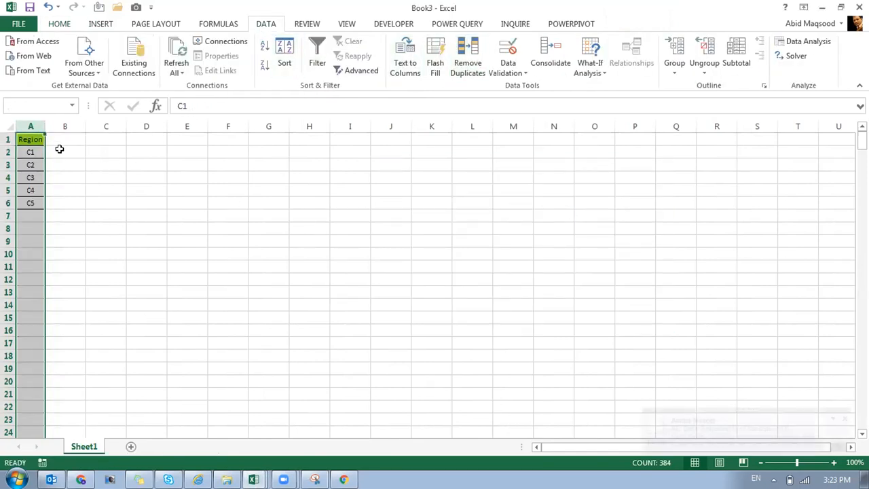
- Copy the unique region list with its header into the WRK sheet of Dashboard Data C.xlsx, starting at H13
drag(30, 139, 31, 202)
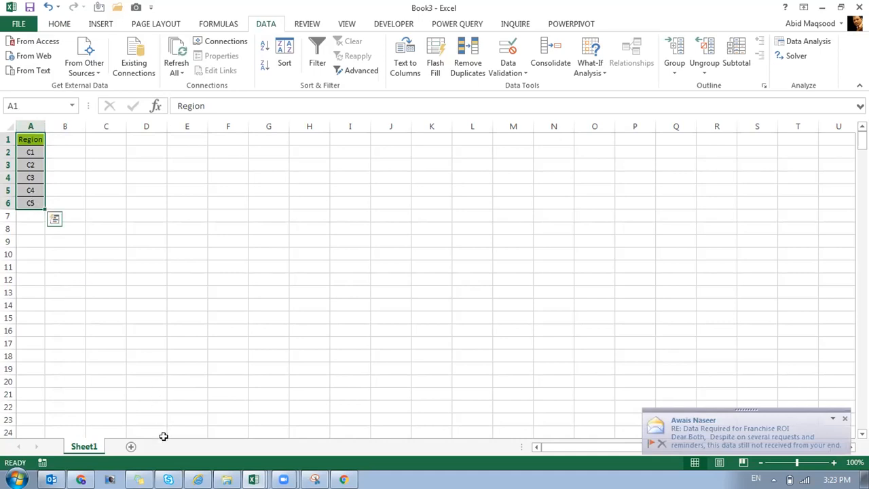
key(ctrl+c)
key(alt+Tab)
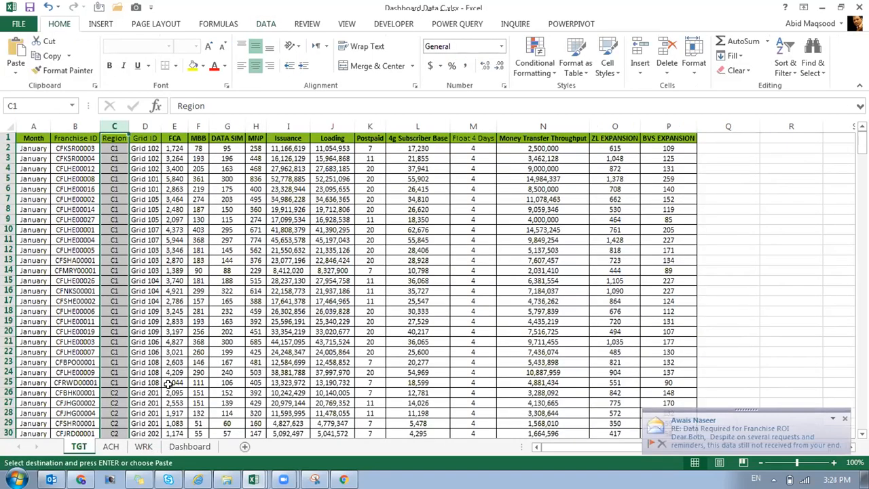
key(ctrl+Page_Down)
key(ctrl+Page_Down)
click(320, 292)
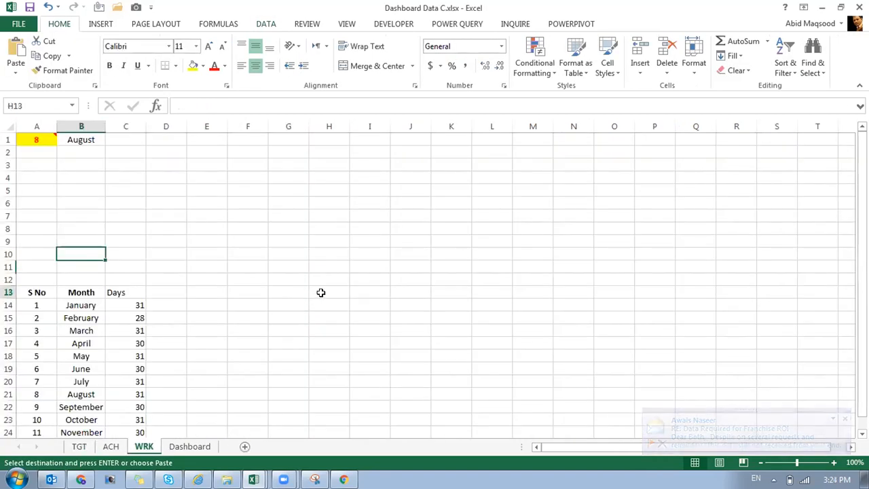
key(ctrl+v)
click(296, 292)
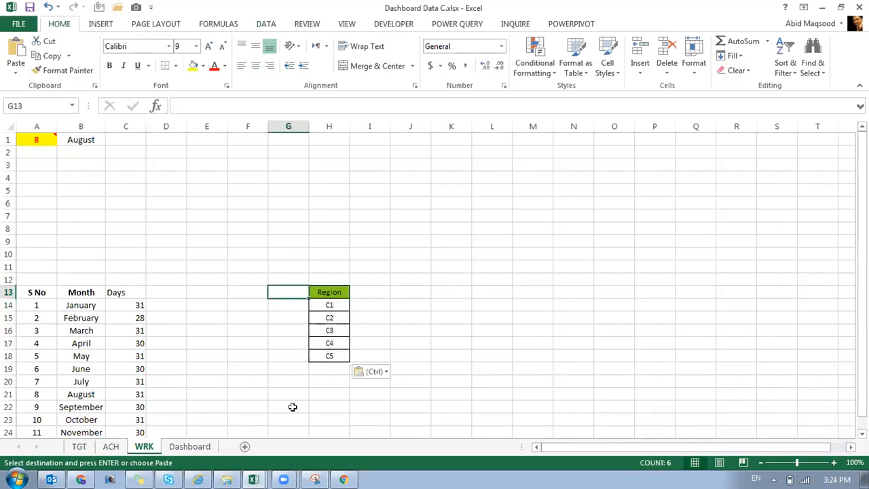
text(1)
key(Return)
text(2)
key(Up)
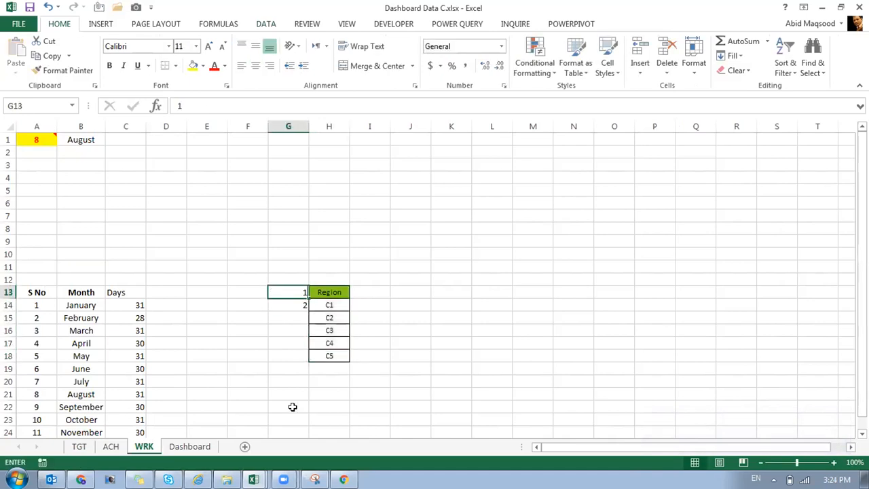
key(Return)
- Number regions C1 to C5 from 1 to 5 in cells G14:G18 of the WRK sheet
text(1)
key(Return)
text(2)
key(Return)
text(3)
key(Return)
text(45)
key(Up)
key(Up)
key(Up)
key(Up)
key(ctrl+shift+Down)
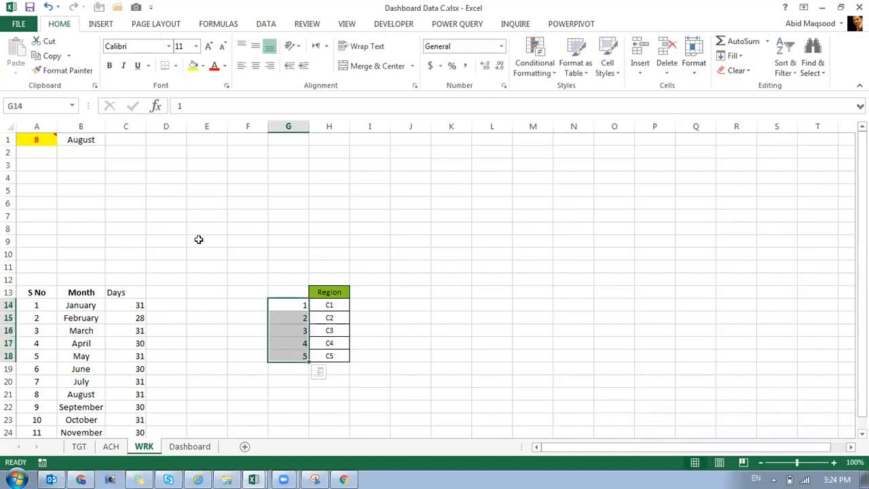
- Set the Dashboard list box's input range to WRK!$H$14:$H$18 and turn on 3-D shading
click(208, 445)
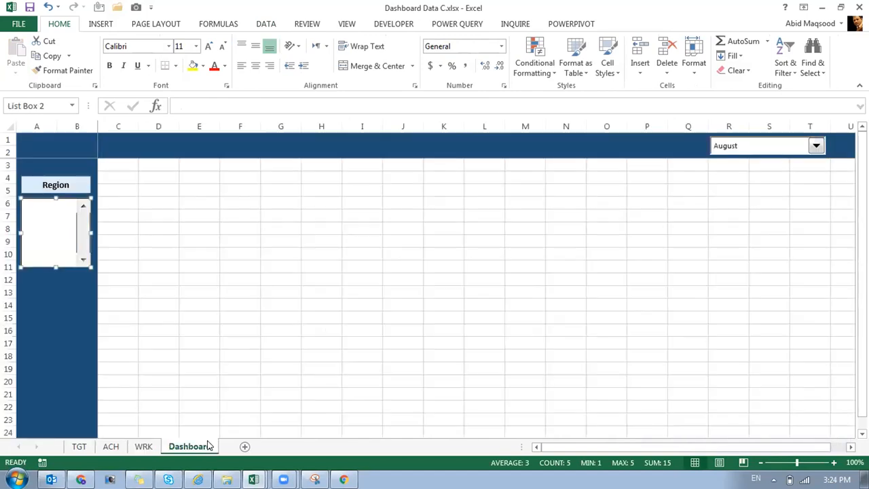
right_click(40, 222)
click(86, 327)
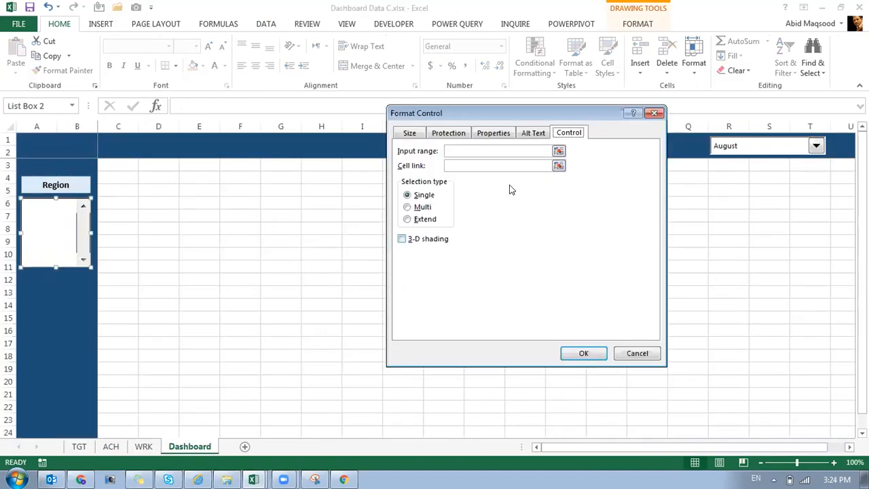
click(558, 152)
click(143, 446)
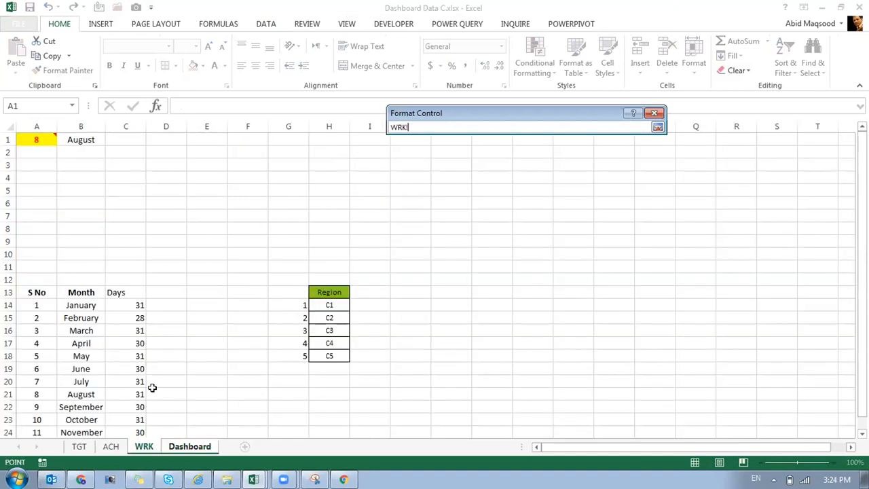
drag(315, 301, 327, 355)
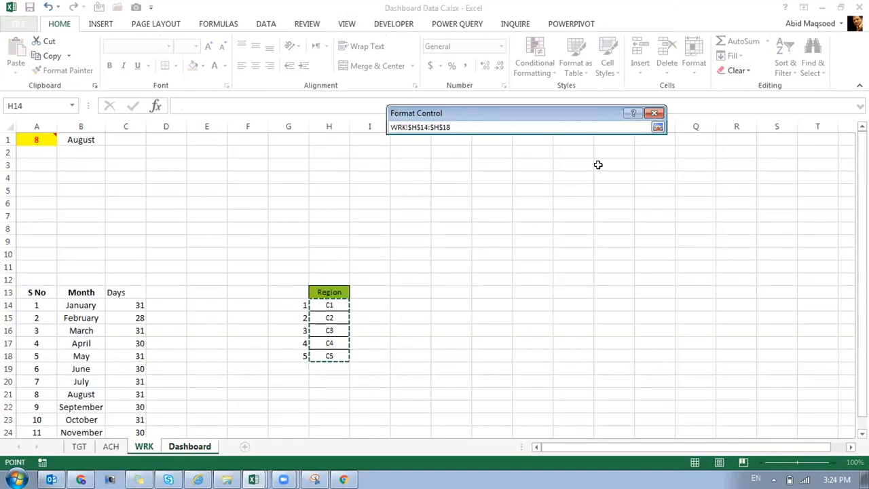
click(657, 128)
click(419, 239)
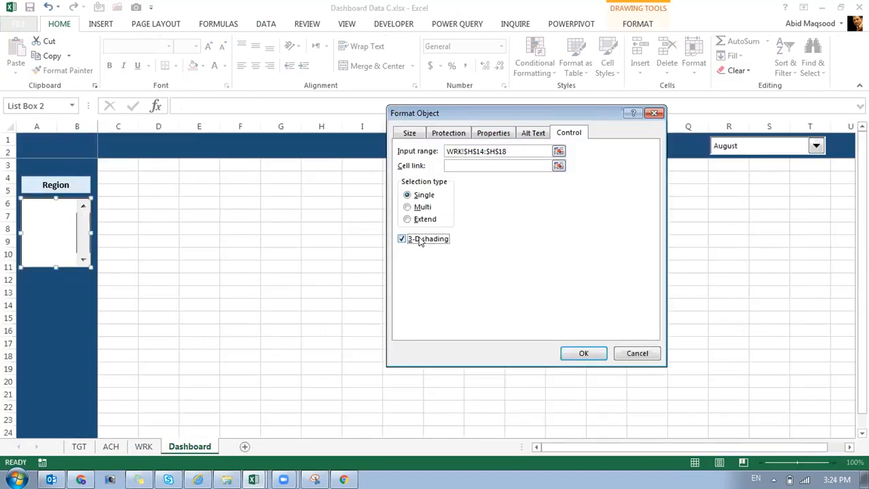
- Link the list box to cell WRK!$G$1 and apply the control settings
click(558, 165)
click(143, 446)
click(277, 138)
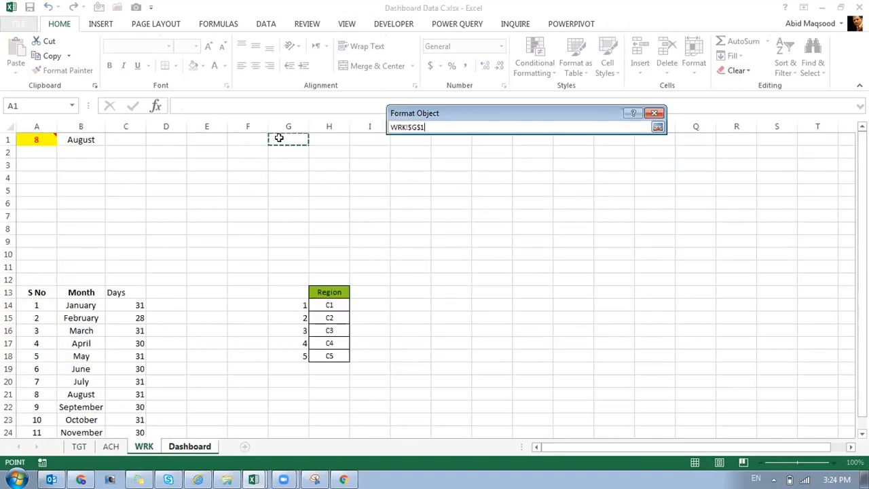
click(657, 128)
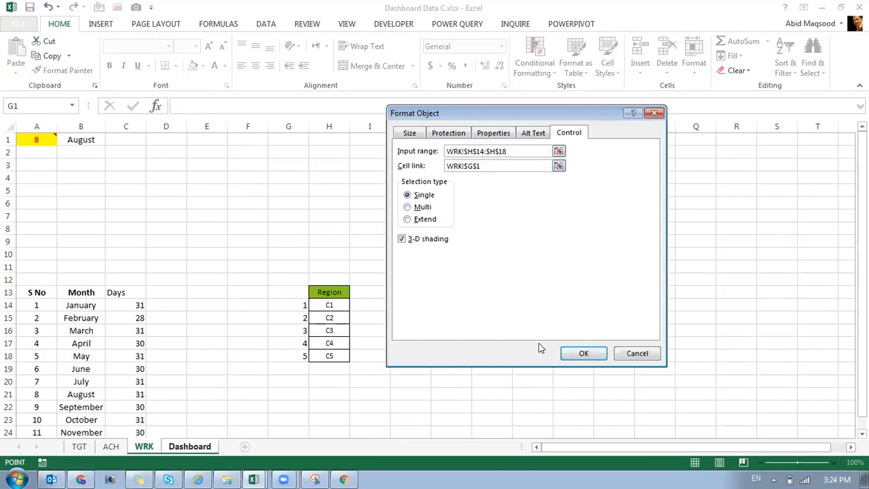
click(583, 353)
click(102, 253)
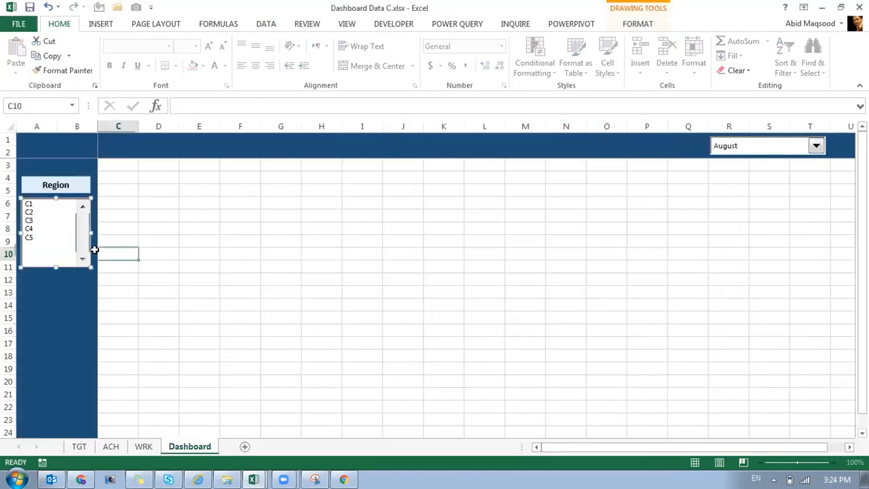
- Test the list box by choosing several regions, ending on C5, and check its linked cell on the WRK sheet
click(40, 237)
click(41, 212)
click(41, 204)
click(40, 212)
click(34, 231)
click(34, 239)
click(143, 446)
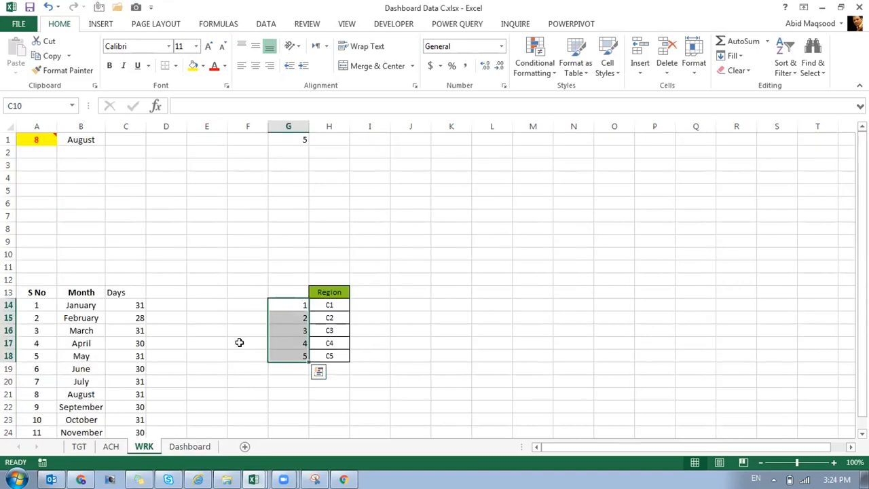
- Replace the Region heading in WRK cell H13 with Central
click(326, 292)
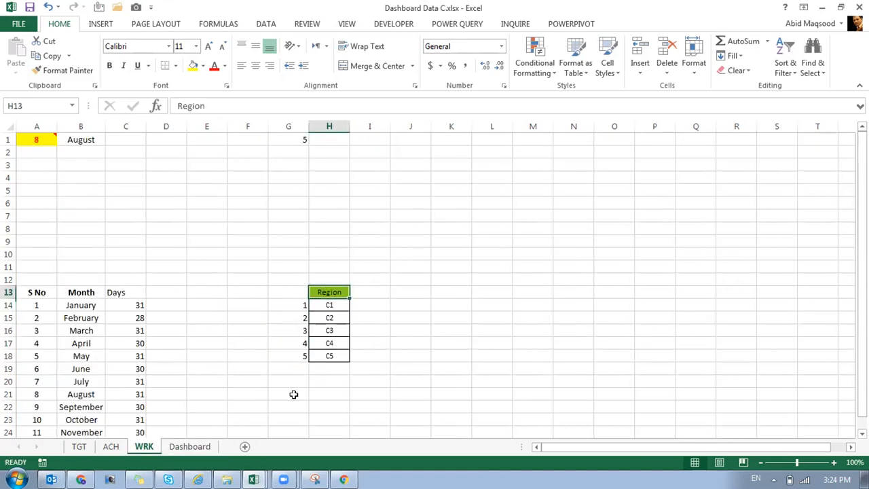
key(ctrl+t)
text(Centra)
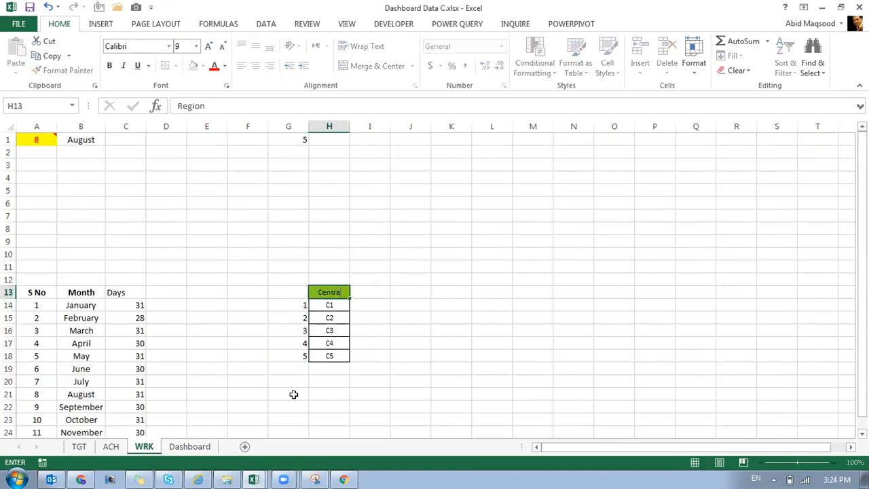
text(l)
key(Return)
- Renumber the region list from 1 to 6 in G13:G18, starting at Central
key(Up)
key(Left)
text(1)
key(Return)
text(2)
key(Return)
key(Up)
key(Up)
key(shift+Down)
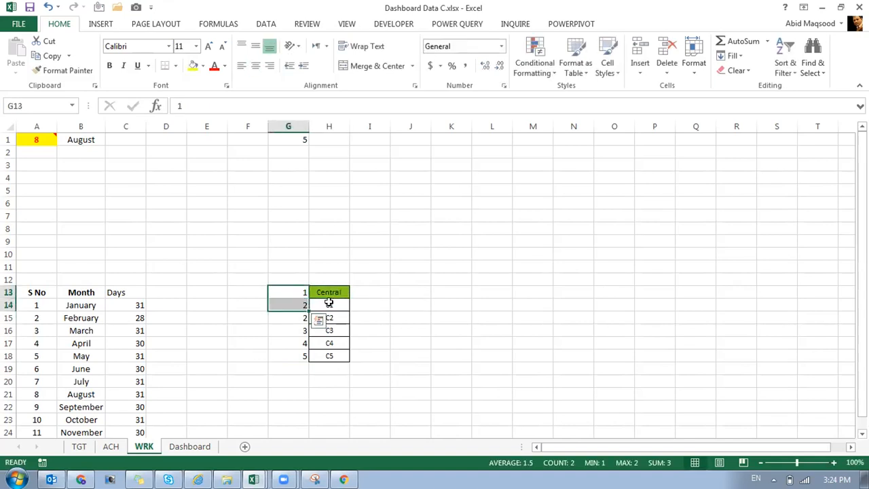
drag(306, 311, 291, 345)
- Change the Dashboard list box's input range to WRK!$H$13:$H$18 so it includes Central
click(189, 446)
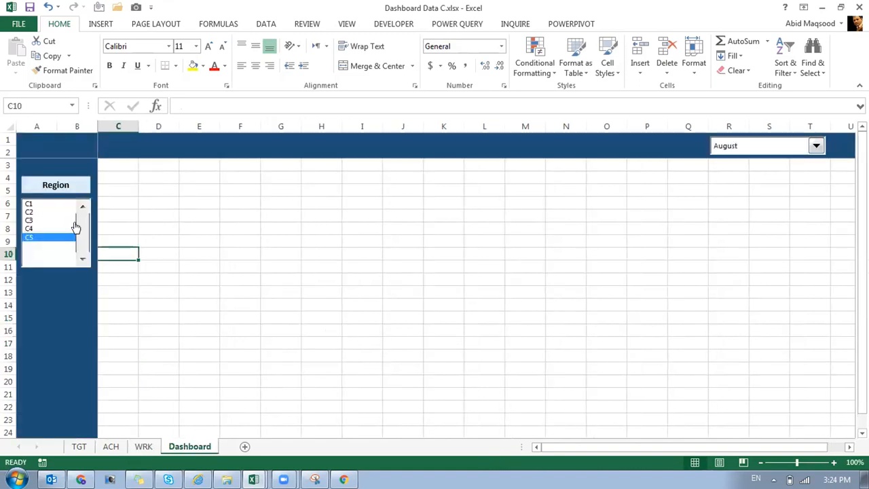
right_click(60, 218)
click(102, 318)
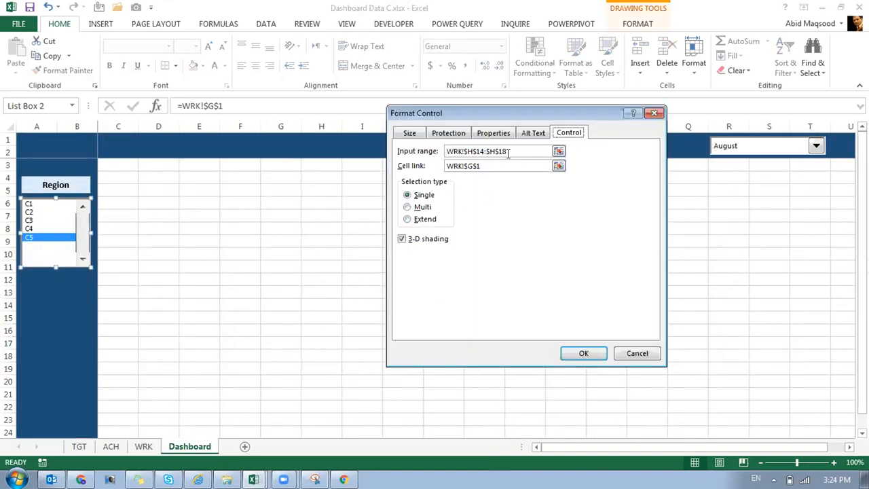
click(558, 151)
drag(314, 292, 327, 356)
click(658, 127)
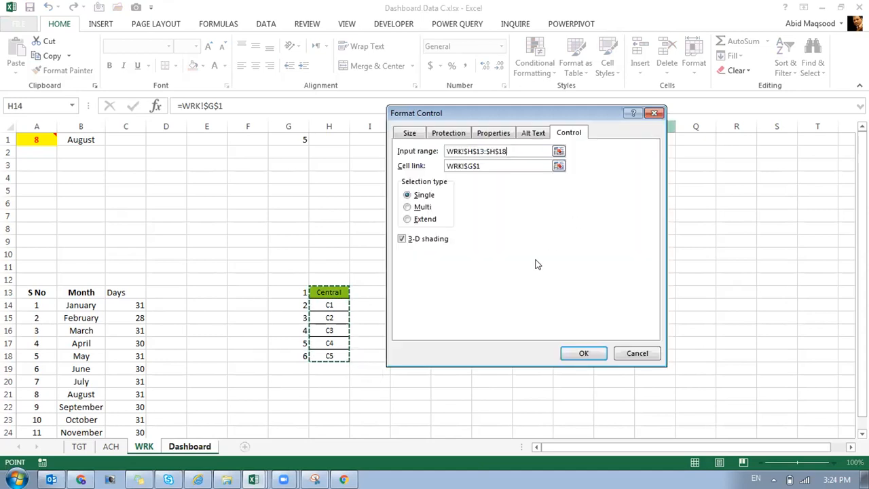
click(583, 353)
click(197, 241)
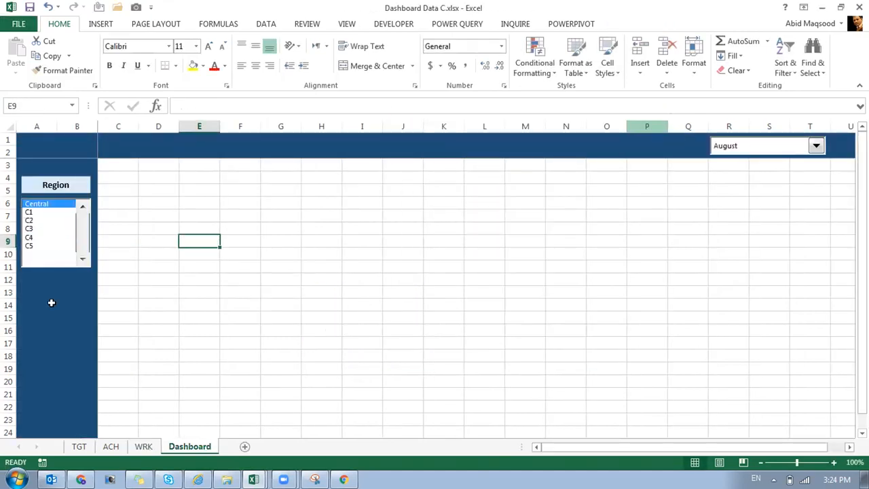
- Test the list box with several regions, ending on C4, and check the linked cell G1 on the WRK sheet
click(38, 221)
click(41, 231)
click(41, 238)
click(143, 446)
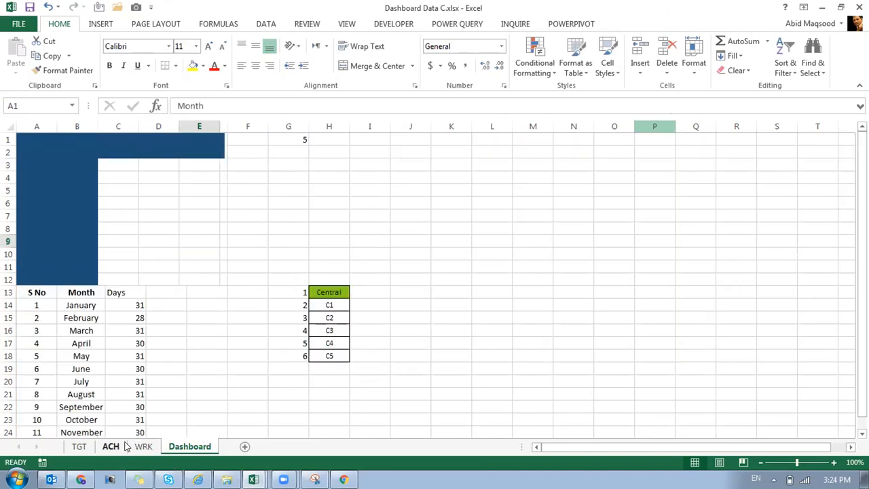
click(311, 141)
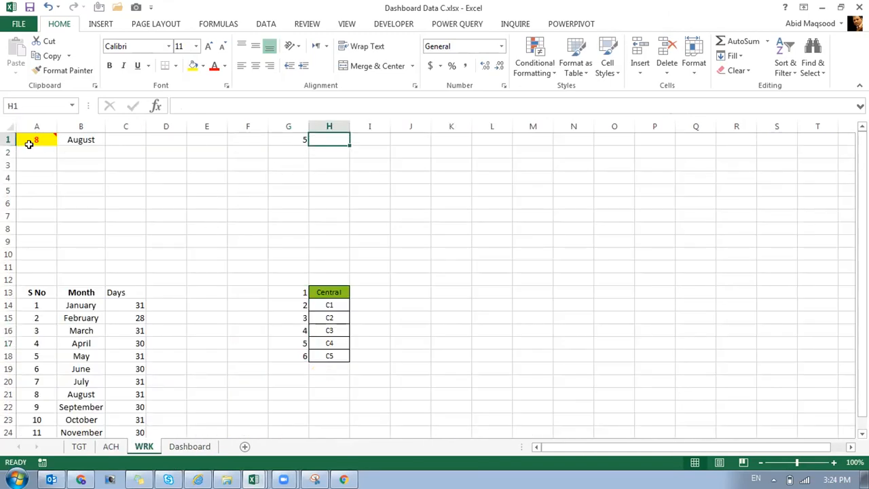
click(31, 149)
click(62, 70)
click(36, 139)
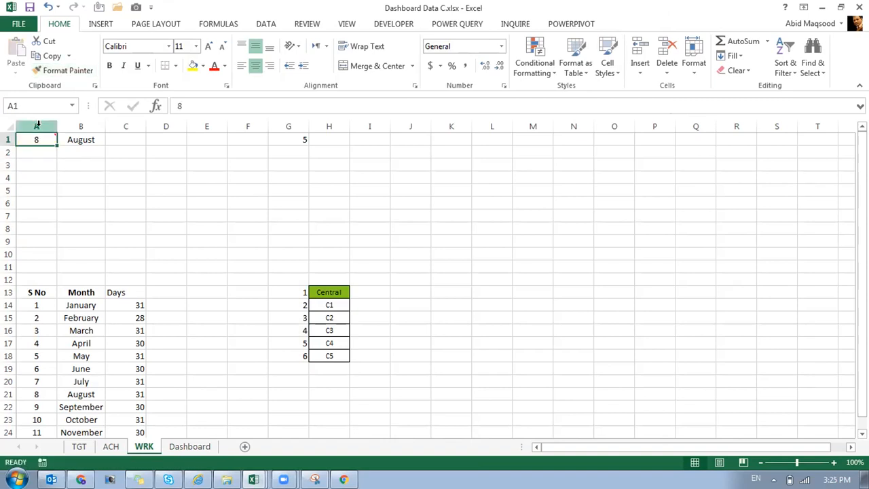
key(ctrl+z)
key(Escape)
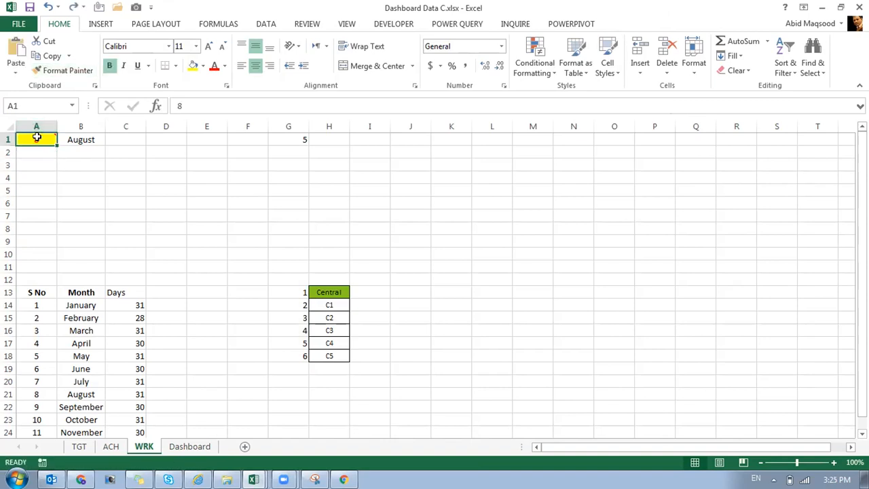
- Copy the yellow fill and bold red font formatting of WRK cell A1 to the linked cell G1
click(68, 71)
click(291, 140)
click(337, 142)
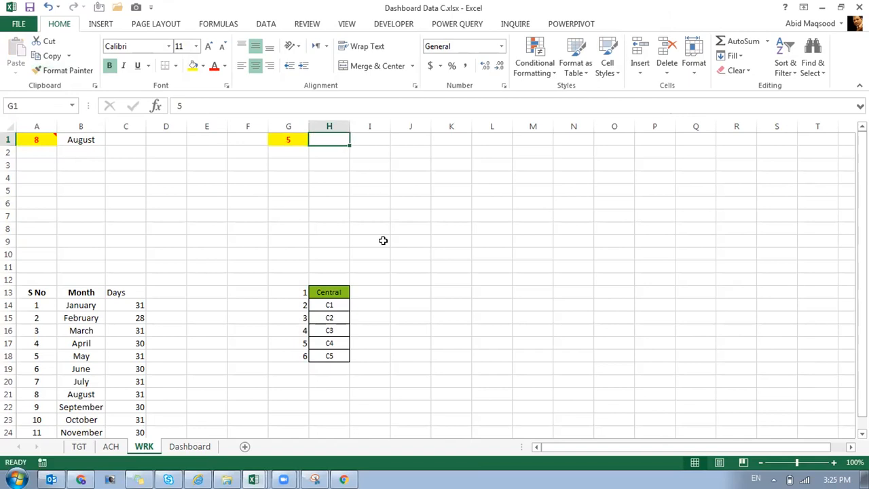
- Look up the selected region's name in WRK cell H1 with =VLOOKUP(G1,G13:H18,2,0) and centre it horizontally and vertically
text(=vlo)
key(Tab)
key(Left)
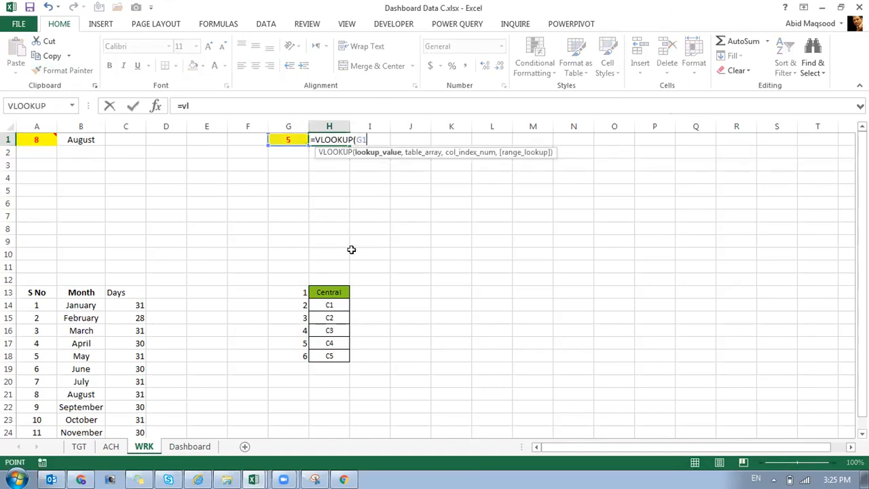
text(,)
drag(289, 294, 329, 358)
text(,)
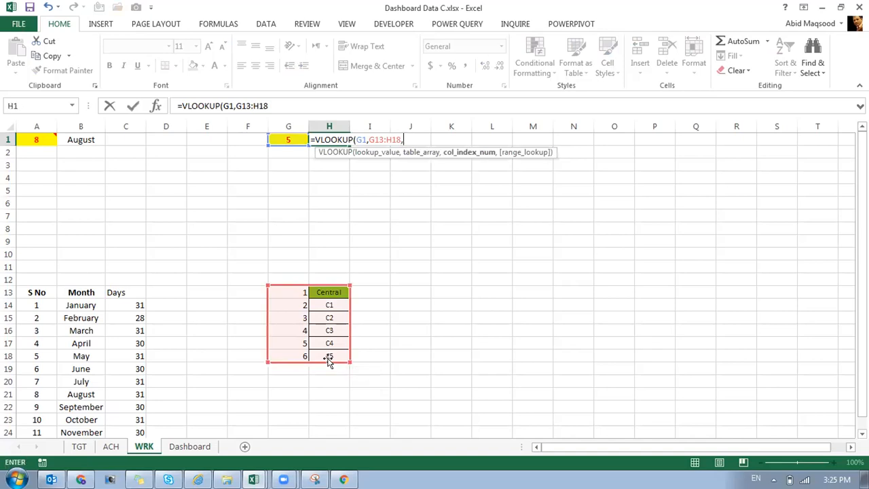
text(2,0))
key(Return)
key(Up)
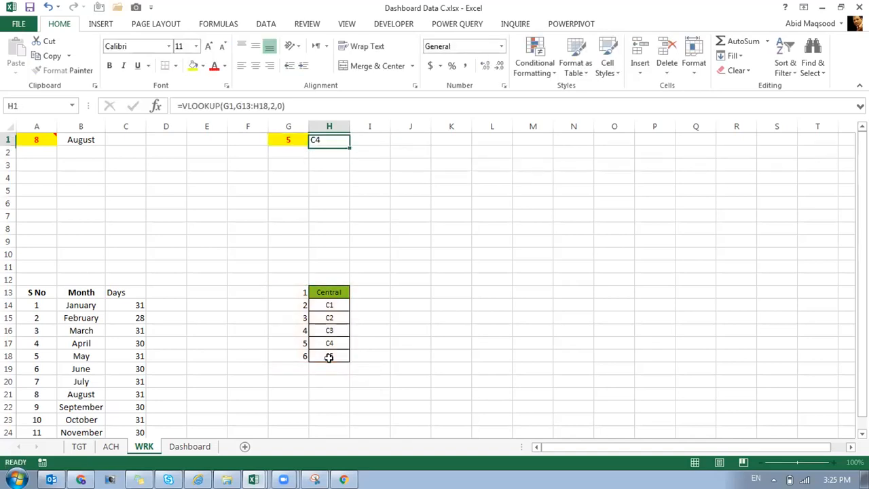
click(255, 46)
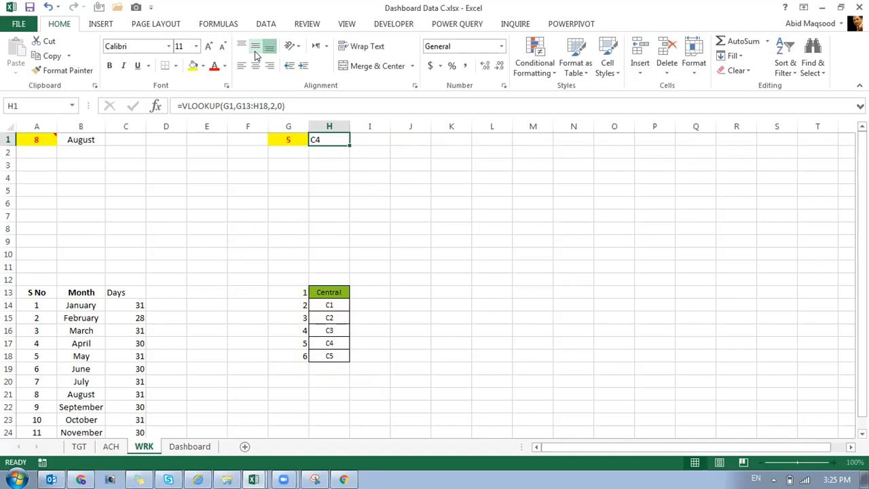
click(256, 66)
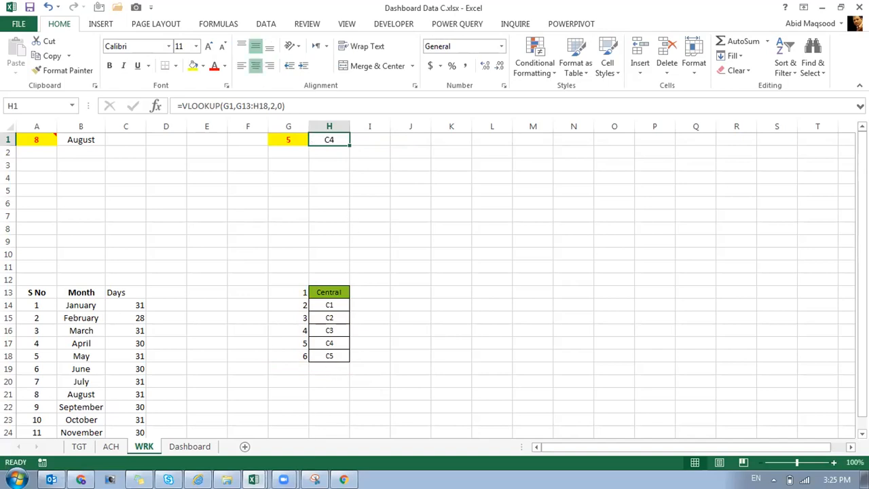
- Select region C2 in the Dashboard list box and check the region lookup in H1 on the WRK sheet
click(190, 447)
click(30, 219)
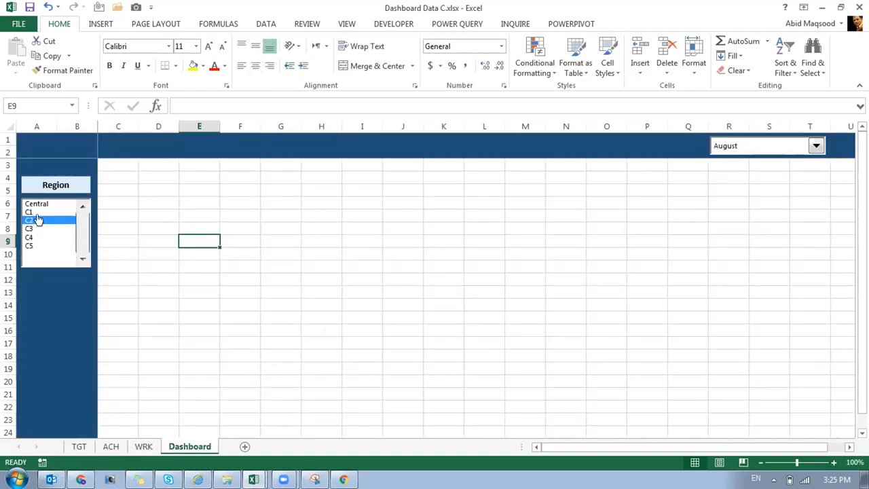
click(143, 446)
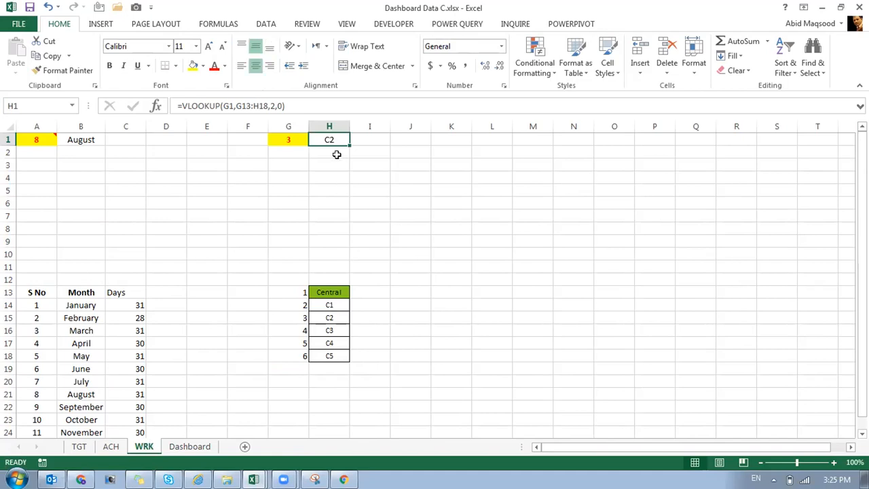
click(451, 242)
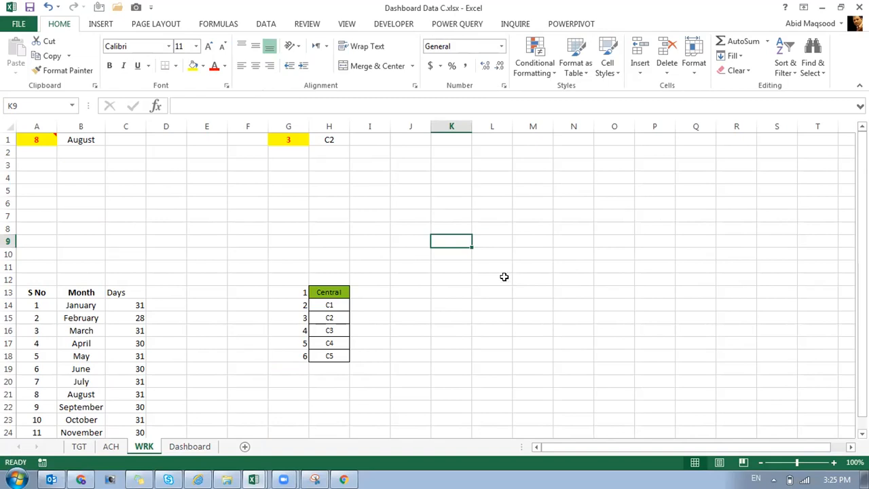
- Copy the Region and Grid ID columns, C and D, from the TGT sheet
click(78, 447)
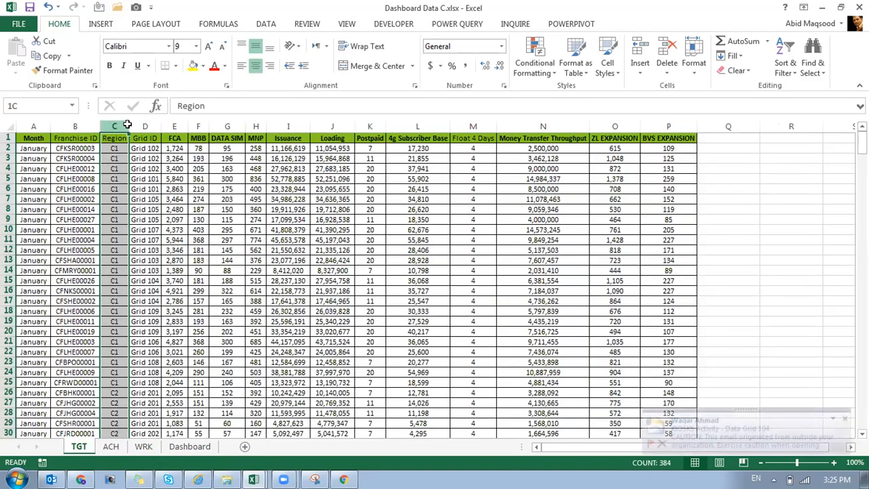
drag(127, 124, 133, 123)
key(ctrl+c)
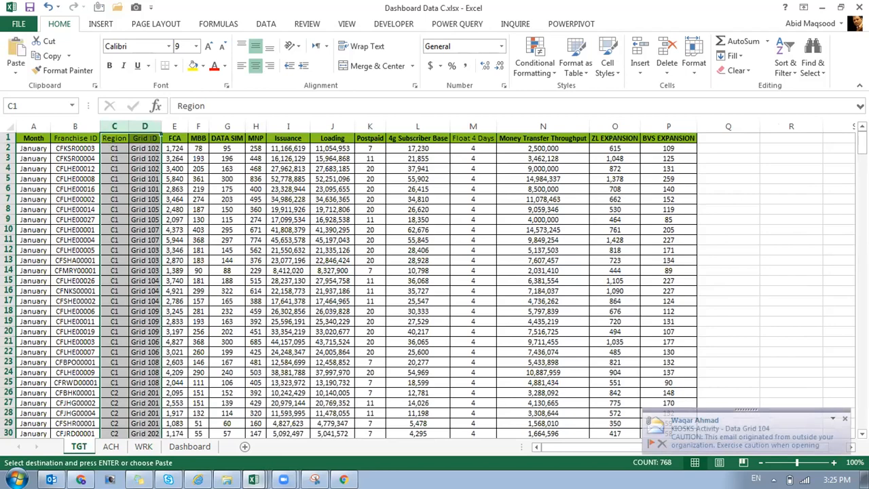
- Paste the copied Region and Grid ID columns from the TGT sheet into the Book3 workbook starting at column A
click(253, 479)
click(215, 395)
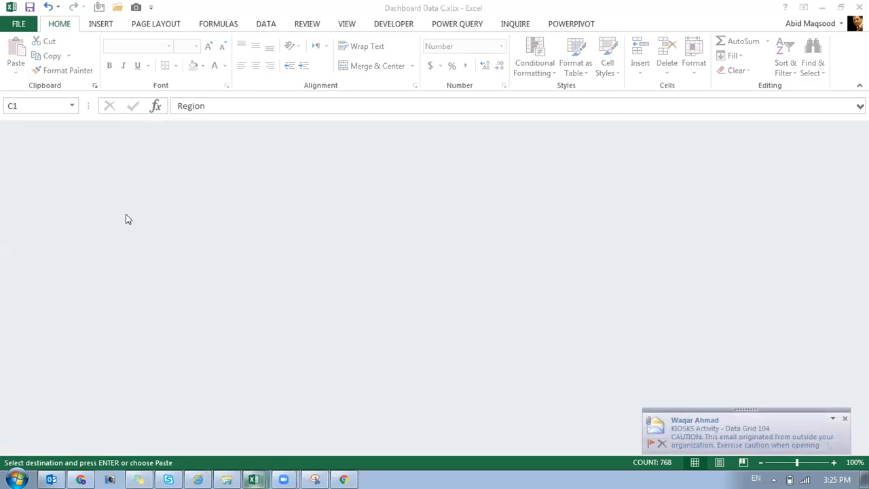
click(253, 479)
click(234, 452)
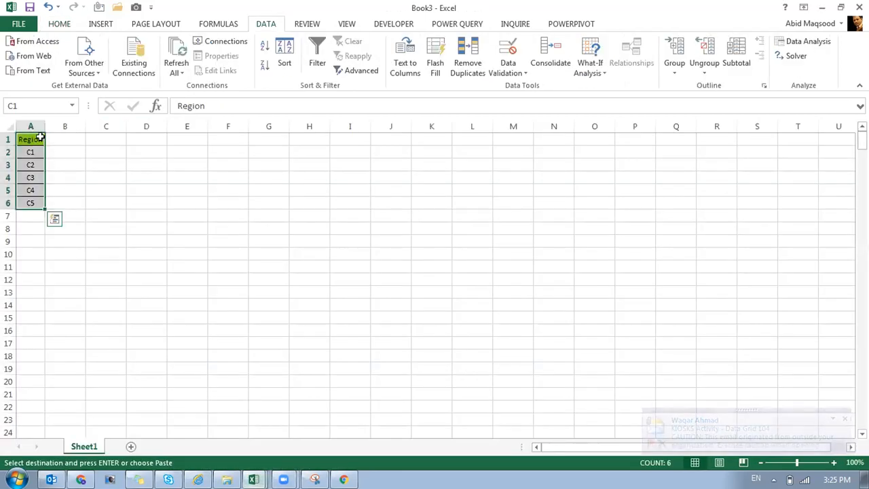
click(30, 127)
key(ctrl+v)
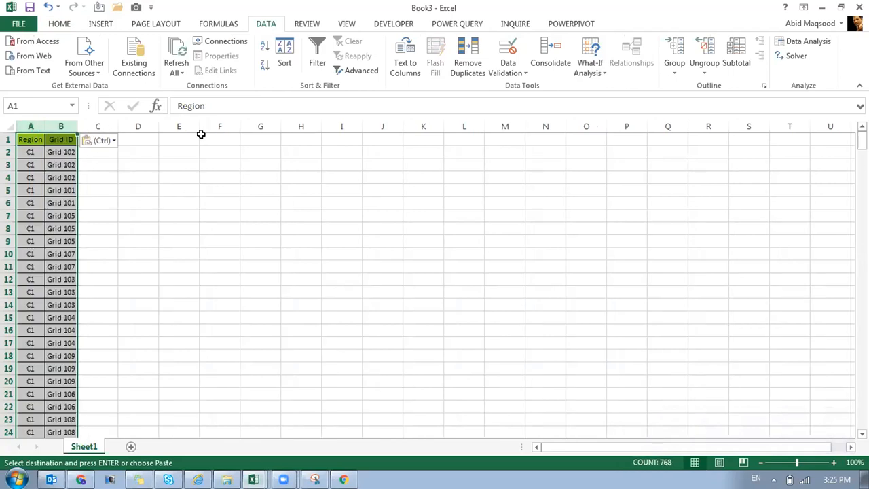
- Remove the duplicate Region and Grid ID combinations from the pasted columns
click(467, 59)
click(495, 202)
click(398, 251)
click(581, 317)
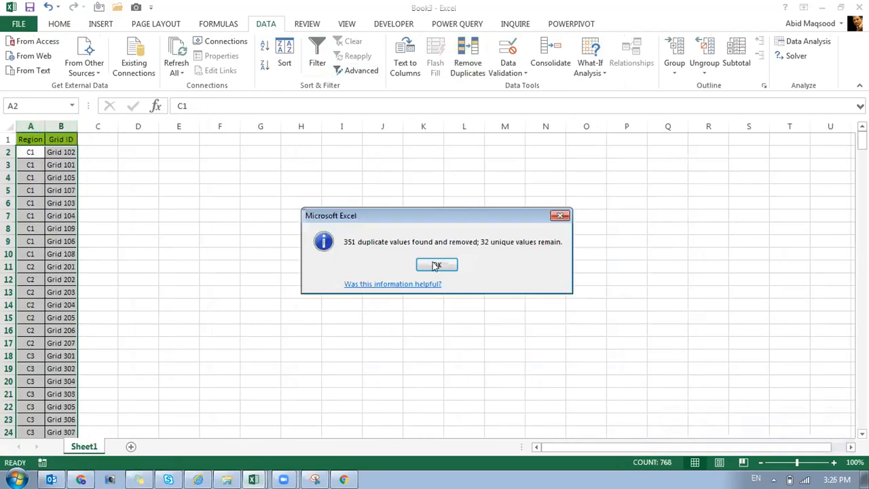
click(442, 264)
- Sort the unique list by Grid ID in ascending order using a temporary filter, and remove the filter
click(47, 140)
key(ctrl+shift+l)
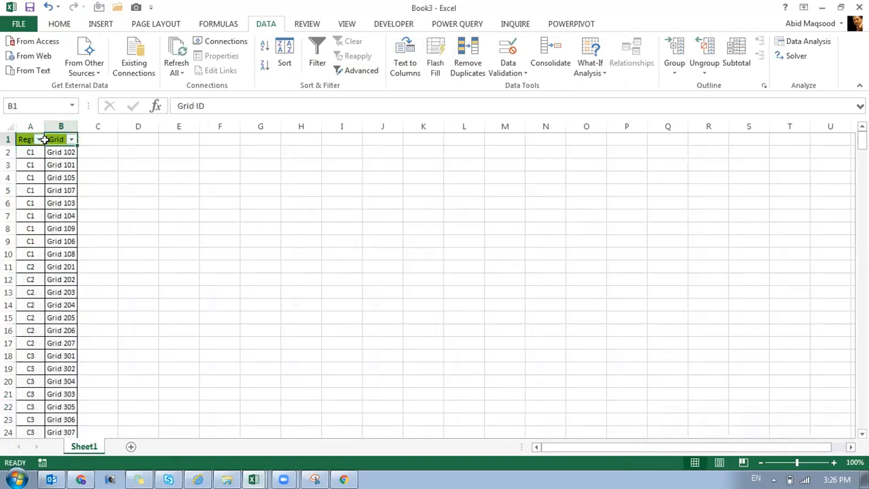
click(71, 139)
click(38, 151)
click(60, 166)
click(317, 62)
click(92, 179)
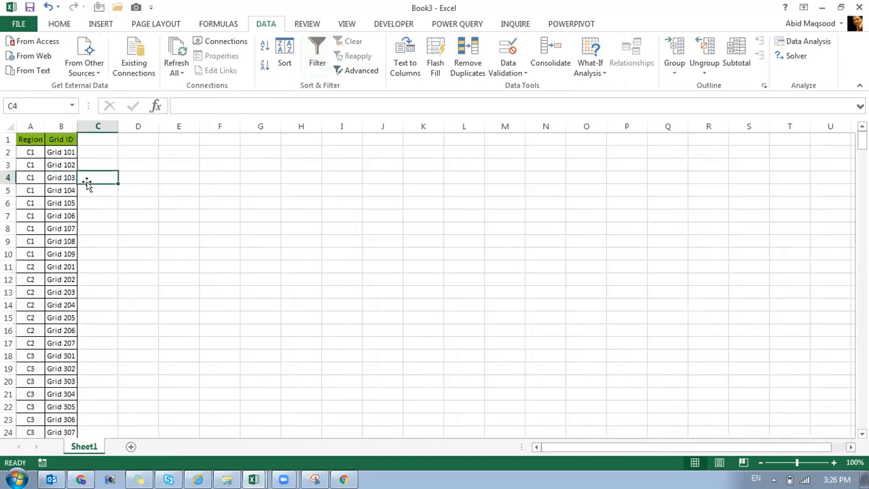
- Switch to the Dashboard Data C workbook and select C1 in the Region list box on the Dashboard sheet
drag(34, 151, 25, 254)
key(ctrl+w)
key(n)
key(alt+Tab)
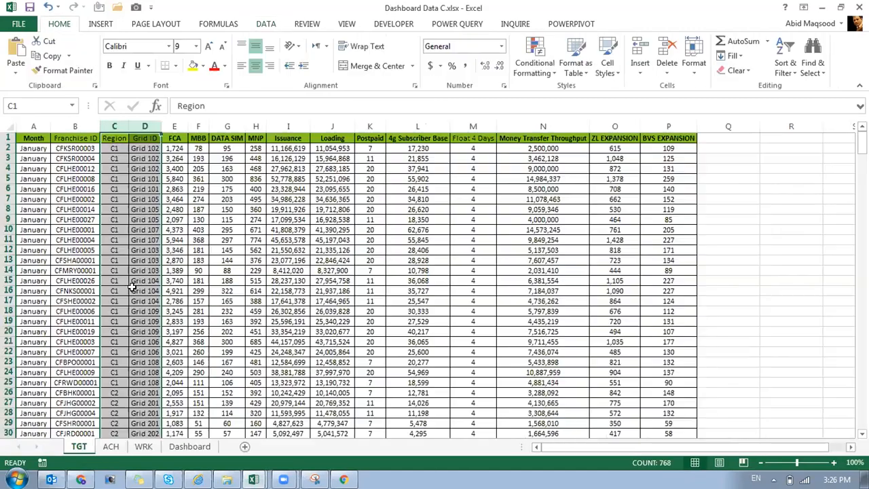
click(190, 446)
click(45, 212)
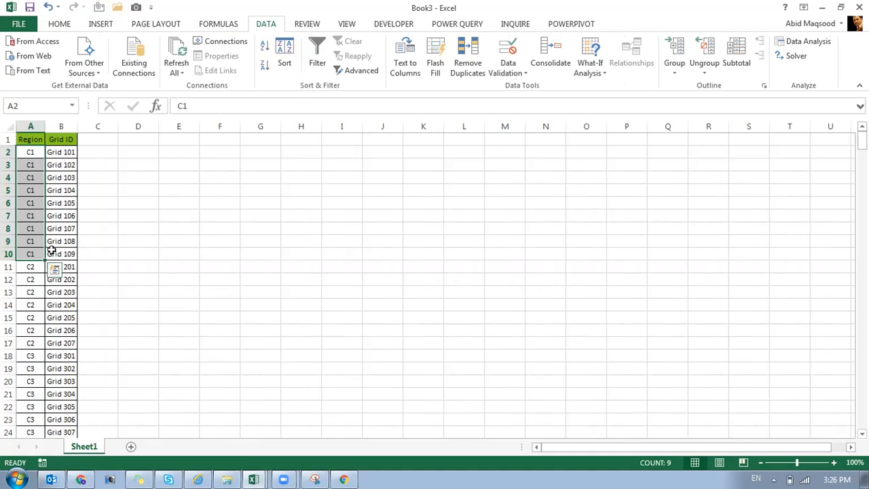
- Copy the sorted Region and Grid ID list with its headers from Book3 and return to the Dashboard Data C workbook
scroll(51, 251, down, 3)
drag(31, 151, 32, 239)
scroll(32, 238, down, 3)
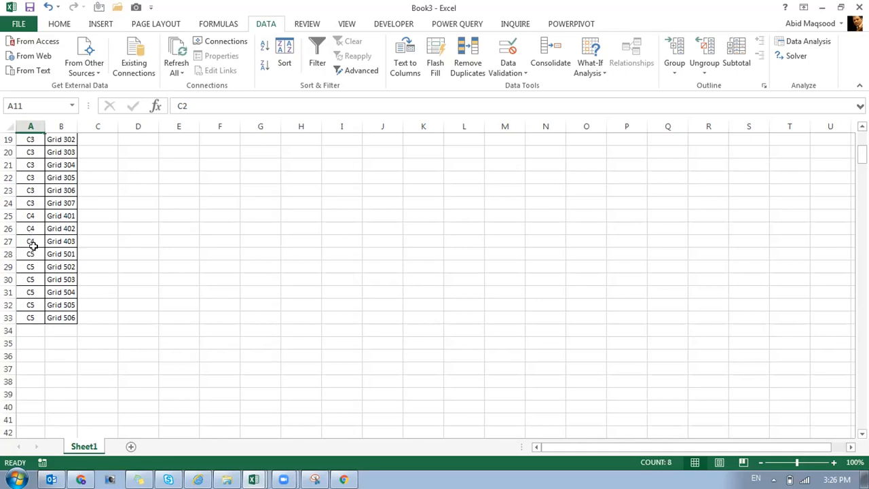
scroll(34, 228, up, 6)
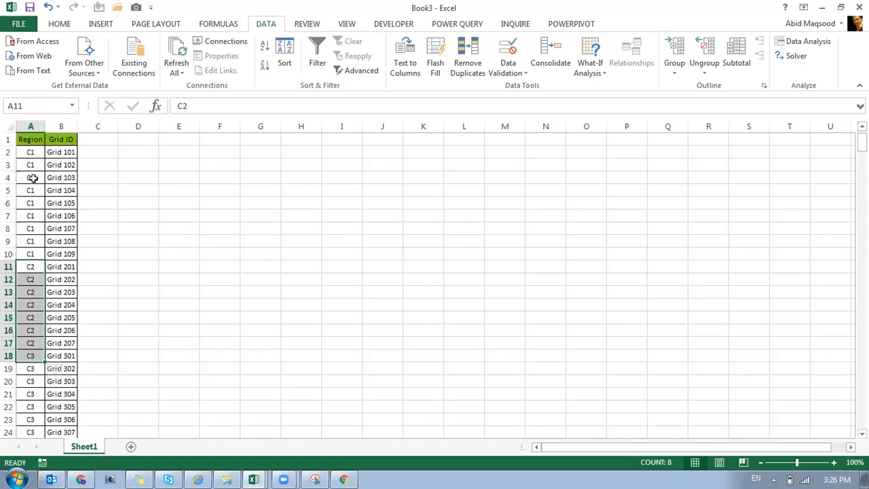
drag(35, 140, 60, 416)
key(ctrl+c)
key(alt+Tab)
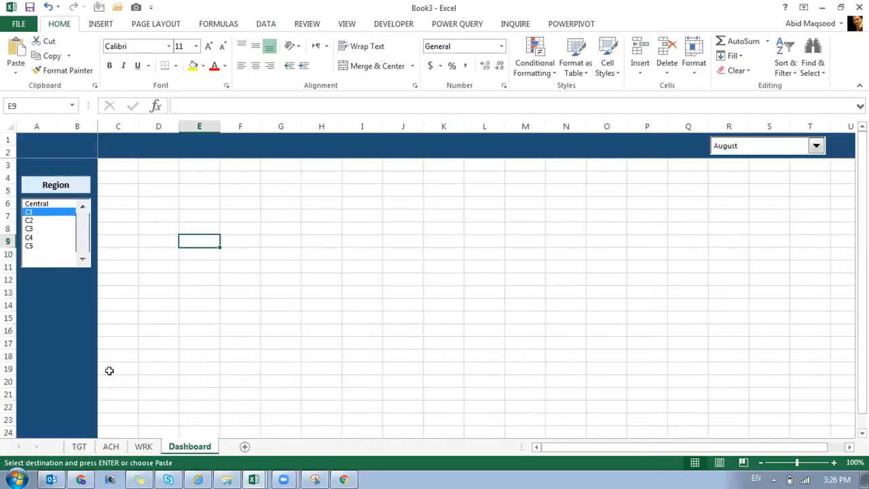
- Paste the Region and Grid ID list into the WRK sheet starting at cell L13
click(143, 446)
click(505, 291)
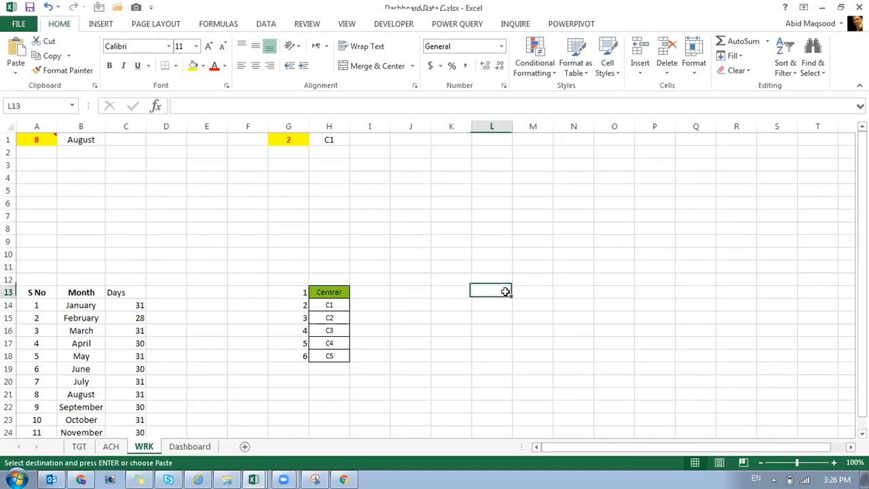
key(ctrl+v)
click(450, 307)
scroll(468, 333, down, 2)
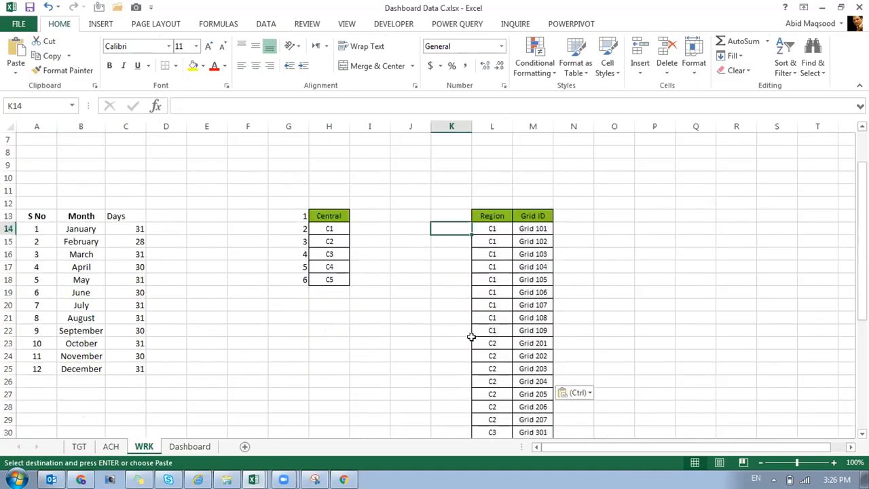
key(Escape)
key(Escape)
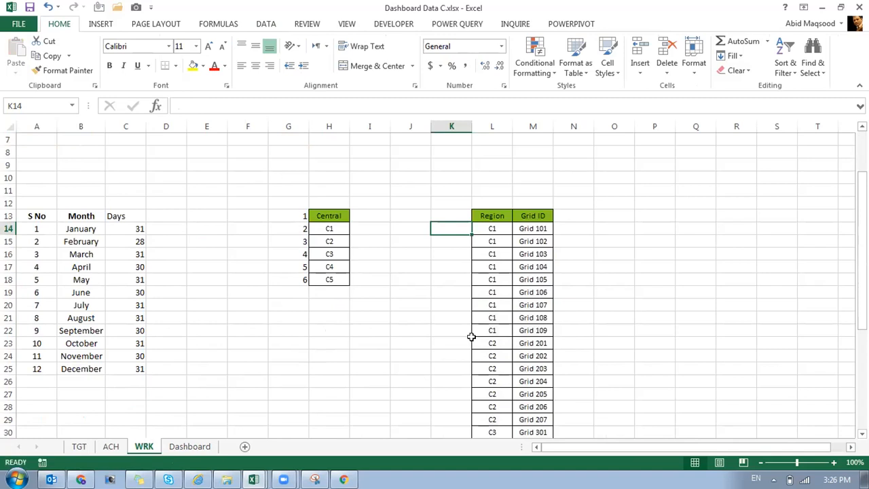
- Number the list rows in column K, with 1 at K13 and a series from 2 filled down from K14
text(2)
key(Return)
text(3)
key(Return)
key(Up)
key(Up)
key(shift+Down)
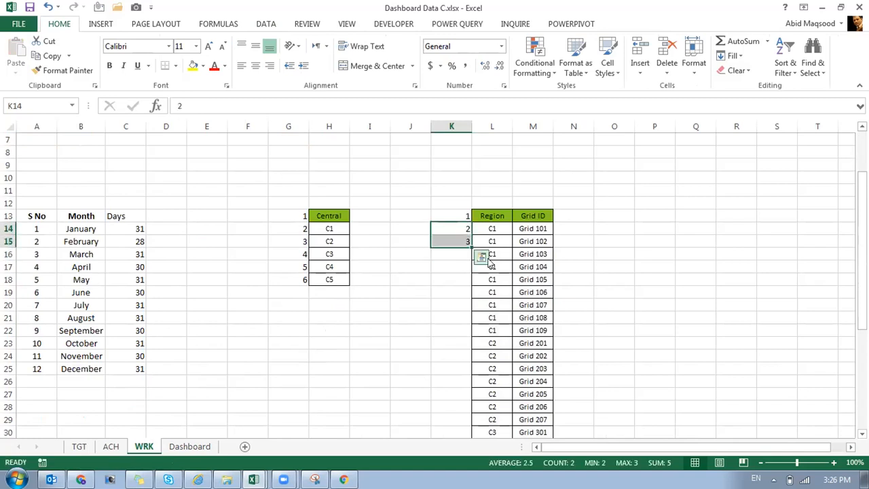
double_click(468, 248)
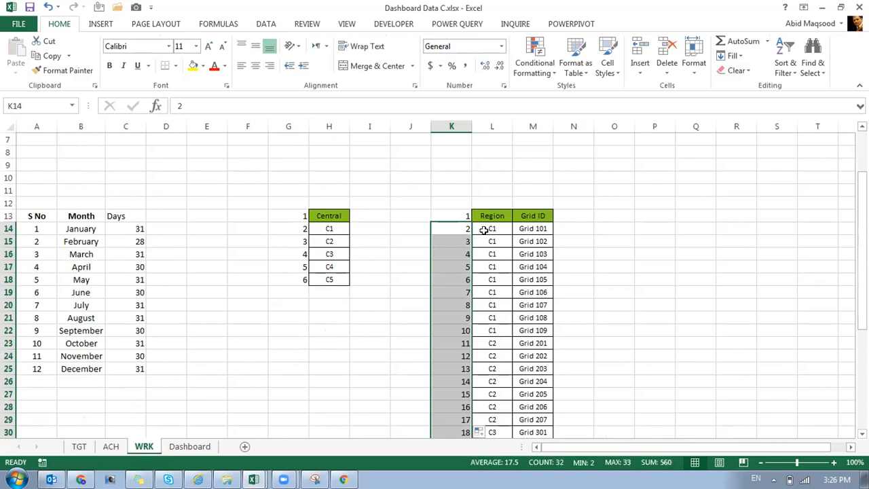
- Restart the numbering at 2 in K23 for the C2 grids and fill the series down column K
click(461, 343)
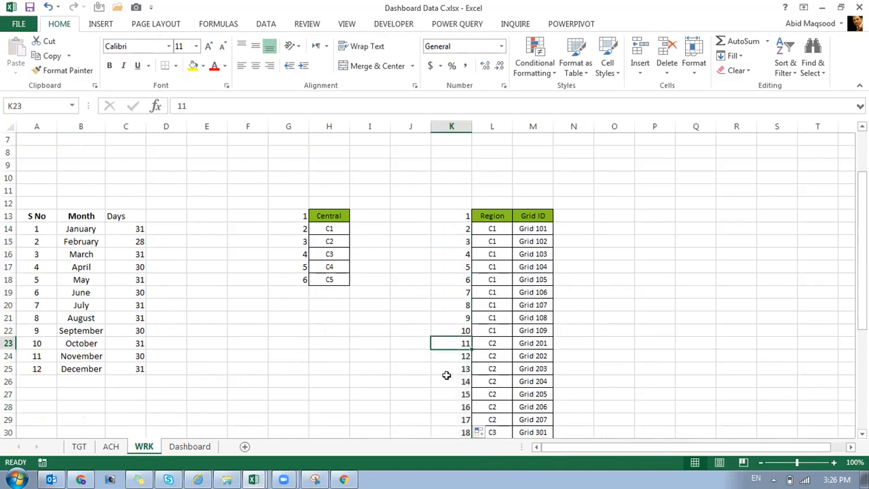
text(2)
key(Down)
text(3)
key(Up)
key(shift+Down)
key(shift+Down)
scroll(489, 326, down, 3)
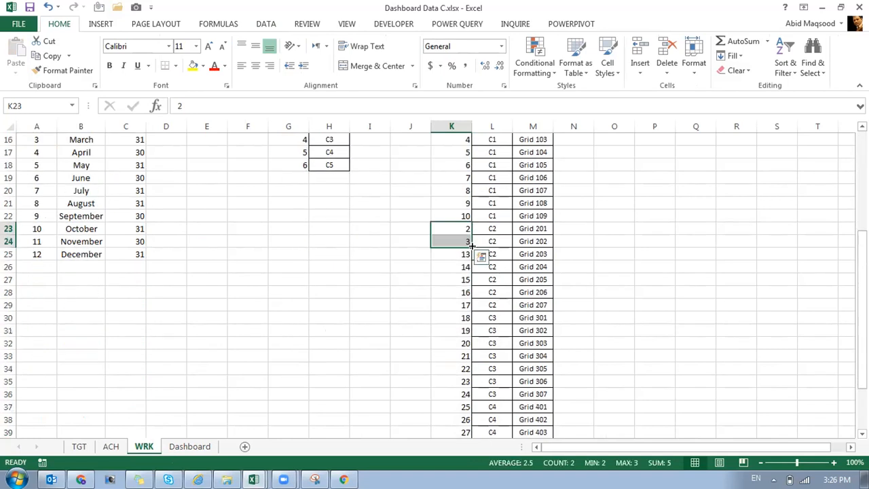
double_click(470, 244)
- Restart the numbering at 2 in K30 for the C3 grids and fill the series down column K
click(454, 319)
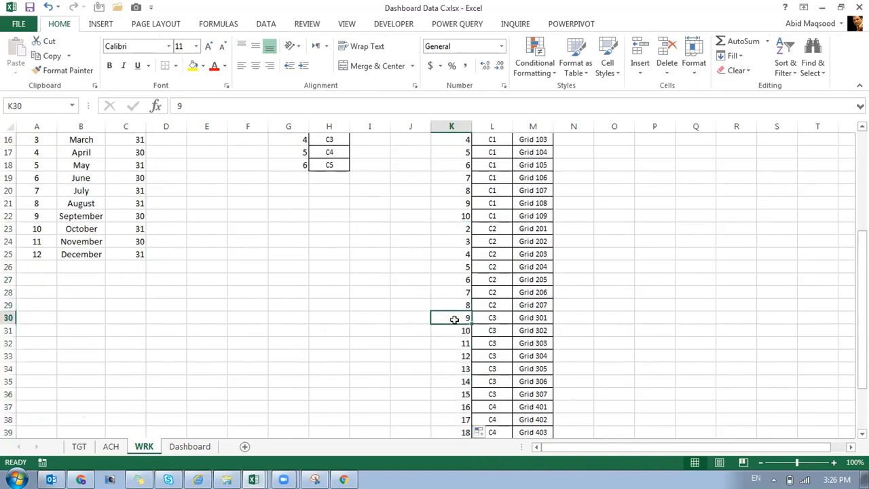
text(2)
key(Down)
text(3)
key(Up)
key(shift+Down)
drag(469, 334, 467, 407)
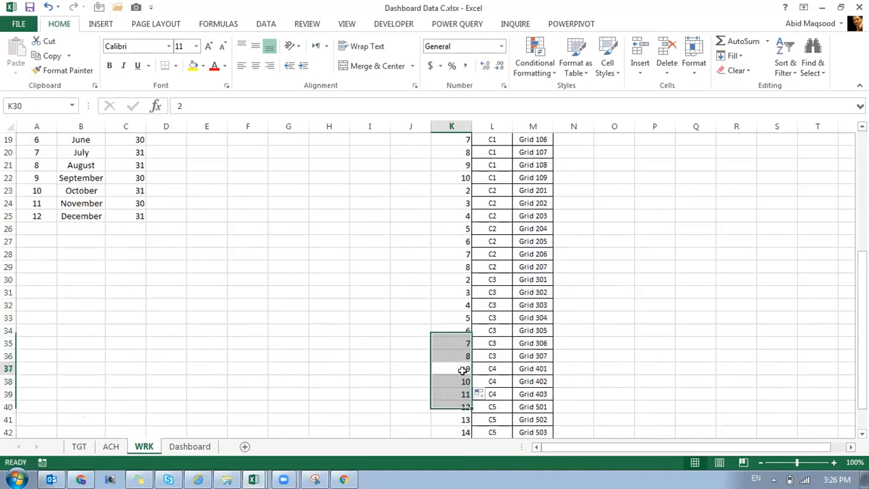
- Restart the numbering at 2 in K37 for the C4 grids and fill the series down column K
click(462, 370)
text(2)
key(Down)
text(3)
key(Up)
key(shift+Down)
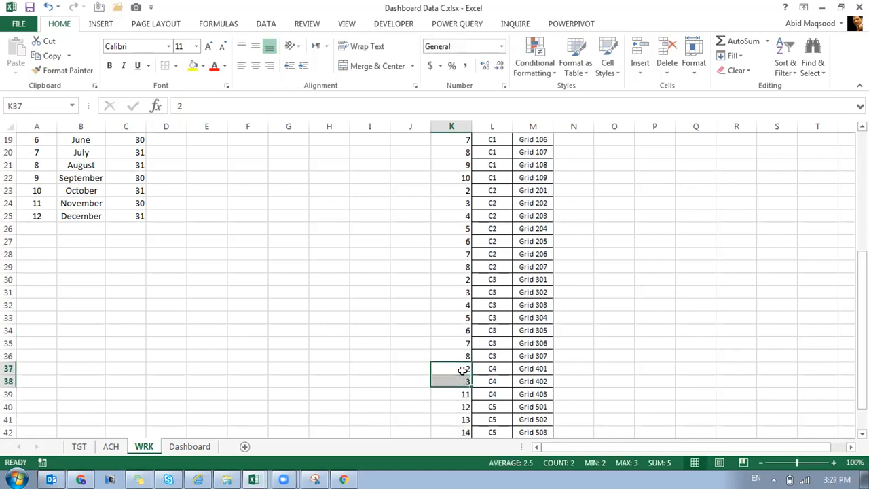
scroll(452, 365, down, 1)
mouse_move(469, 348)
mouse_down()
mouse_move(469, 398)
mouse_move(468, 360)
mouse_up()
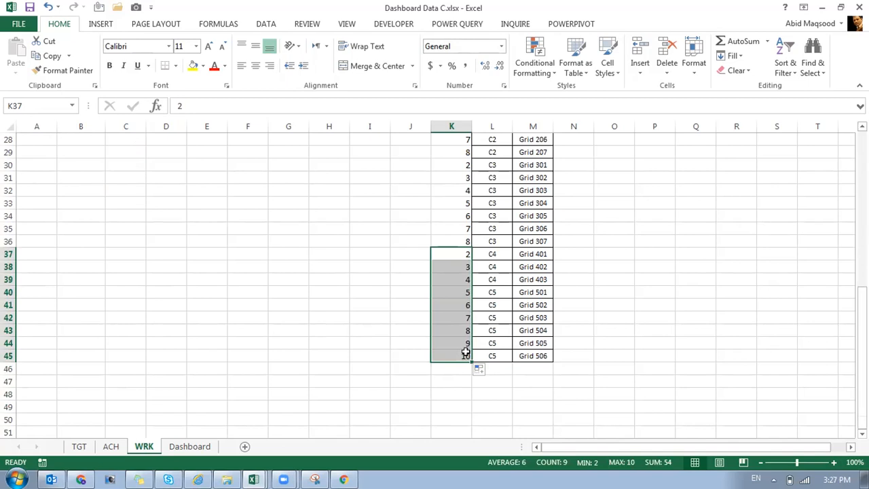
- Restart the numbering at 2 in K40 for the C5 grids and fill the series down to K45
click(459, 296)
text(2)
key(Down)
text(3)
key(Up)
drag(459, 299, 467, 357)
- Centre the numbers in column K both vertically and horizontally
scroll(468, 310, up, 9)
click(450, 127)
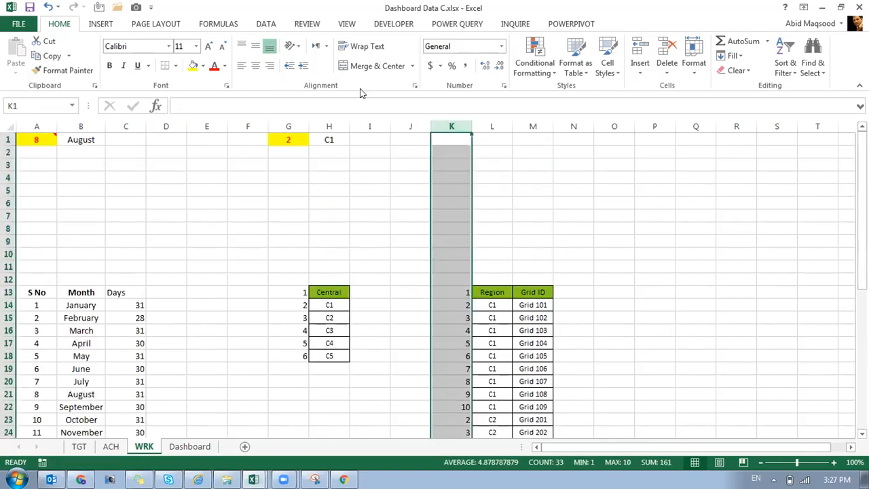
click(255, 45)
click(255, 65)
- Examine how the column K numbering restarts for each region's grids and compare it with the region index list
scroll(358, 203, down, 2)
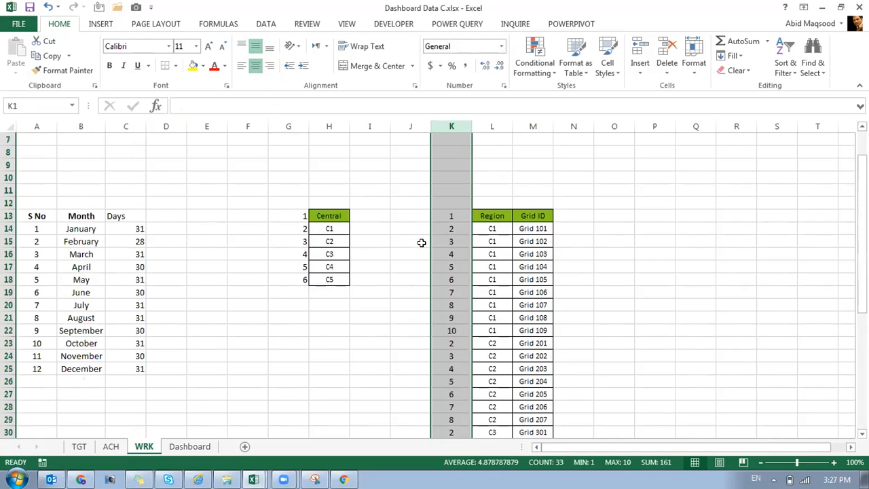
click(445, 215)
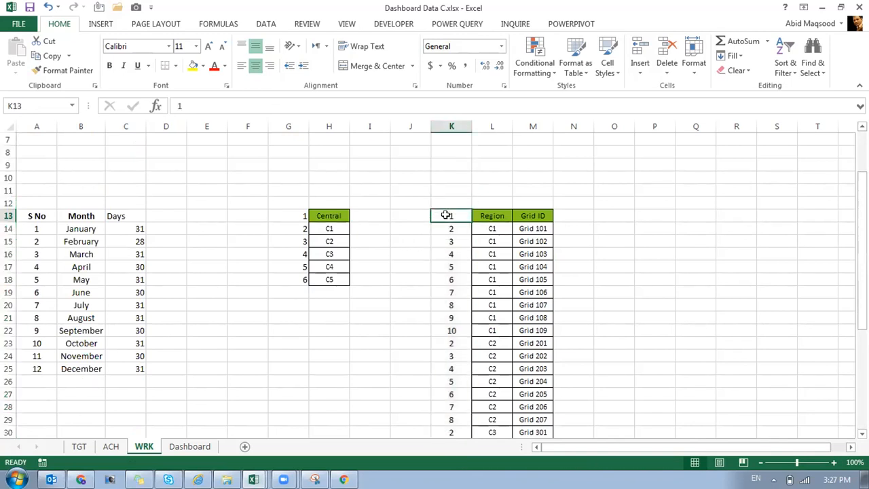
drag(289, 220, 330, 216)
drag(446, 215, 526, 216)
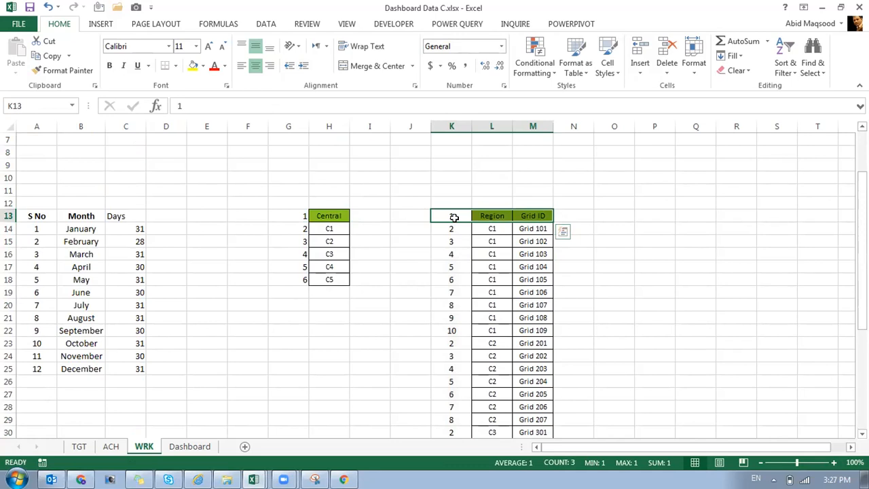
click(332, 227)
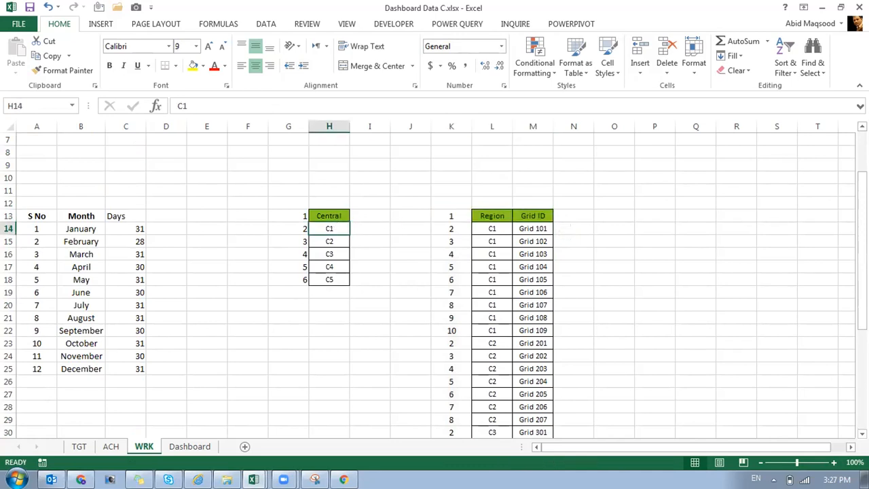
click(463, 231)
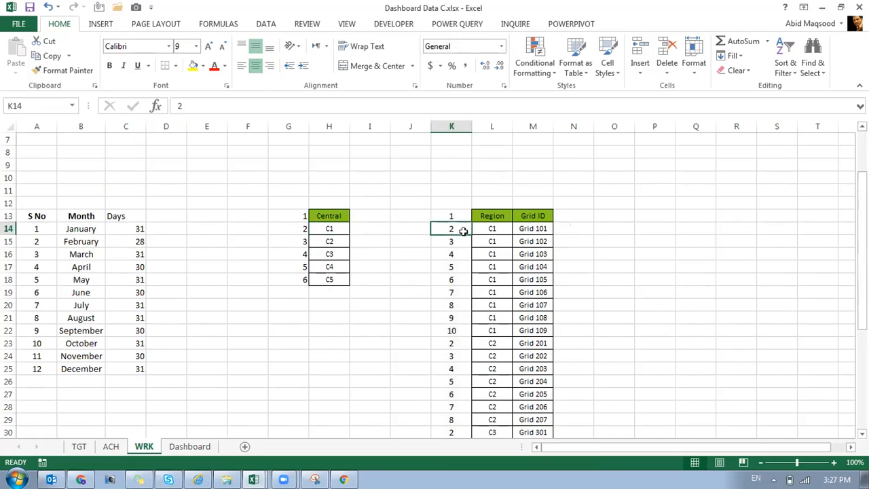
click(539, 325)
shift+click(529, 236)
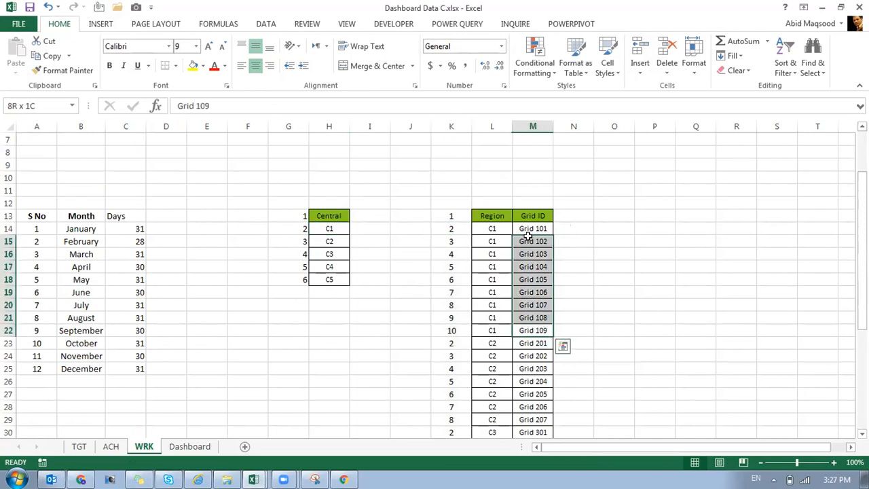
click(455, 336)
scroll(456, 329, down, 3)
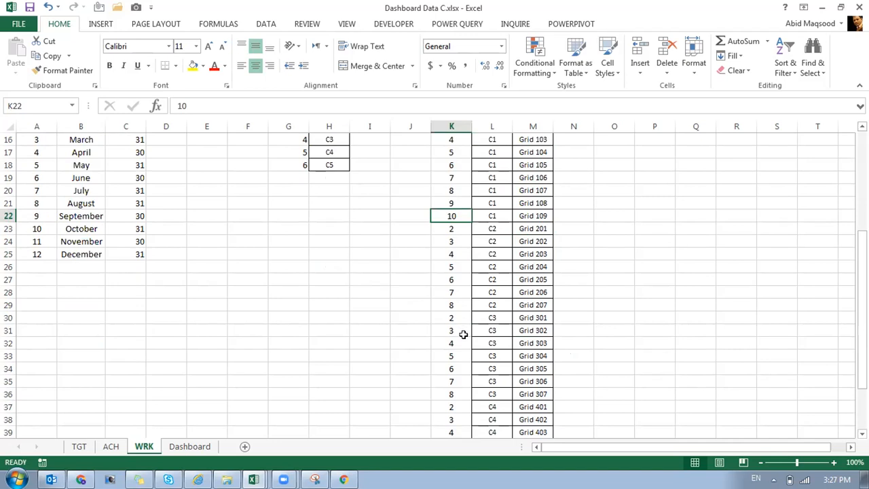
click(450, 393)
scroll(450, 393, down, 2)
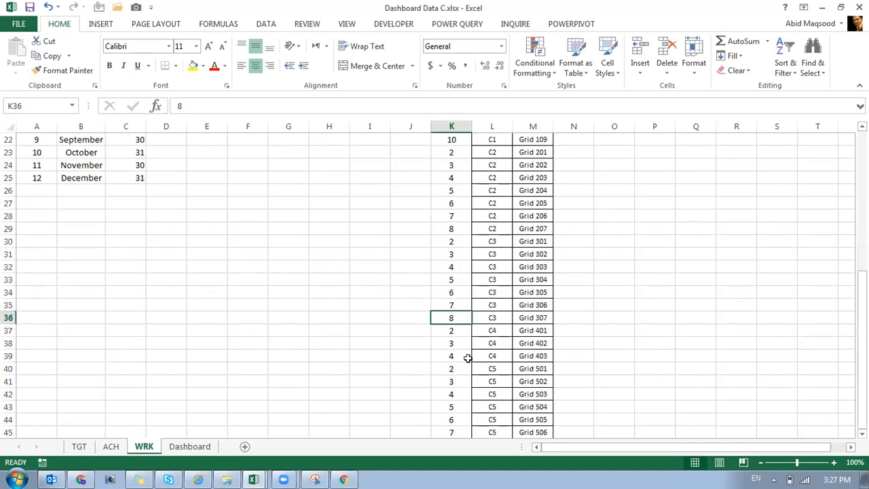
click(449, 331)
click(453, 367)
scroll(455, 366, down, 1)
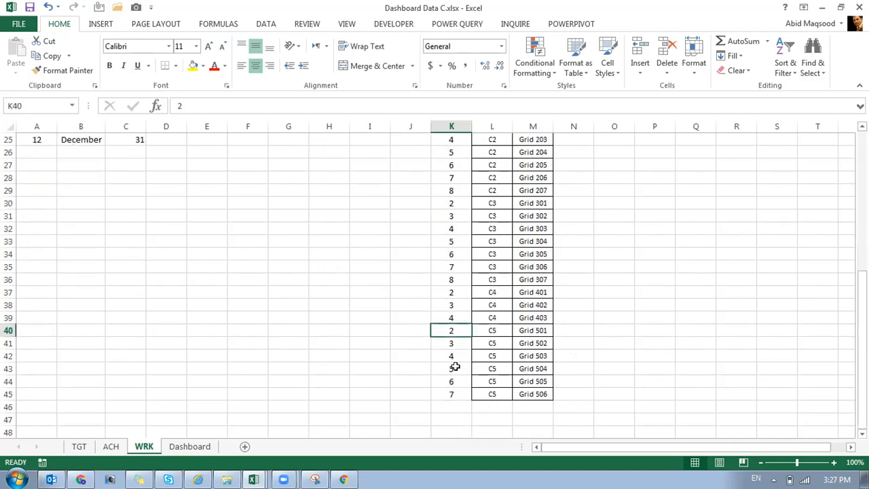
scroll(480, 311, up, 8)
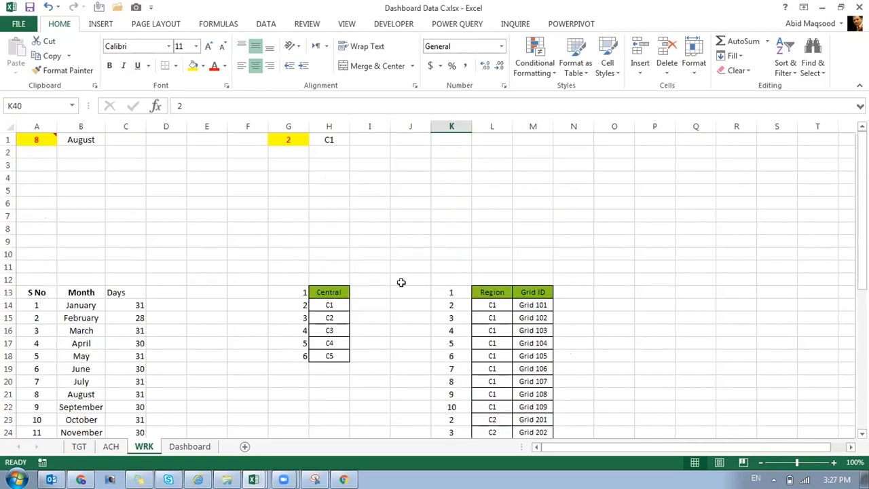
- Enter a formula in J13 that joins the region in L13 with the number in K13
click(408, 303)
key(Up)
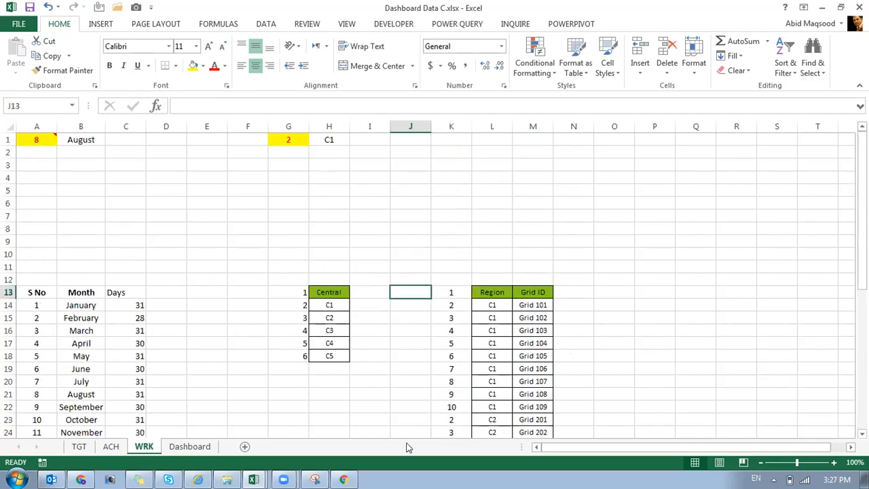
text(=)
key(Right)
key(Right)
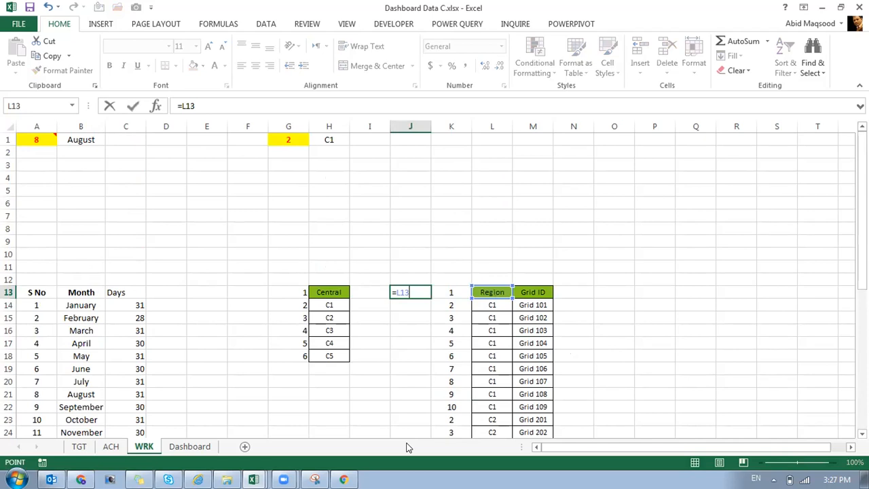
text(&)
key(Right)
key(Return)
key(Up)
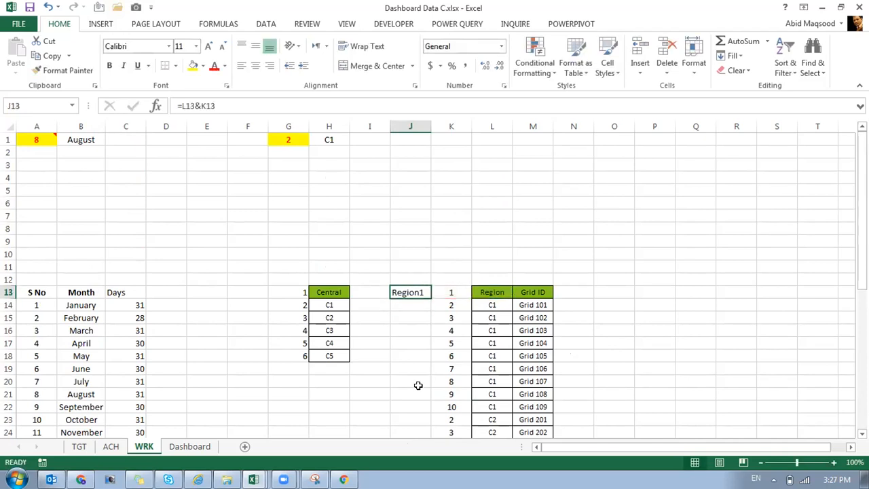
- Fill the joined key formula from J13 down to J45 and centre the keys vertically and horizontally
double_click(427, 296)
scroll(427, 296, down, 8)
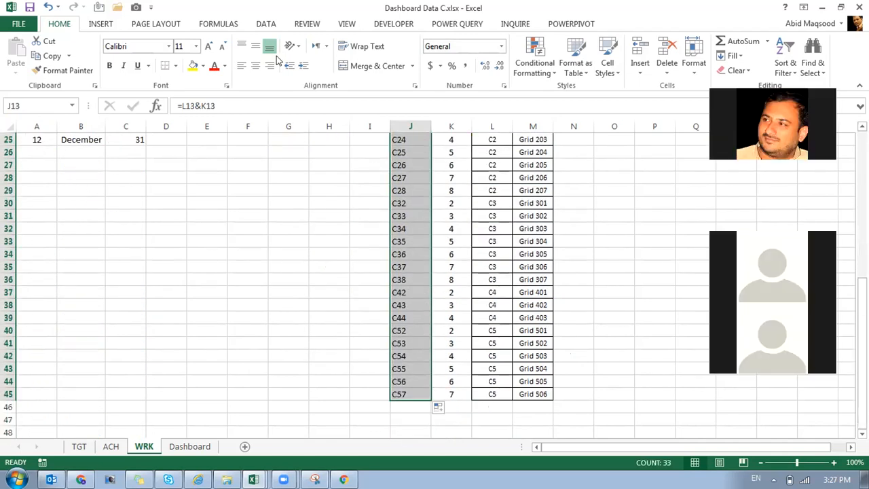
scroll(378, 163, up, 8)
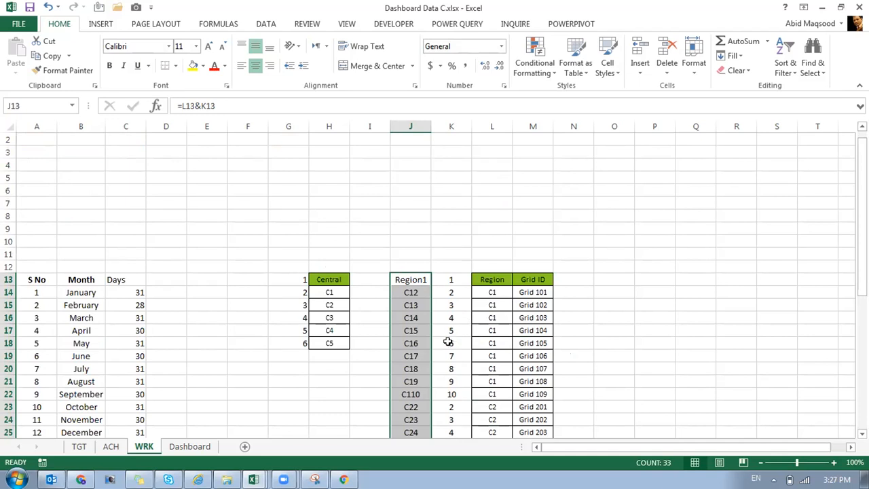
scroll(455, 326, down, 7)
scroll(435, 332, up, 7)
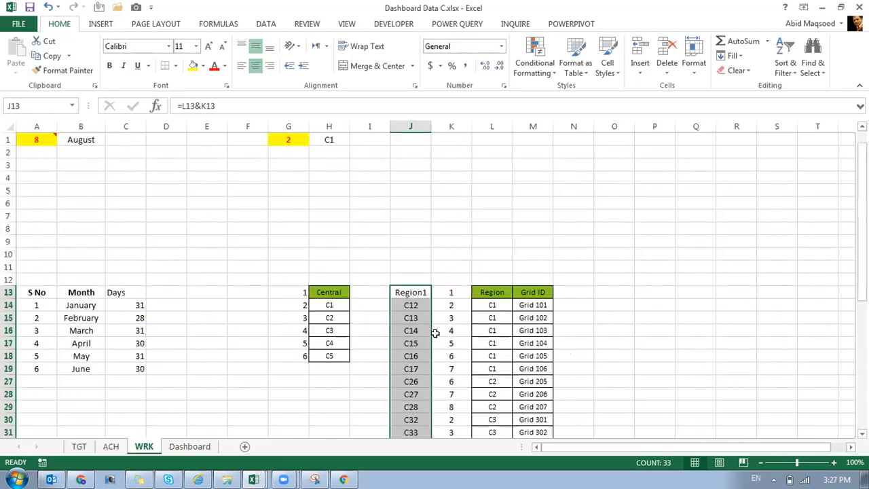
- Examine the combined keys in J14:J45 and compare them with the region and number of each grid
scroll(435, 332, down, 3)
scroll(435, 332, down, 1)
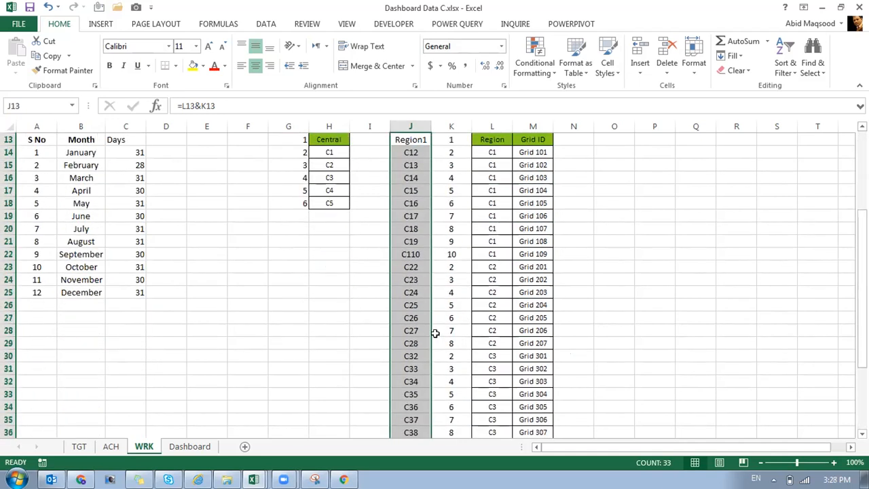
click(403, 152)
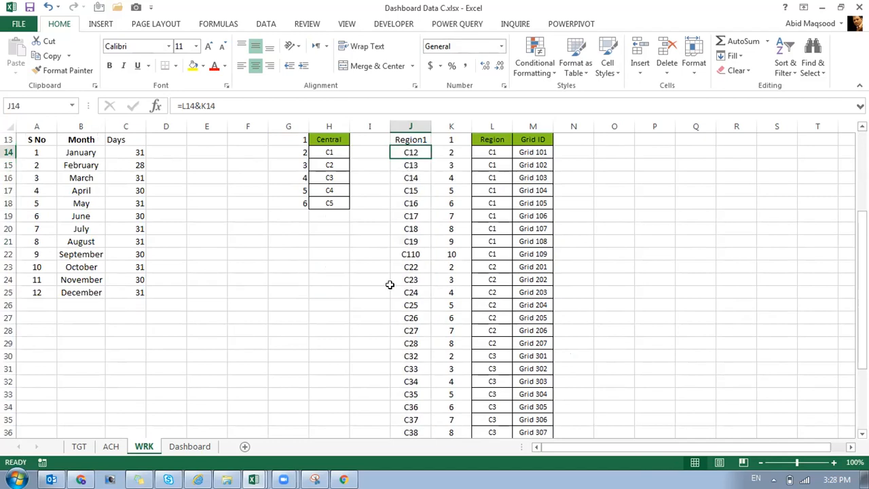
key(Down)
key(Down)
key(Down)
key(Down)
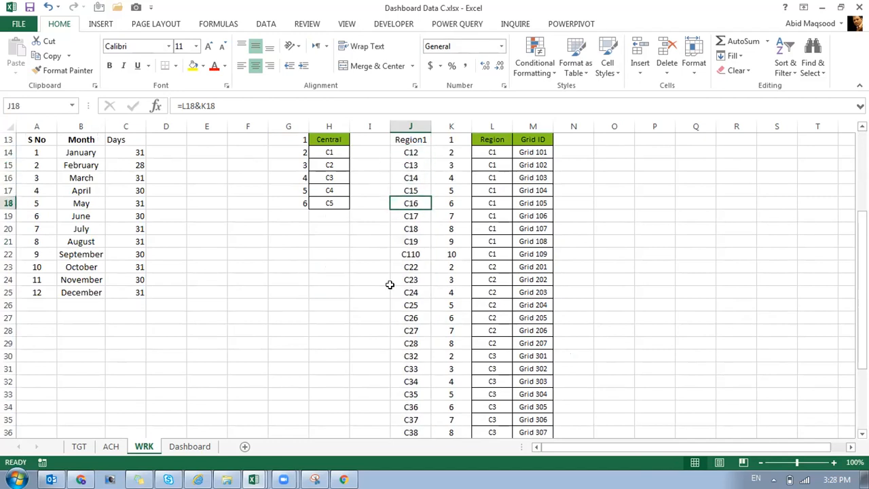
key(Down)
key(Down)
key(Down)
key(Down)
key(Down)
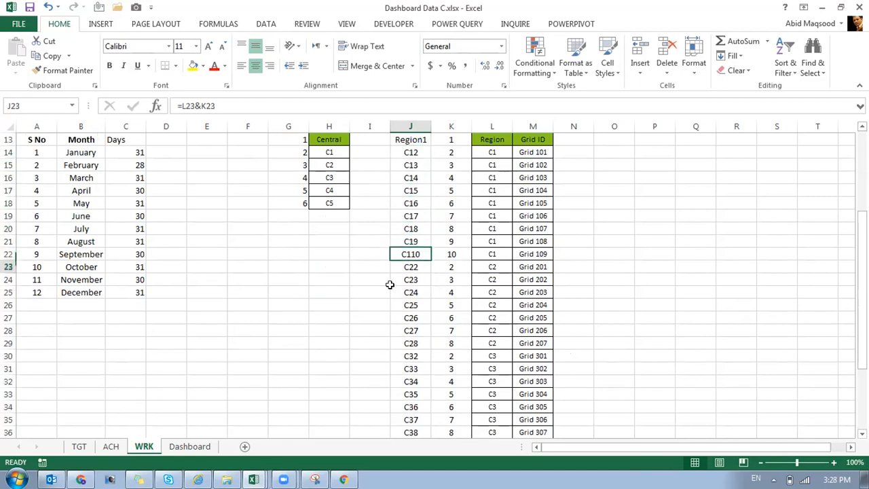
key(Down)
key(Down)
key(ctrl+Up)
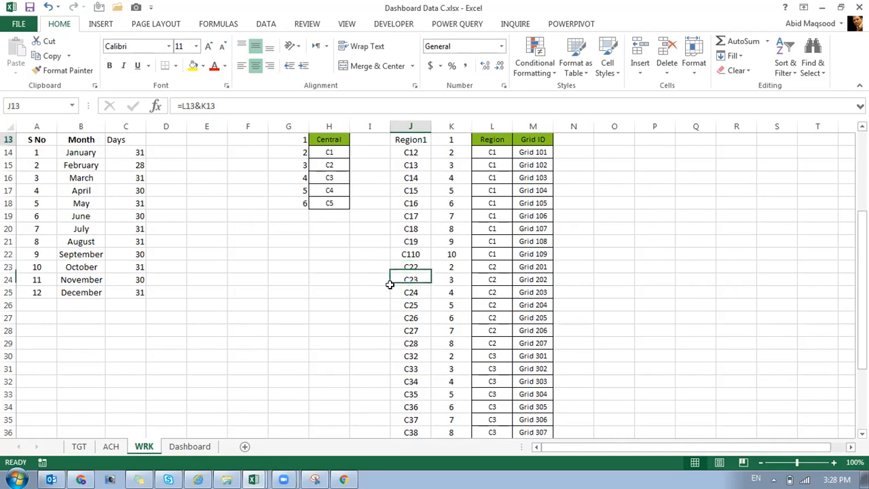
key(ctrl+Up)
key(ctrl+Down)
key(ctrl+Down)
key(ctrl+Up)
key(Down)
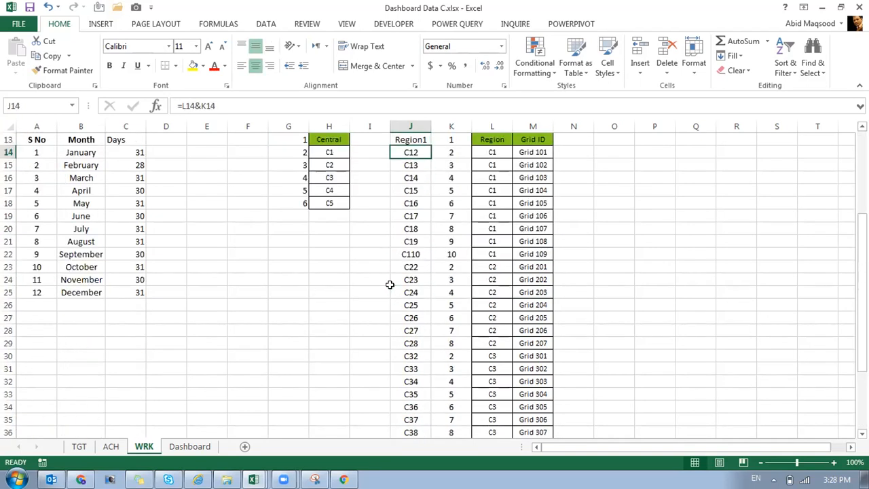
key(ctrl+shift+Down)
scroll(391, 283, up, 7)
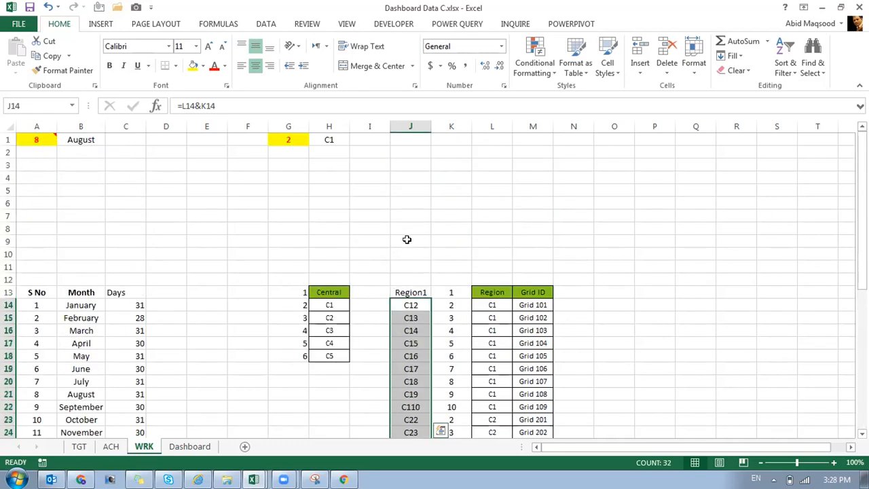
- Check the highest grid number in K13:K45 with a temporary MAX formula in K11
click(445, 262)
text(=max)
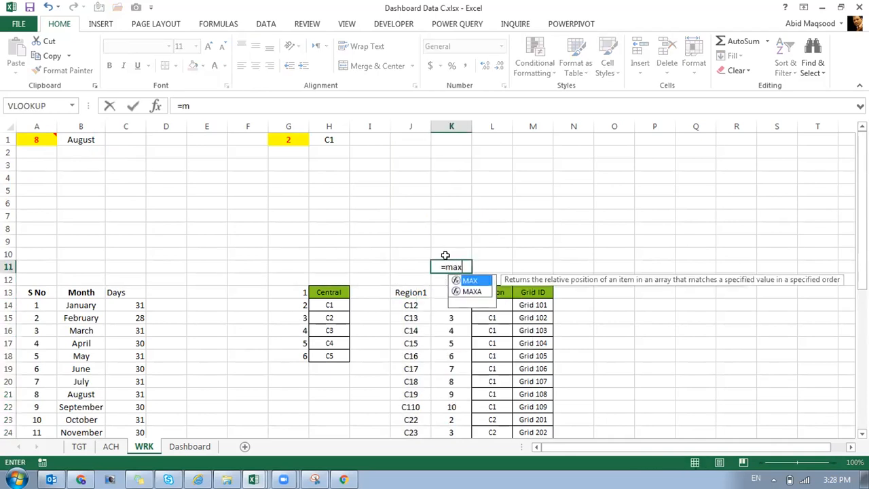
key(Tab)
key(Down)
key(Down)
key(ctrl+shift+Down)
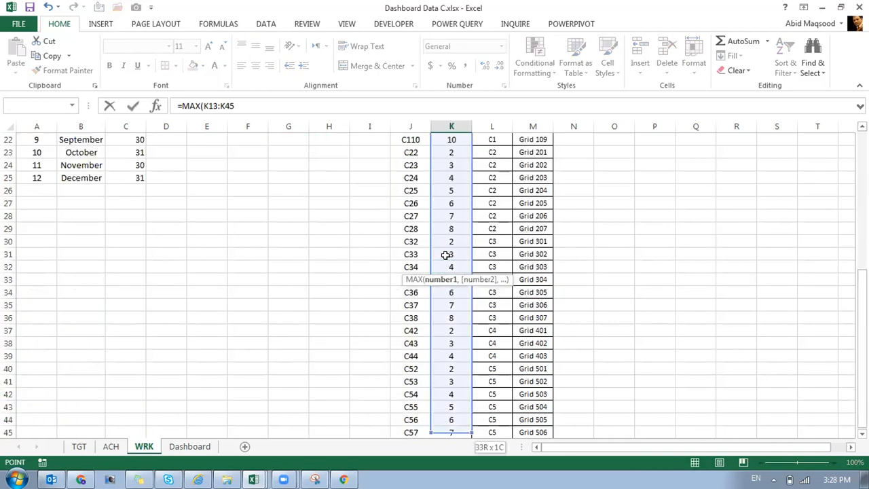
key(Return)
key(Up)
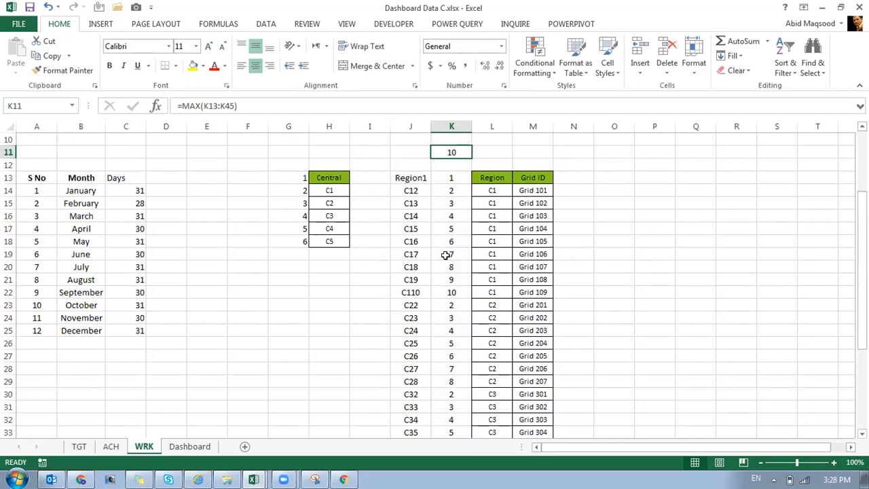
- Number the cells J2:J11 from 1 to 10 above the grid list
scroll(445, 254, up, 3)
click(415, 208)
click(405, 150)
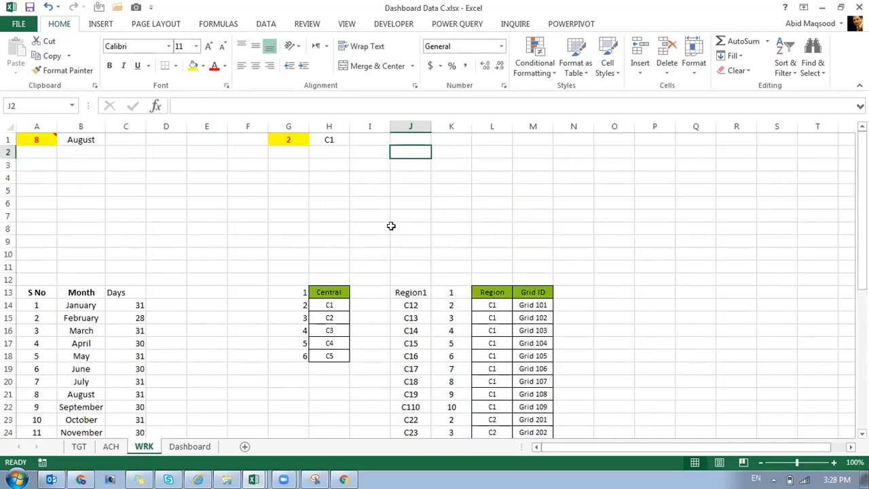
text(1)
key(Return)
text(2)
key(Up)
key(shift+Down)
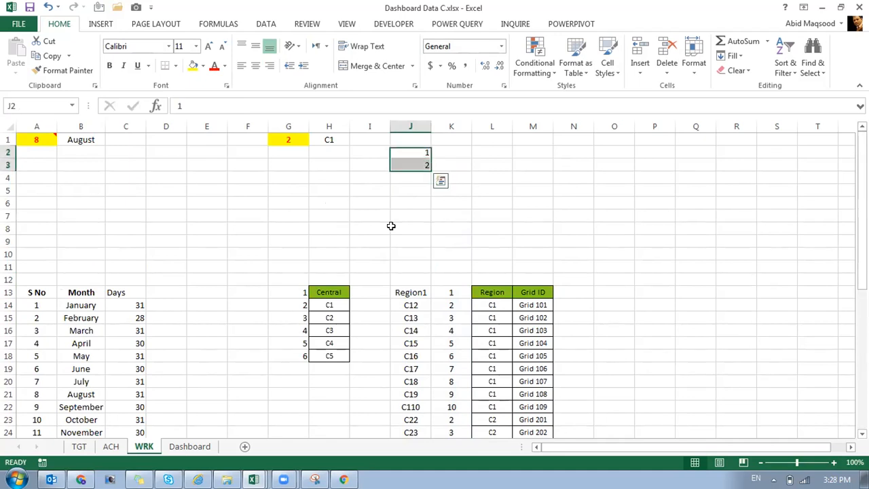
drag(430, 170, 428, 270)
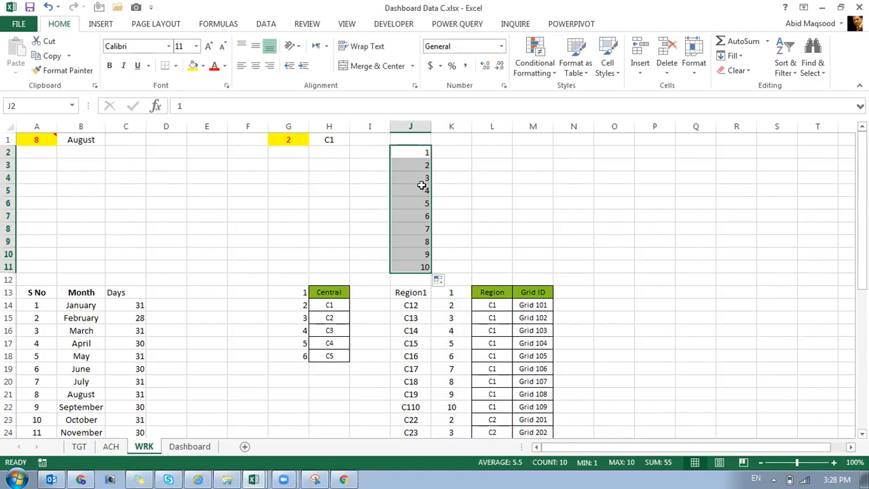
- Enter Total in both K2 and L2 as the first entry of the selection list
key(Right)
text(Total)
key(Right)
text(Total)
key(Return)
- Enter =$H$1&J3 in K3 to join the selected region with the row number, and fill it down to K11
text(=)
key(Up)
key(Up)
key(Left)
key(Left)
key(Left)
key(F4)
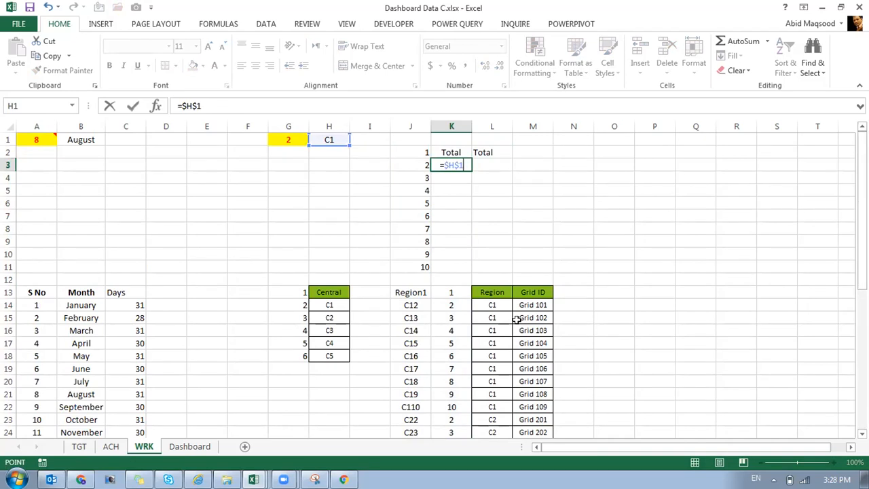
text(&)
key(Left)
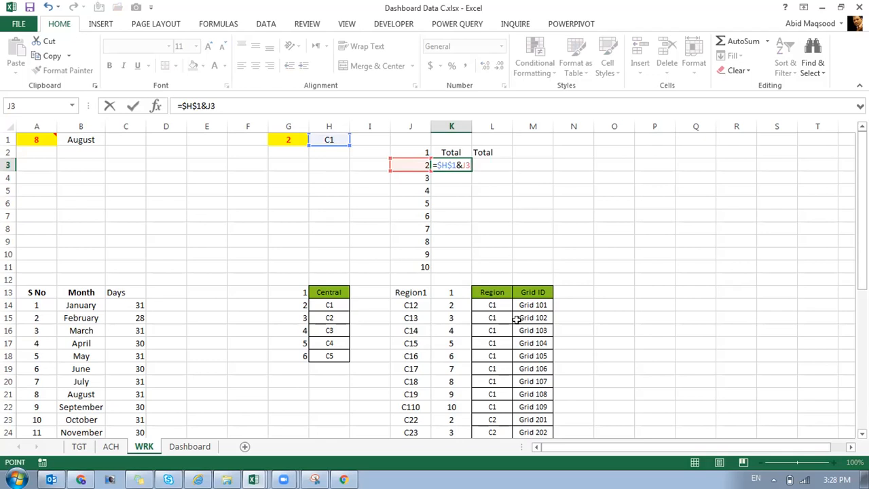
key(Return)
key(Up)
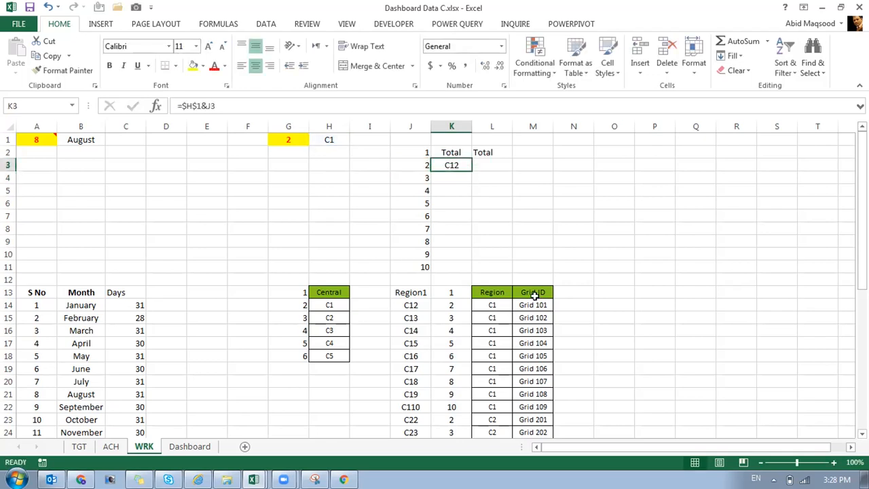
drag(471, 171, 469, 268)
- Compare the generated keys in K3:K11 with the keys in column J of the grid list
click(461, 166)
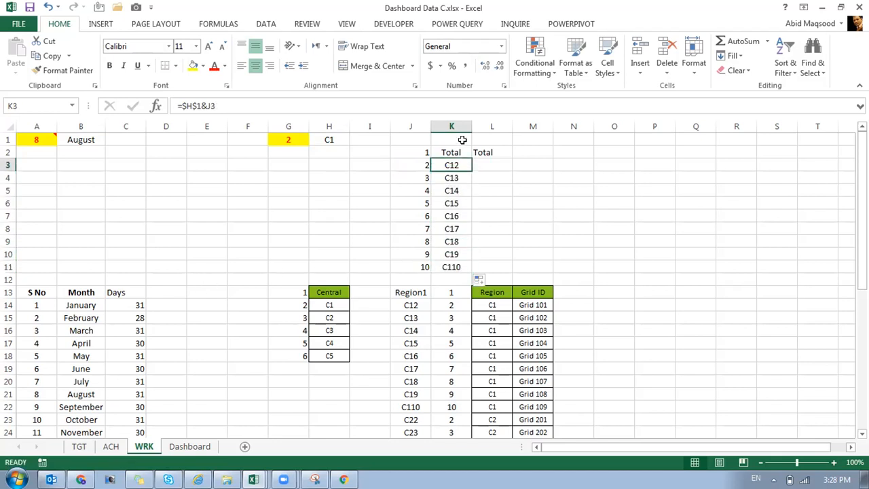
click(412, 328)
click(412, 292)
click(411, 331)
click(451, 166)
click(451, 191)
click(452, 243)
click(452, 255)
click(481, 164)
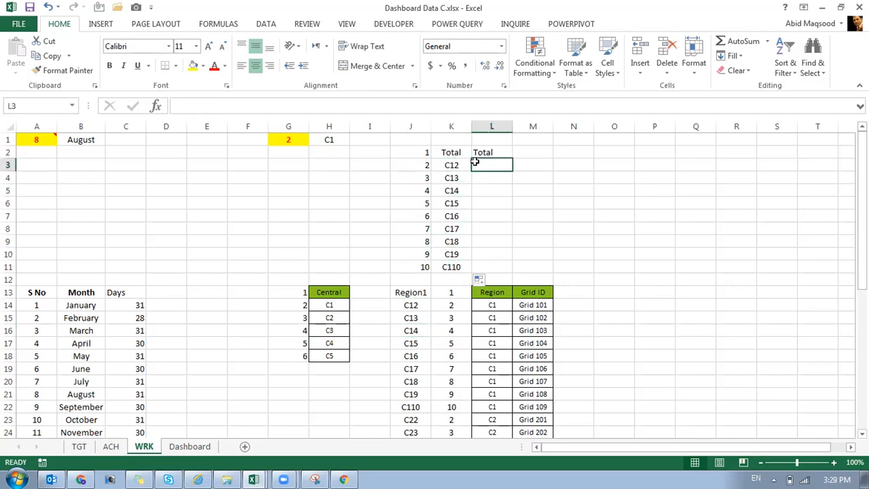
- Select region C2 and C4 in turn on the Dashboard and check the keys in K3:K11 on the WRK sheet
click(189, 446)
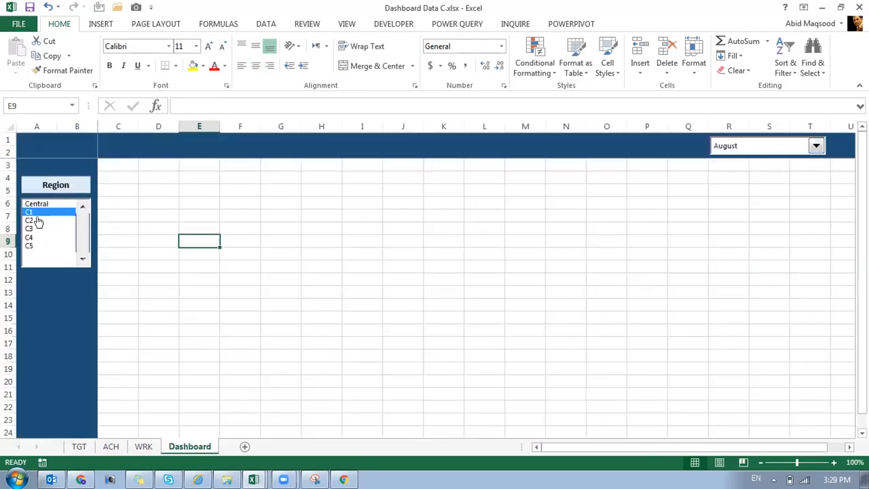
click(31, 220)
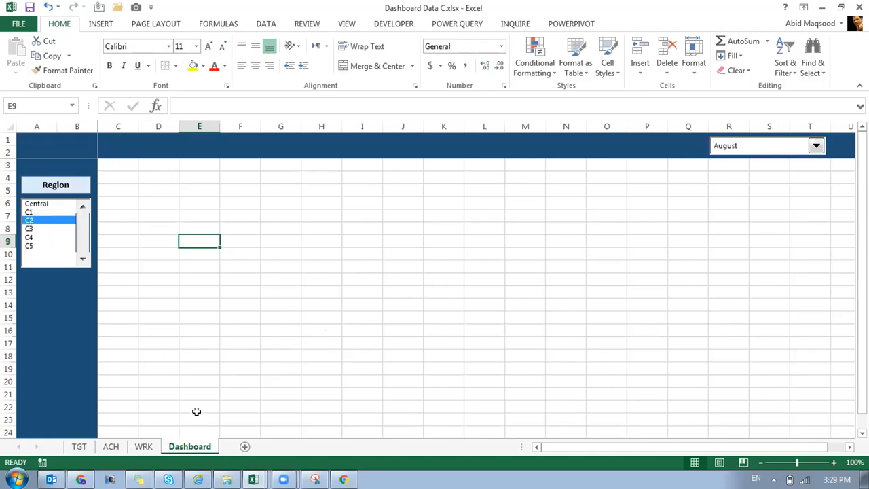
click(144, 446)
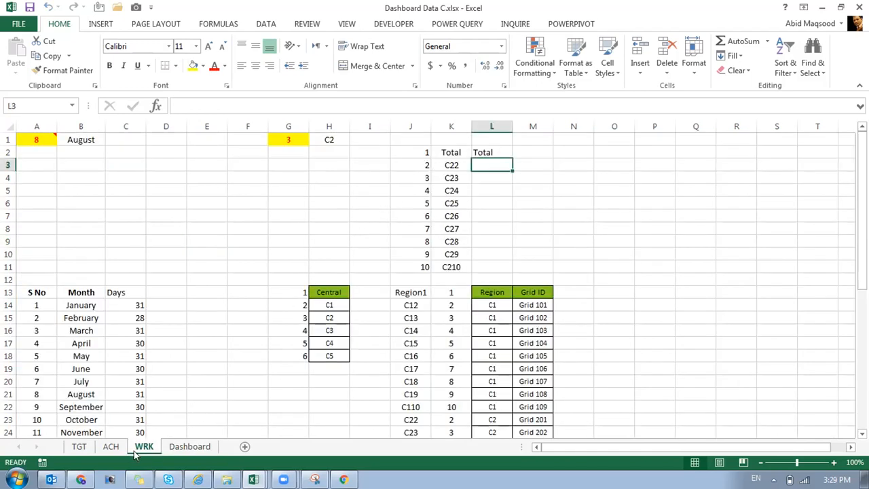
click(190, 446)
click(31, 238)
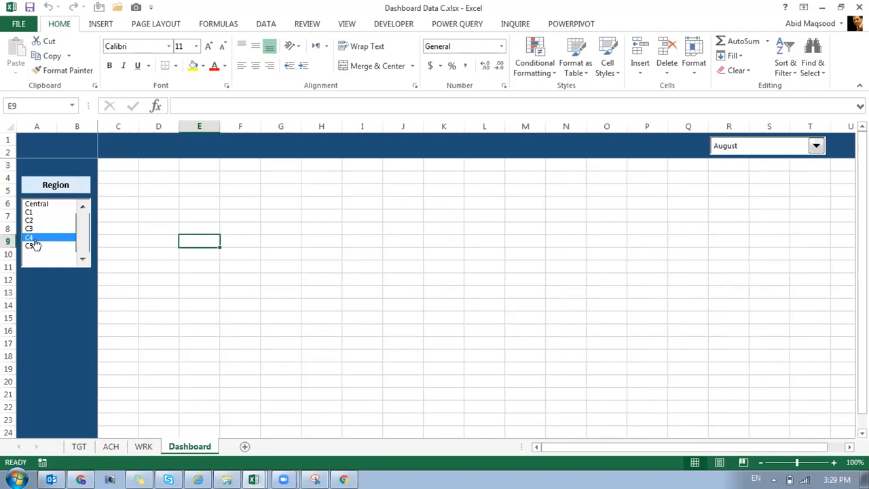
click(143, 446)
- Set the Dashboard region to Central and view the resulting keys on the WRK sheet
click(191, 445)
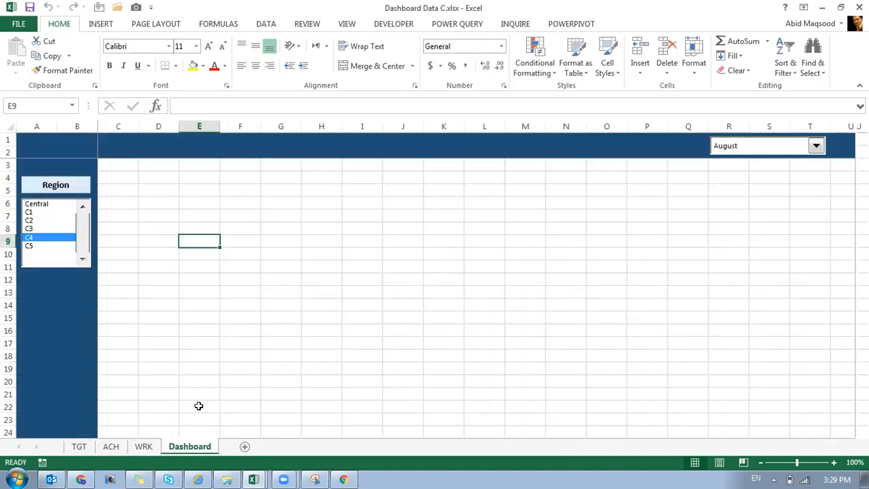
click(40, 203)
click(144, 446)
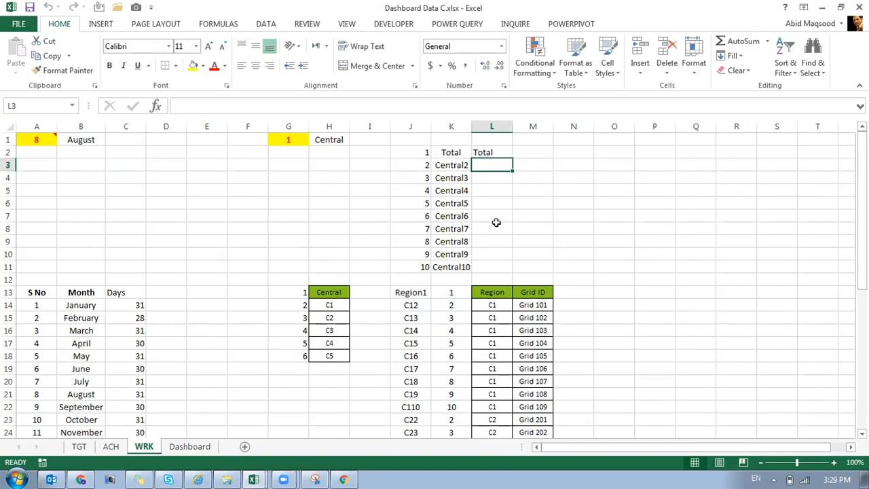
- Enter a VLOOKUP in L3 that finds K3 in J13:M45 and returns column 4 with exact match (0)
text(=vl)
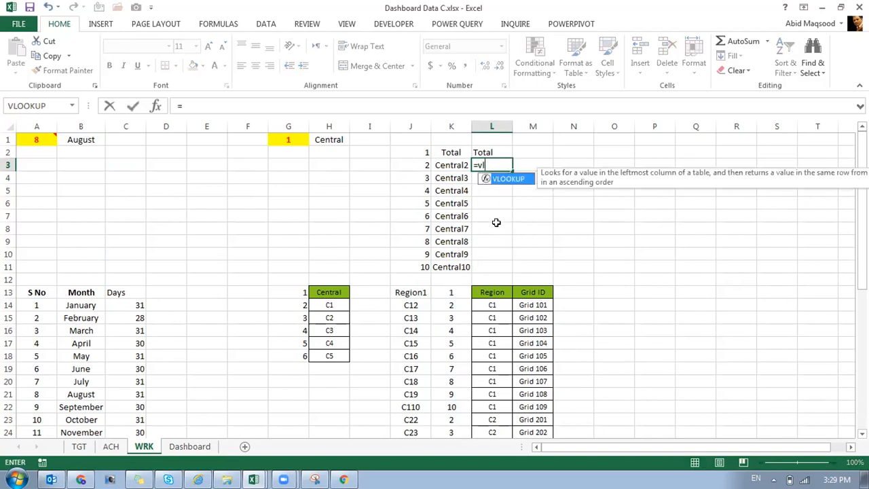
key(Tab)
key(Left)
text(,)
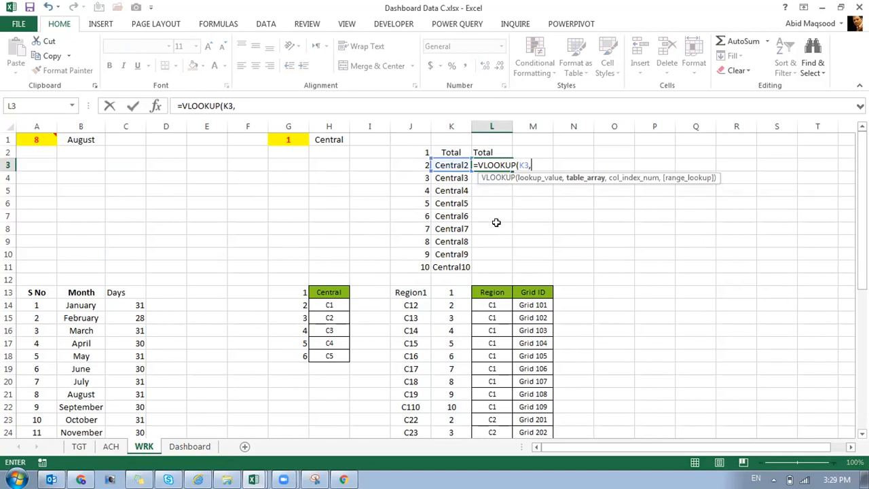
click(401, 288)
key(shift+Right)
key(shift+Right)
key(shift+Right)
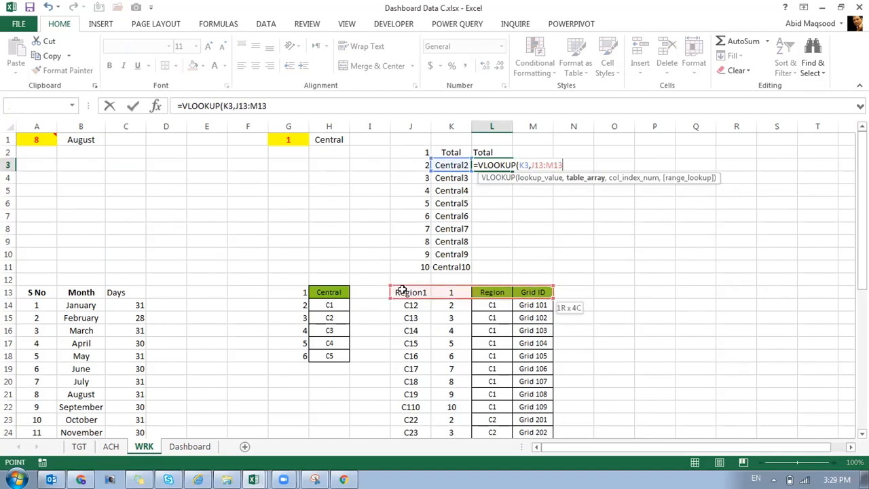
key(ctrl+shift+Down)
text(,4,0))
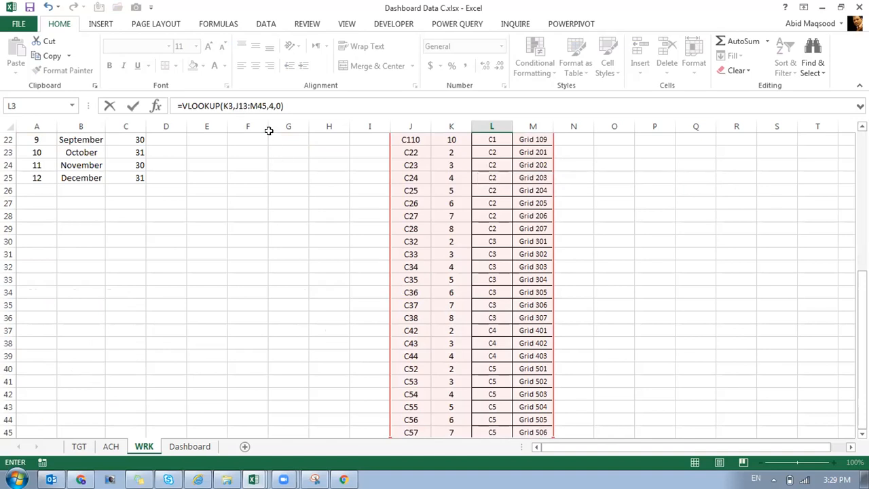
- Make the lookup range in L3 absolute as $J$13:$M$45 and fill the formula down to L11
click(235, 107)
scroll(240, 204, up, 7)
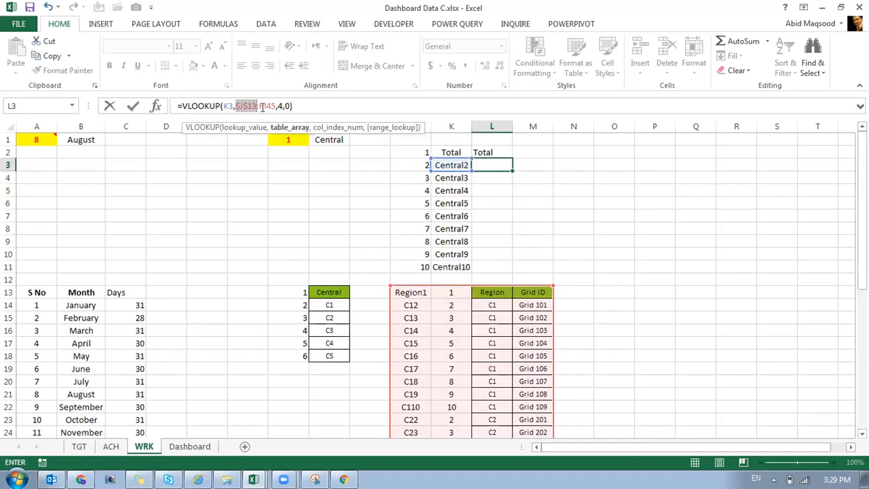
key(F4)
key(ctrl+Return)
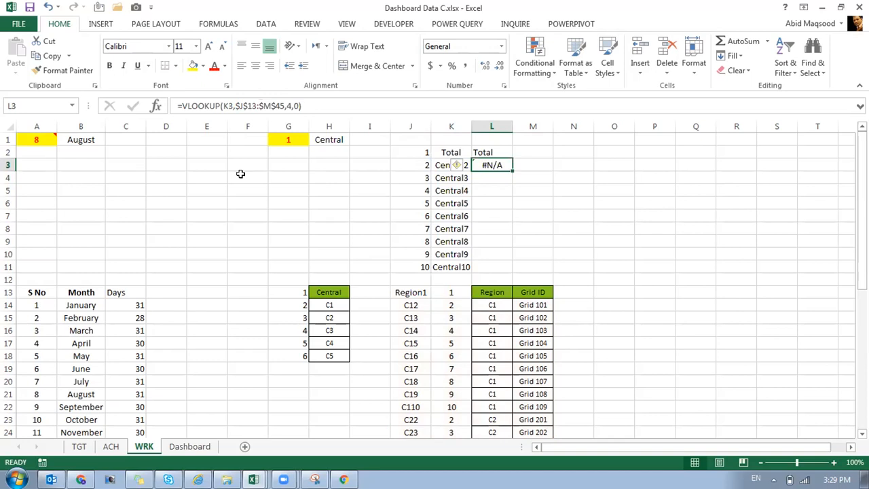
double_click(513, 171)
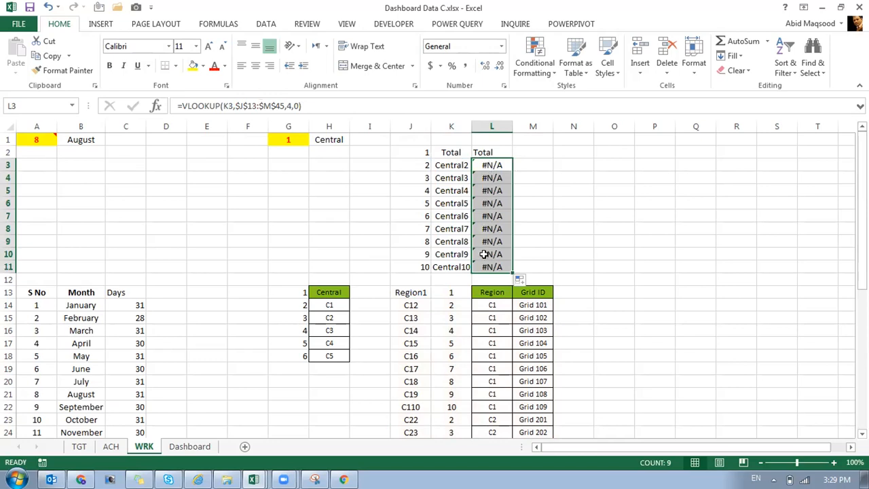
- Select region C1 on the Dashboard and check the grids returned in L3:L11 on the WRK sheet
scroll(436, 316, down, 6)
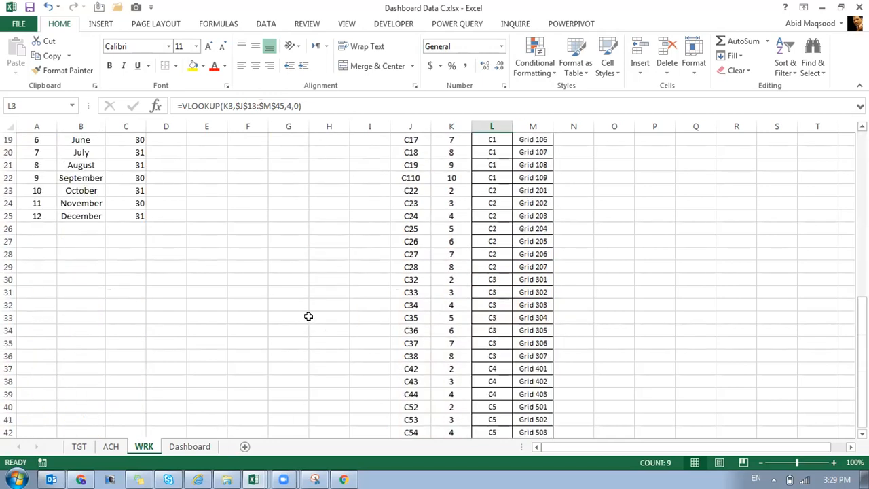
key(ctrl+Page_Down)
click(30, 212)
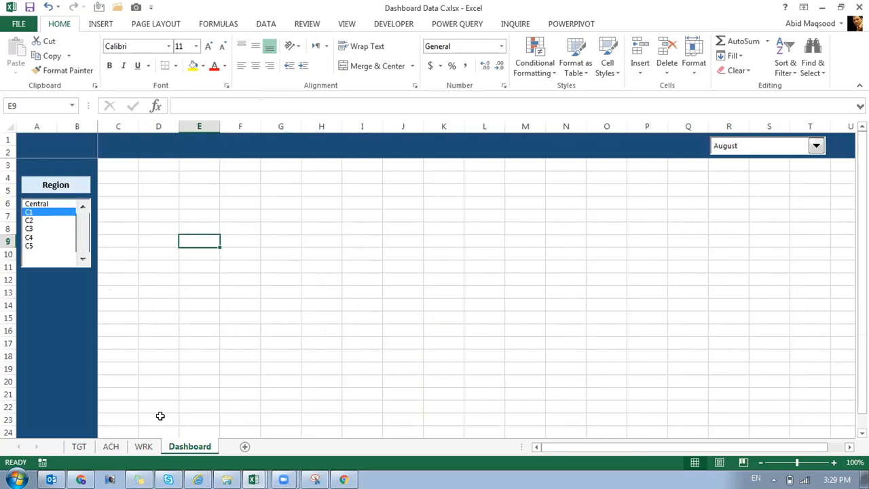
click(143, 446)
scroll(424, 152, up, 4)
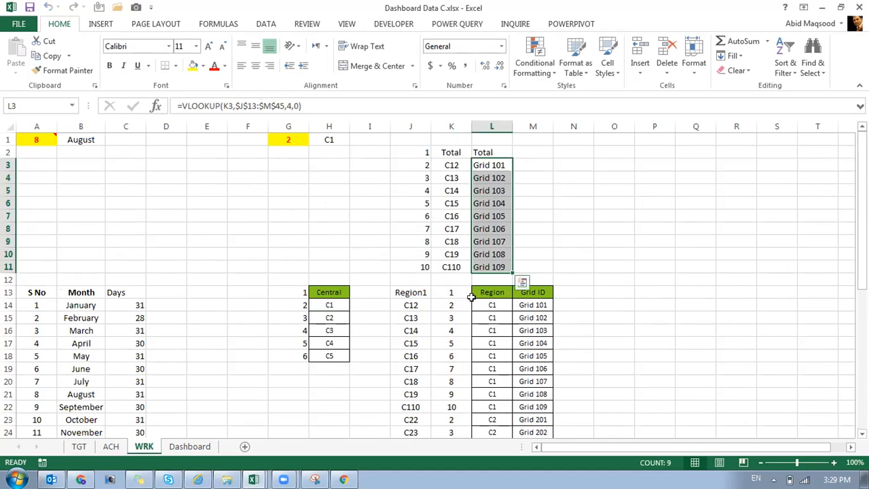
click(487, 165)
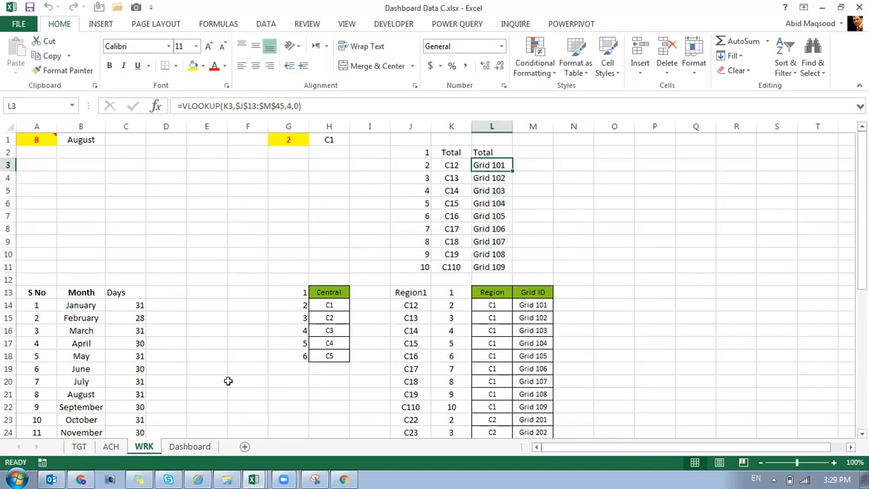
- Switch the Dashboard region to C4 and inspect the lookup results in L3:L11 on the WRK sheet
click(190, 446)
click(34, 237)
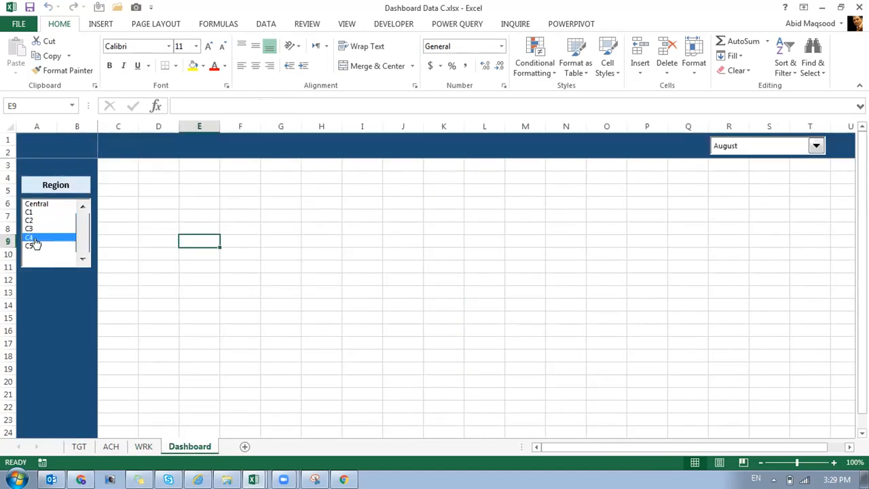
click(144, 446)
drag(496, 202, 494, 267)
- Wrap the L3 lookup in IFERROR with "" as the fallback and fill it down to L11
click(491, 162)
click(180, 106)
text(IF)
key(Down)
key(Tab)
key(End)
text(,""))
key(ctrl+Return)
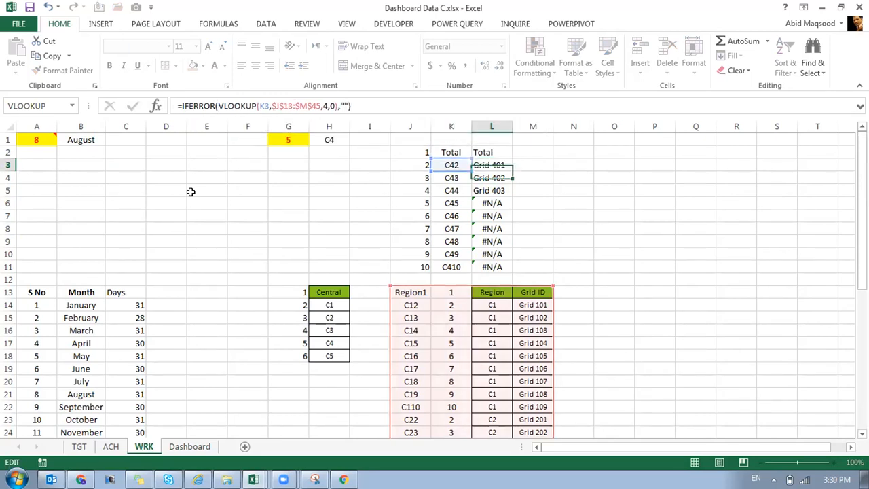
drag(514, 171, 497, 272)
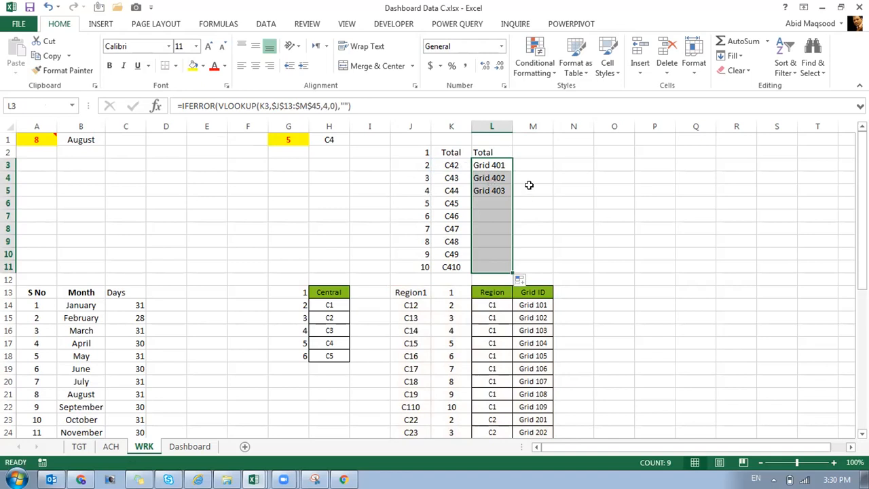
- Select regions C1 and C2 in turn on the Dashboard and check the grid list in L3:L11 on WRK
click(194, 446)
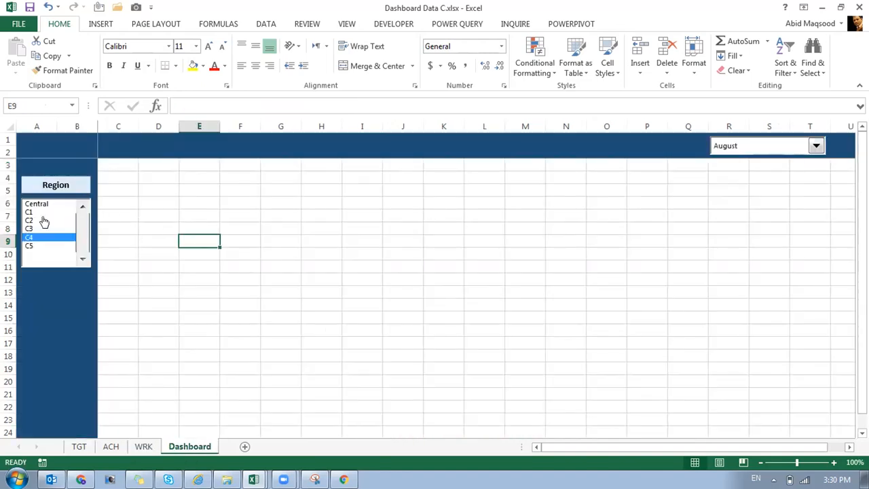
click(29, 213)
click(146, 447)
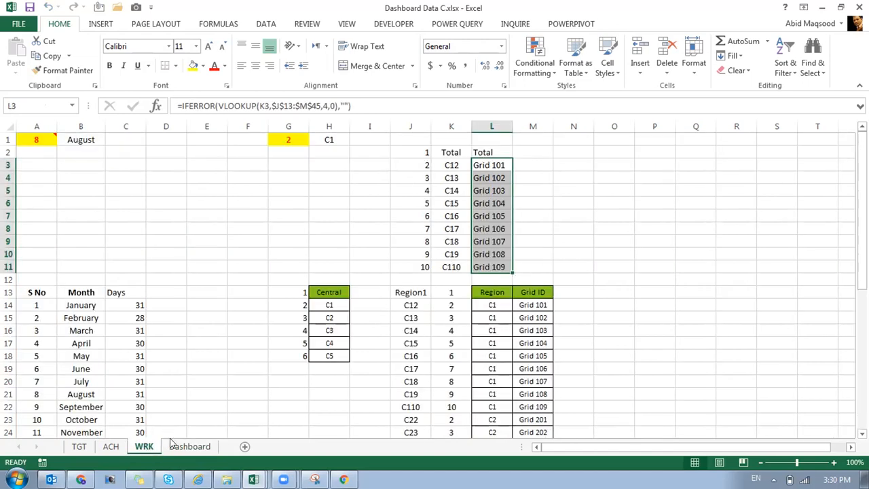
click(173, 446)
click(31, 221)
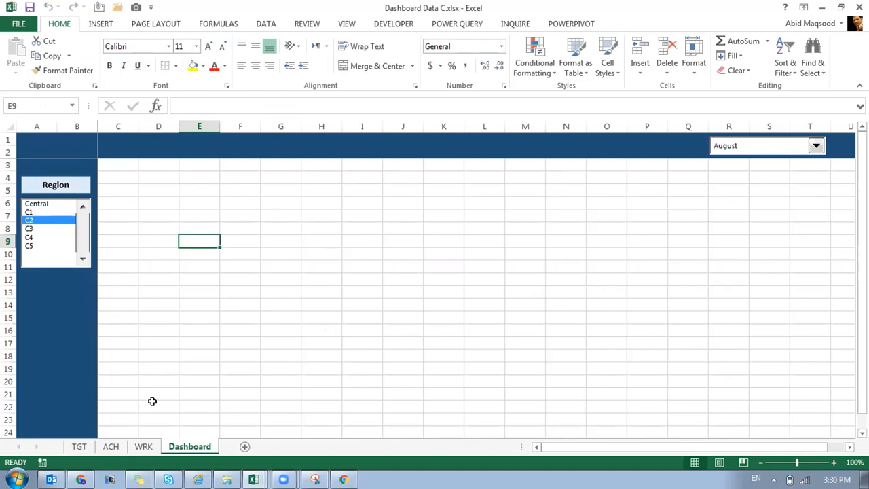
click(144, 446)
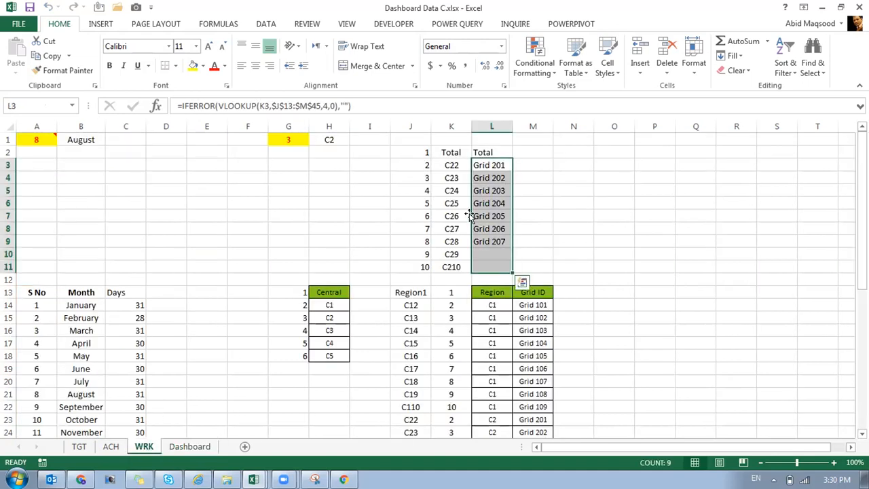
- Review columns J to M on WRK, including the key formulas in K4 and J14 and the lookup in L3
drag(416, 131, 534, 141)
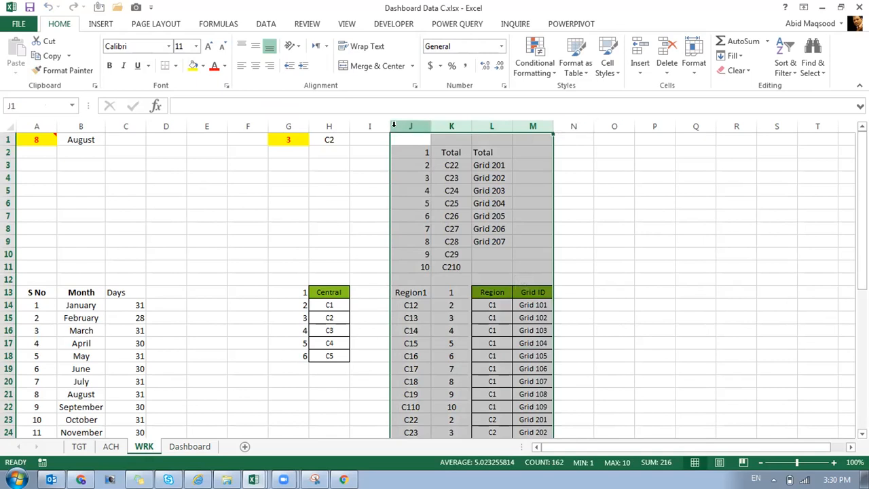
click(457, 178)
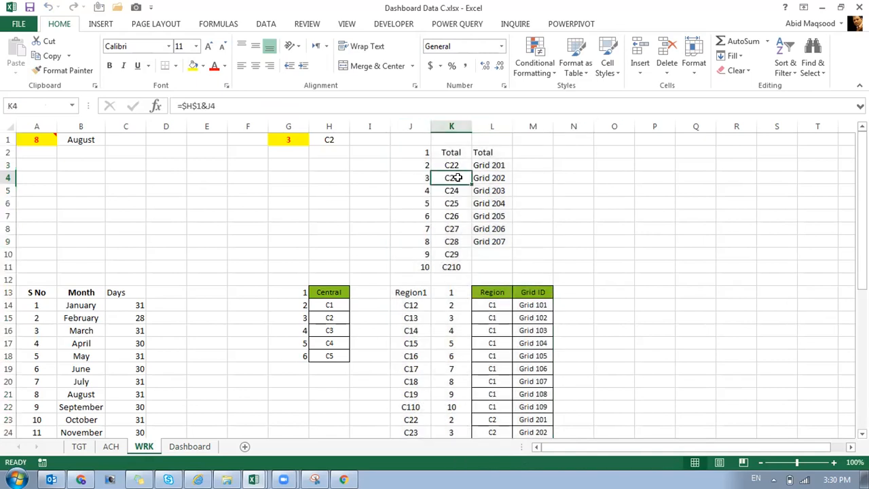
key(F2)
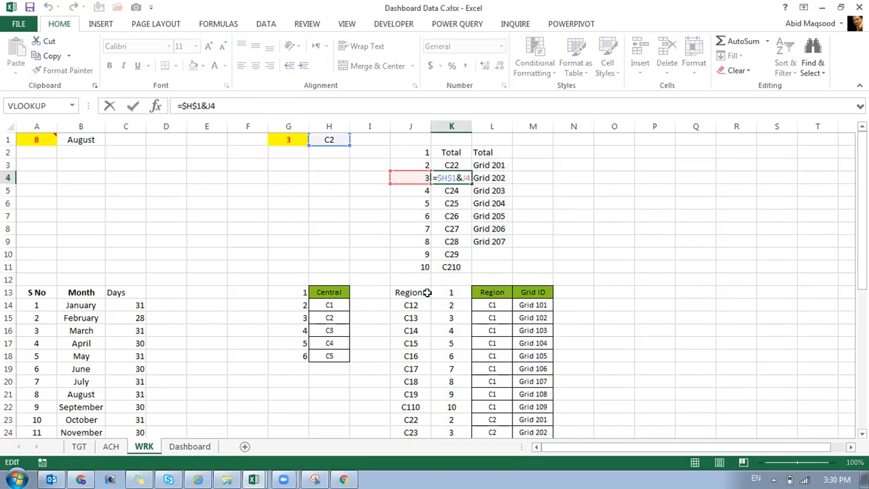
key(Return)
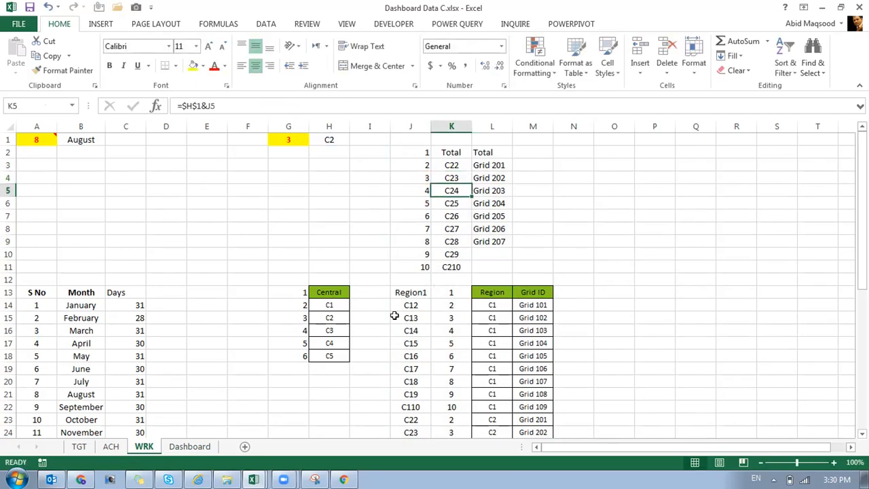
double_click(406, 305)
key(Return)
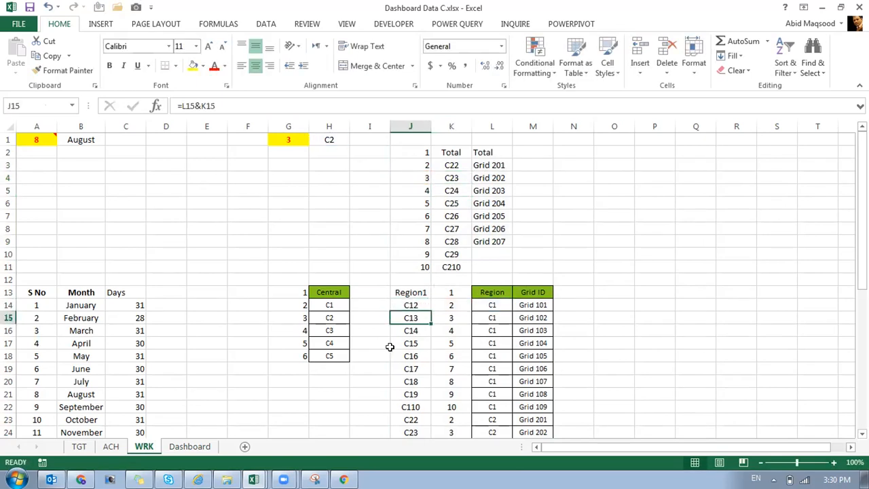
click(493, 160)
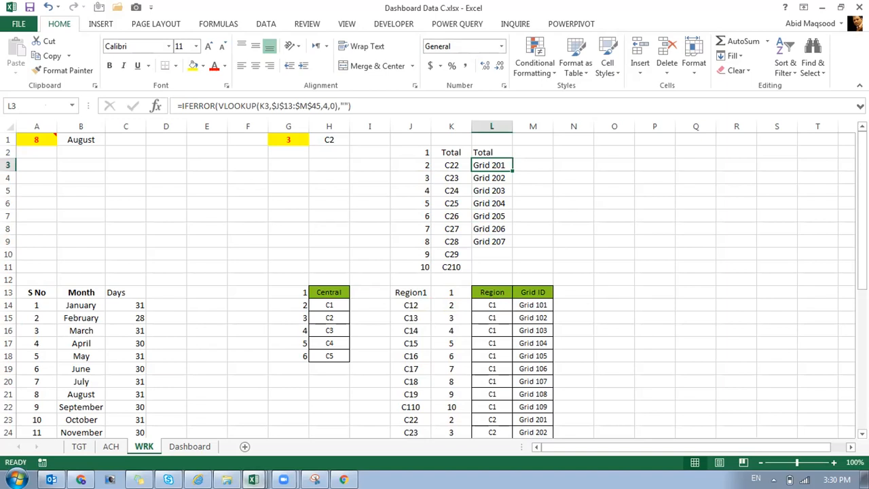
mouse_move(254, 480)
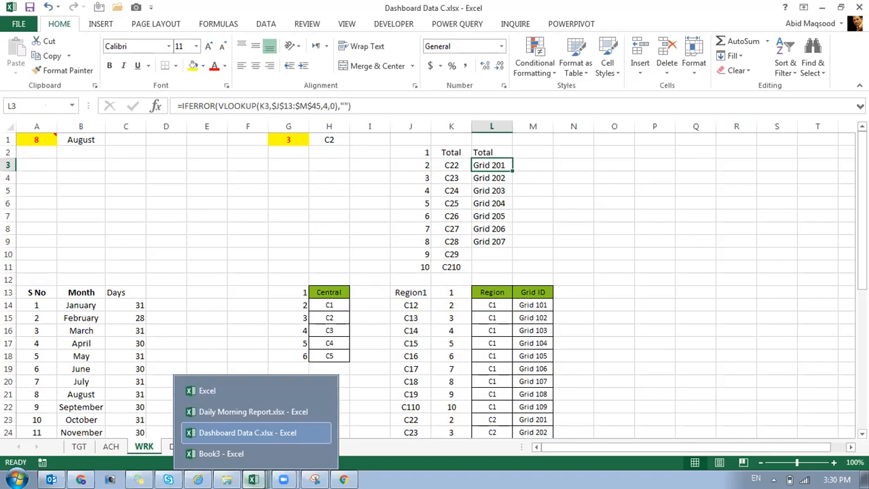
click(606, 202)
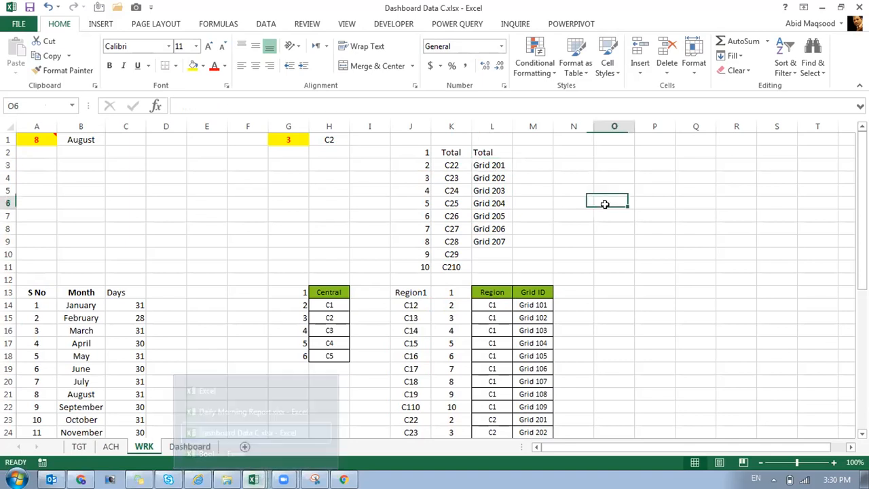
- Copy the Region label together with its list box on the Dashboard and place the copy directly beneath the original
click(203, 446)
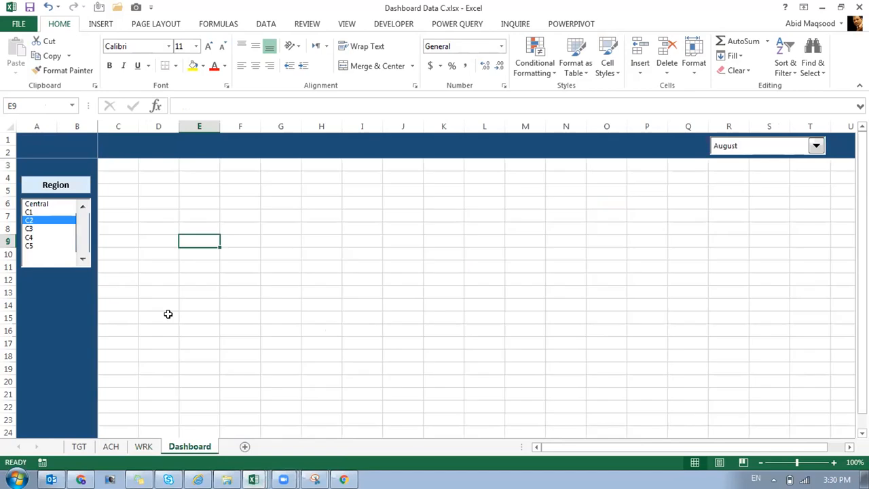
click(76, 185)
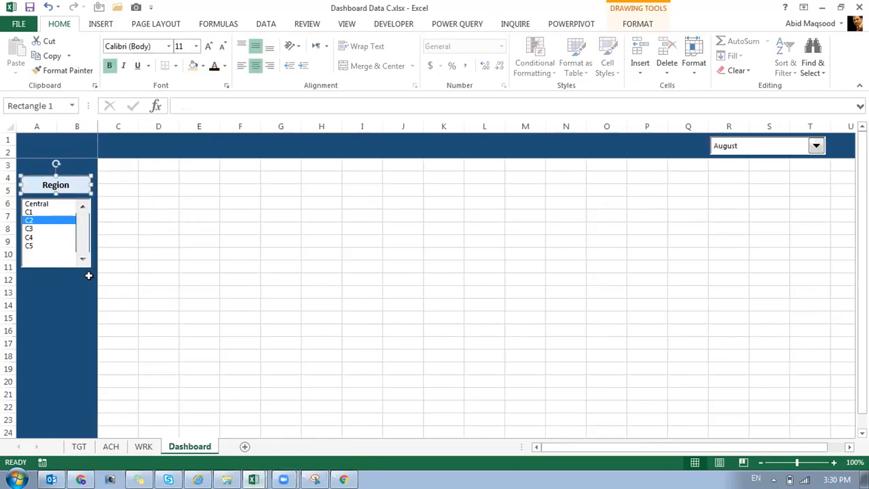
ctrl+click(25, 237)
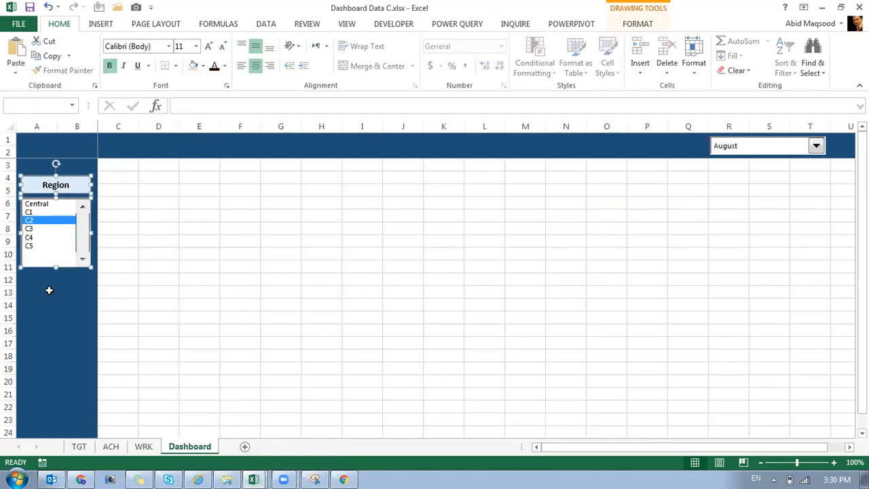
click(45, 287)
key(ctrl+v)
drag(56, 284, 62, 276)
click(62, 278)
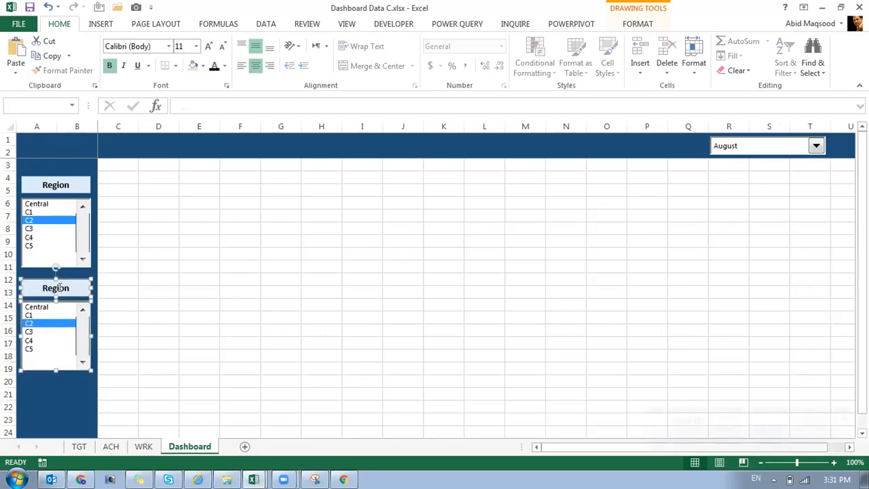
- Change the text of the copied label to "Grid"
double_click(59, 290)
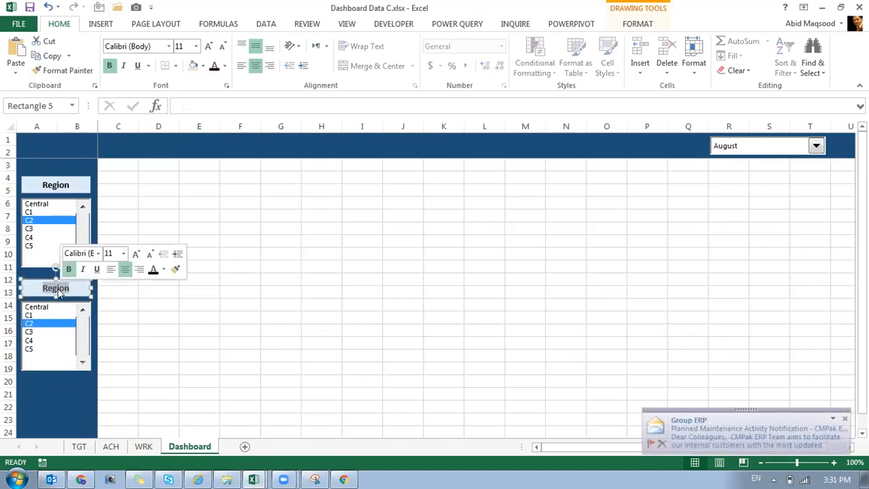
key(Delete)
text(Grid)
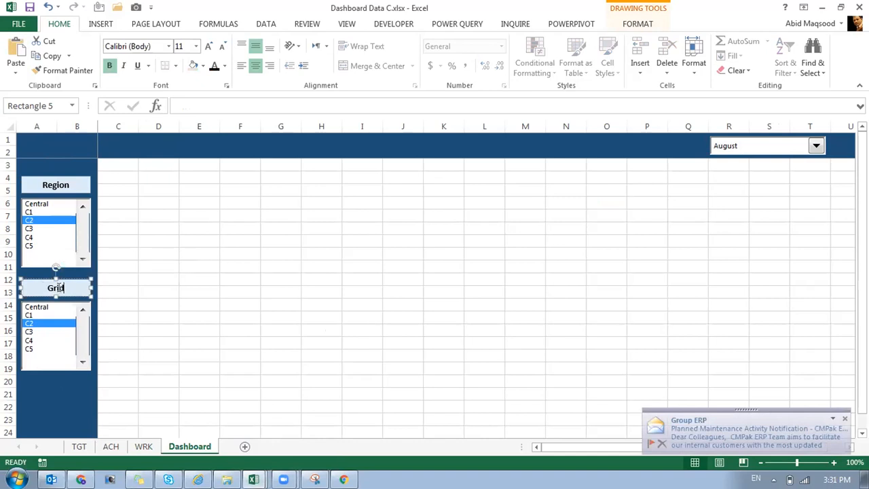
click(235, 279)
- Set the input range of the copied list box under the Grid label to WRK!$L$2:$L$11
right_click(58, 329)
click(108, 426)
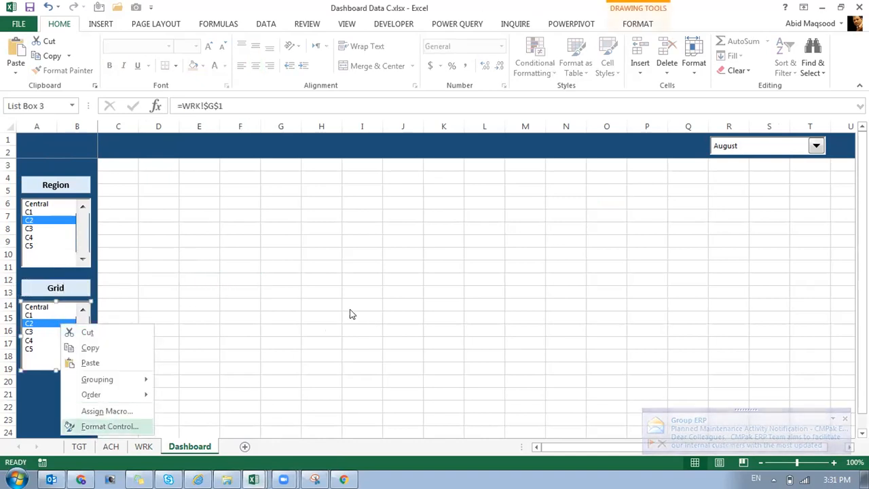
click(557, 151)
click(143, 446)
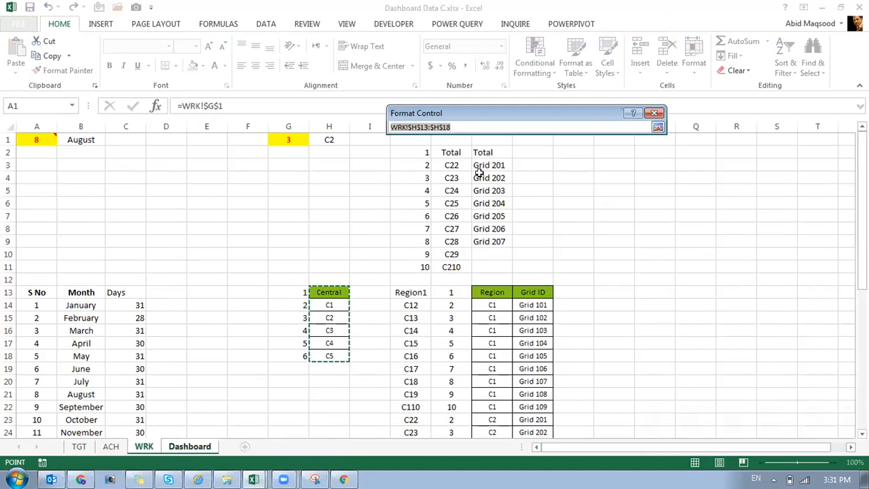
drag(483, 151, 485, 264)
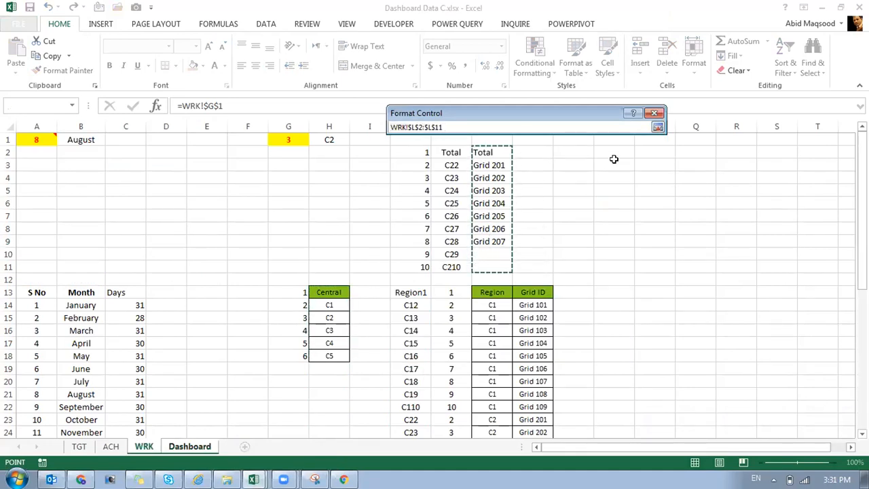
click(657, 129)
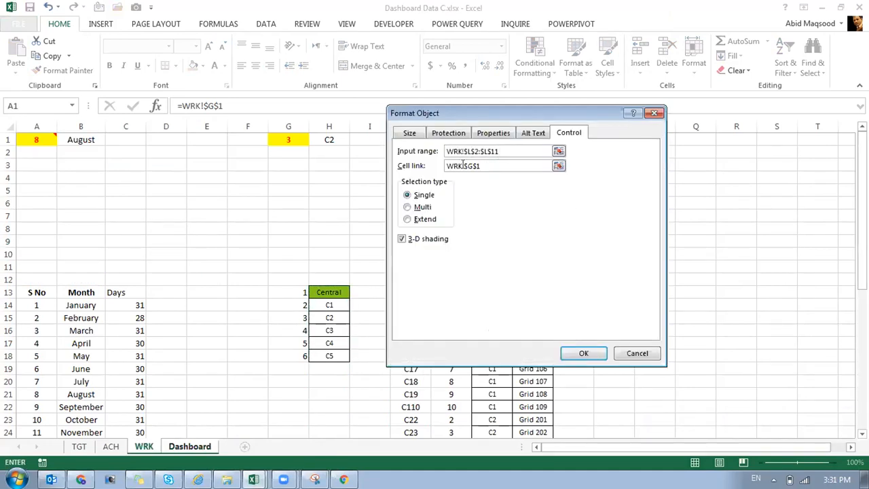
- Link the Grid list box to cell WRK!$J$1 and apply the control settings
click(558, 167)
click(412, 140)
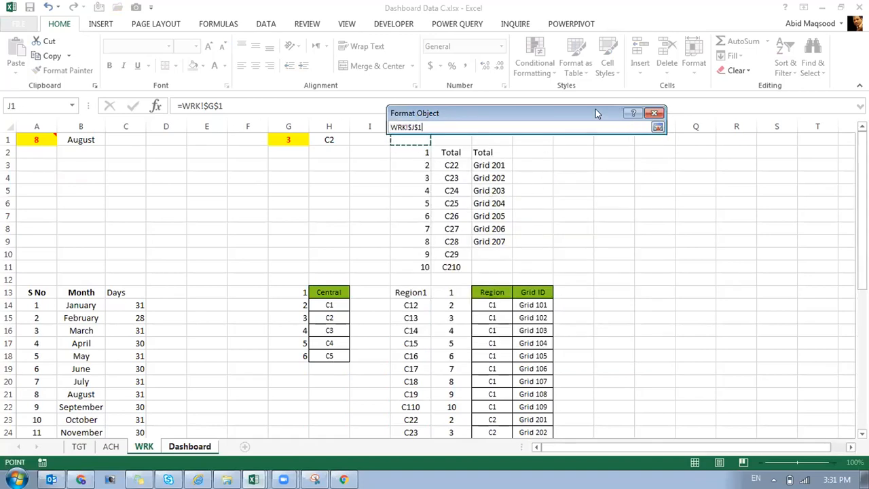
drag(596, 113, 601, 90)
click(664, 102)
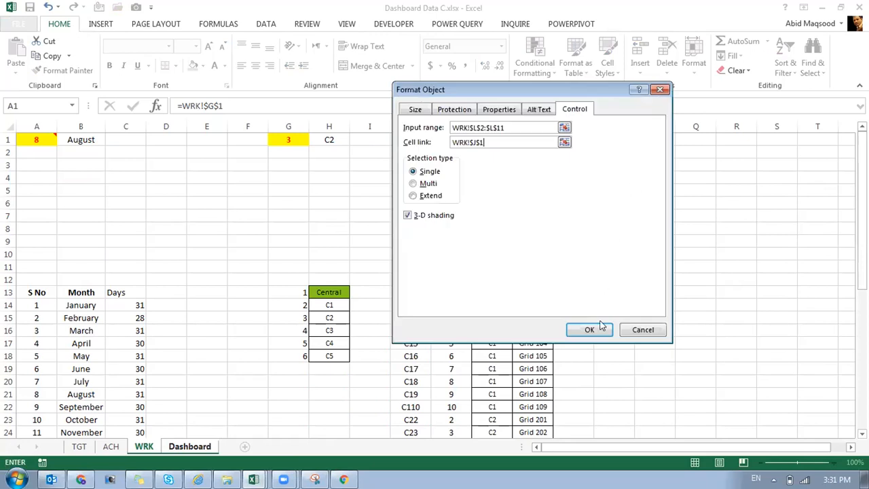
click(601, 329)
- Copy the formatting of cell G1 on the WRK sheet to the link cell J1
click(144, 447)
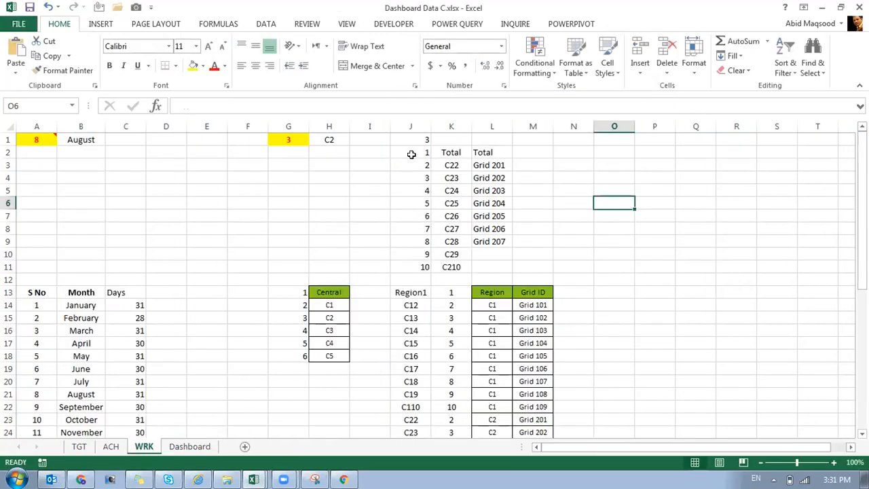
click(289, 141)
click(63, 70)
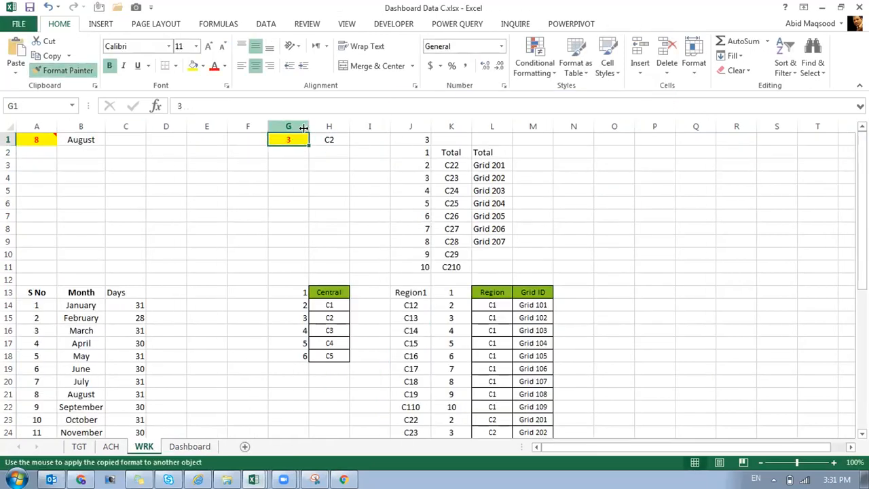
click(404, 139)
- Stretch the Grid list box on the Dashboard downward to about row 20 and deselect it
click(178, 446)
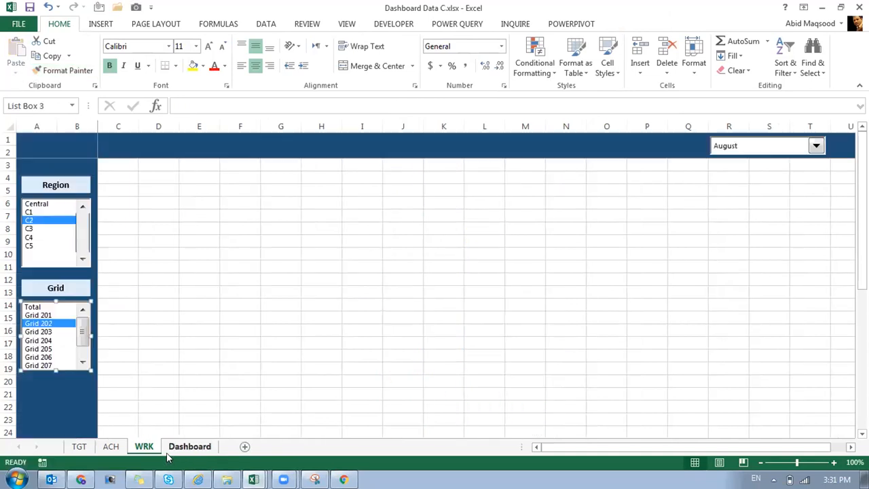
mouse_move(53, 370)
mouse_down()
mouse_move(55, 384)
mouse_move(53, 378)
mouse_up()
click(248, 276)
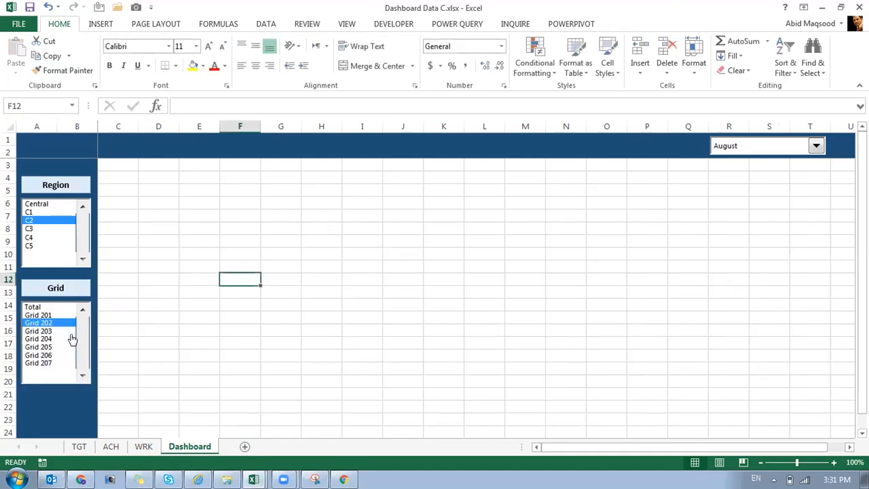
- Select Central and regions C1 to C5 on the Dashboard to check the Grid list, ending on C3
click(38, 205)
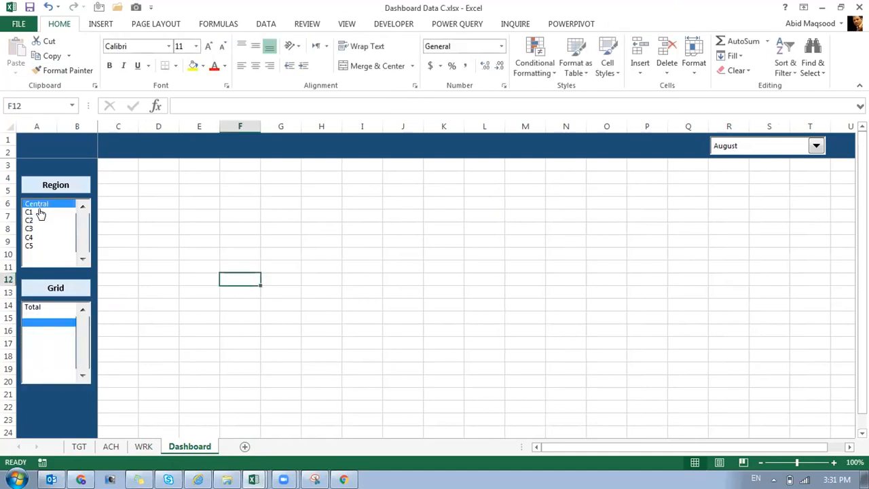
click(39, 216)
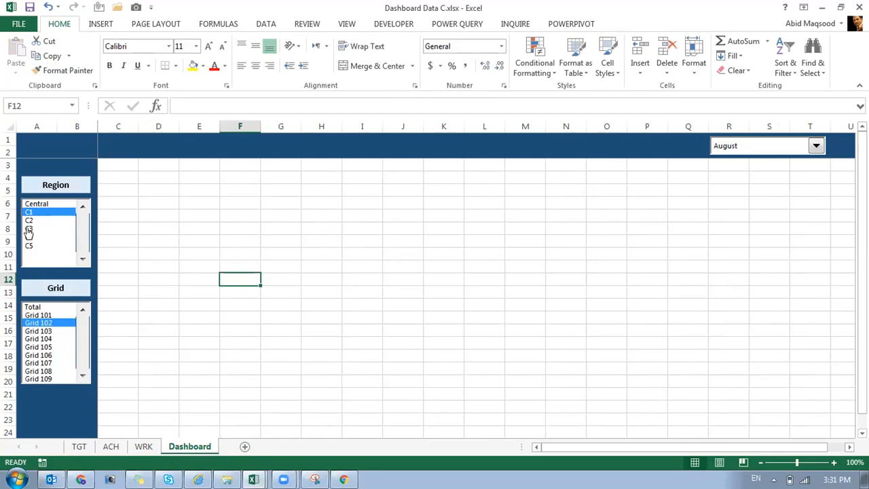
click(28, 221)
click(32, 230)
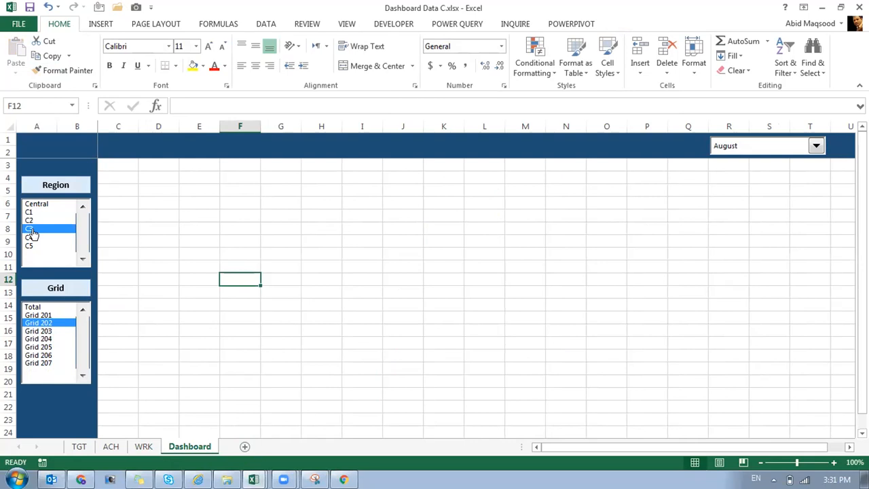
click(33, 238)
click(38, 248)
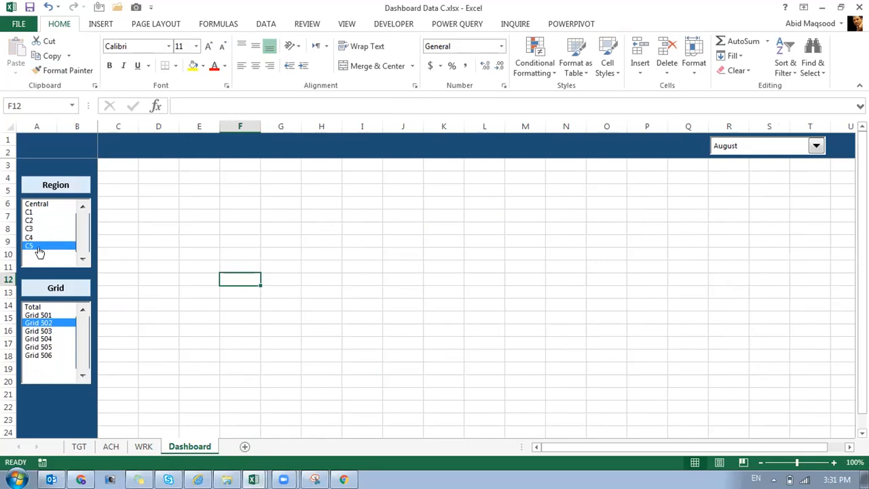
click(35, 229)
click(38, 212)
click(39, 204)
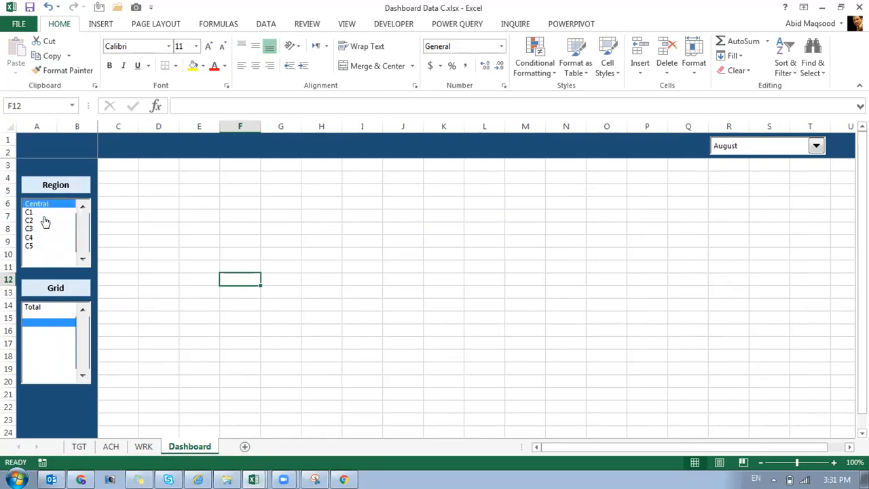
click(39, 229)
- Enter =VLOOKUP(J1,J2:L11,3,0) in cell K1 of the WRK sheet to return the selected grid's name
click(143, 446)
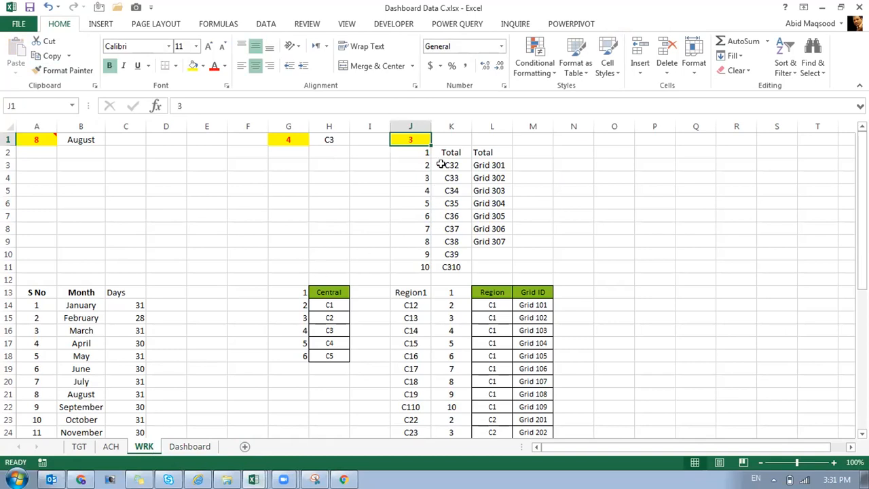
click(446, 140)
text(=vlo)
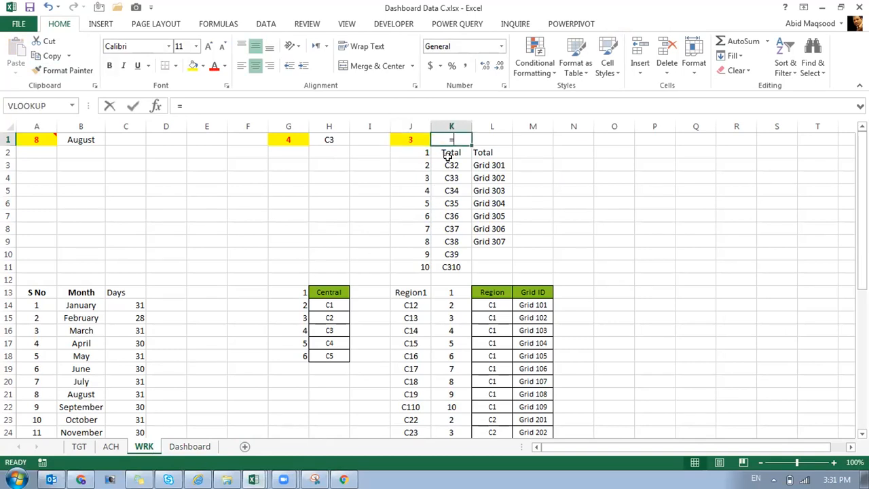
key(Tab)
key(Left)
text(,)
key(Left)
key(Down)
key(shift+Right)
key(shift+Right)
key(shift+Down)
key(shift+Down)
key(shift+Down)
key(shift+Down)
key(shift+Down)
key(shift+Down)
key(shift+Down)
key(shift+Down)
key(shift+Down)
text(,3,0))
key(Return)
key(Up)
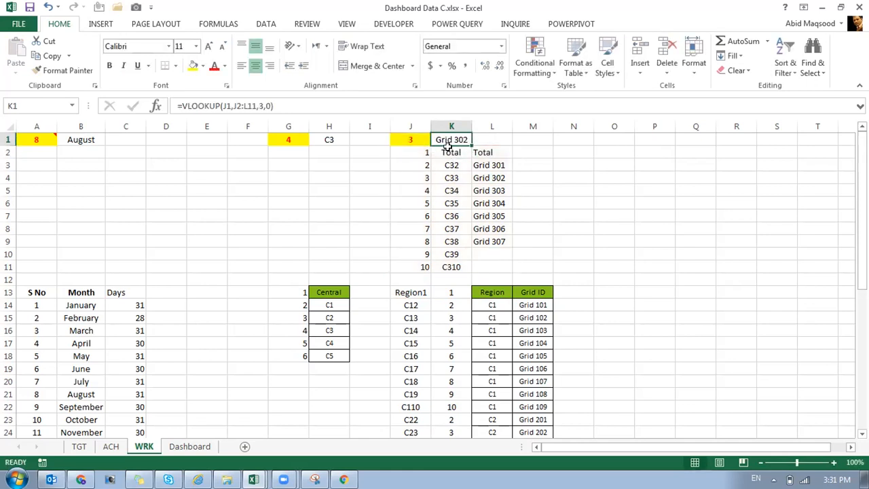
- Select Total and Grid 303 in turn in the Dashboard's Grid list, checking K1 on WRK after each
click(189, 446)
click(31, 307)
click(143, 446)
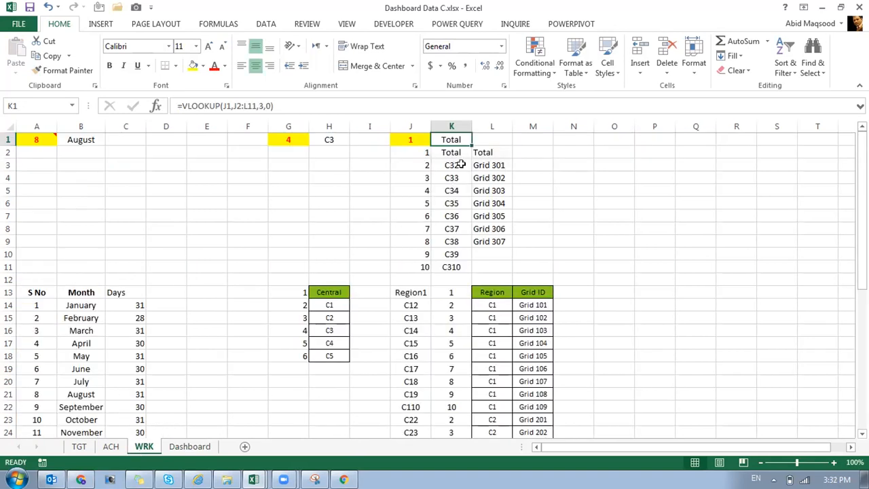
click(189, 446)
click(35, 330)
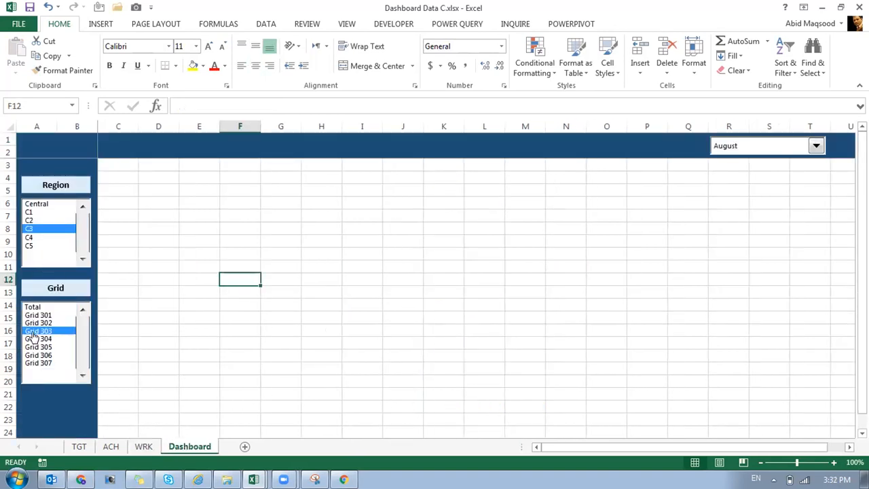
click(143, 446)
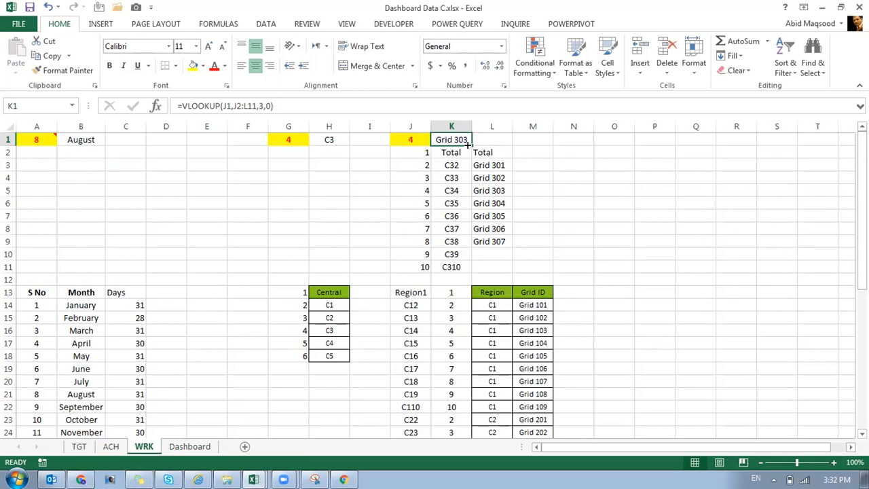
- Copy the Franchise ID and Grid ID columns from the TGT sheet and paste them into Sheet1 of Book3
click(79, 446)
click(64, 126)
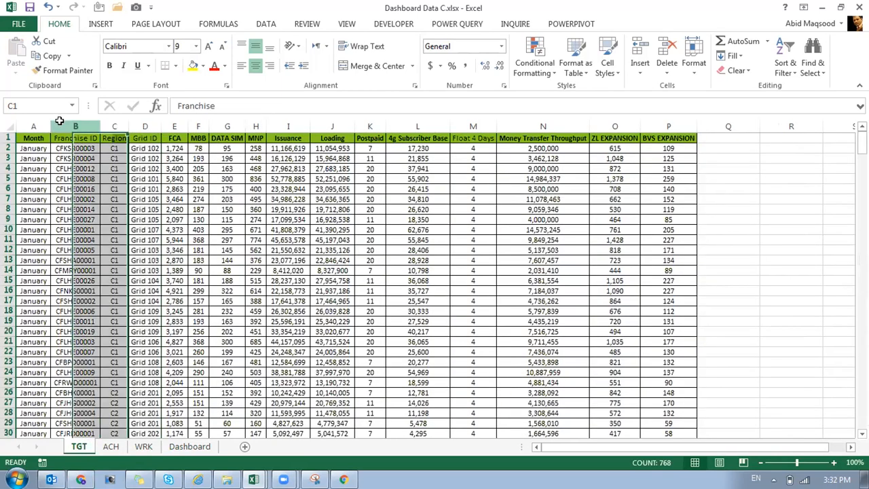
ctrl+click(145, 127)
key(ctrl+c)
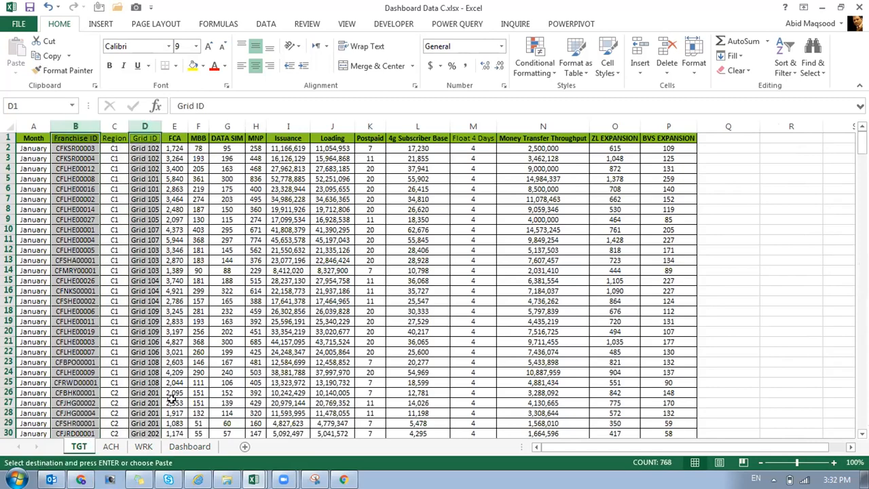
click(253, 479)
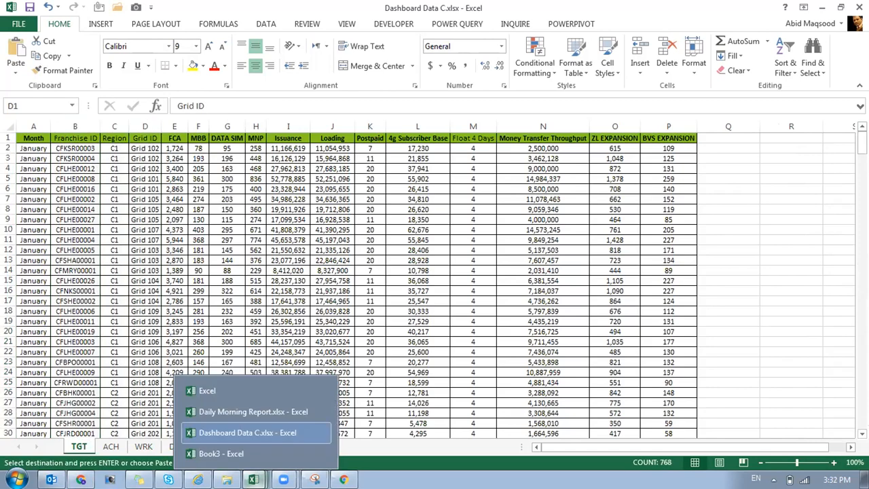
click(221, 454)
key(ctrl+v)
- Move the Grid ID column in front of the Franchise ID column by inserting the cut cells at column A
click(81, 126)
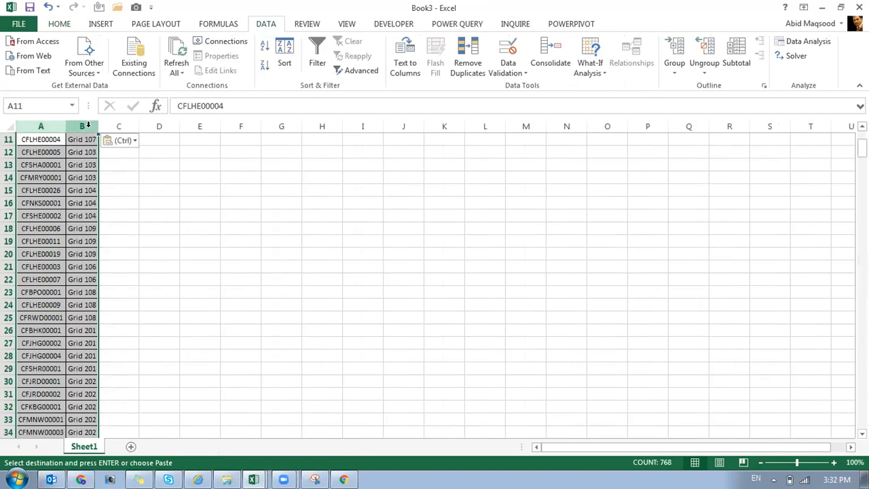
right_click(85, 127)
click(110, 141)
click(41, 127)
right_click(41, 127)
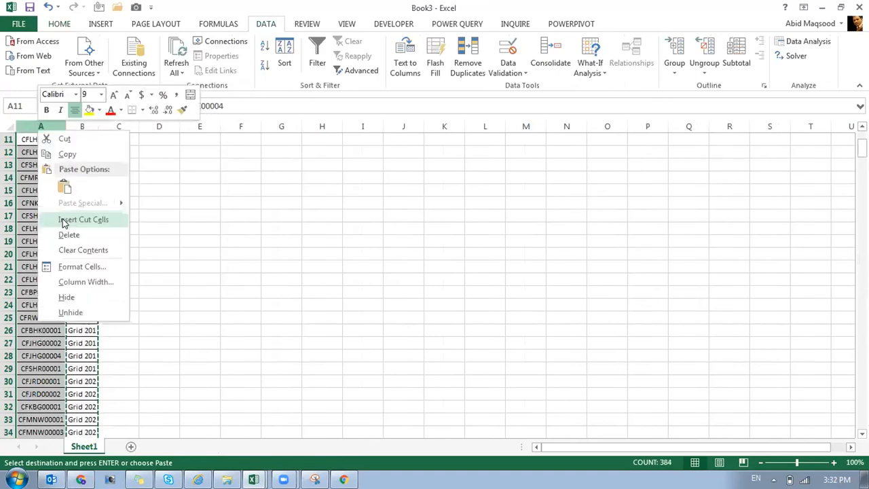
click(65, 220)
- Remove duplicate rows from the Grid ID and Franchise ID table, comparing only the Franchise ID column
click(48, 163)
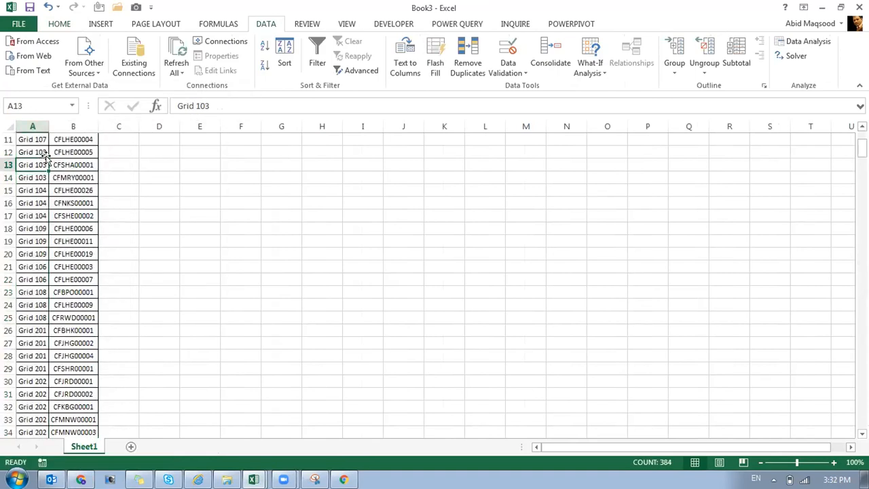
click(74, 152)
scroll(70, 150, up, 4)
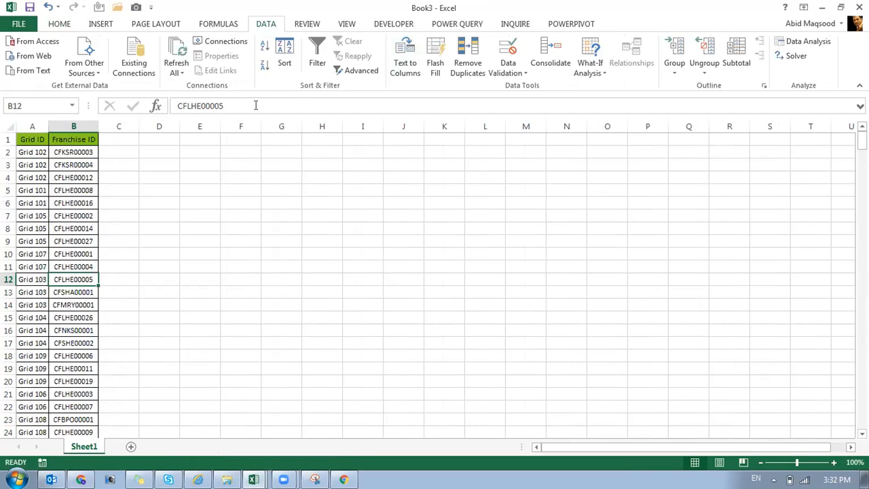
click(466, 58)
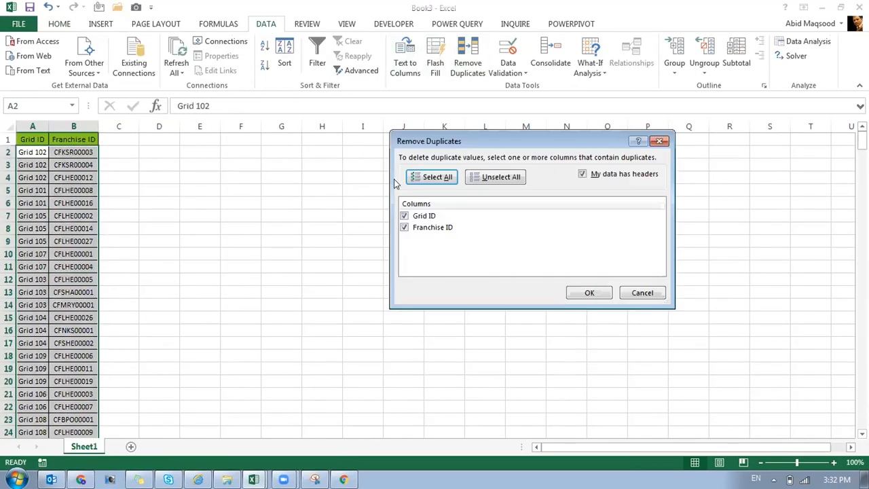
click(475, 176)
click(423, 228)
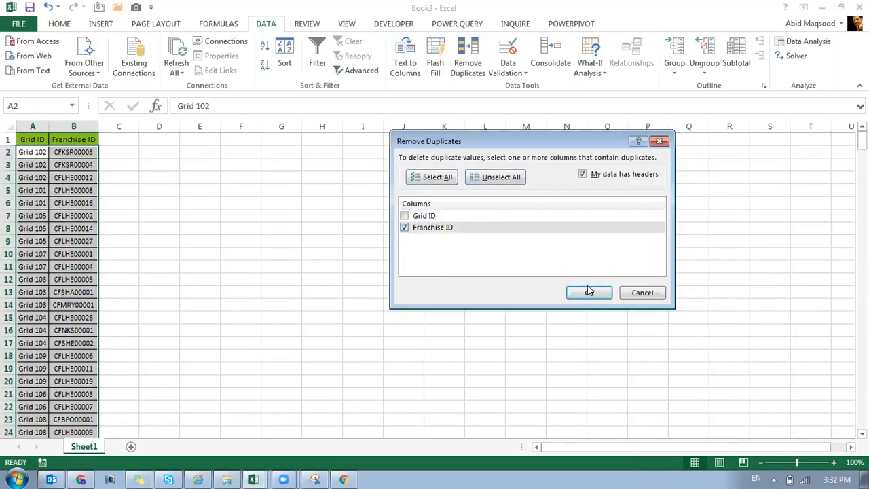
click(589, 292)
click(438, 264)
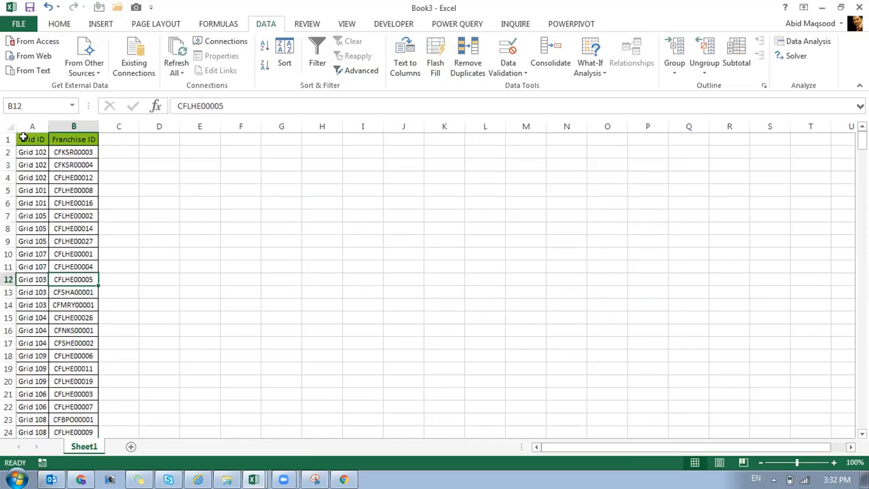
- Copy the Grid ID and Franchise ID table from Book3 and paste it at Q13 on the WRK sheet of Dashboard Data C.xlsx
click(23, 139)
key(ctrl+shift+Right)
key(ctrl+shift+Down)
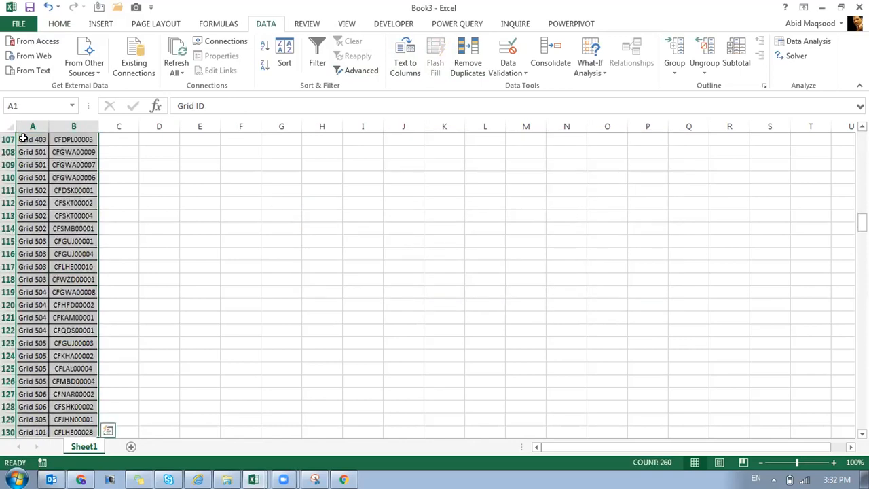
key(ctrl+c)
key(alt+Tab)
key(alt+Tab)
key(alt+Tab)
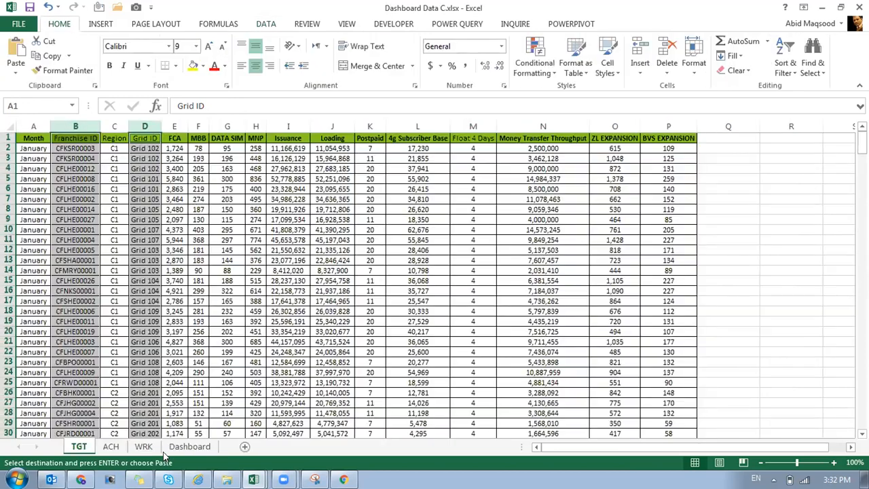
click(189, 446)
click(143, 446)
click(700, 291)
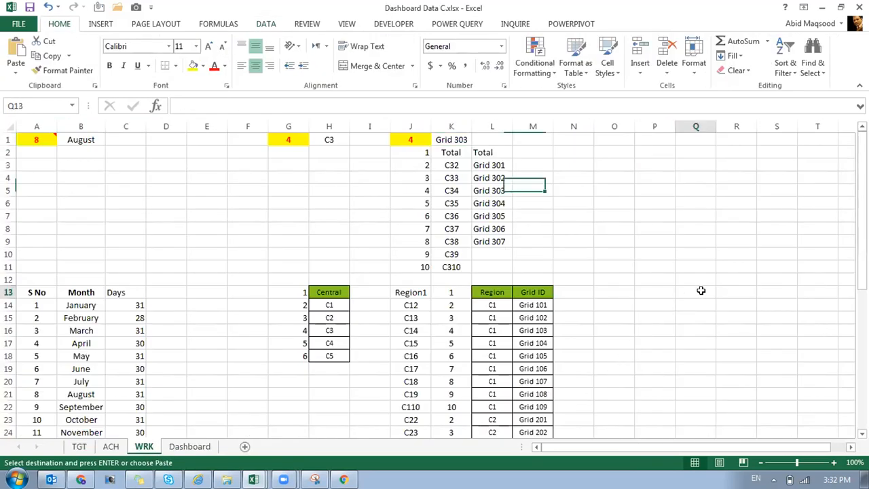
key(ctrl+v)
click(706, 300)
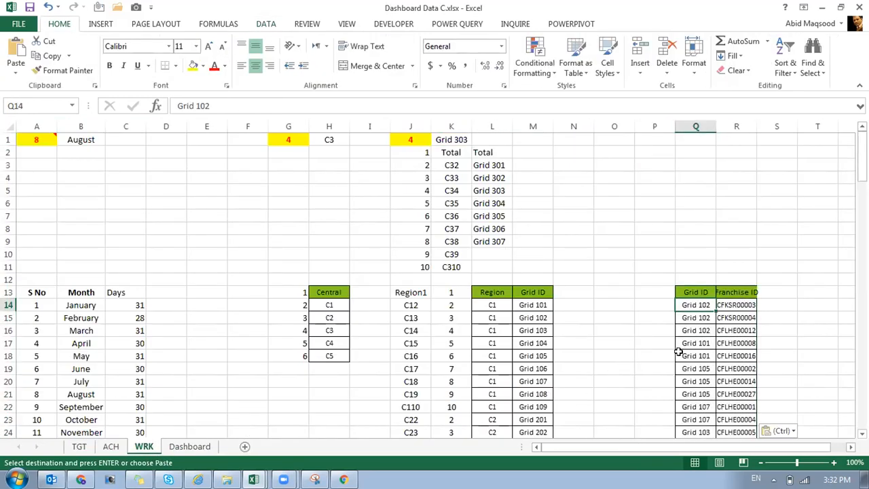
- Auto-fit columns Q and R, and sort the Grid ID and Franchise ID table by Grid ID in ascending order using a temporary filter
drag(695, 126, 750, 126)
double_click(750, 126)
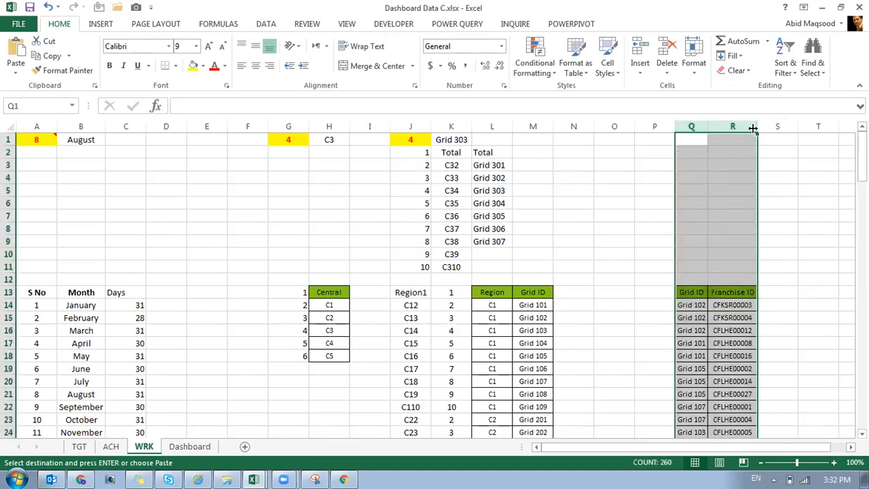
click(687, 294)
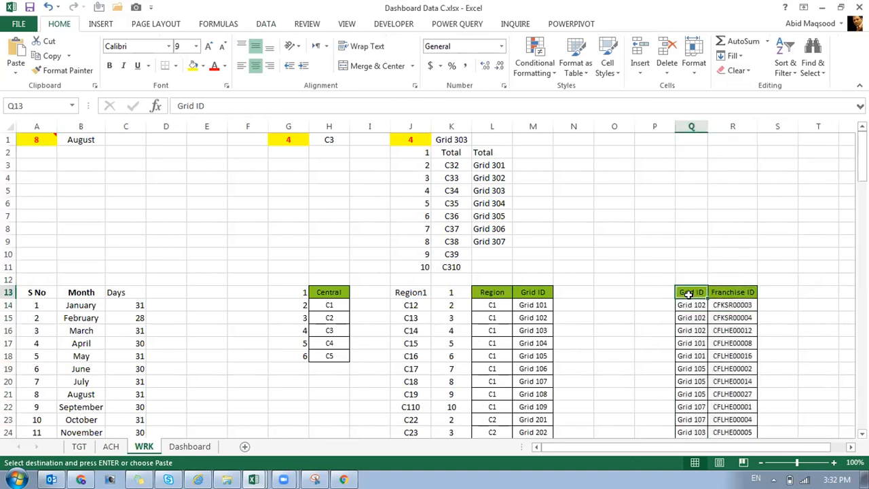
key(ctrl+Down)
key(Down)
key(ctrl+Up)
key(ctrl+Up)
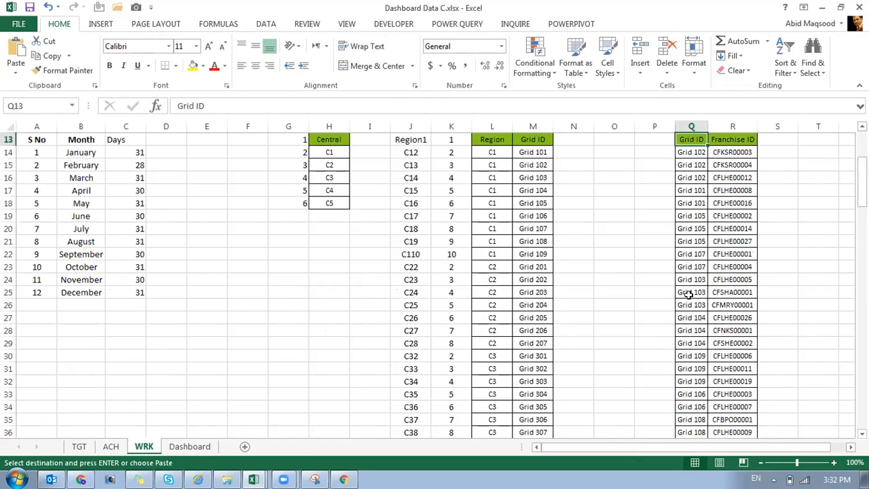
key(ctrl+shift+l)
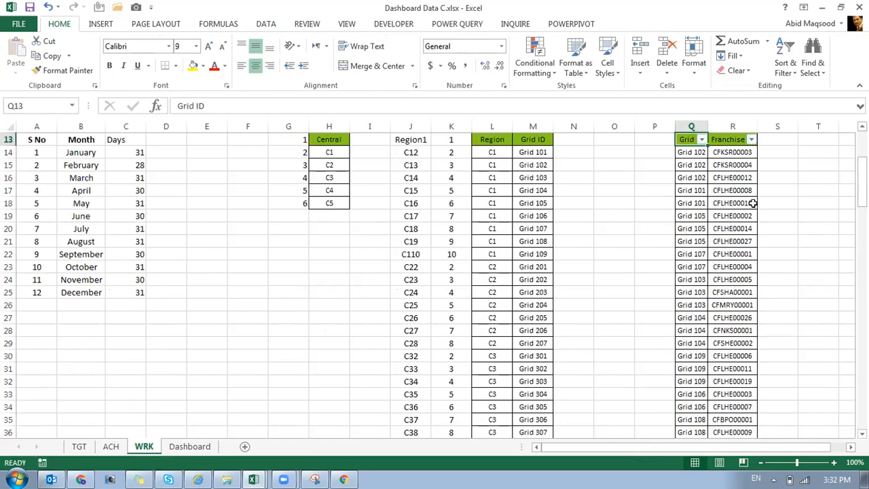
click(701, 139)
click(693, 150)
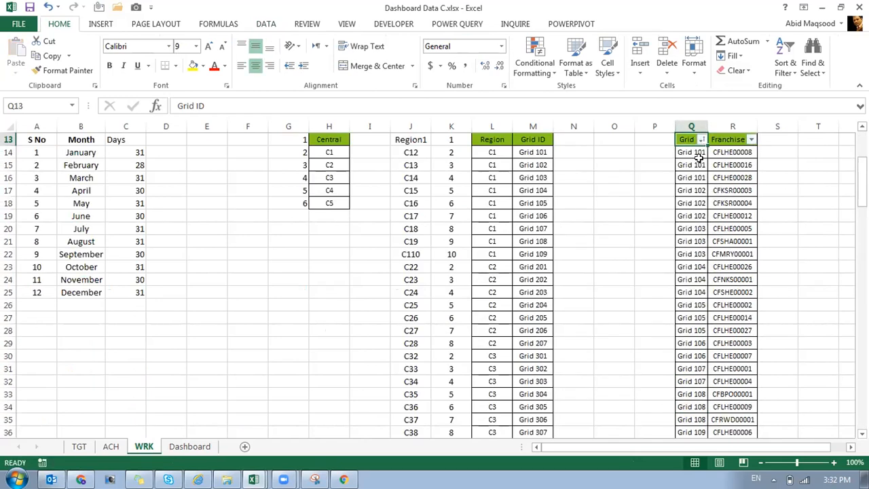
click(694, 155)
key(ctrl+shift+l)
- Examine the sorted Grid ID and Franchise ID rows to see how franchises are grouped under each grid
key(Down)
key(Down)
key(Down)
key(Up)
key(Up)
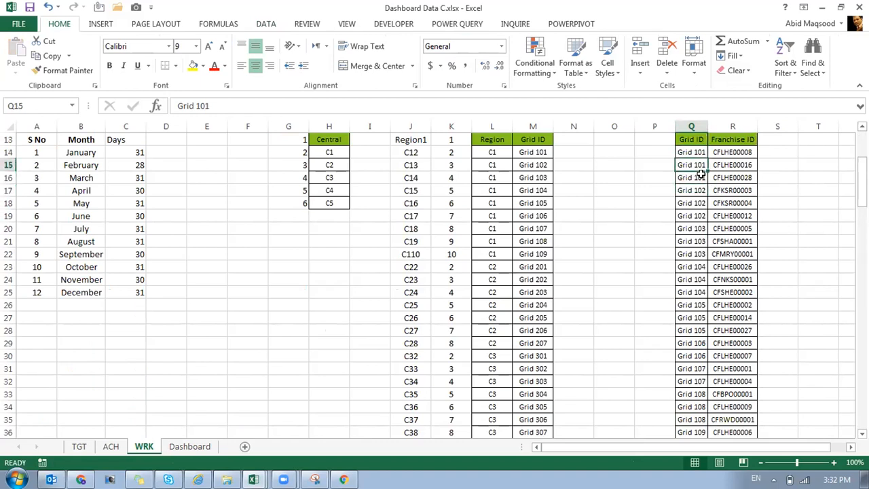
key(Down)
key(Down)
key(Down)
key(ctrl+Down)
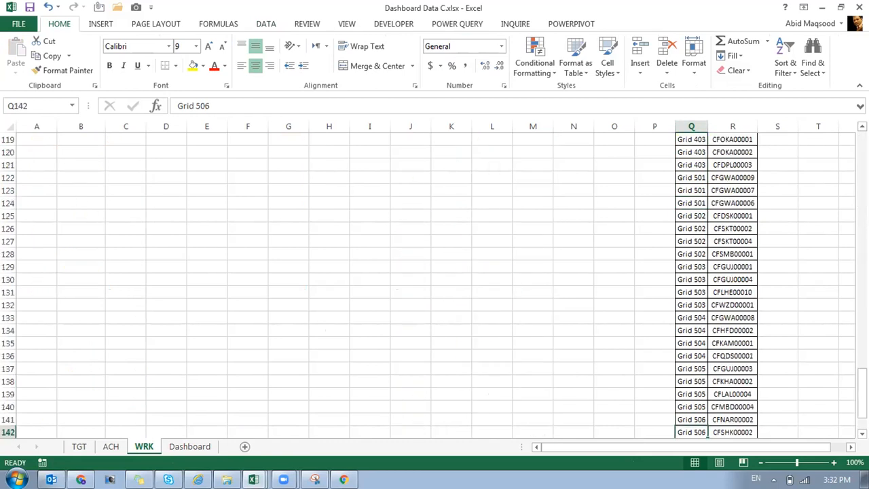
key(ctrl+Up)
key(Down)
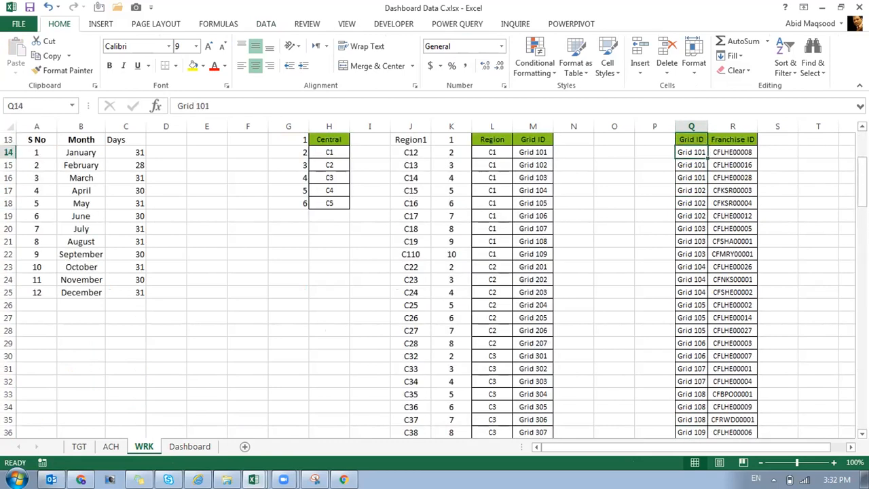
key(ctrl+Down)
key(ctrl+Up)
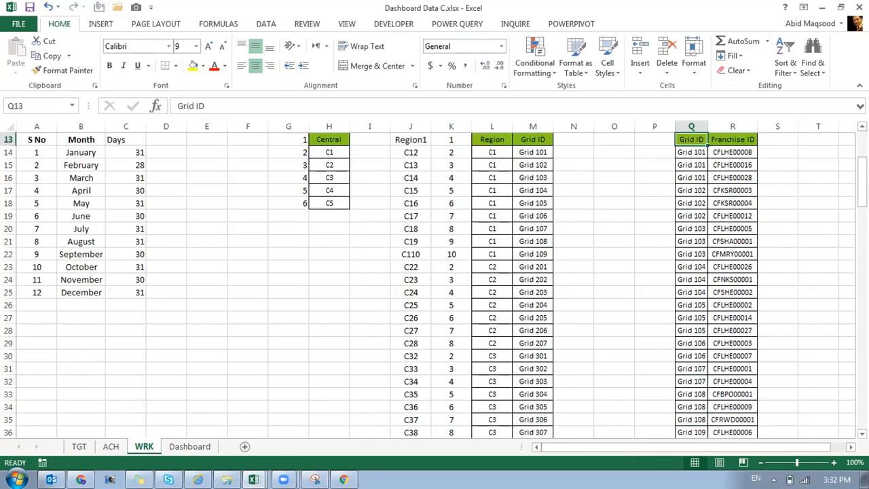
key(Right)
key(Down)
key(Down)
key(Down)
key(Down)
key(Down)
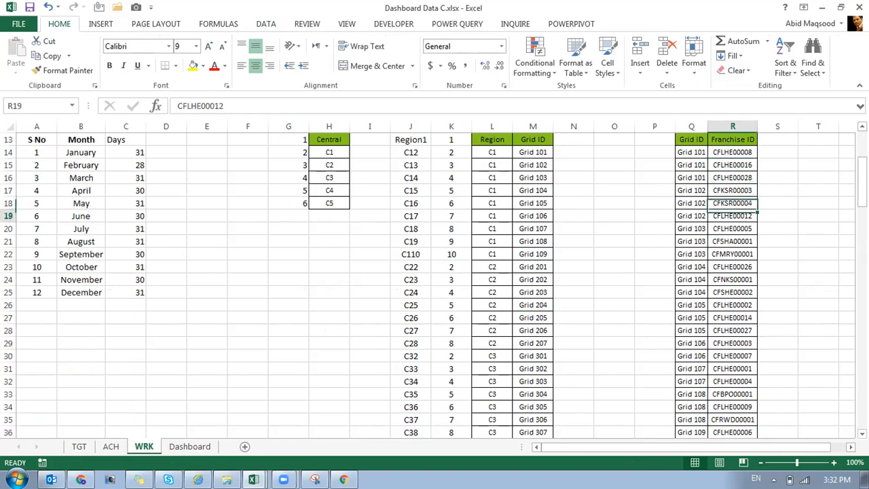
key(Up)
key(Up)
key(Up)
key(Up)
key(Up)
key(Left)
key(Down)
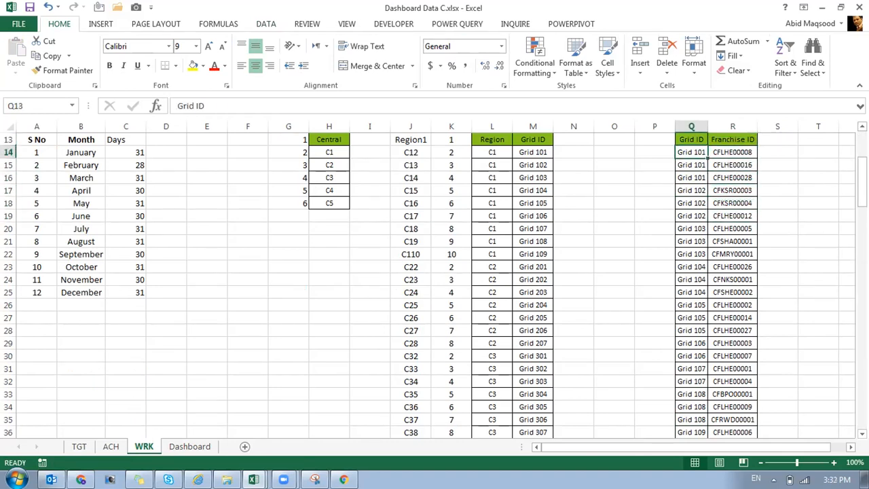
key(Left)
key(Up)
text(1)
key(Return)
text(2)
key(Return)
text(3)
key(Return)
text(4)
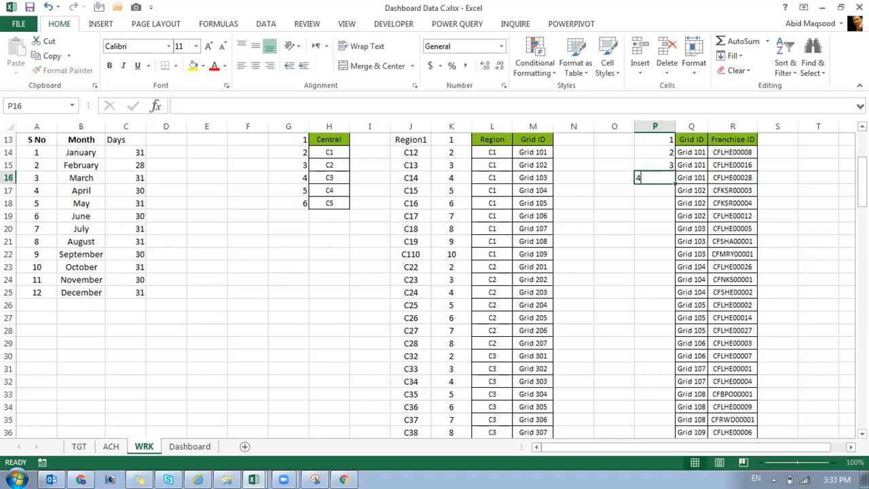
key(Return)
text(2)
key(Return)
text(3)
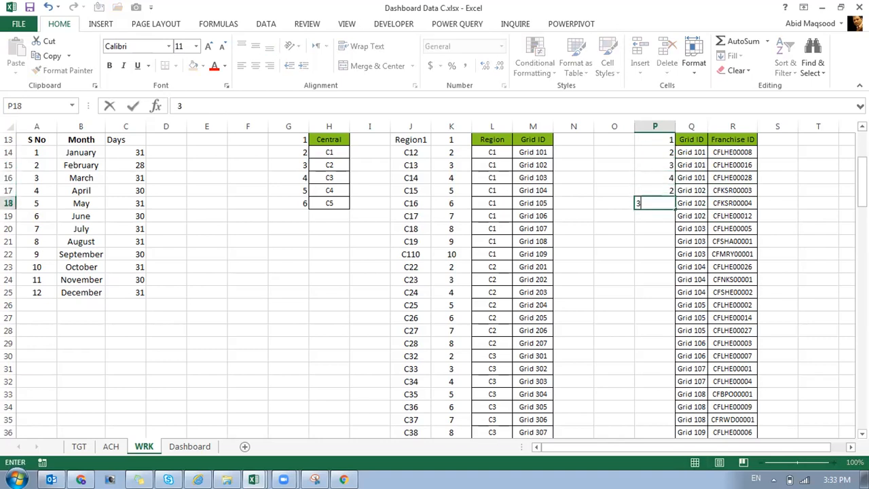
key(Return)
text(4)
key(Return)
text(2)
key(Return)
text(3)
key(Return)
text(4)
key(Return)
text(2)
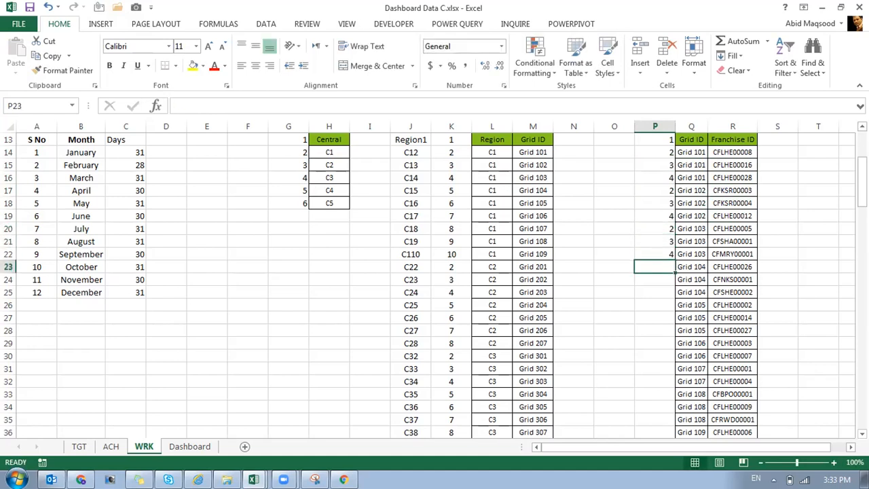
key(Return)
key(ctrl+Up)
key(ctrl+Up)
key(ctrl+shift+Down)
key(Delete)
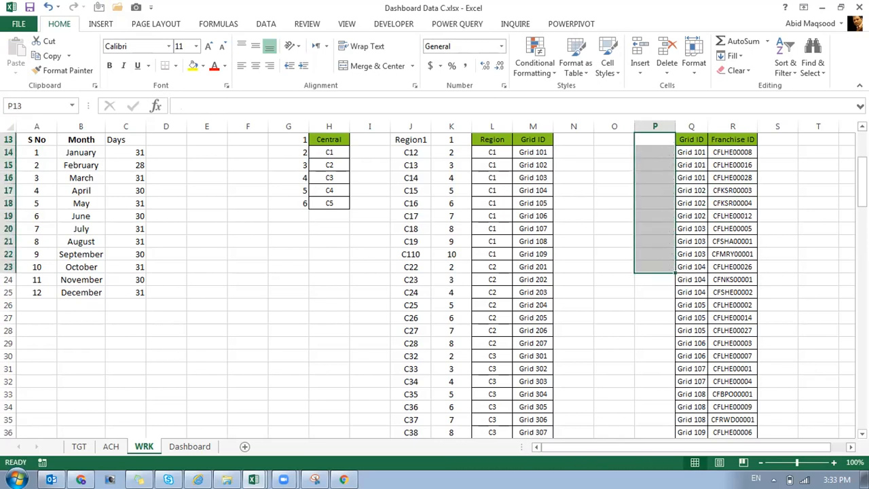
- Fill S14:S142 beside the Franchise ID table with consecutive serial numbers from 1 to 129
key(Right)
key(Right)
key(Right)
key(Down)
text(1)
key(Return)
text(2)
key(Up)
key(shift+Down)
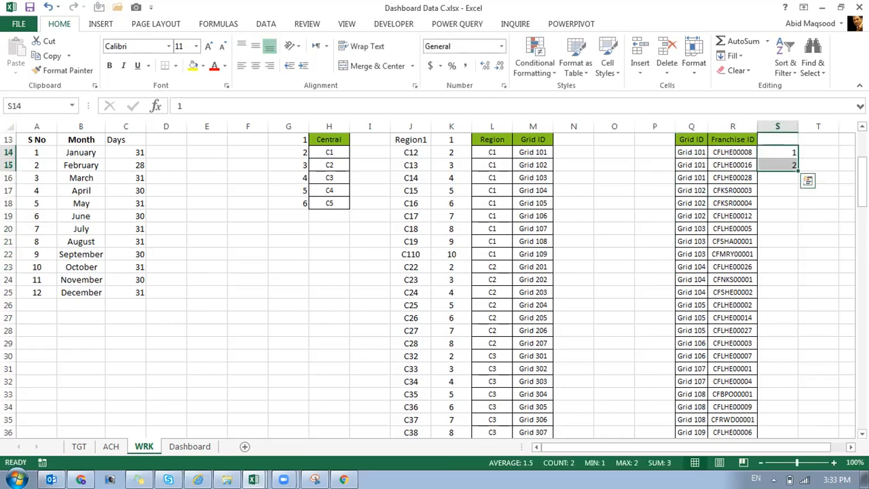
double_click(795, 171)
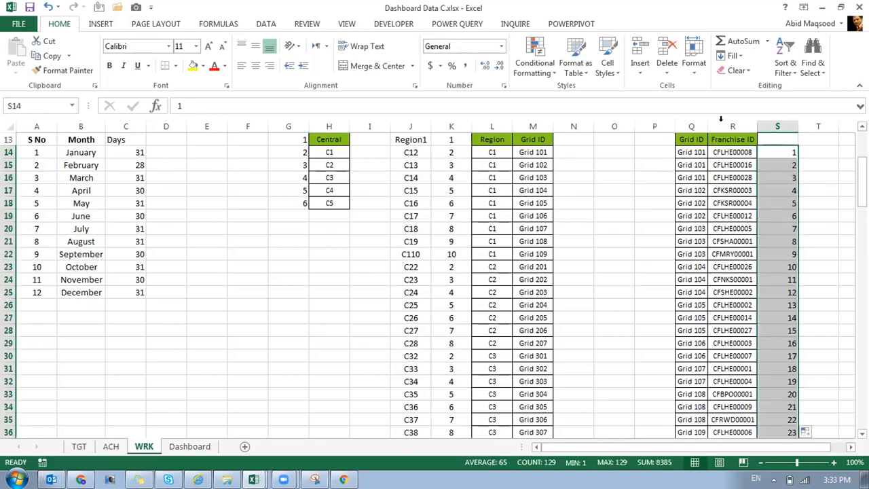
- Centre the serial numbers in column S both vertically and horizontally
click(255, 46)
click(256, 65)
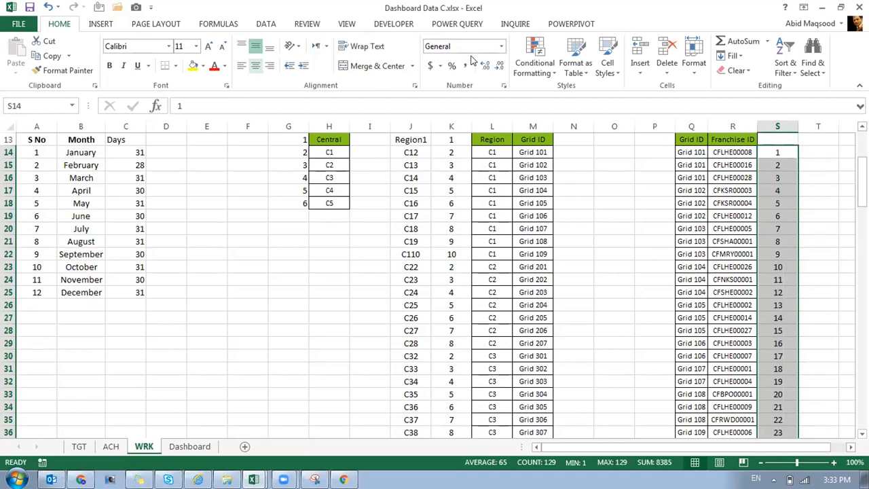
click(467, 161)
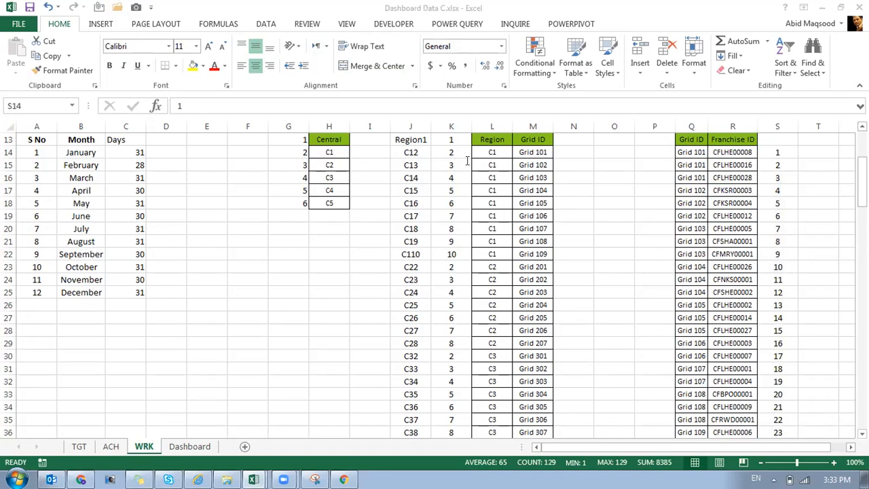
- Start a SUMPRODUCT formula in T14 with the serial number condition --(S14>$S$14:$S$142) as its first array
click(805, 152)
text(=)
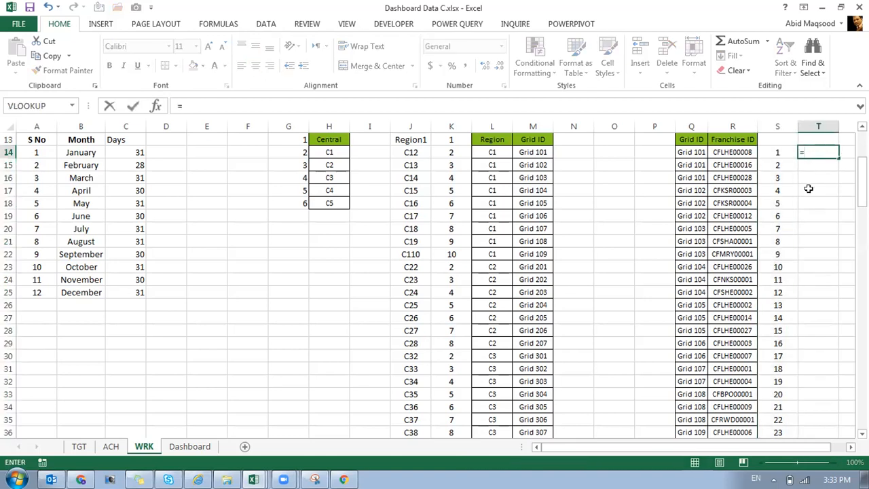
text(sump)
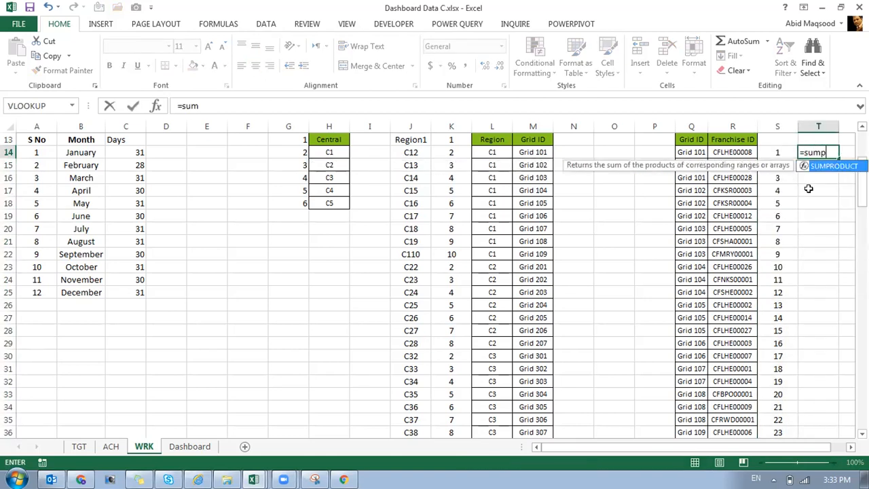
key(Tab)
drag(740, 446, 829, 427)
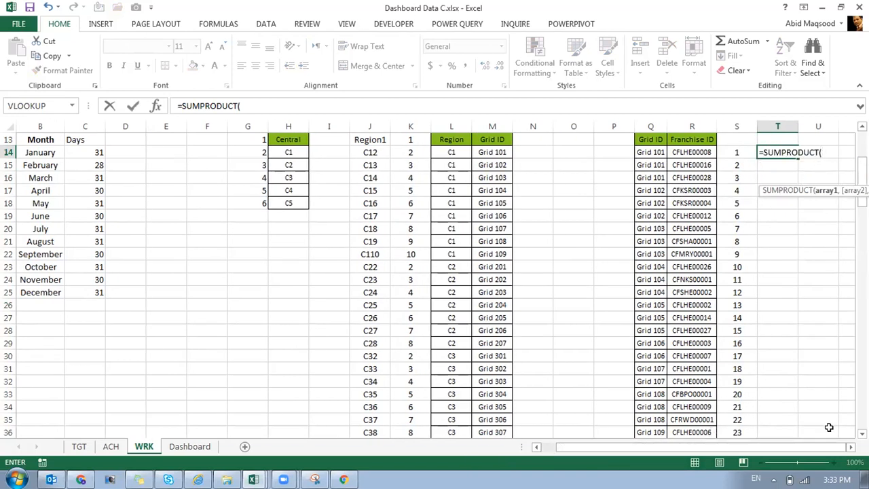
text(--()
key(Left)
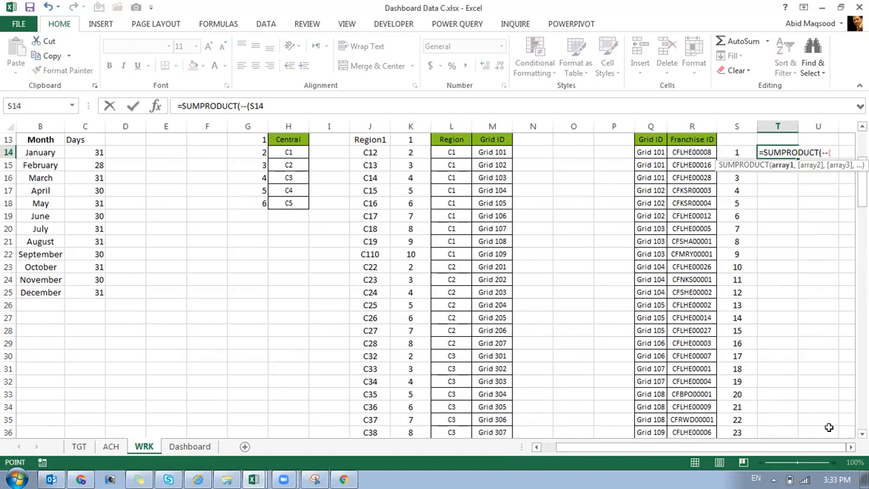
text(>)
key(Left)
key(ctrl+shift+Down)
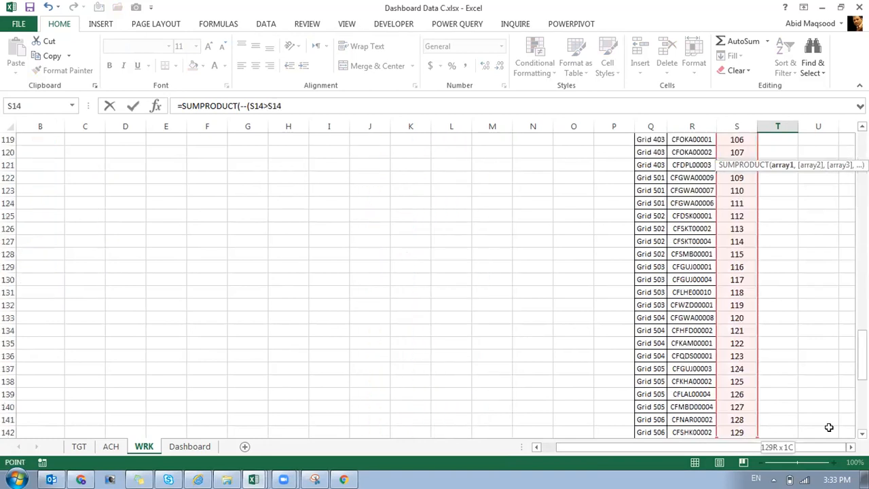
key(F4)
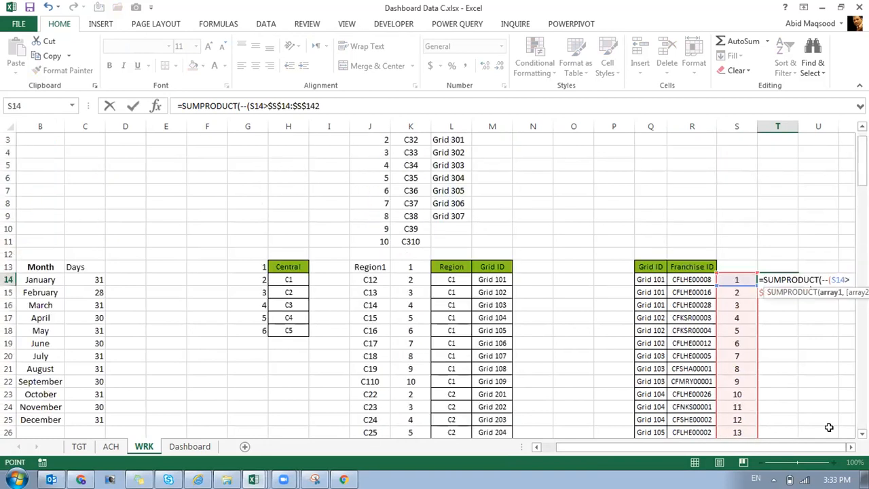
text(),)
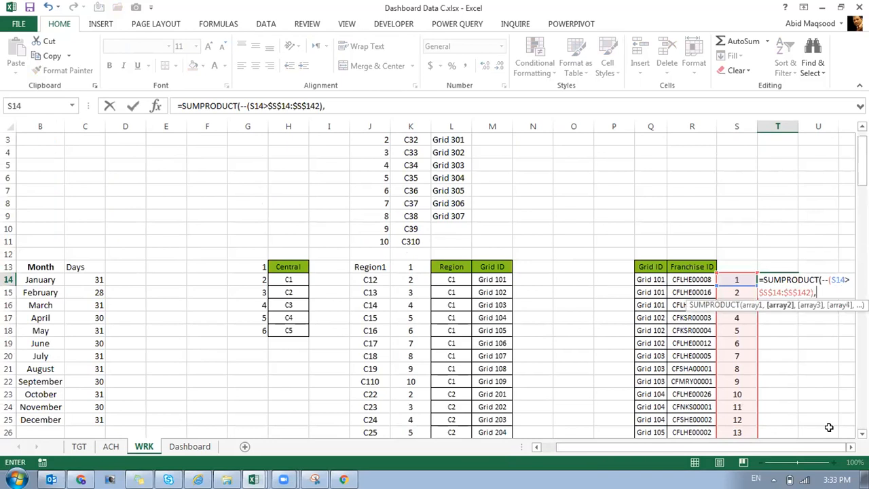
- Complete the T14 formula with the grid-matching condition --(Q14=$Q$14:$Q$142) as second array and add 2 to the SUMPRODUCT result
text(--()
key(Left)
key(Left)
key(Left)
text(=)
key(Left)
key(Left)
key(Left)
key(ctrl+shift+Down)
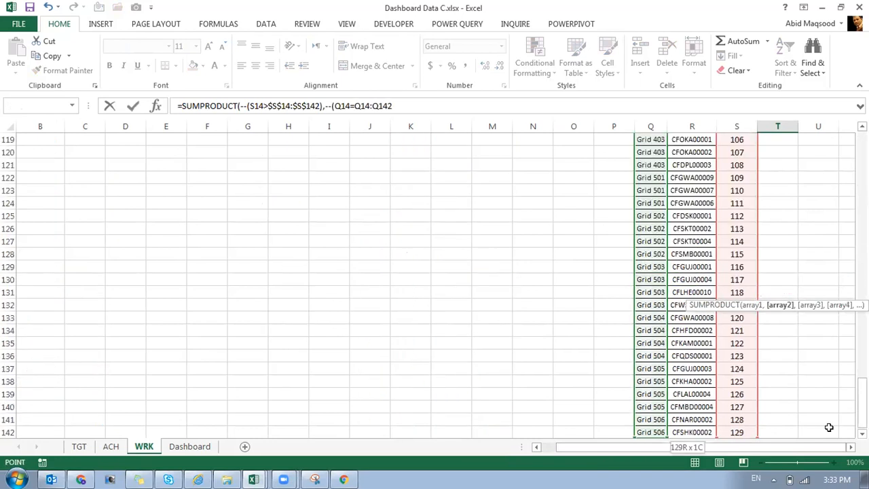
key(F4)
text())
text()+2)
key(Return)
key(Up)
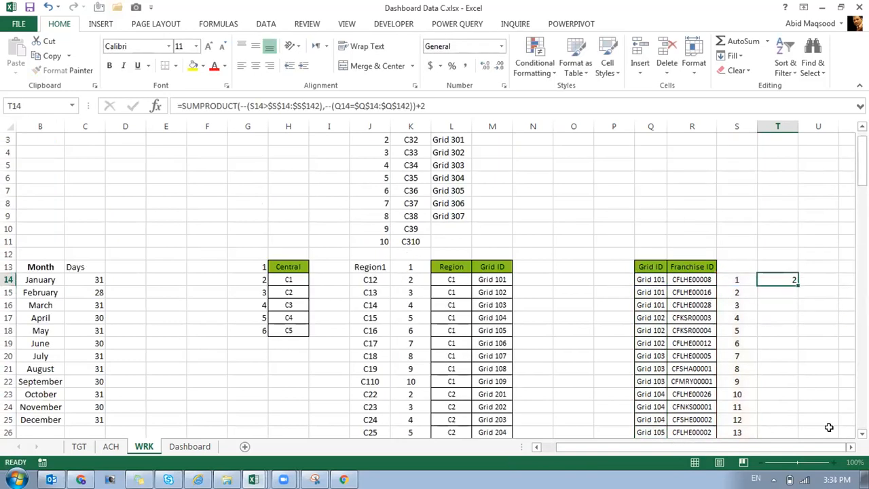
- Fill the T14 formula down column T to the last franchise row and check the numbering within each grid
double_click(798, 285)
scroll(796, 289, down, 4)
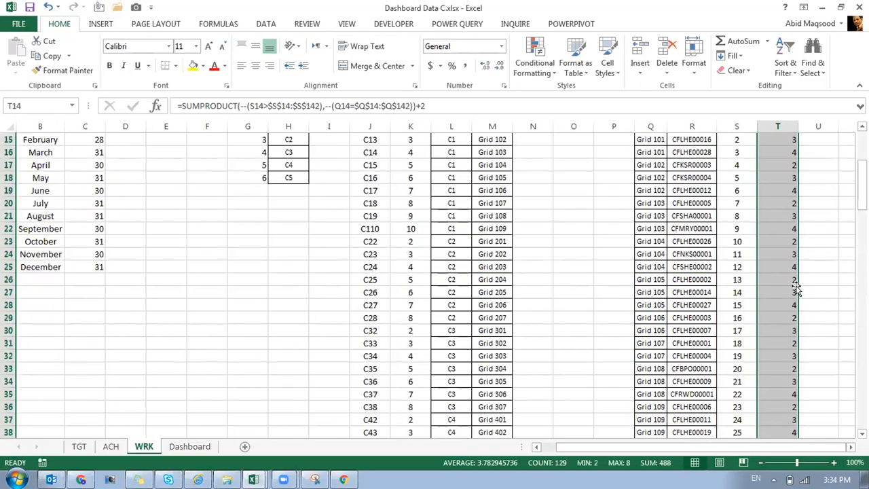
scroll(795, 290, down, 2)
scroll(702, 286, up, 7)
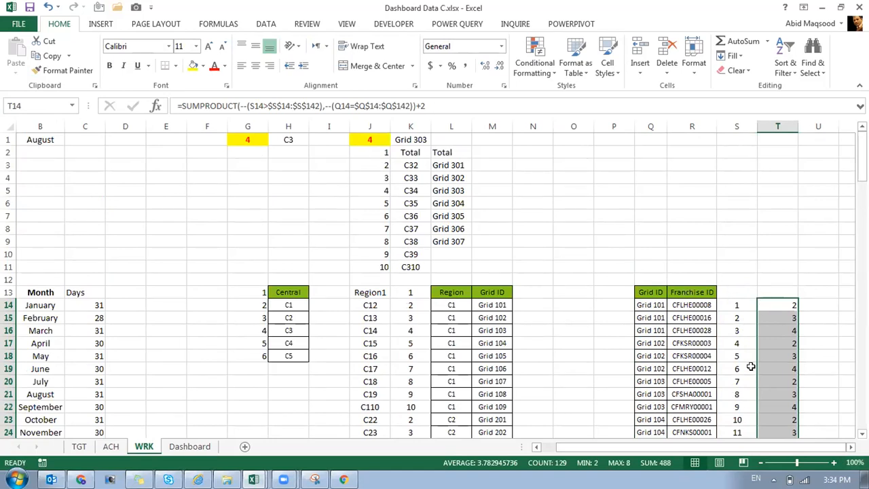
- Copy the T14 formula text, send it to the Excel Dashboard Training group in WhatsApp Web, and return to the WRK sheet in Excel
drag(457, 108, 155, 99)
key(ctrl+c)
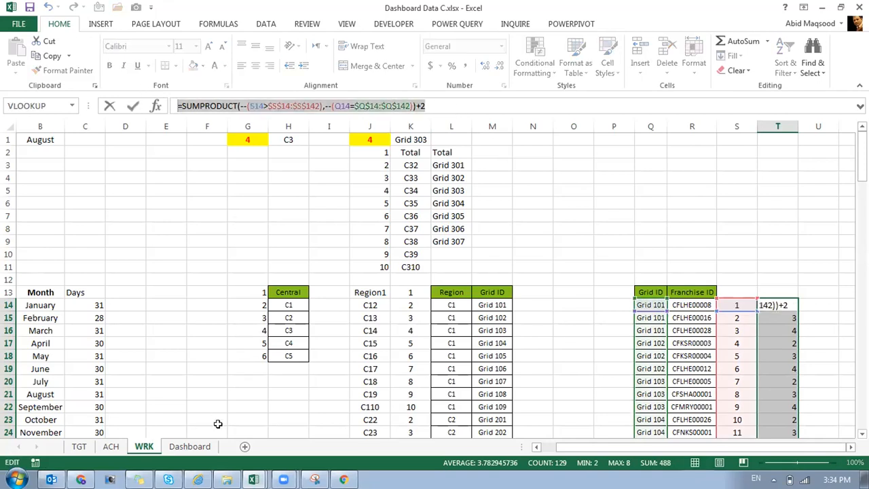
click(343, 479)
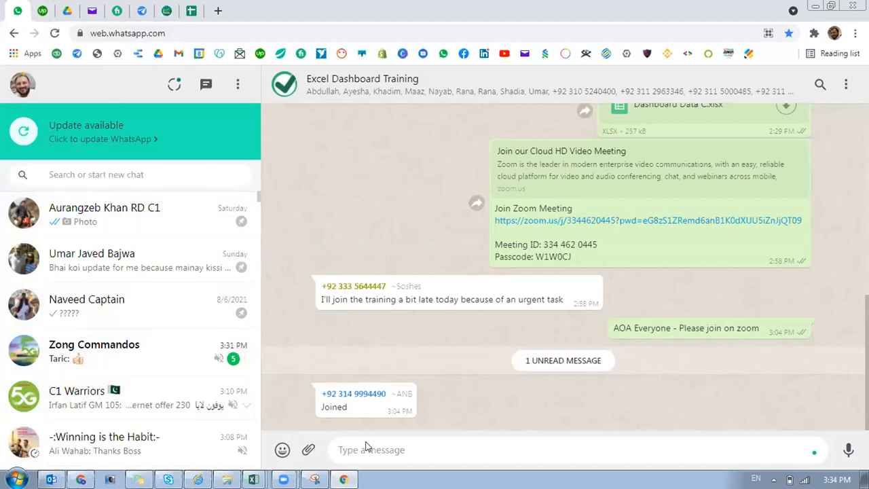
key(ctrl+v)
key(Return)
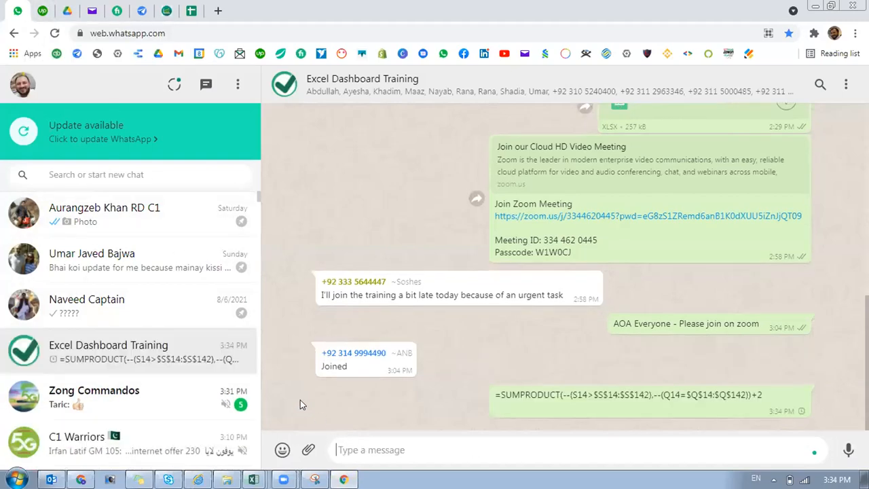
key(alt+Tab)
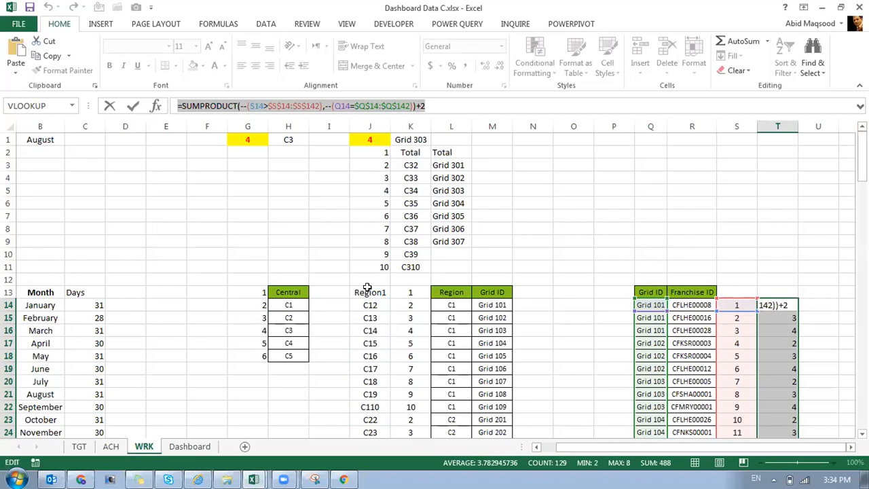
key(Escape)
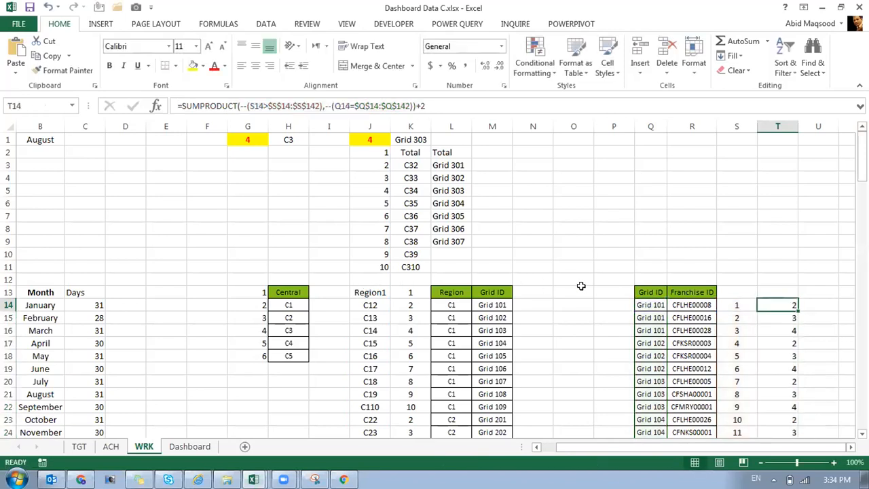
- Copy the numbering from T14 down to the last franchise row and paste it as values starting at P14
key(ctrl+shift+Down)
key(ctrl+c)
key(Left)
key(Left)
key(Left)
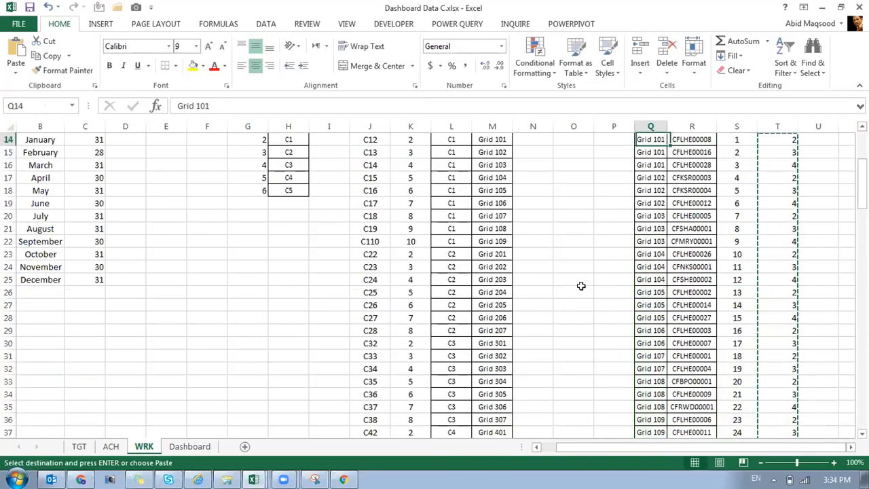
key(Left)
key(Up)
key(Down)
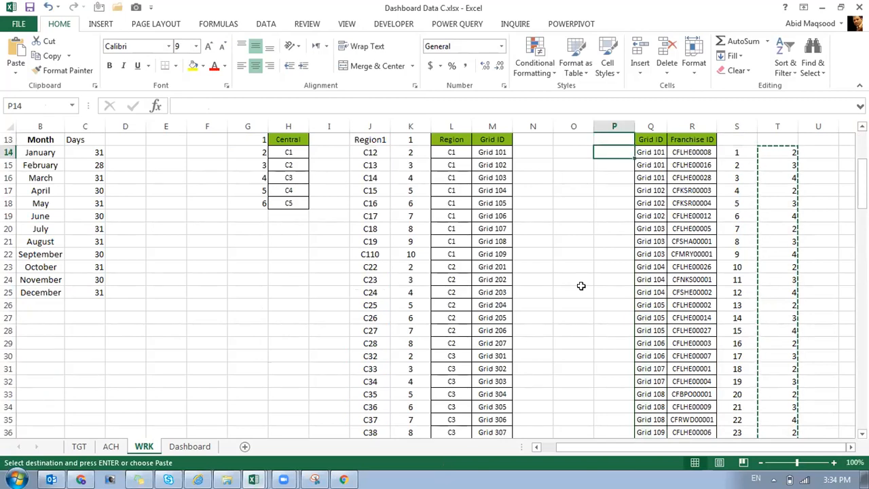
key(ctrl+alt+v)
key(v)
key(Return)
- Delete the helper serial numbers and SUMPRODUCT formulas in columns S and T from row 14 down
key(Right)
key(Right)
key(Right)
key(Right)
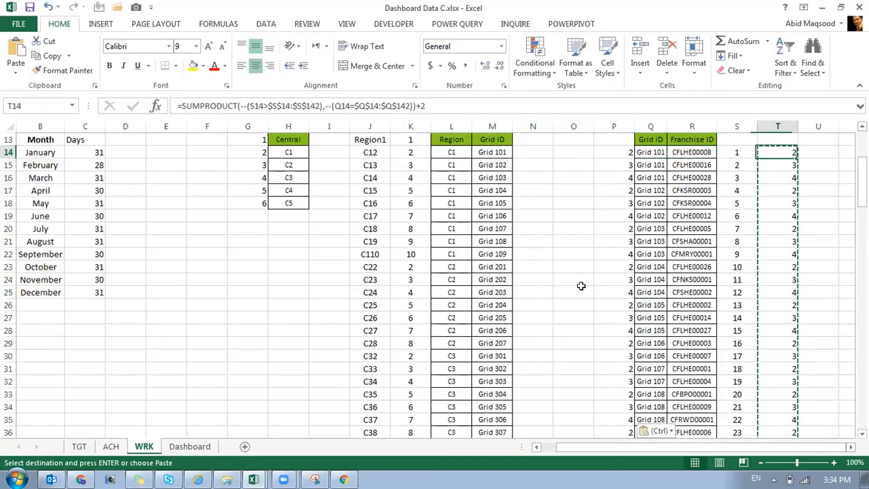
key(Left)
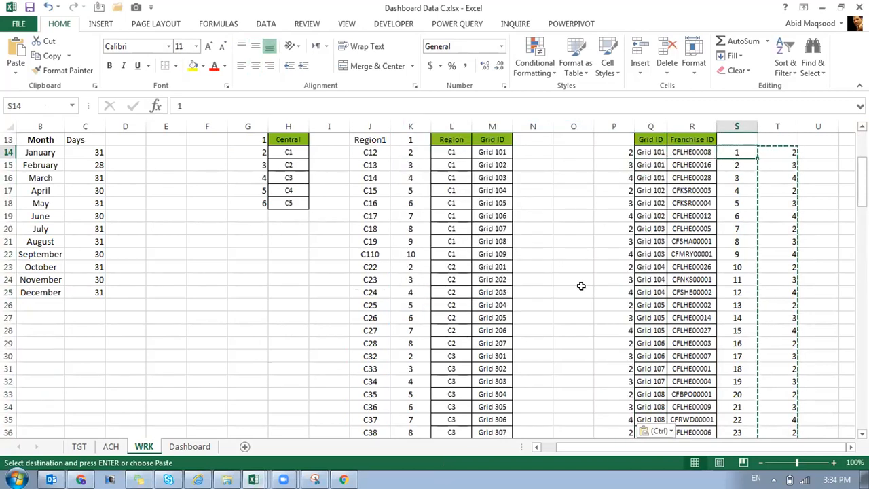
key(shift+Right)
key(ctrl+shift+Down)
key(Delete)
- Enter 1 in P13, beside the Grid ID header, as the first number of the franchise numbering
key(Left)
key(Left)
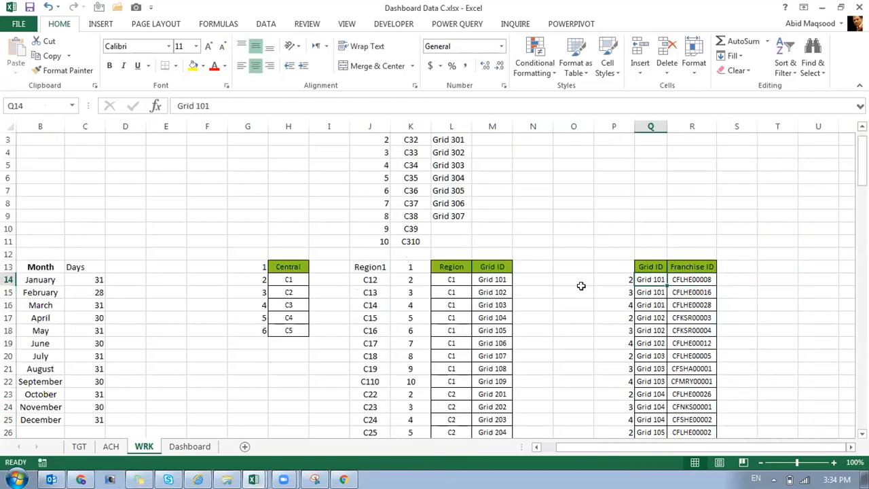
key(Up)
key(Left)
text(1)
key(Return)
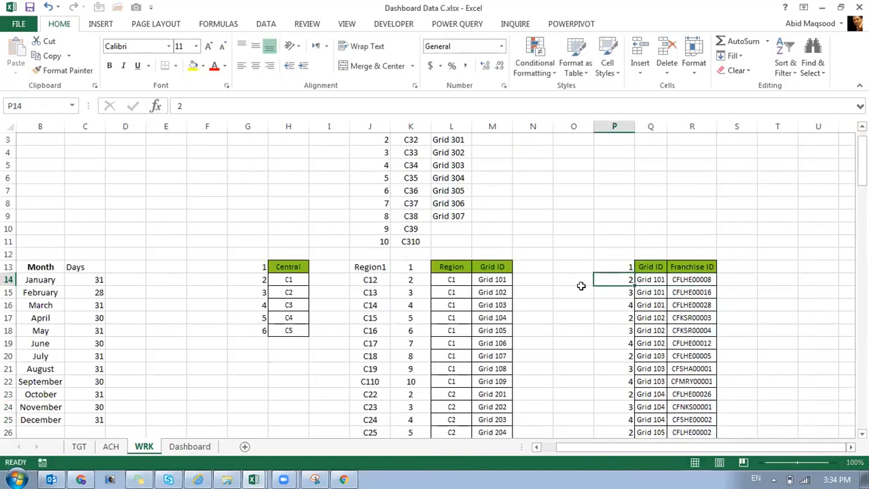
- Centre the numbers in P13:P142 both vertically and horizontally
key(Up)
key(ctrl+shift+Down)
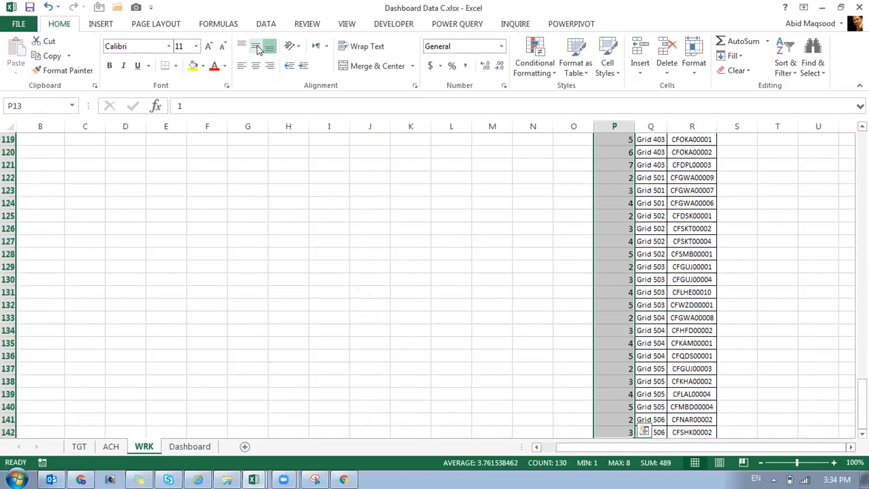
click(255, 45)
click(255, 65)
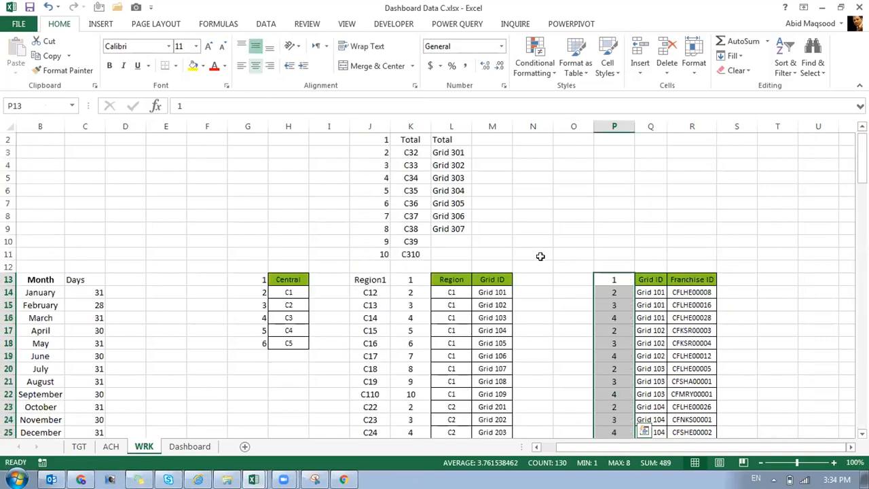
- Enter the key formula =Q14&P14 in O14 to join the grid ID with its franchise number
click(578, 291)
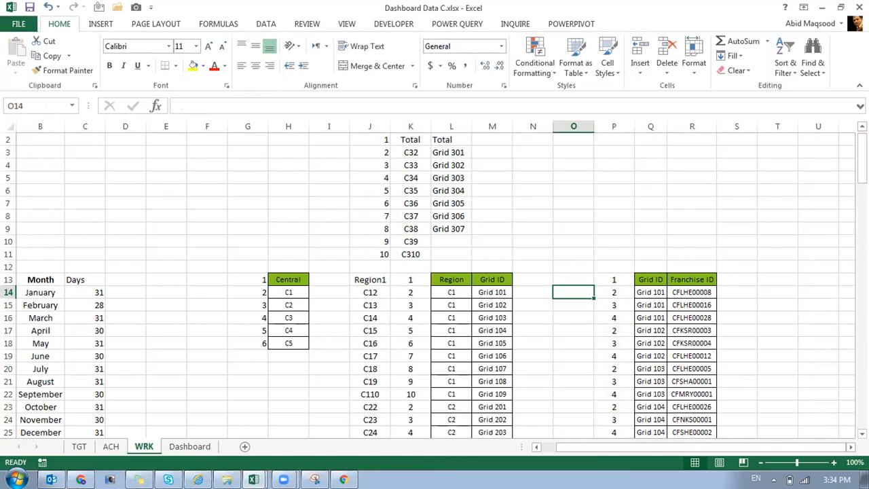
text(=)
key(Right)
key(Right)
text(&)
key(Right)
key(ctrl+Return)
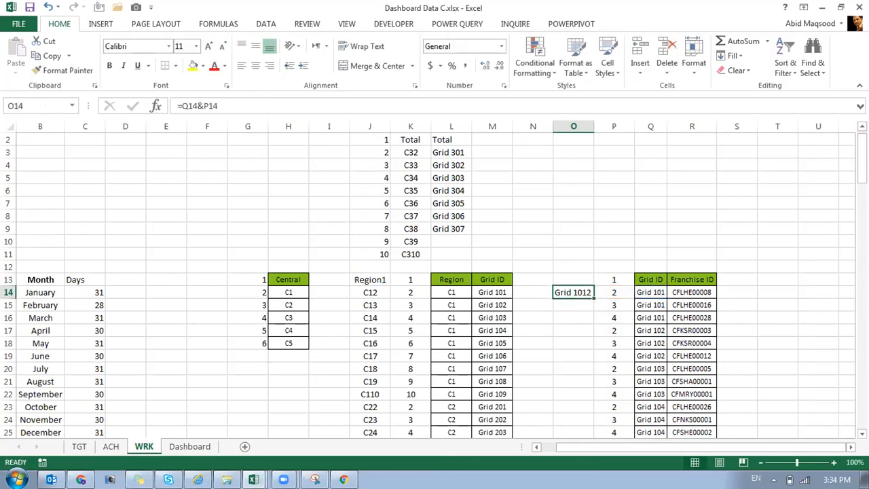
- Compare with the region key formula in J14, checking which cells it joins, and return to O14
key(Left)
key(Left)
key(Left)
key(Left)
key(Left)
key(F2)
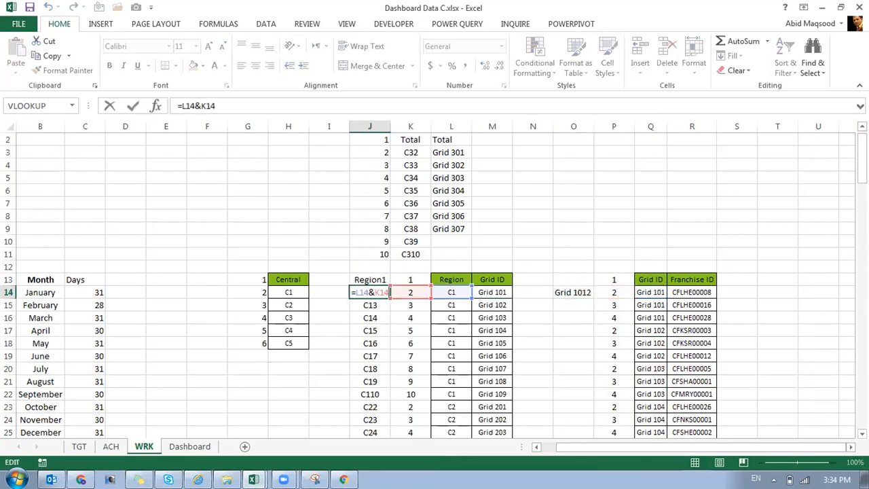
key(ctrl+Return)
key(Right)
key(Right)
key(Left)
key(Left)
key(Right)
key(Right)
key(Right)
key(Right)
key(Right)
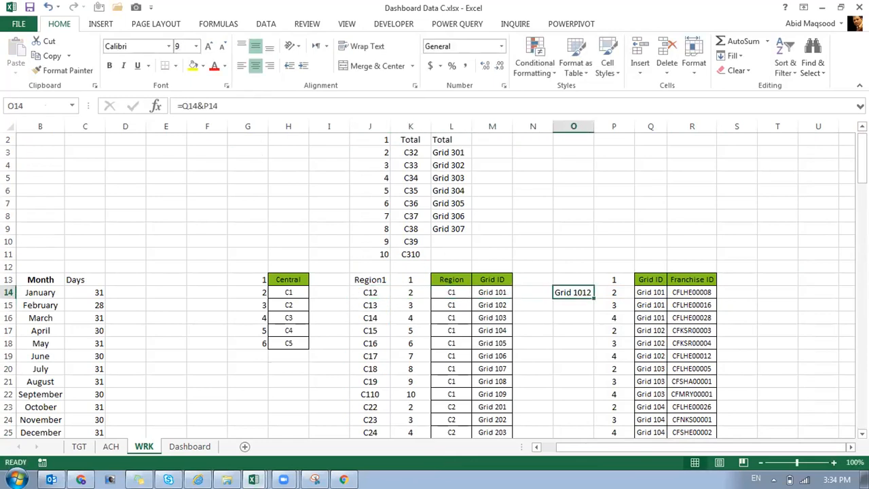
- Fill the O14 key formula down column O to the last franchise row and review the resulting keys
double_click(591, 296)
scroll(587, 297, down, 17)
scroll(587, 296, down, 13)
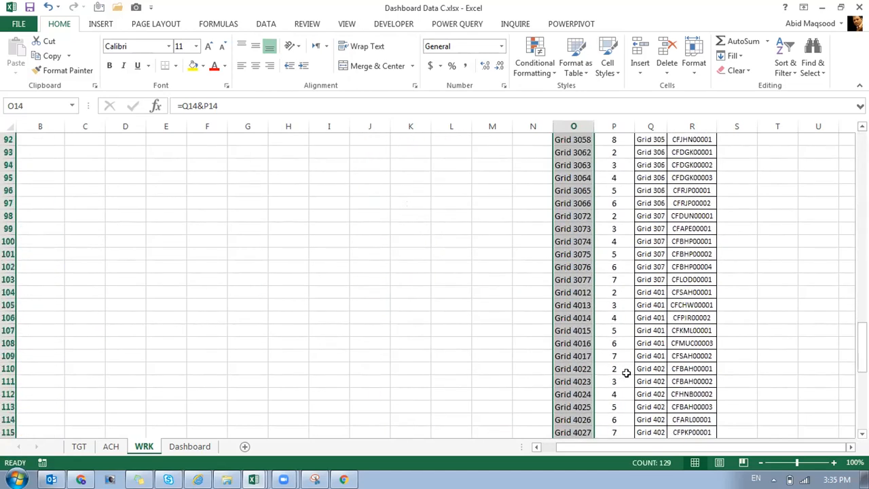
scroll(618, 334, down, 12)
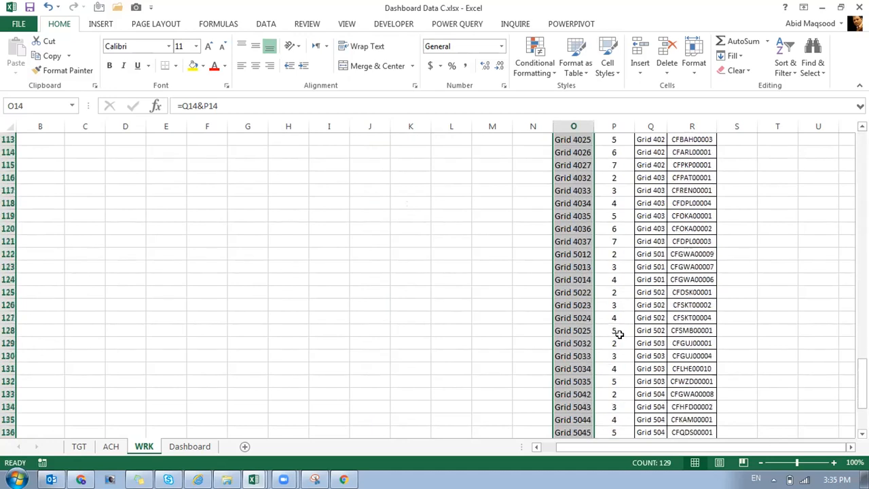
scroll(619, 334, up, 20)
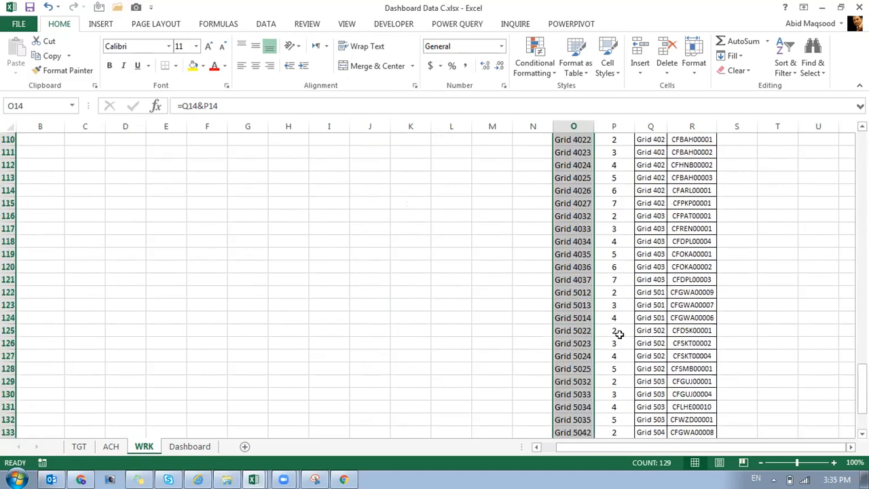
scroll(619, 334, up, 7)
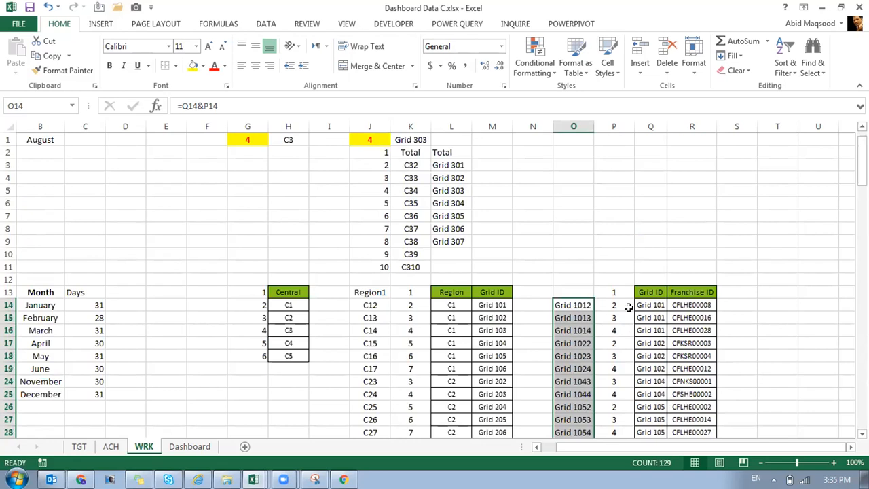
- Find the highest franchise number in column P using a temporary MAX formula in P11, and clear that cell
click(607, 268)
text(=max)
key(Tab)
key(Down)
key(Down)
key(ctrl+shift+Down)
key(Return)
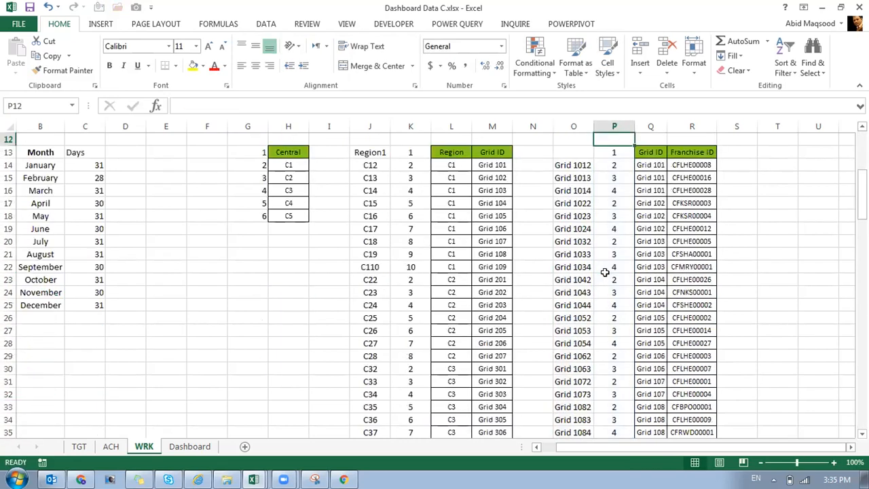
key(Up)
key(Delete)
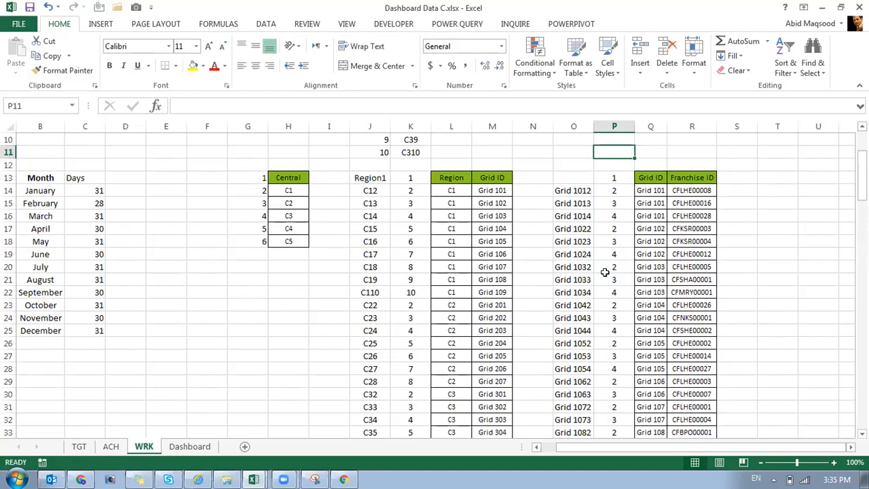
- Enter the serial numbers 1 to 8 in O2:O9 for the franchise selection list
key(ctrl+Up)
key(Down)
key(Left)
text(1)
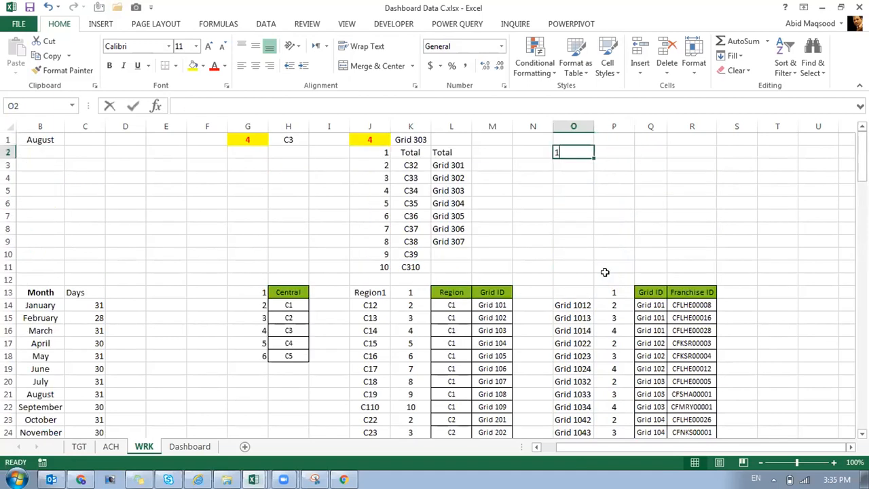
key(Return)
text(2)
key(Return)
text(3)
key(Return)
text(4 5)
key(Return)
text(6)
key(Return)
text(7)
key(Return)
text(8)
key(Return)
- Enter Total in both P2 and Q2 as the first entry of the franchise list
key(Up)
key(Right)
key(Up)
key(Up)
key(Up)
key(Up)
key(Up)
key(Up)
key(Up)
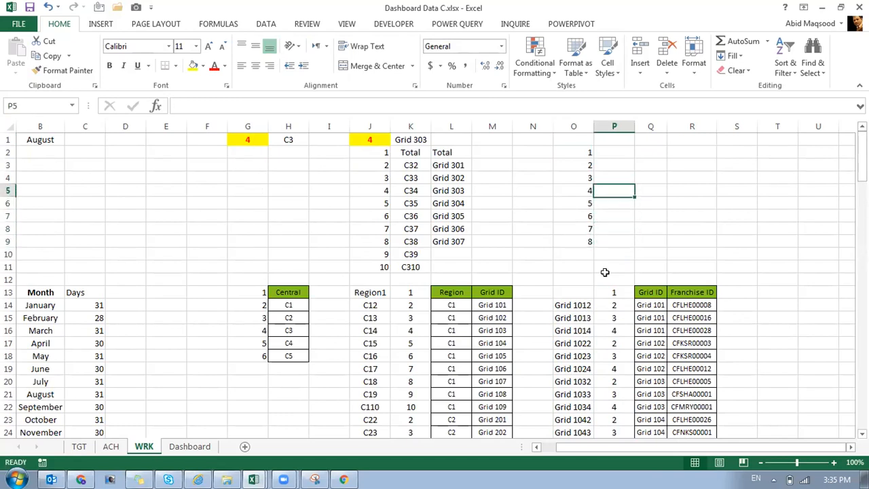
text(Total)
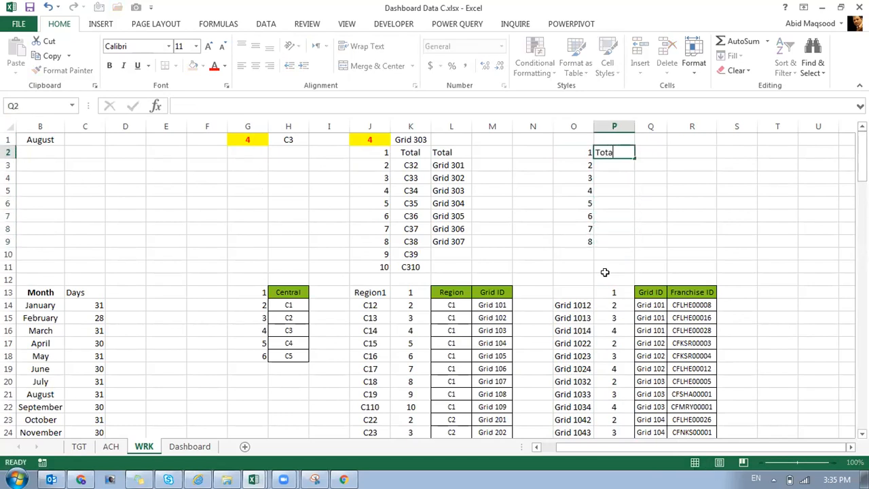
key(Tab)
text(To)
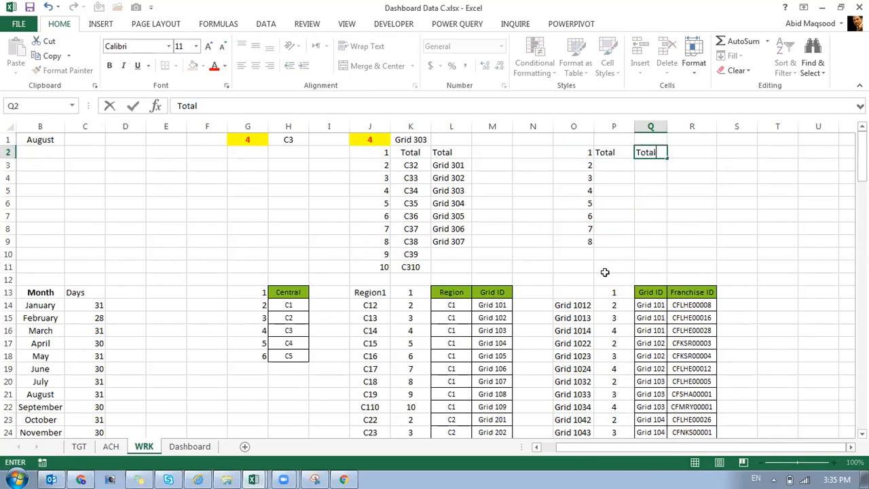
text(tal)
key(Return)
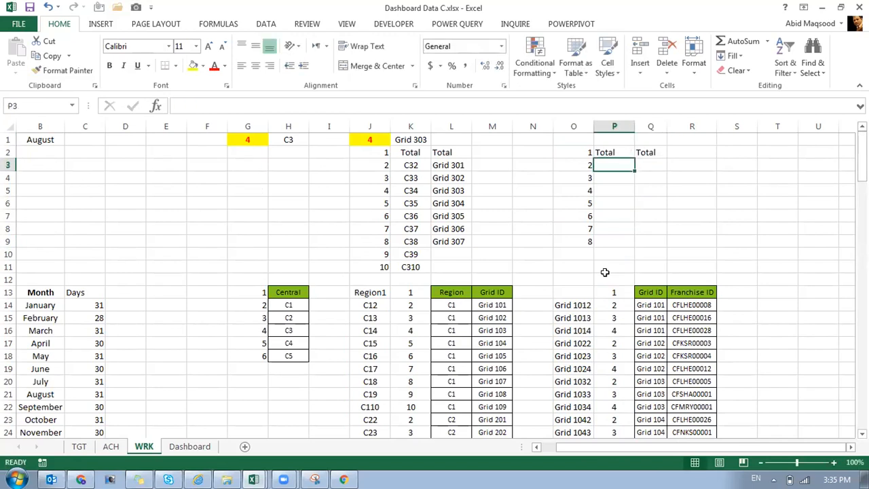
- Enter =$K$1&O3 in P3 to join the selected grid with the serial number, and fill it down to P9
text(=)
key(Up)
key(Up)
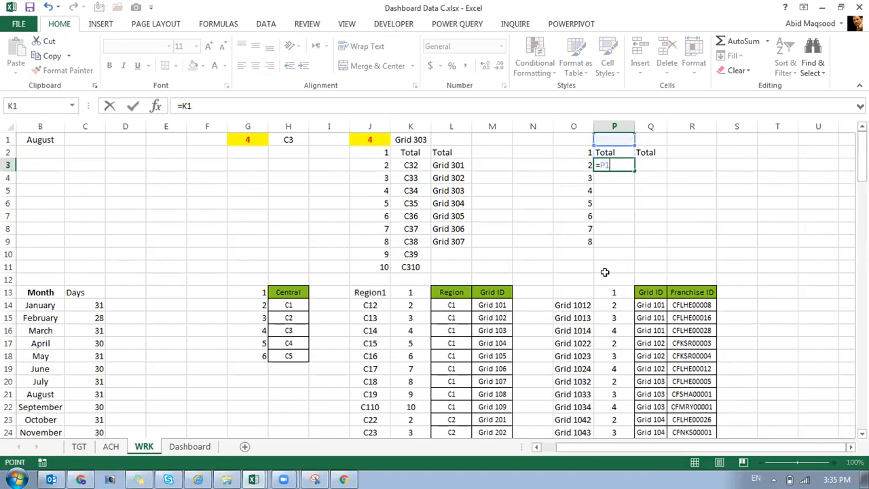
key(Left)
key(Left)
key(Left)
key(Left)
key(Left)
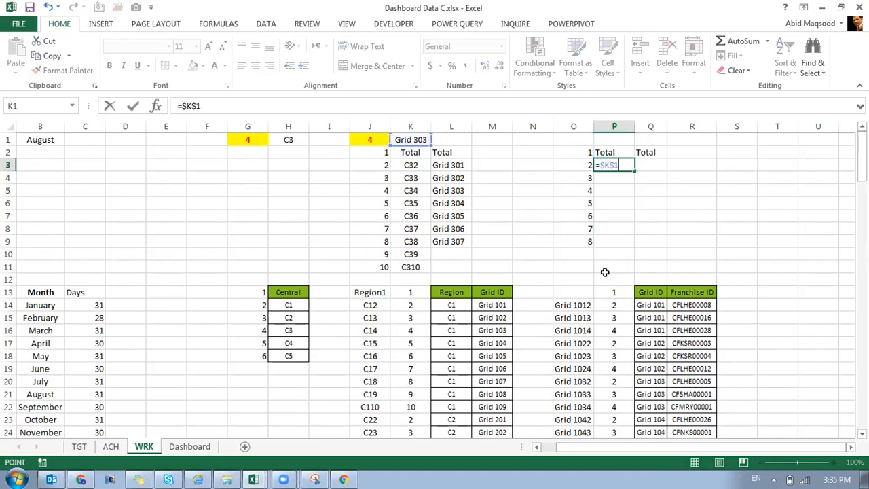
text(&)
key(Left)
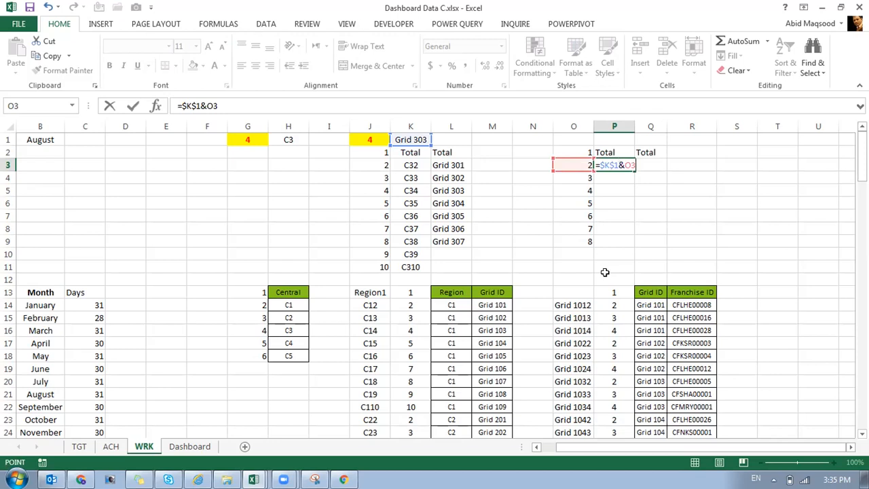
key(ctrl+Return)
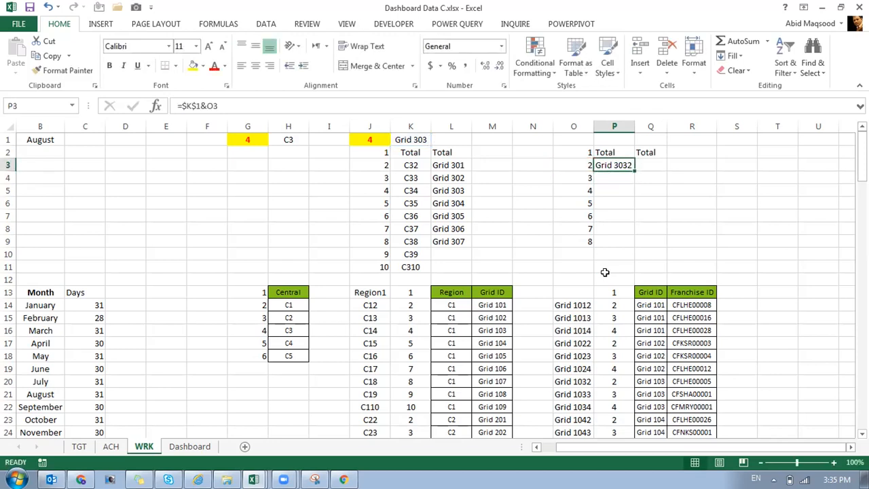
double_click(632, 172)
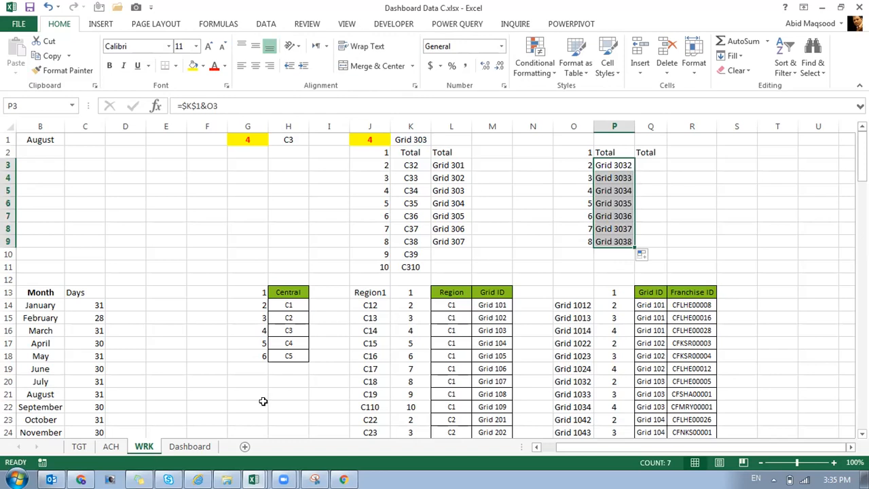
- Select region C1 and Grid 102 in the Dashboard list boxes and return to the WRK sheet to check the keys
click(199, 449)
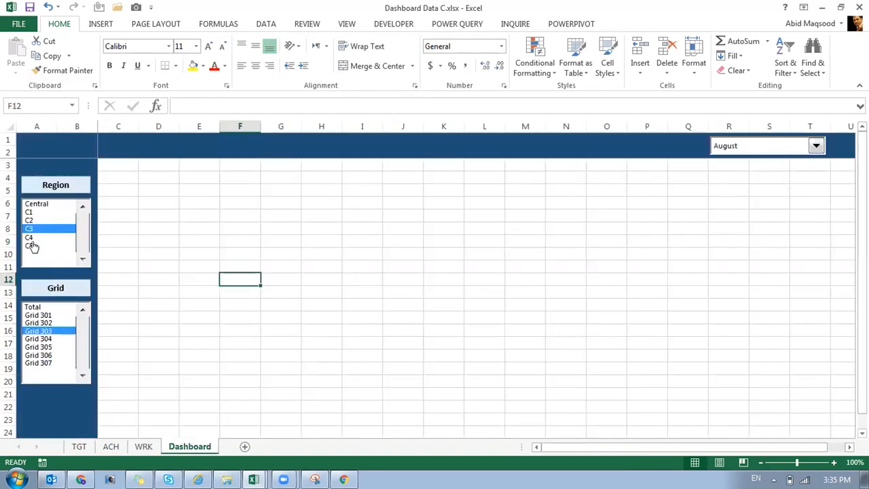
click(31, 212)
click(38, 323)
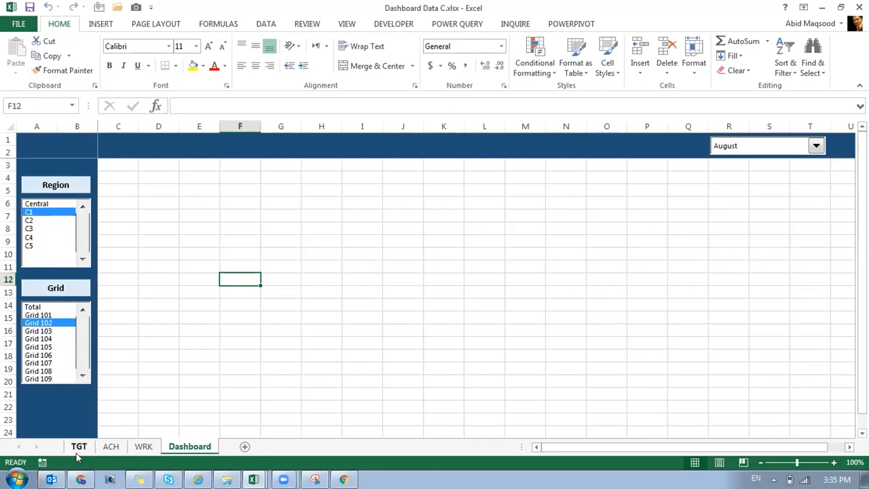
click(143, 446)
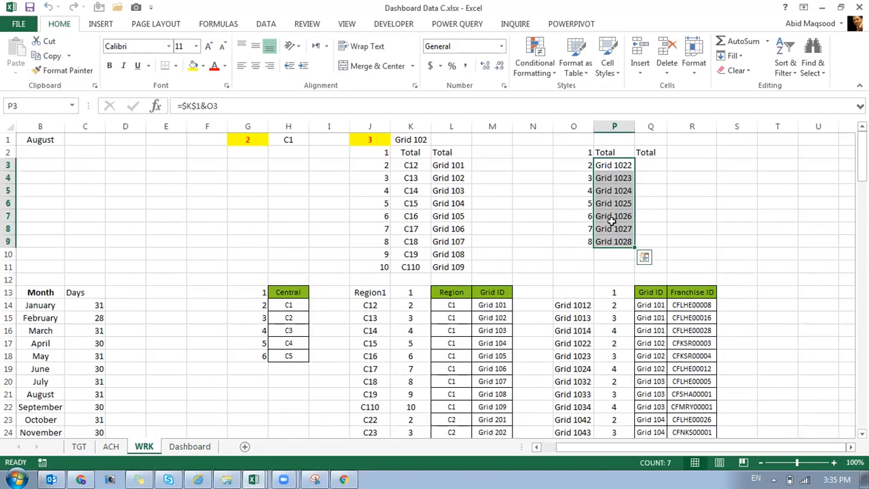
- Enter =VLOOKUP(P3,$O$13:$R$142,4,0) in Q3 to return the franchise ID for the key in P3
click(649, 165)
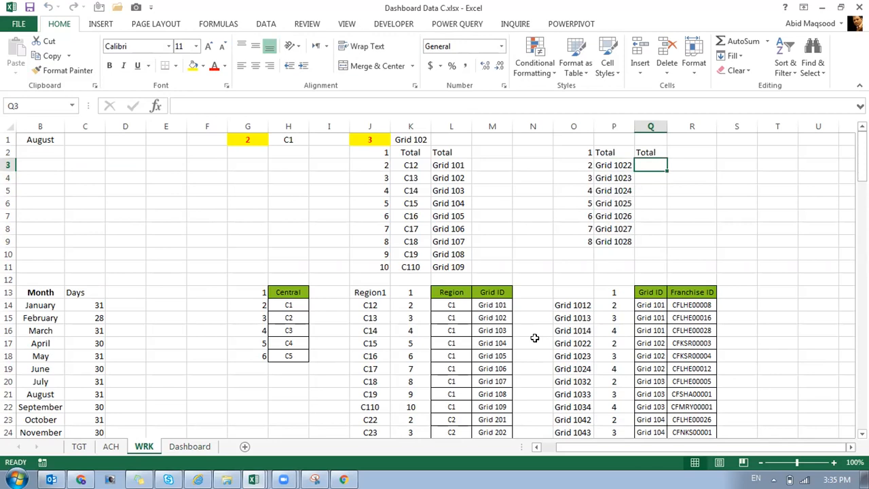
text(=vlookup()
key(Left)
text(,)
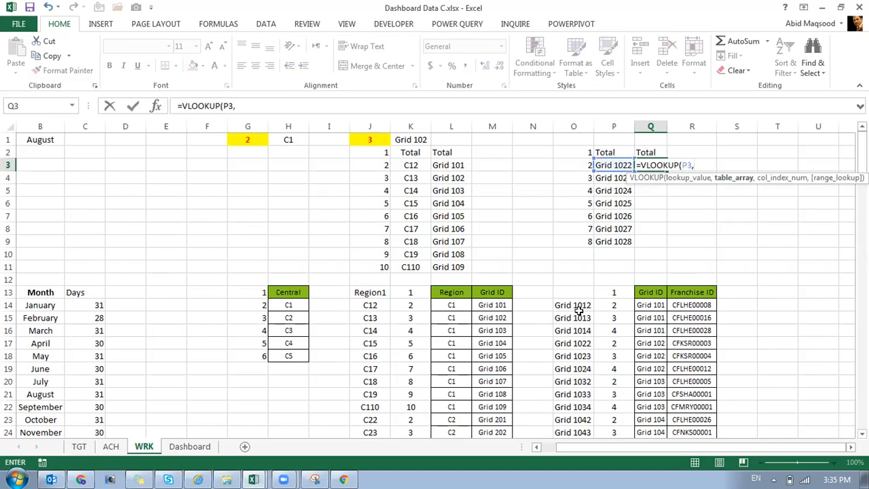
click(571, 291)
key(shift+Right)
key(shift+Right)
key(shift+Right)
key(shift+Down)
key(ctrl+shift+Down)
key(F4)
text(,4,0))
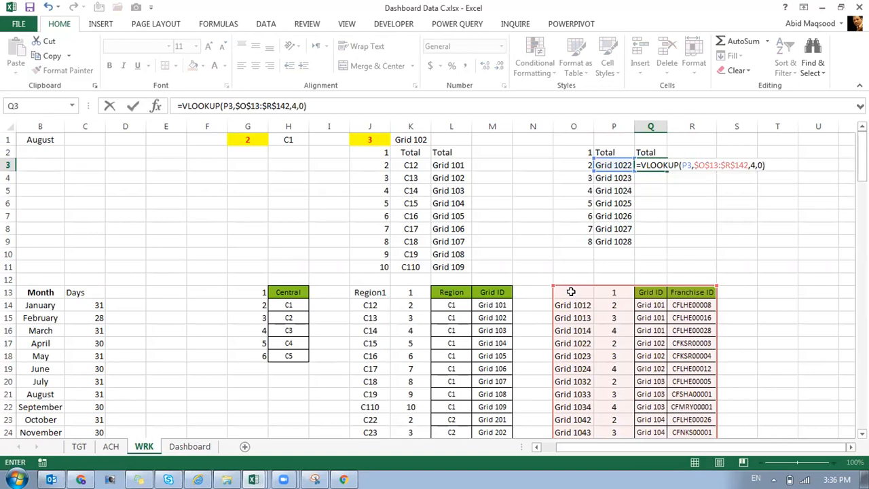
key(Return)
key(Up)
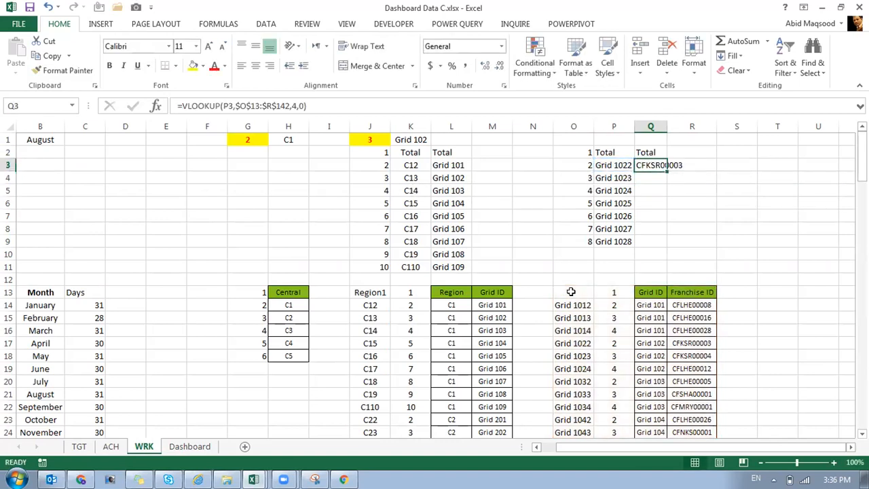
- Fill the franchise VLOOKUP formula in Q3 down to Q9
double_click(667, 171)
click(650, 203)
click(651, 217)
click(649, 242)
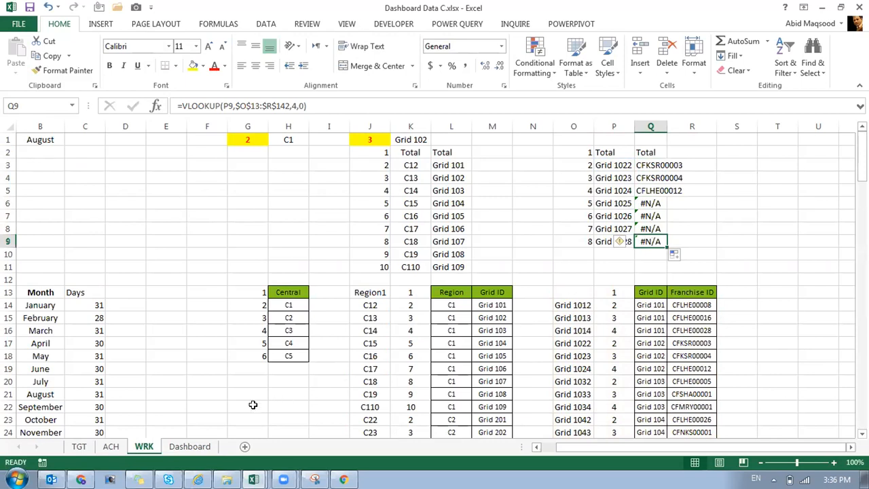
mouse_move(283, 480)
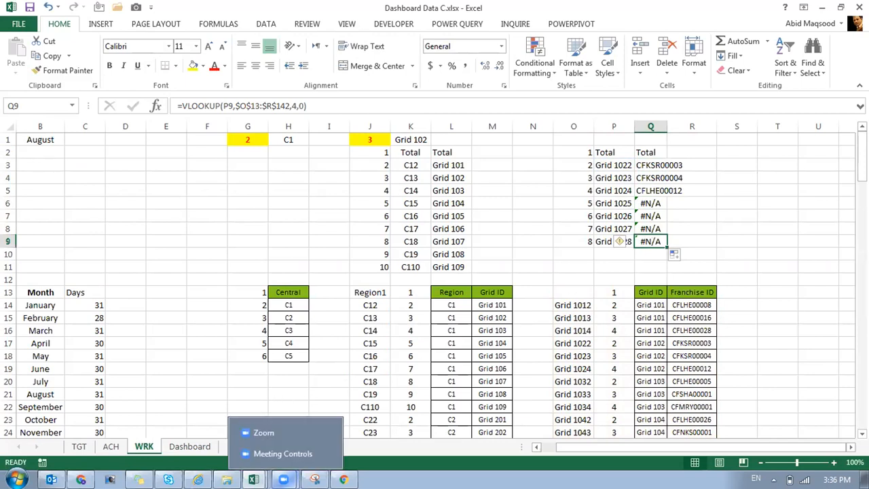
click(278, 452)
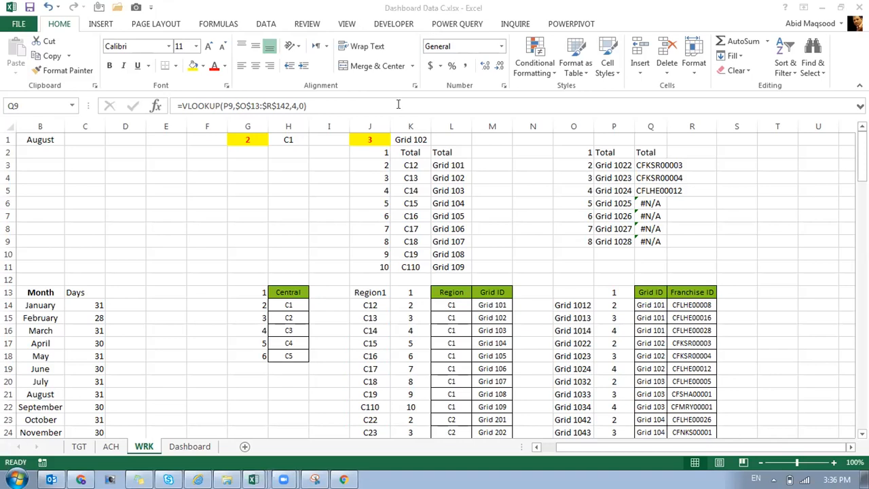
- Wrap the Q3 lookup in IFERROR with an empty-text fallback: =IFERROR(VLOOKUP(P3,$O$13:$R$142,4,0),"")
key(F2)
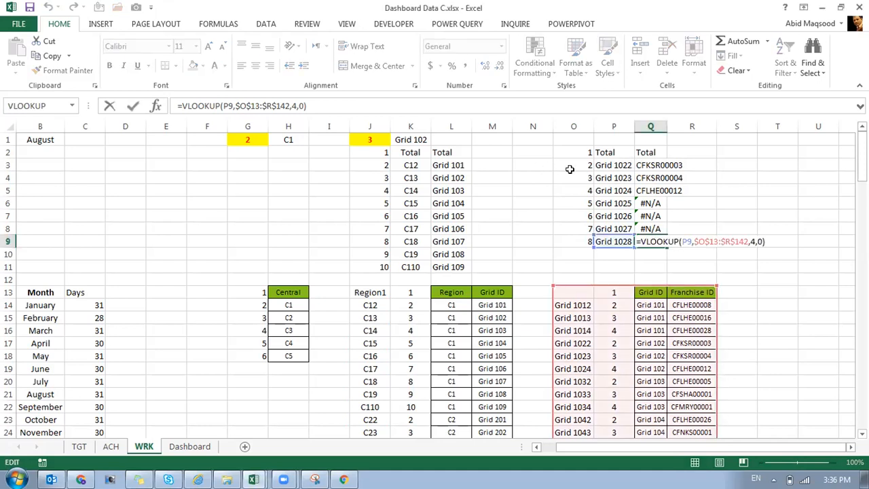
key(Return)
key(Up)
key(Up)
key(Up)
key(Up)
key(Up)
key(Up)
key(Up)
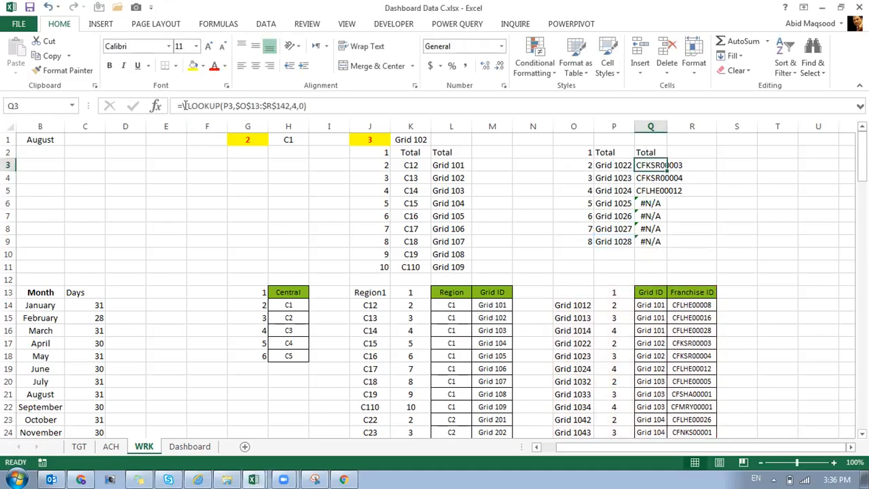
key(F2)
text(IFERROR()
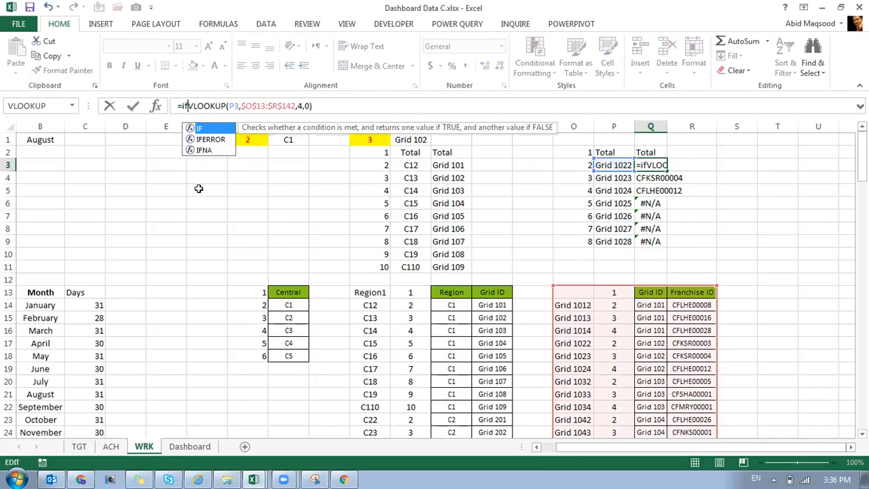
key(End)
text(,""))
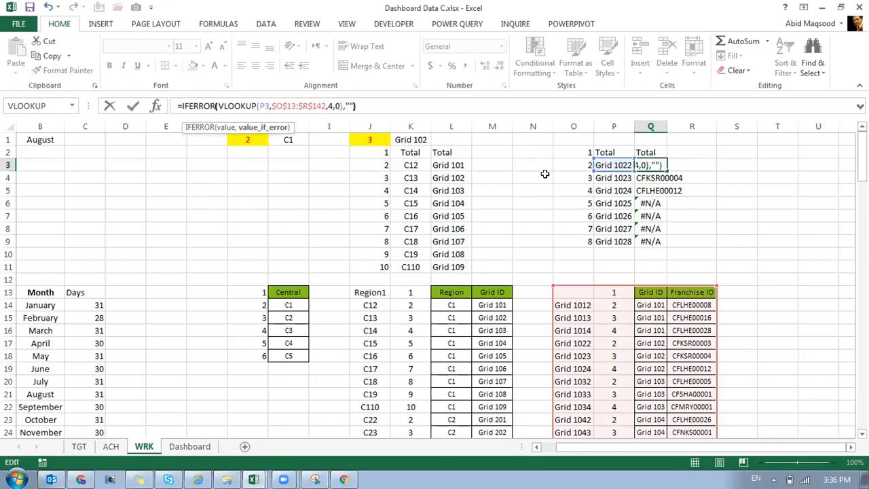
key(ctrl+Return)
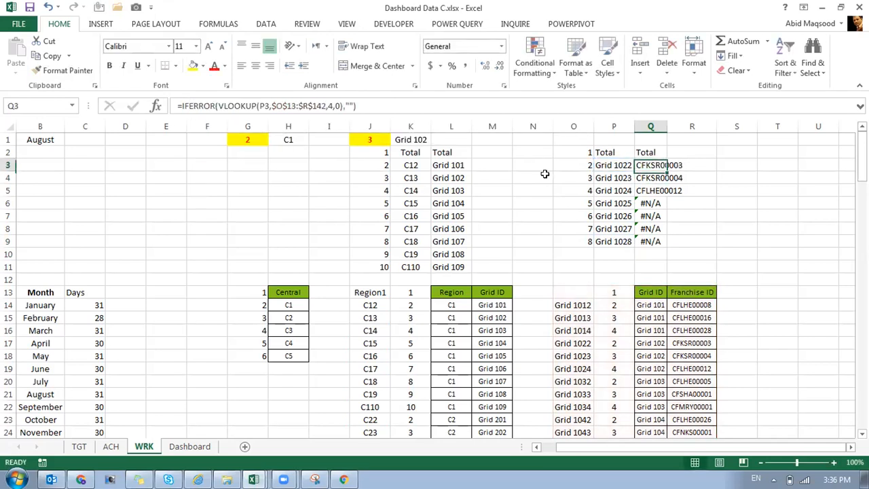
- Fill the Q3 IFERROR formula down to Q9 and autofit the width of column Q
double_click(667, 171)
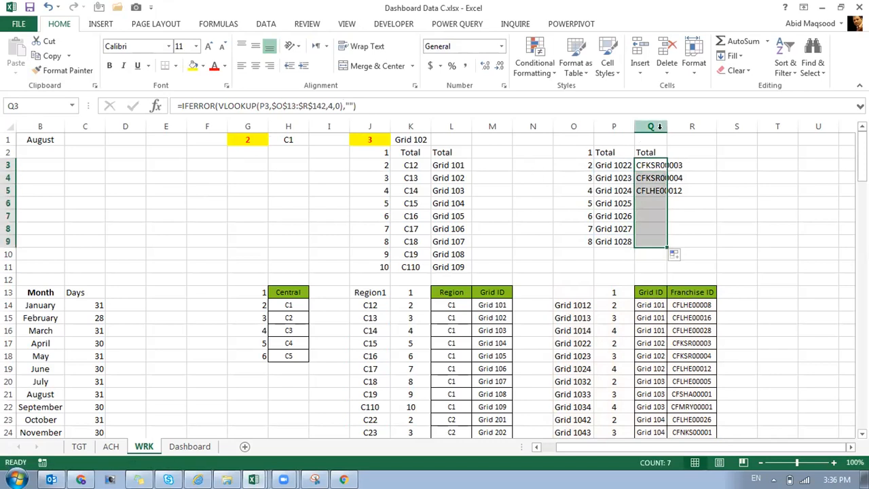
double_click(667, 126)
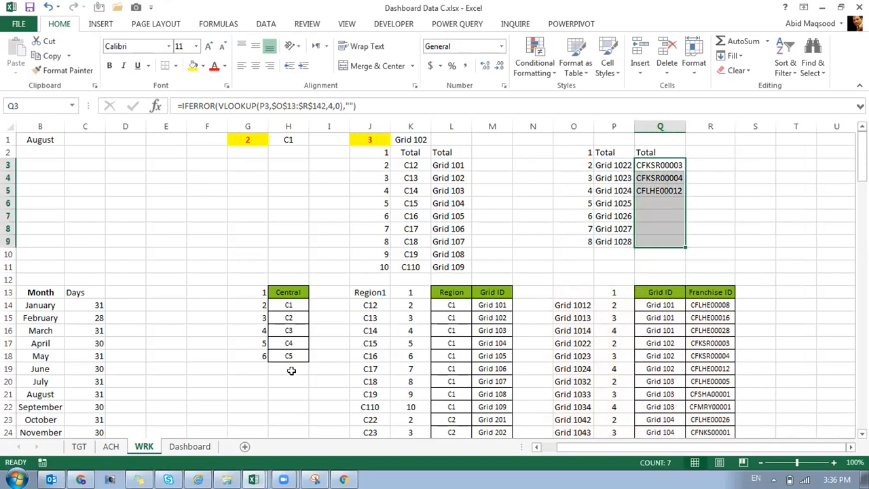
- Duplicate the Grid heading and its list box on the Dashboard sheet and place the copies directly below the originals
click(194, 447)
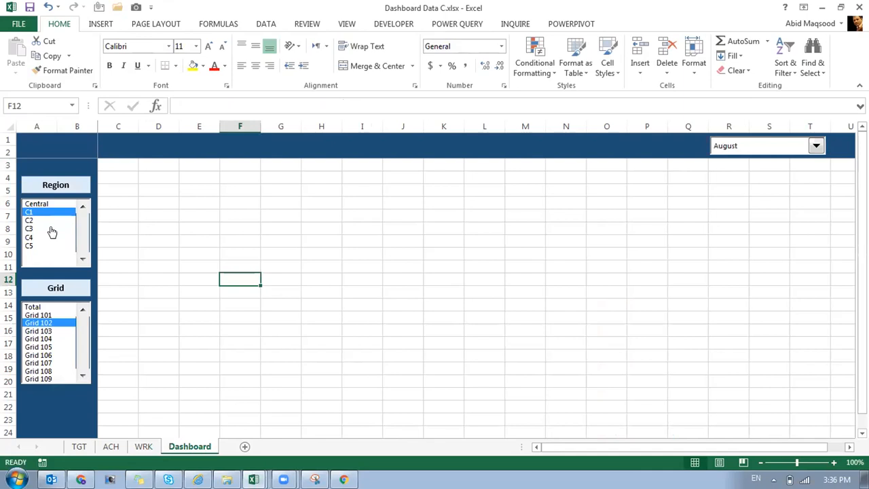
click(54, 285)
ctrl+click(72, 310)
key(ctrl+c)
click(28, 392)
key(ctrl+v)
scroll(41, 383, down, 2)
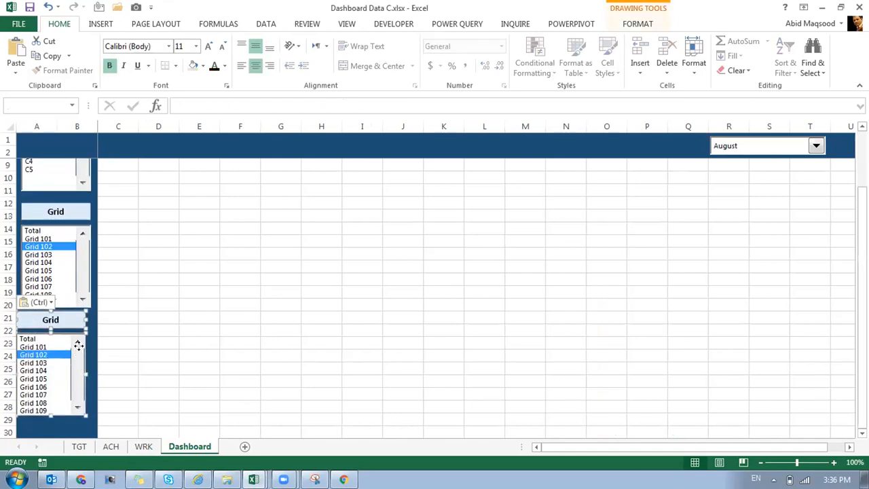
mouse_move(65, 321)
mouse_down()
mouse_move(74, 324)
mouse_move(69, 331)
mouse_up()
click(163, 341)
- Change the text of the copied heading to Franchise
click(56, 328)
double_click(57, 329)
text(Franchise)
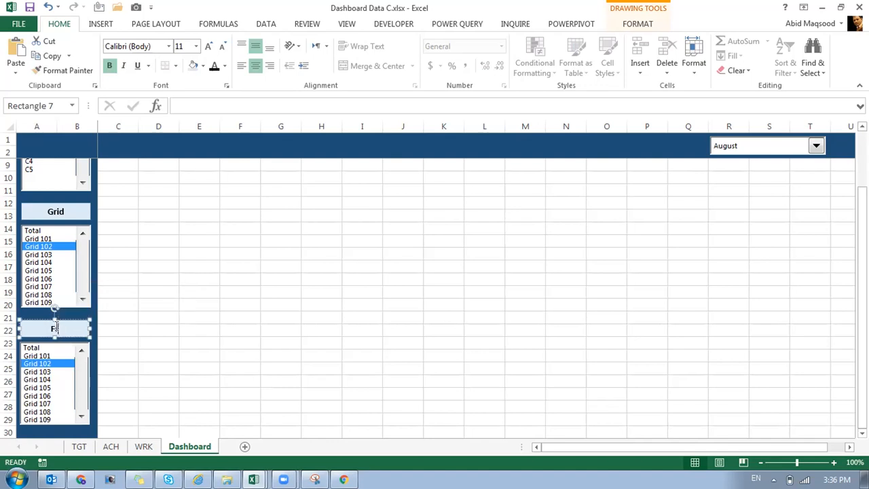
click(179, 306)
- Set the copied list box's input range to WRK!$Q$2:$Q$9 and its cell link to WRK!$O$1
right_click(33, 372)
click(62, 364)
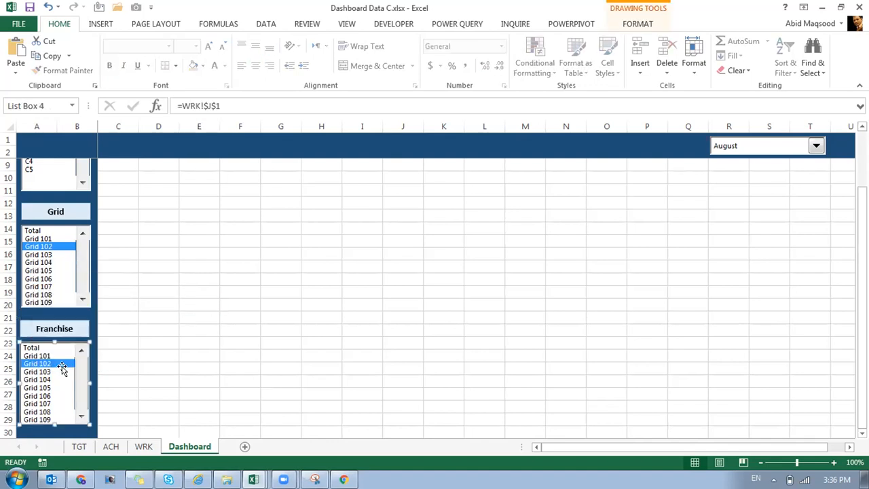
click(564, 128)
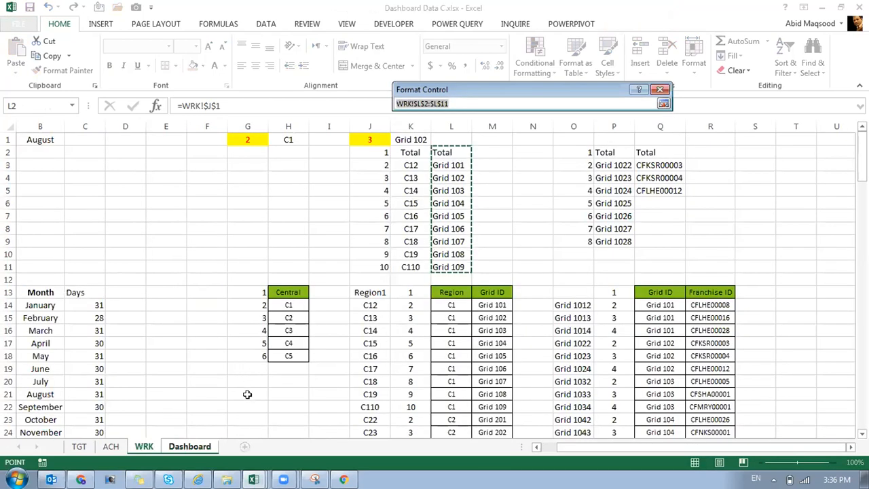
drag(655, 152, 656, 241)
click(663, 104)
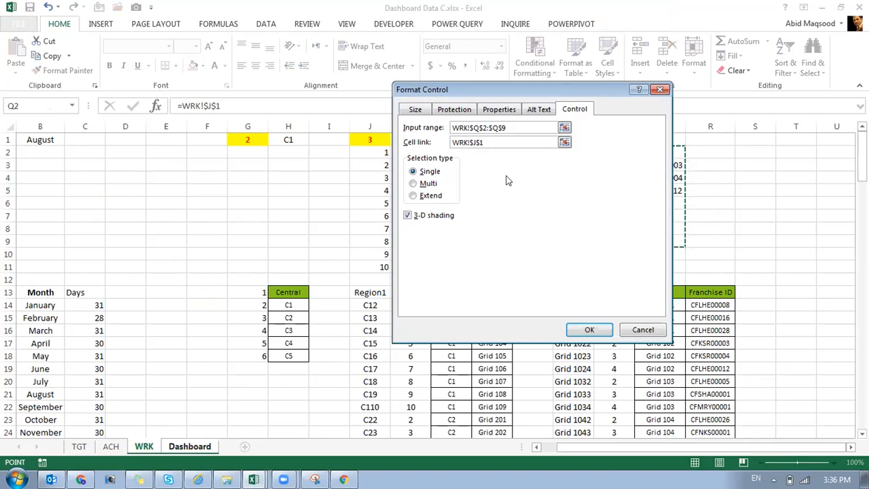
click(563, 142)
click(574, 139)
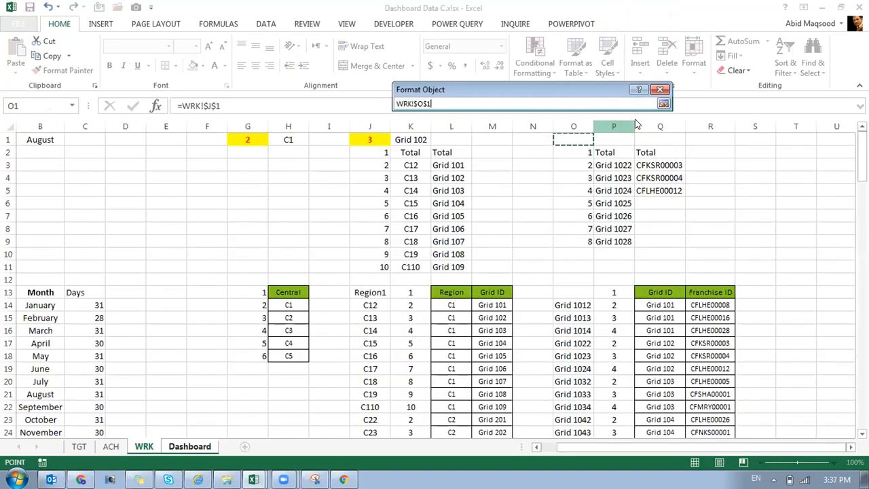
click(662, 104)
click(588, 330)
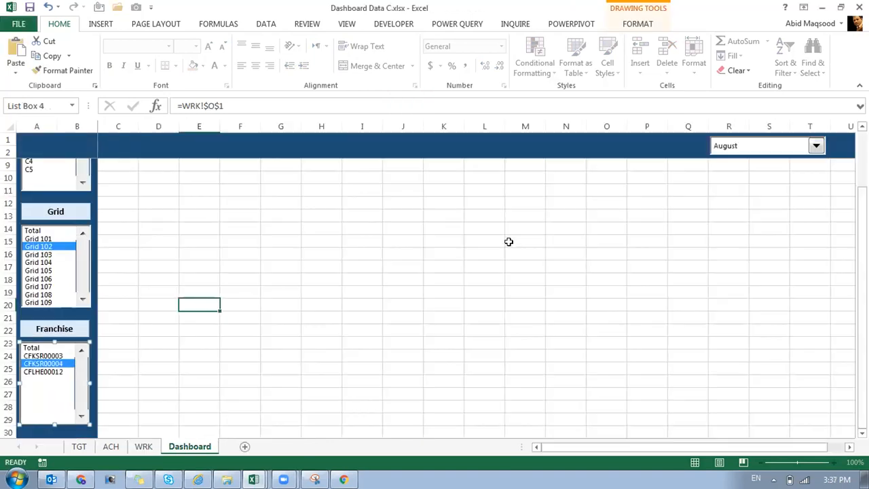
- Copy the formatting of cell J1 on the WRK sheet to the franchise link cell O1
click(144, 446)
click(382, 142)
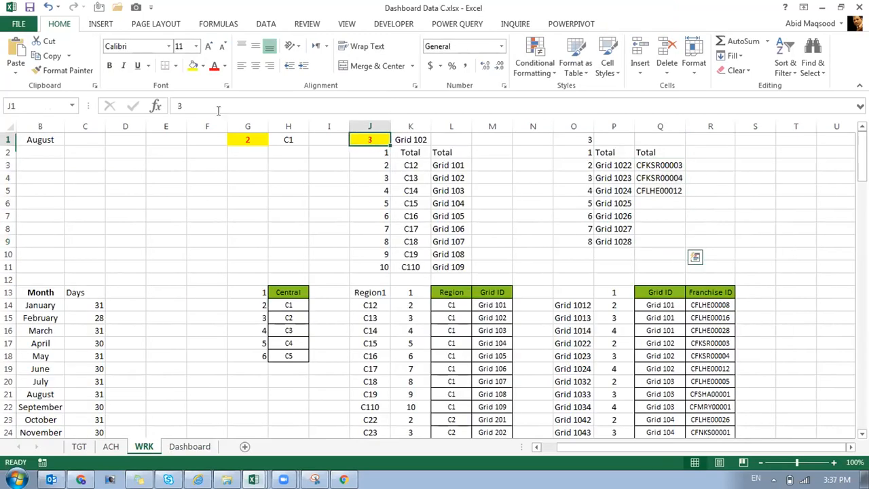
click(65, 70)
click(558, 138)
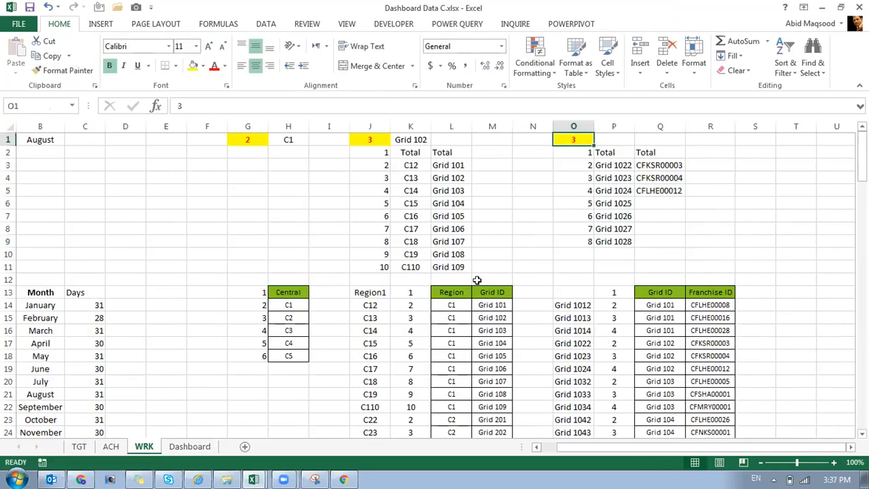
- Test the dependent Dashboard list boxes by selecting region C2 and Grid 204, and check the Franchise list
click(189, 446)
click(163, 317)
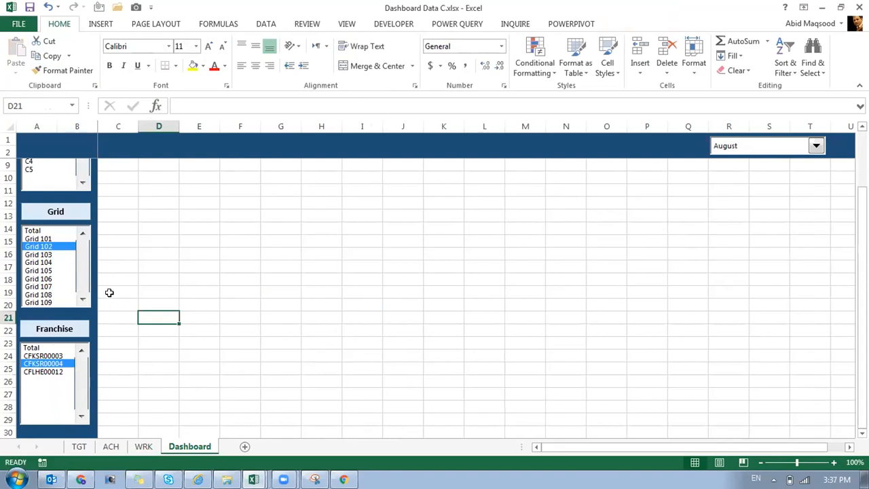
scroll(59, 190, up, 2)
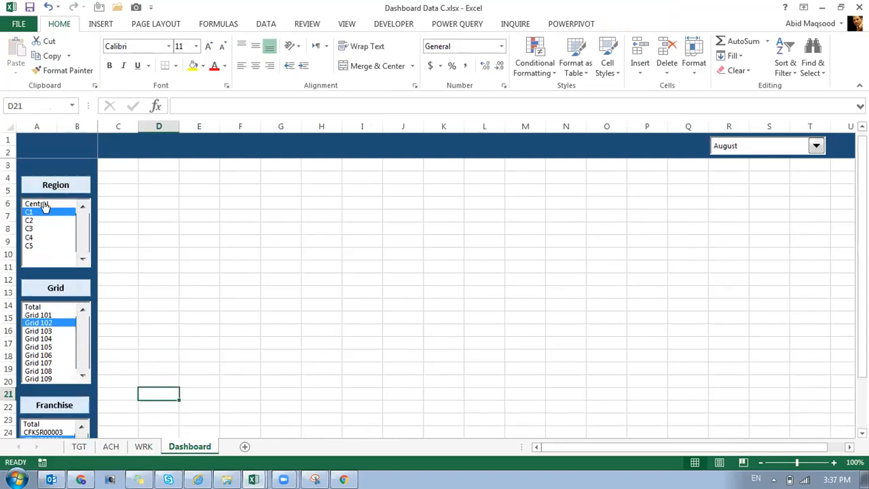
click(33, 221)
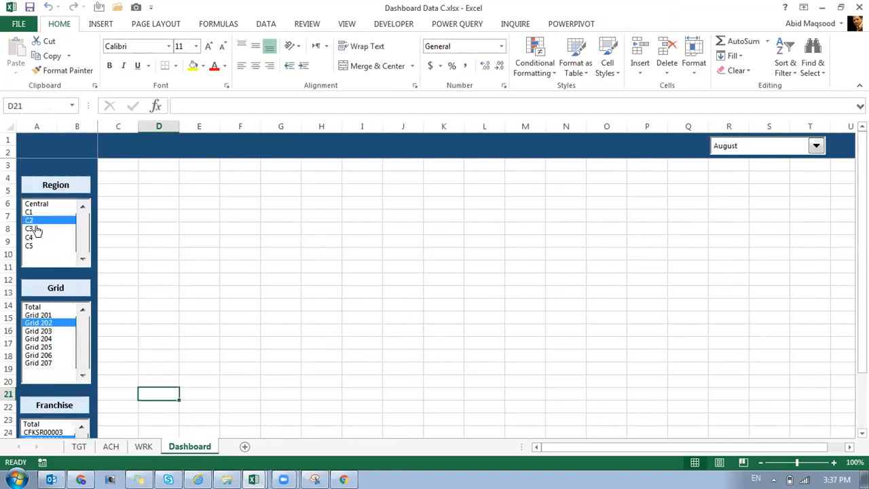
click(41, 339)
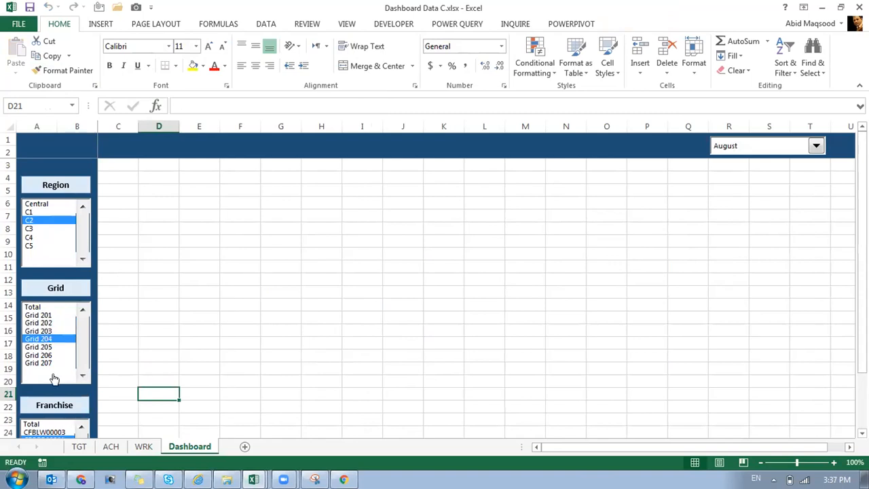
scroll(53, 379, down, 1)
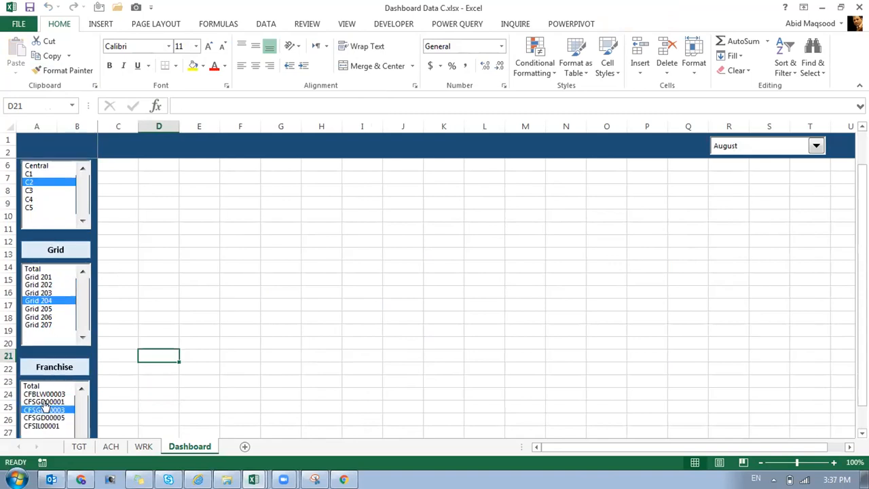
scroll(48, 198, up, 1)
- Select Central as region and Total in both the Grid and Franchise list boxes, and check the lists on WRK
click(40, 204)
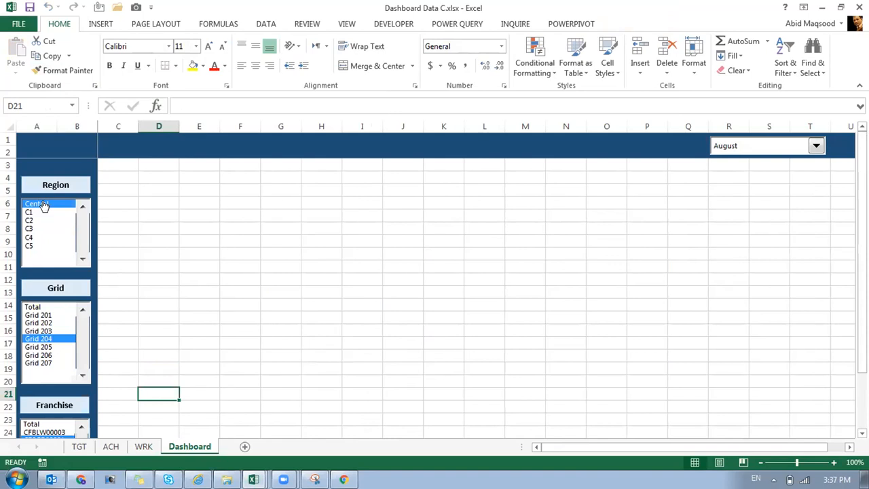
scroll(29, 359, down, 2)
click(37, 351)
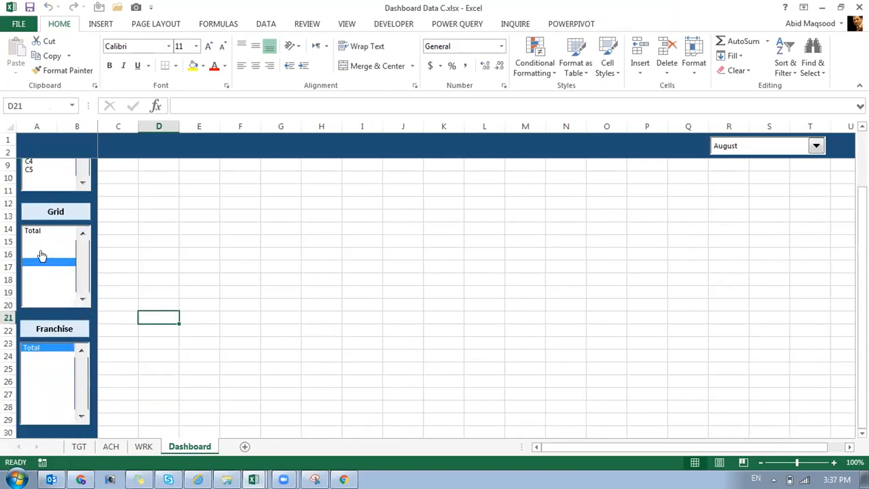
click(31, 230)
click(144, 446)
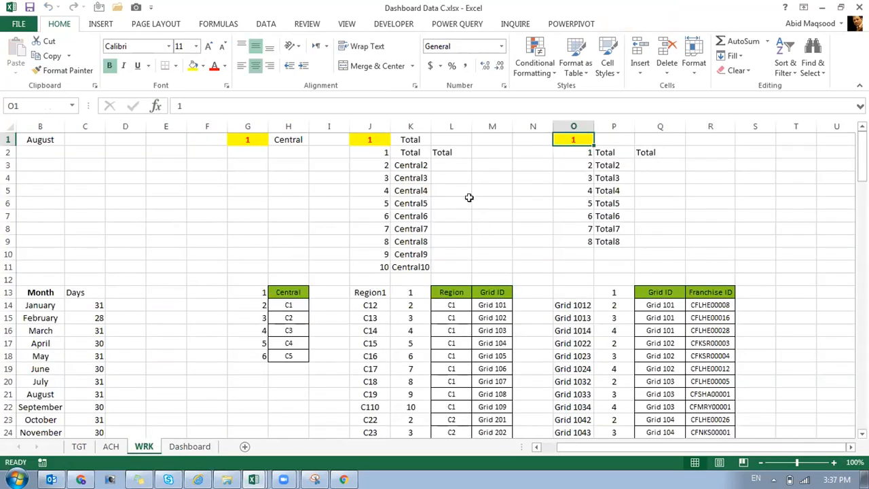
- Review the Dashboard list boxes, then compare the region list in H13:H18 on WRK with the Region column on TGT
click(189, 446)
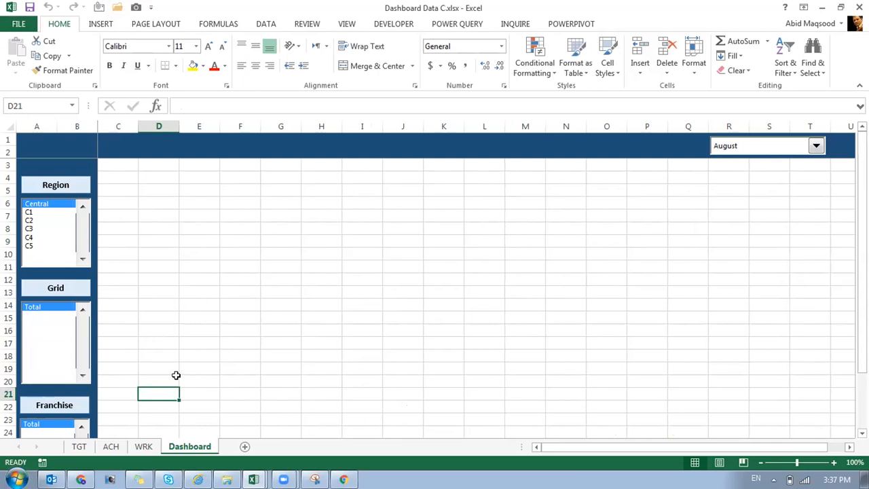
scroll(112, 304, down, 1)
scroll(107, 296, up, 1)
click(153, 450)
drag(295, 291, 291, 353)
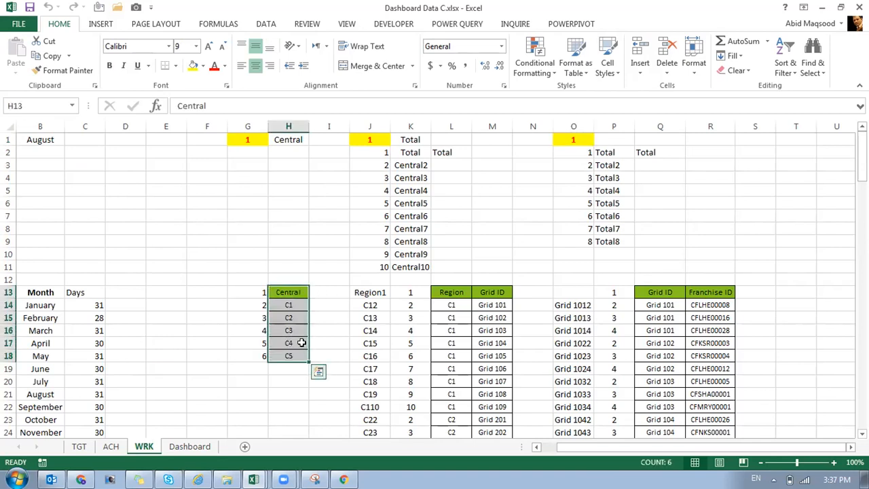
click(79, 447)
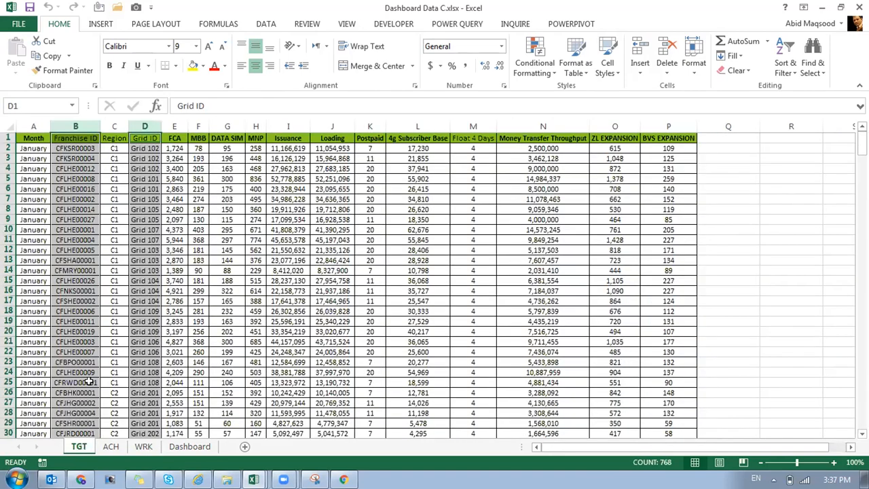
click(114, 127)
click(143, 447)
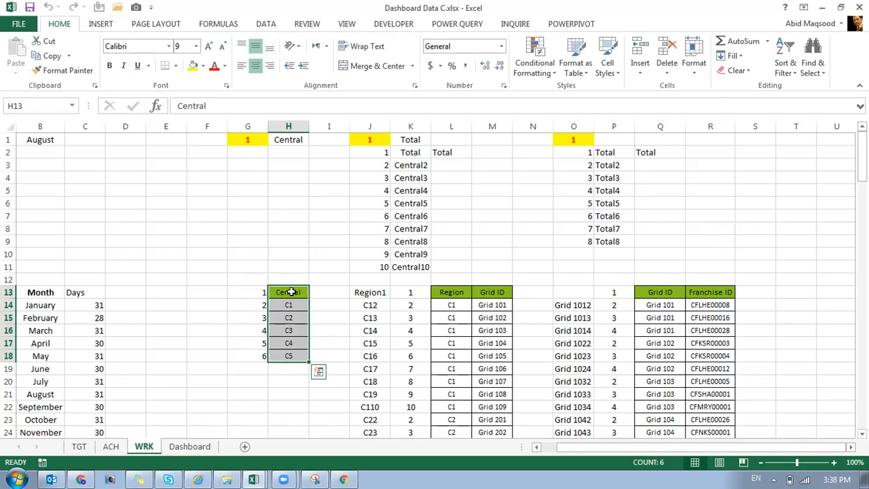
- Go through the serial numbers in G13:G18 and the matching region names in column H on the WRK sheet
click(260, 292)
click(258, 355)
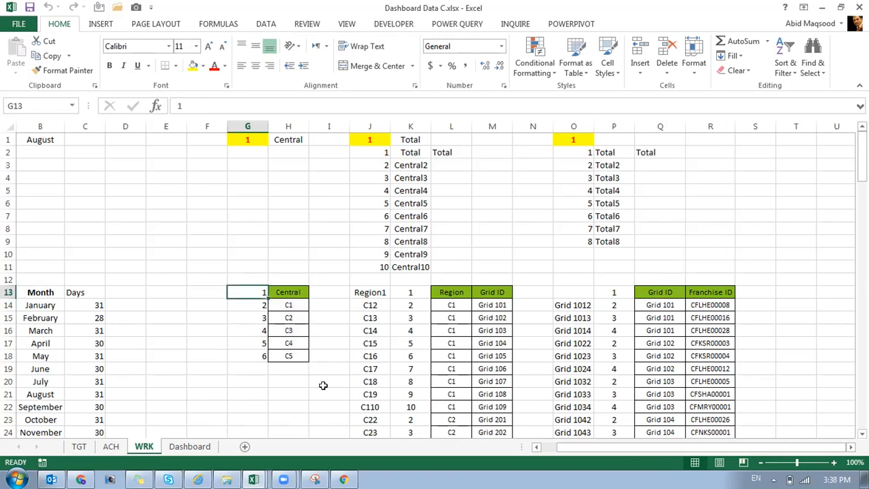
key(Down)
key(Down)
key(Down)
key(Down)
key(Down)
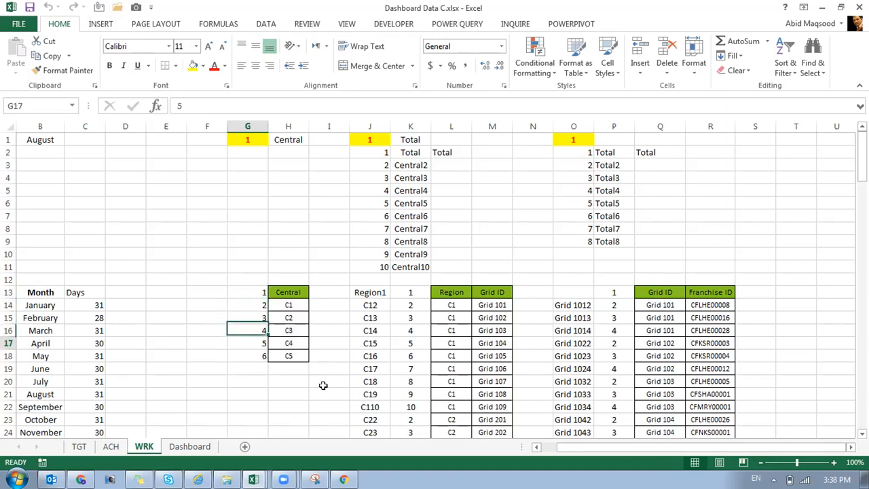
key(Right)
key(Up)
key(Up)
key(Up)
key(Up)
key(Up)
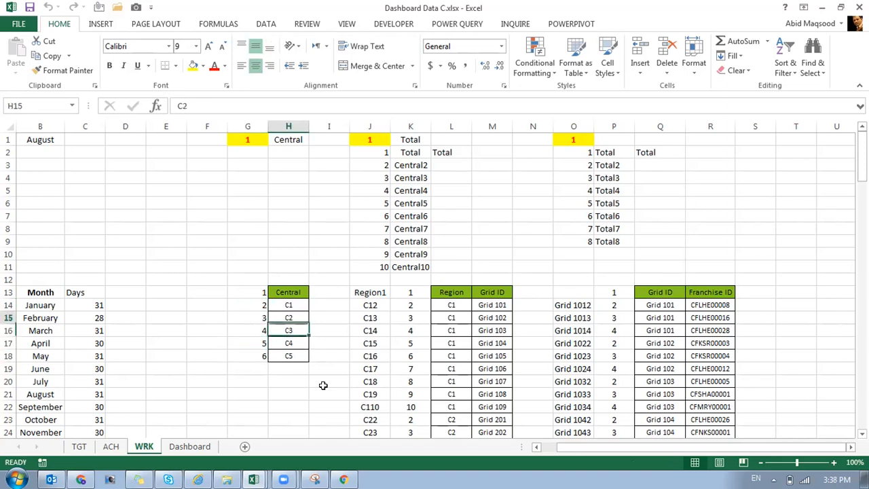
- Center the serial numbers and region names in G13:H18 both vertically and horizontally
drag(248, 294, 291, 358)
click(255, 46)
click(255, 66)
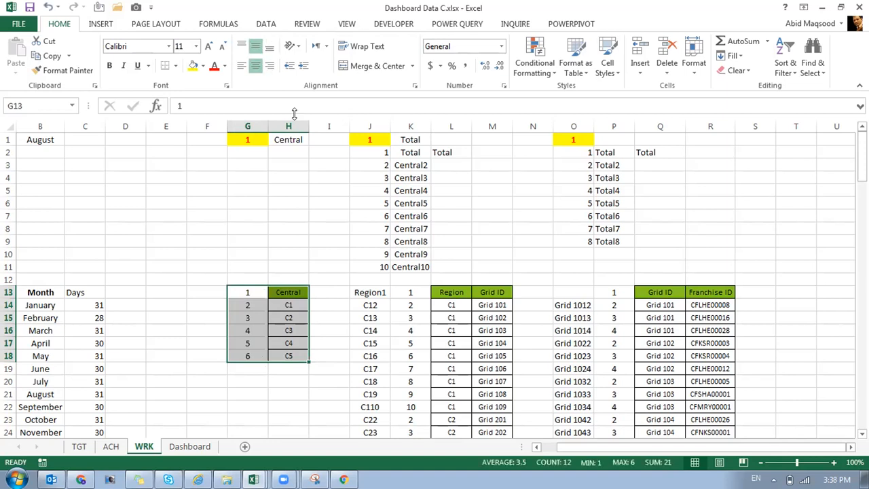
- Check the input range and cell link of the Region list box on the Dashboard without changing its control settings
click(189, 446)
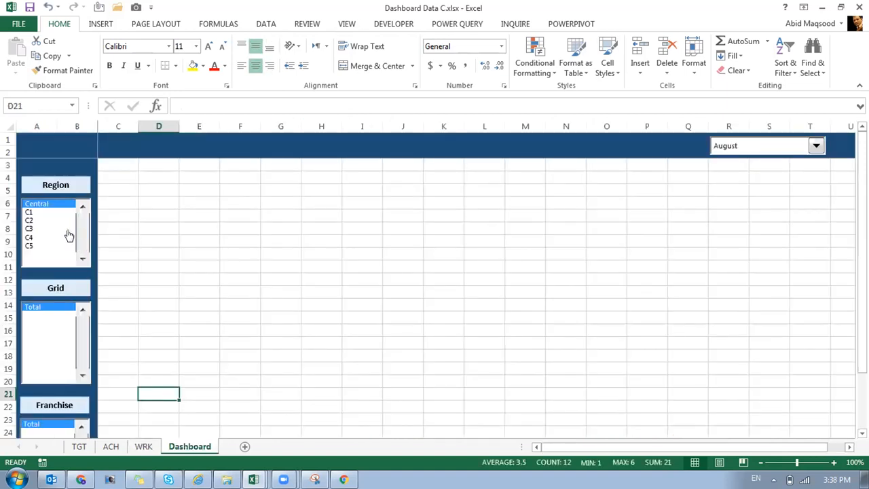
right_click(67, 234)
click(112, 334)
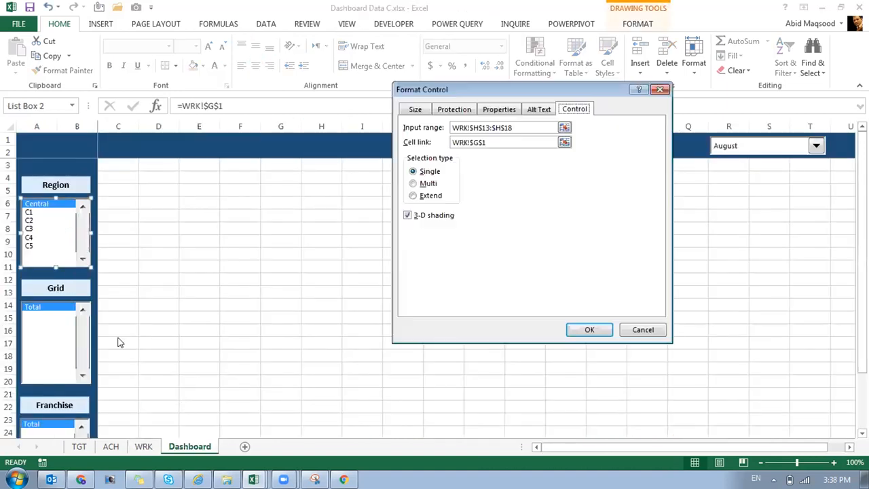
click(566, 129)
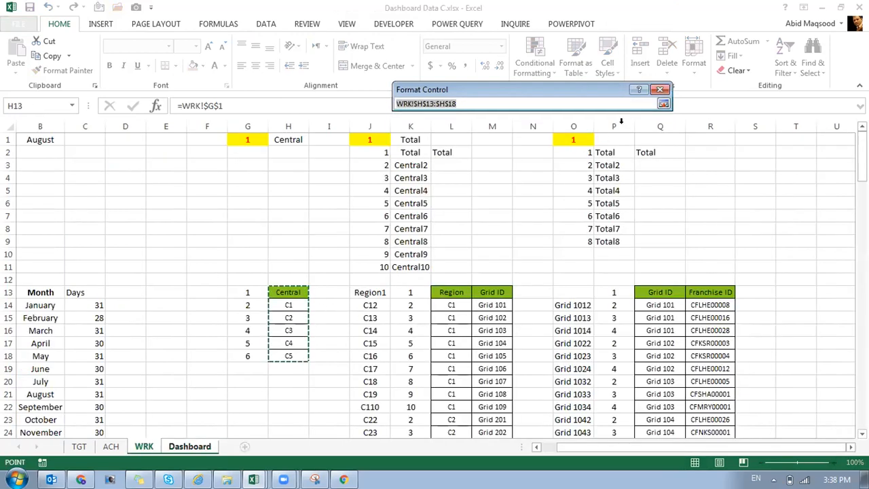
click(663, 103)
click(638, 331)
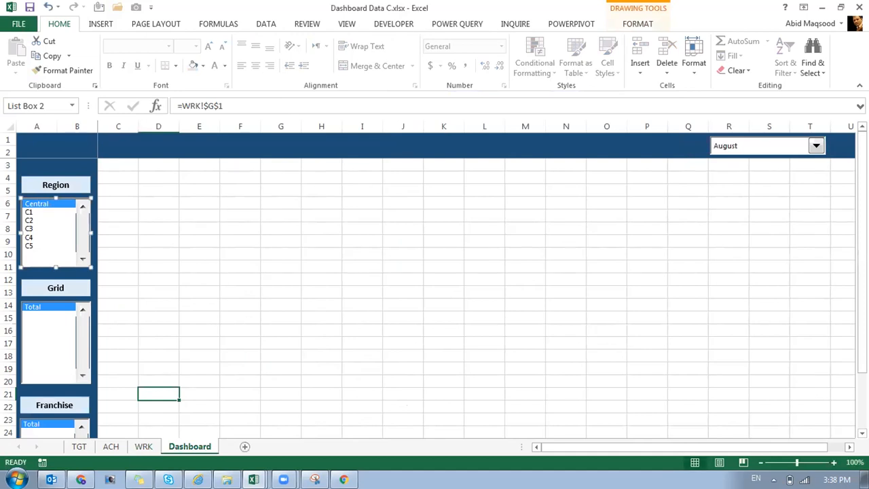
- Select C2 in the Dashboard's Region list box and check the linked cell G1 on WRK
click(143, 446)
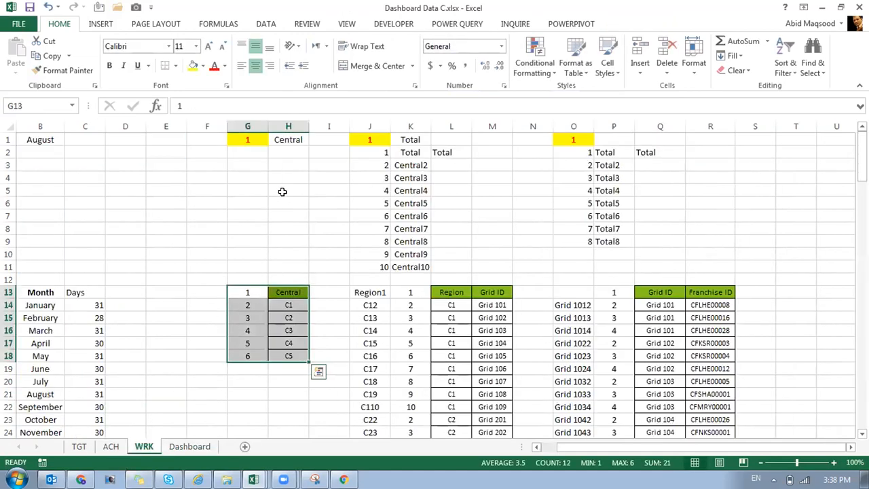
click(190, 446)
click(38, 221)
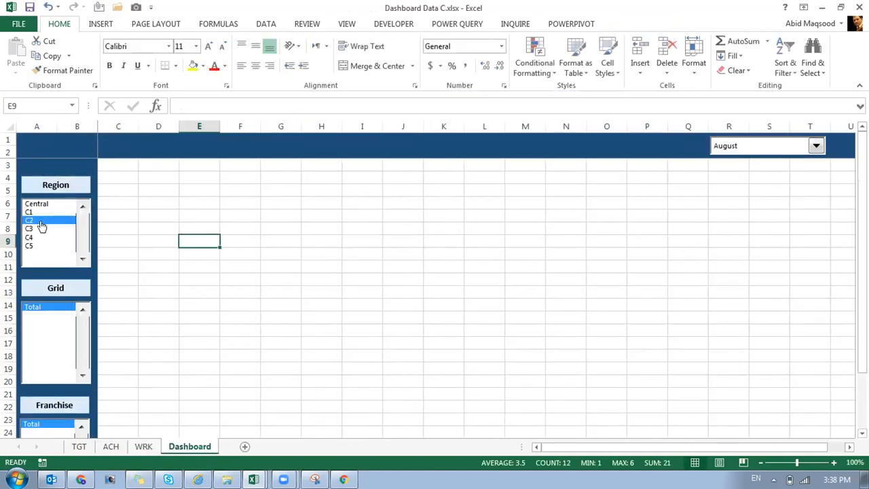
click(143, 446)
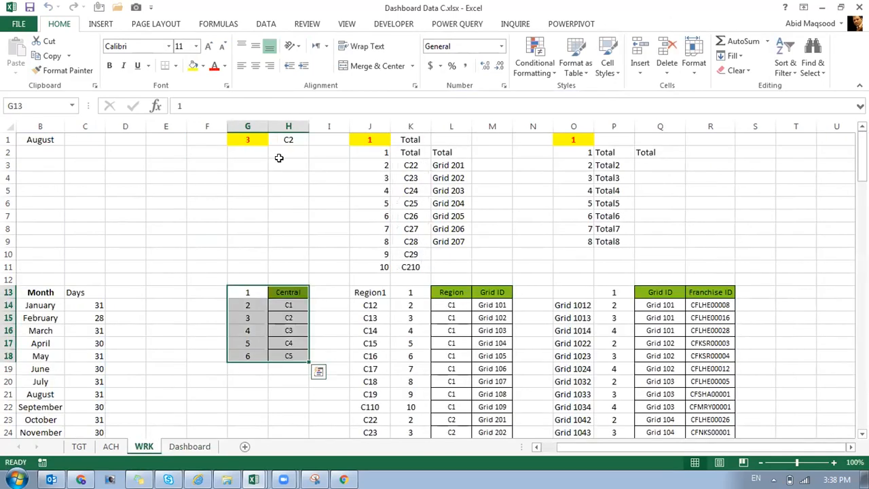
click(251, 138)
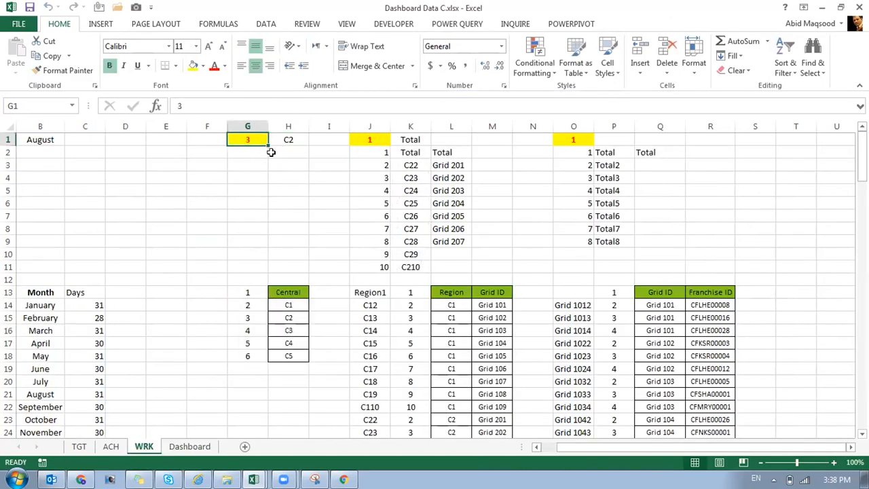
- Examine the VLOOKUP formula in H1 and the lookup table G13:H18 it refers to
click(272, 137)
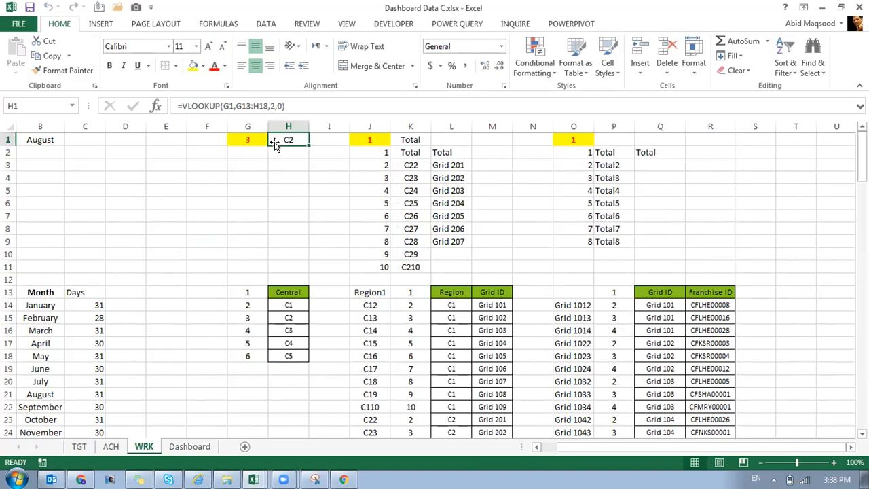
drag(241, 294, 287, 351)
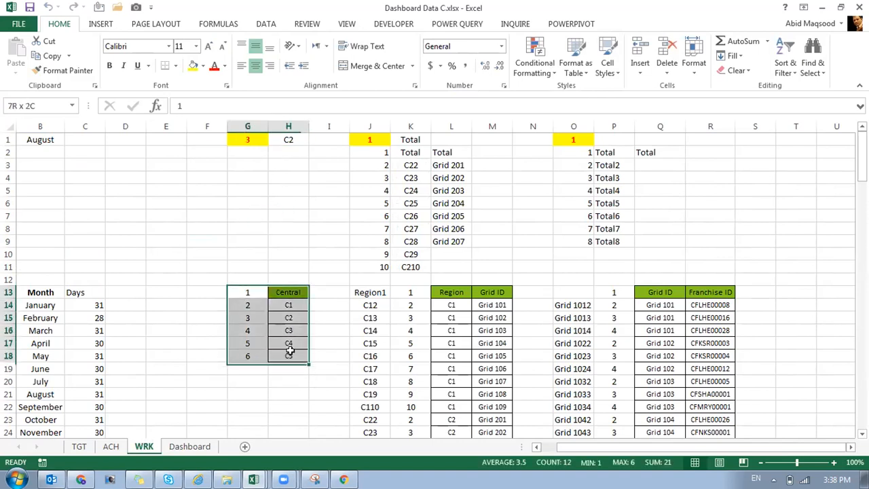
click(271, 140)
double_click(270, 141)
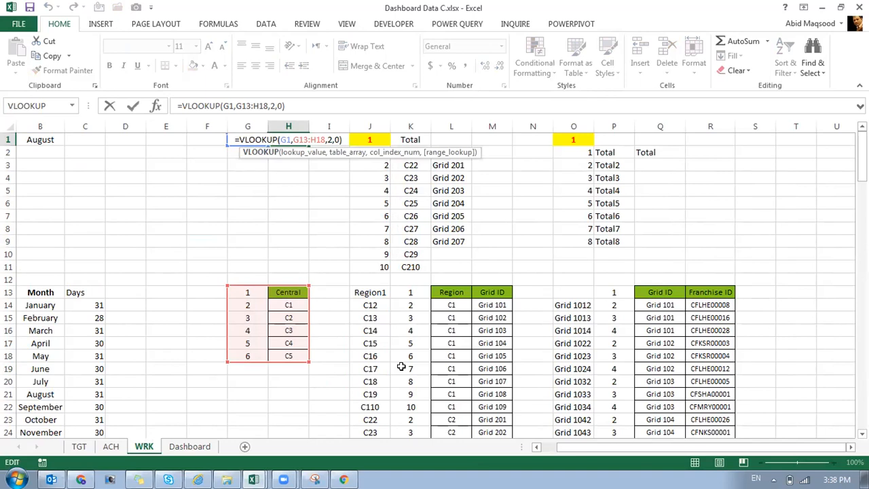
key(Return)
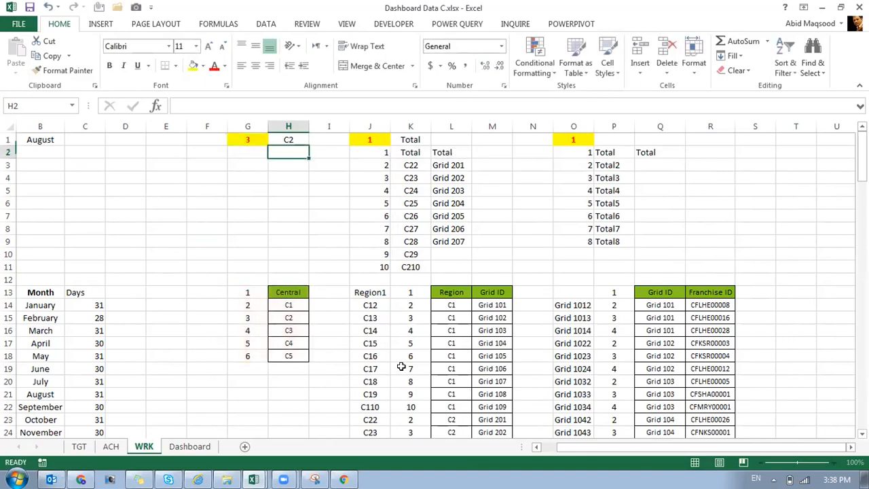
click(272, 143)
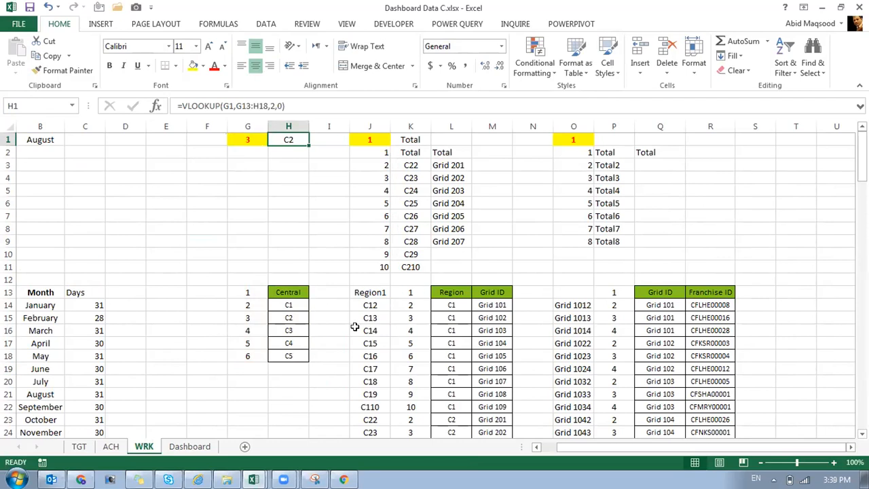
- Review the Region and Grid ID table in columns L and M, starting at row 13
drag(493, 341, 484, 414)
scroll(424, 281, up, 7)
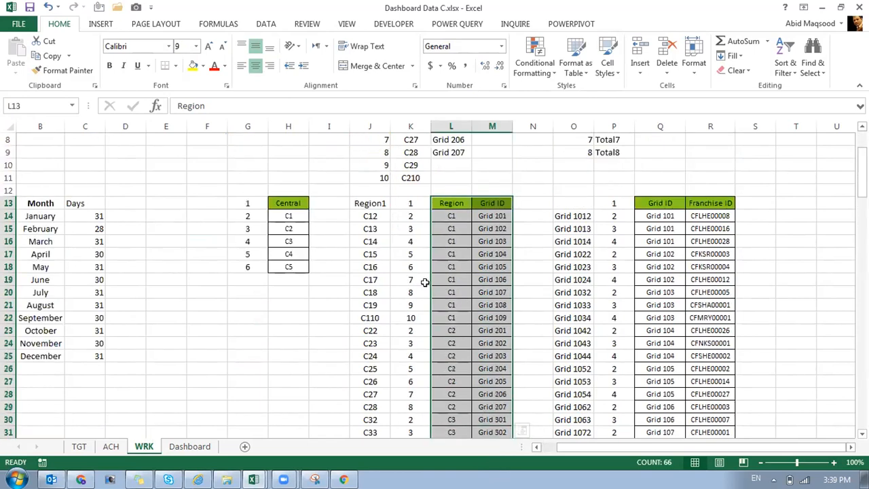